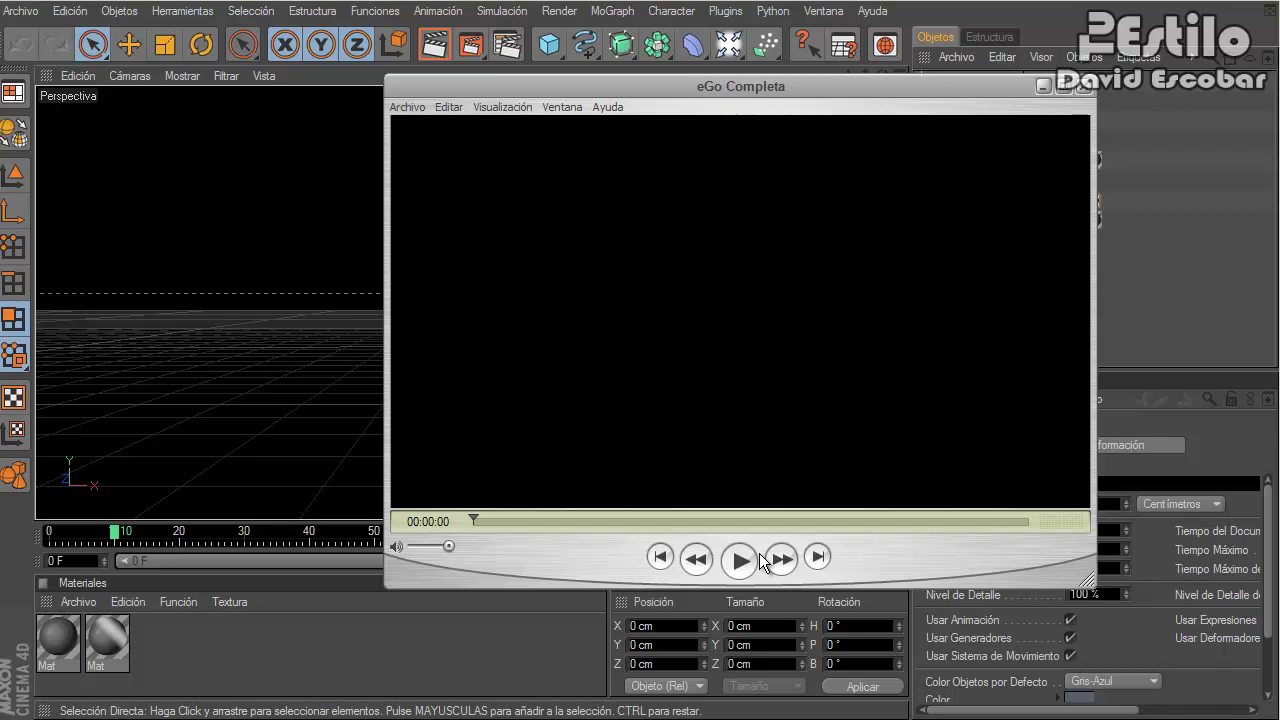
# - Play the eGo Completa preview video in QuickTime Player, then close the player
pyautogui.click(736, 562)
pyautogui.click(739, 563)
pyautogui.click(1045, 88)
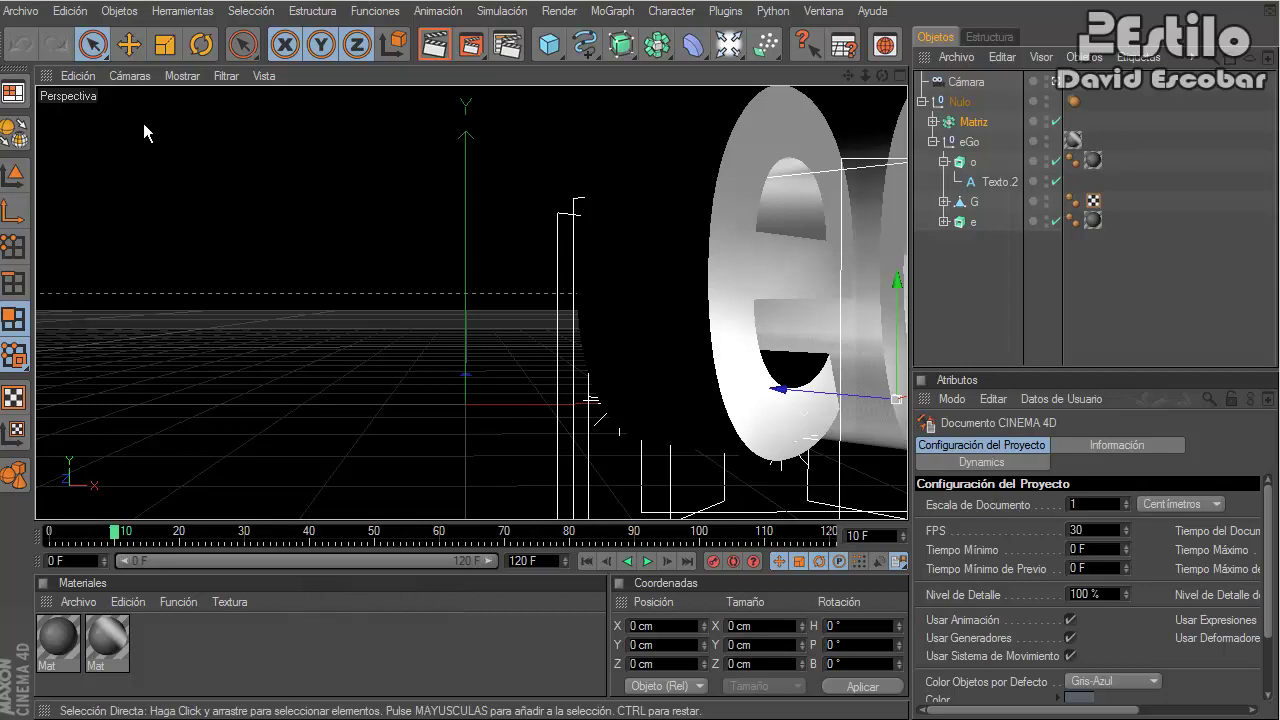
# - Create a new empty Cinema 4D document with Archivo > Nuevo
pyautogui.click(20, 11)
pyautogui.click(46, 41)
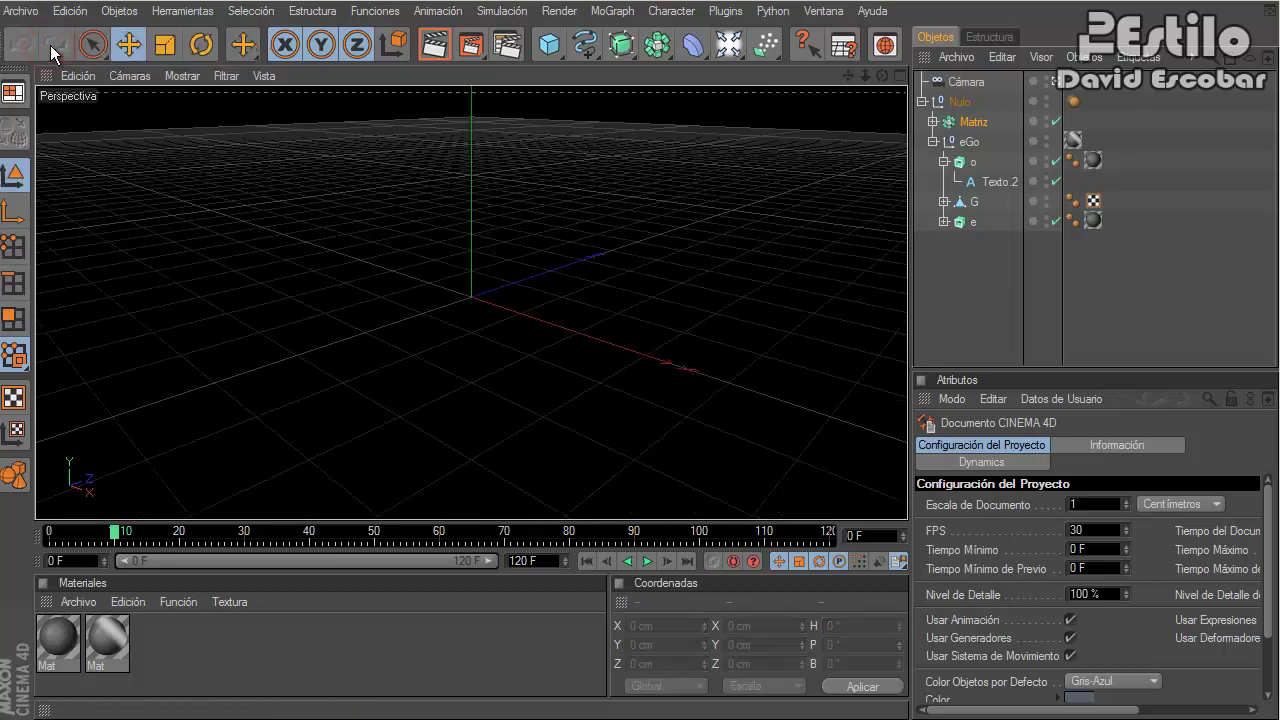
# - Set the render output preset to HDV/HDTV 720 29.97 (1280x720)
pyautogui.click(501, 47)
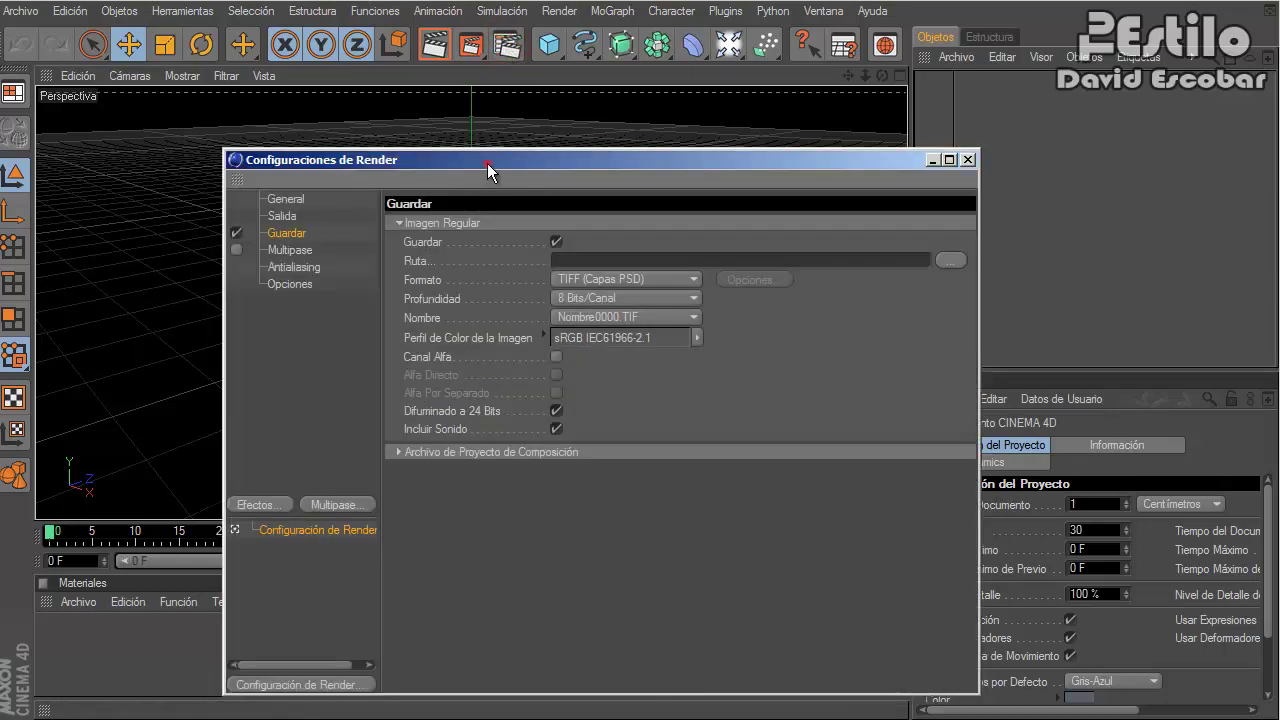
pyautogui.moveTo(487, 162); pyautogui.dragTo(503, 133)
pyautogui.click(306, 186)
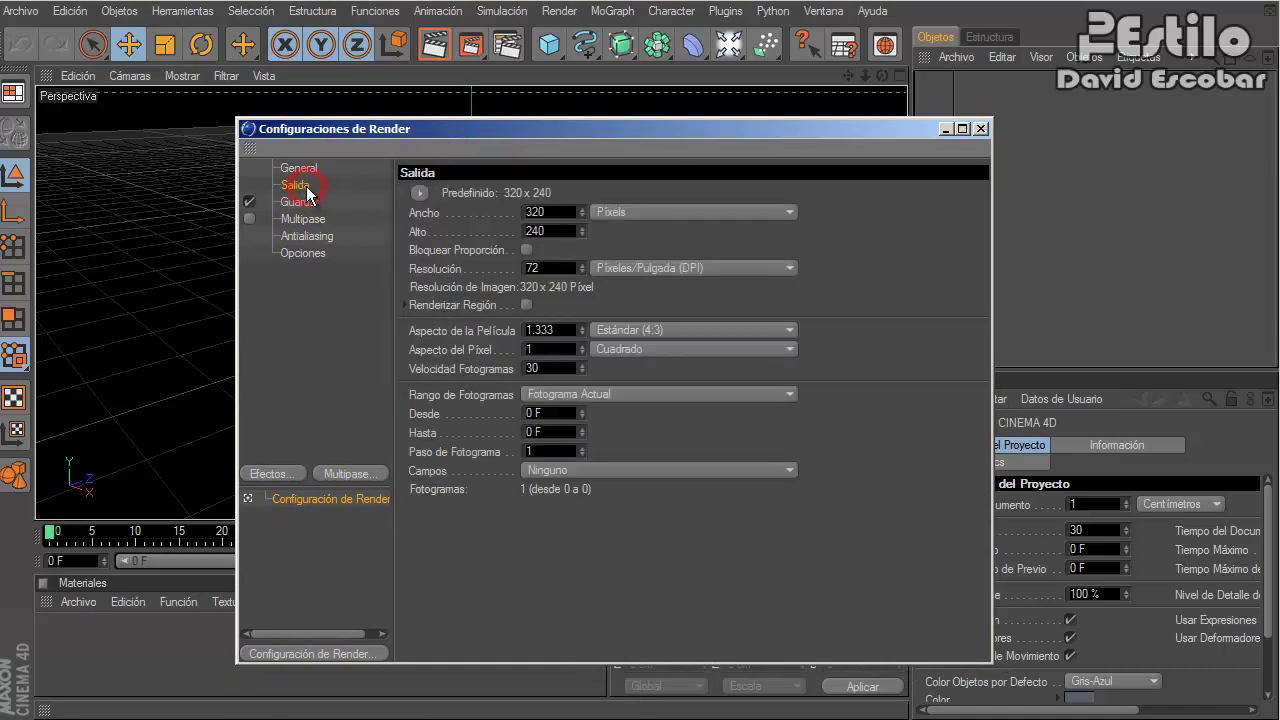
pyautogui.click(420, 195)
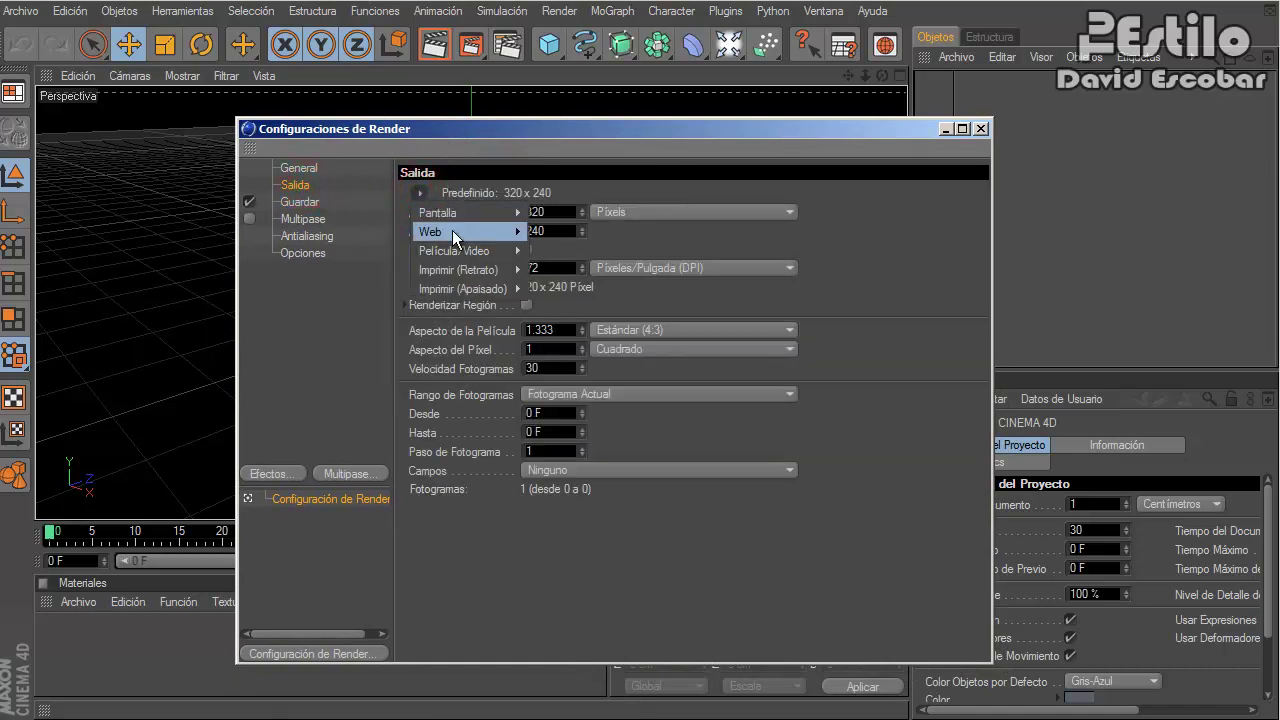
pyautogui.moveTo(460, 251)
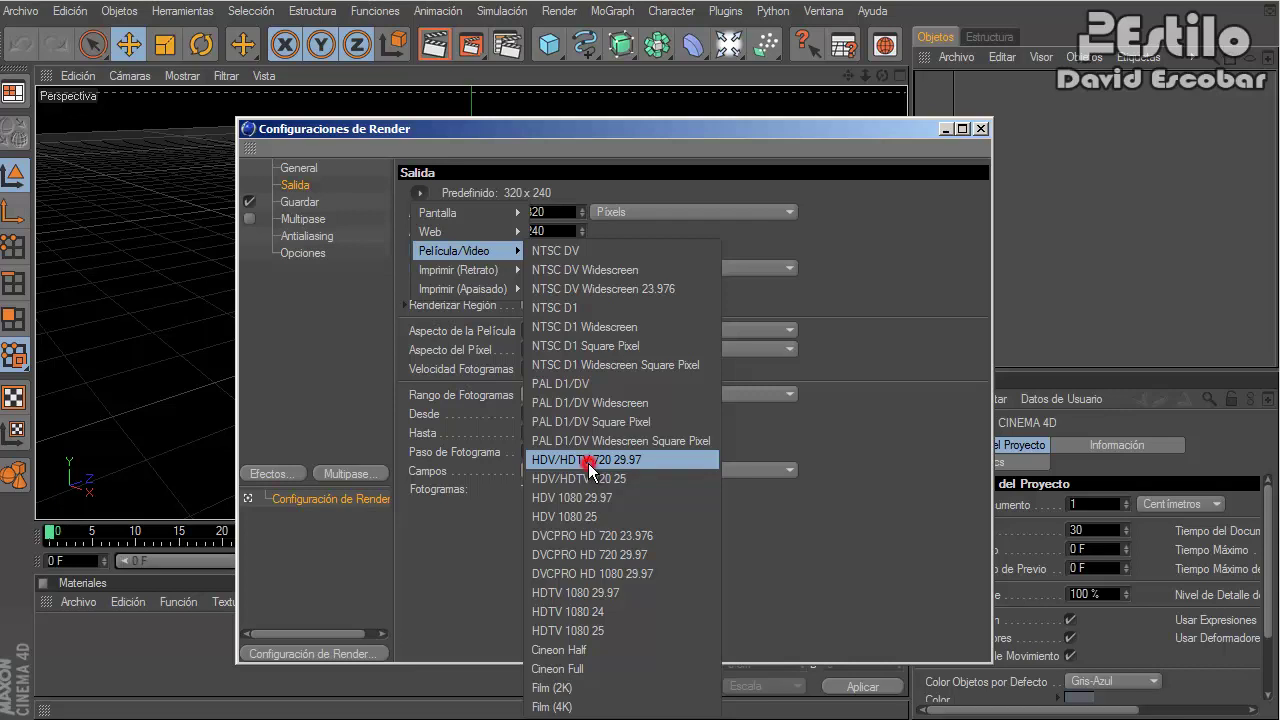
pyautogui.click(588, 462)
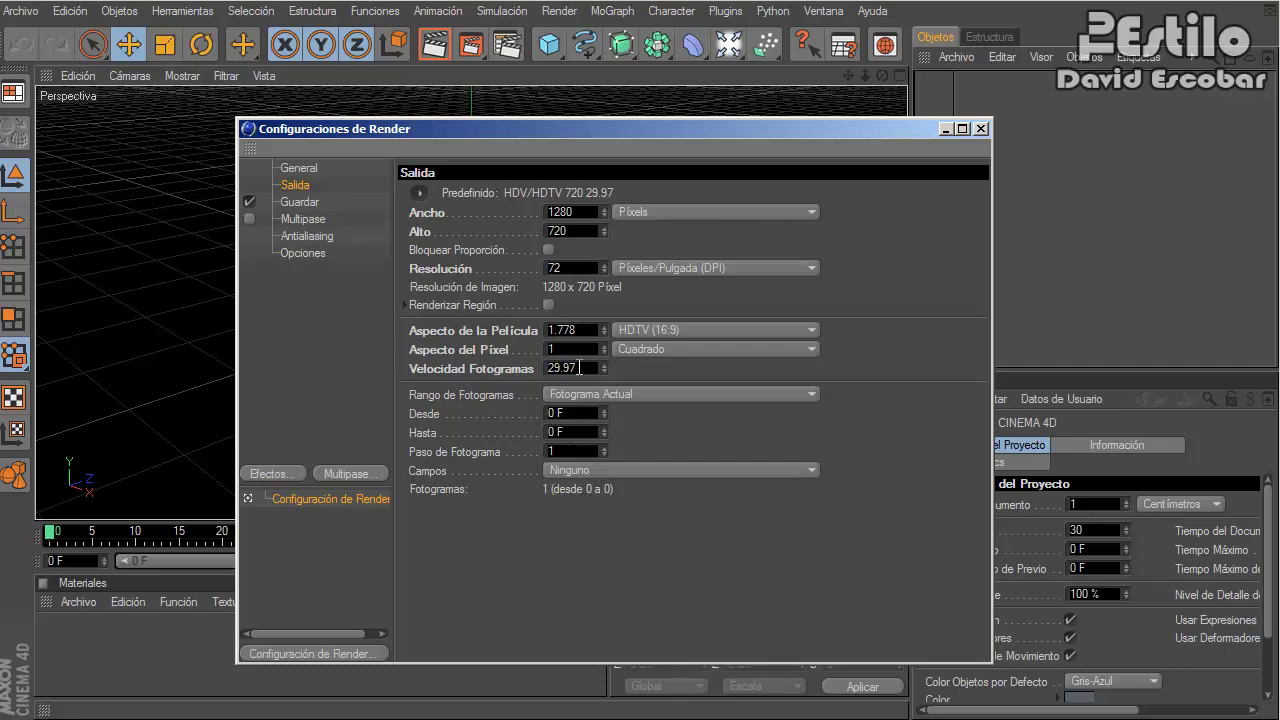
# - Set the frame range to all frames and bring up the save options
pyautogui.click(627, 395)
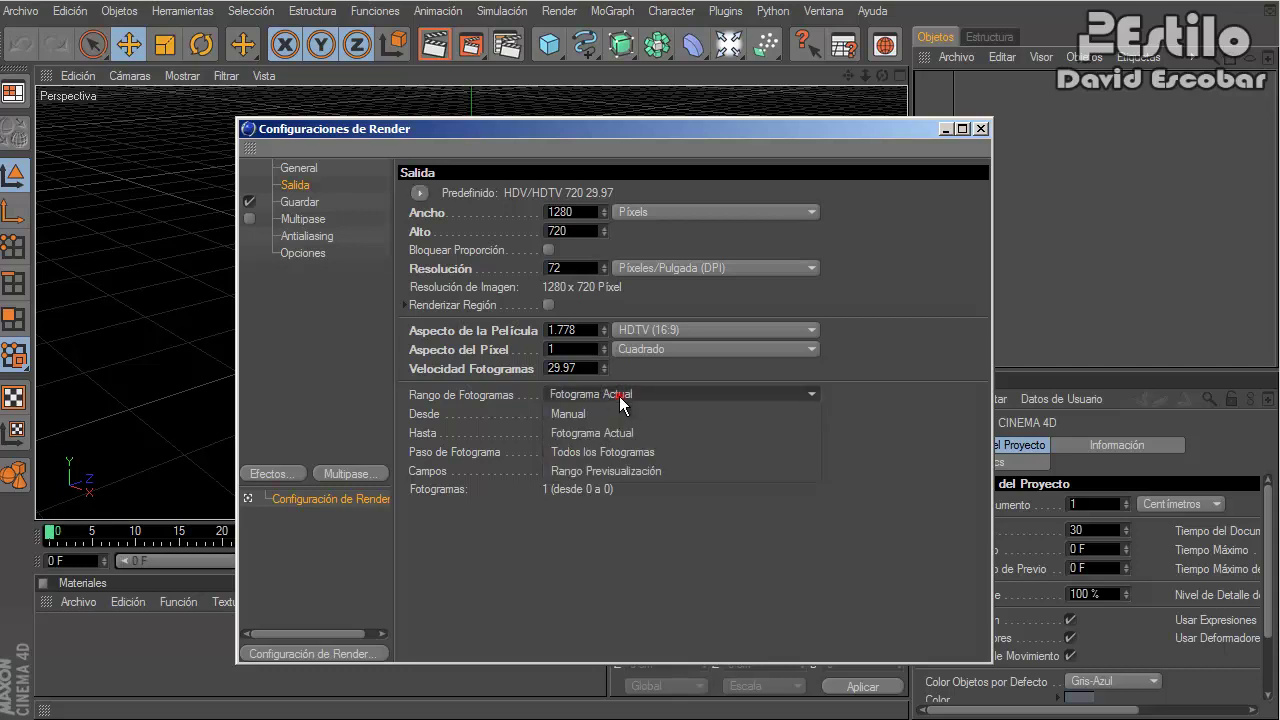
pyautogui.click(632, 451)
pyautogui.click(299, 203)
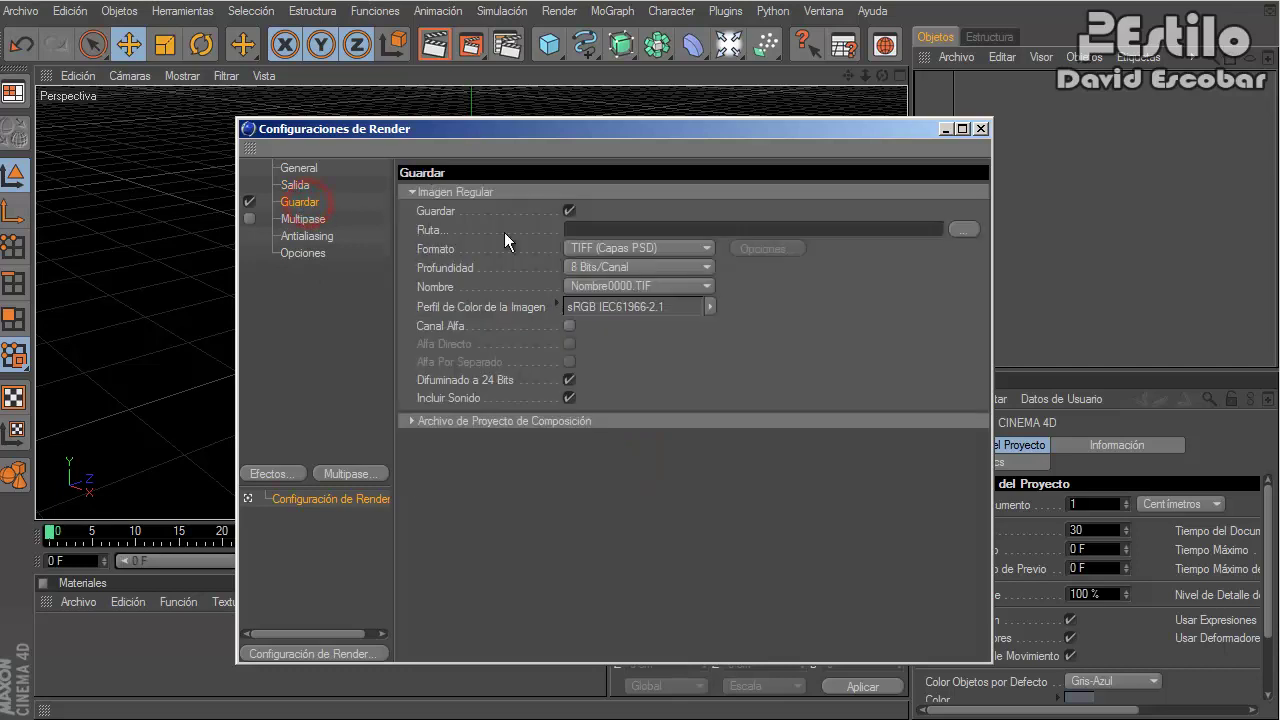
# - Set the render save path to 'eGo 12' in the material de Tu Estilo folder
pyautogui.click(957, 230)
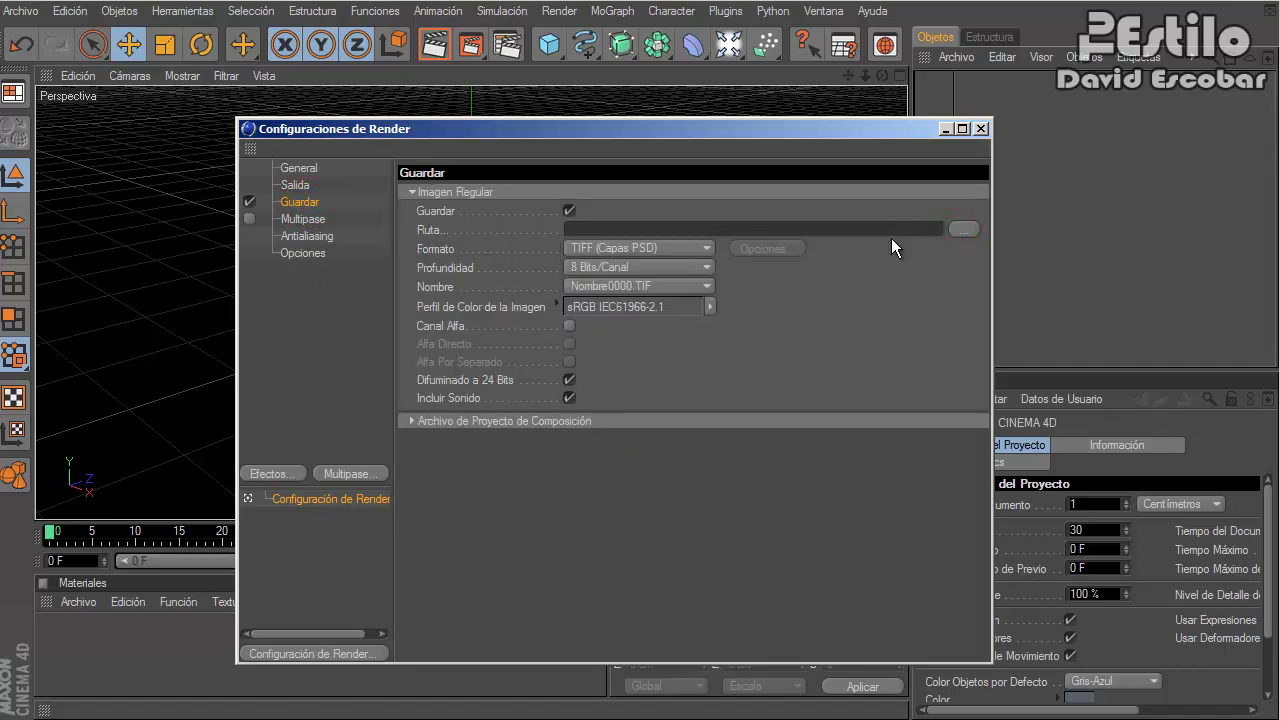
pyautogui.click(970, 231)
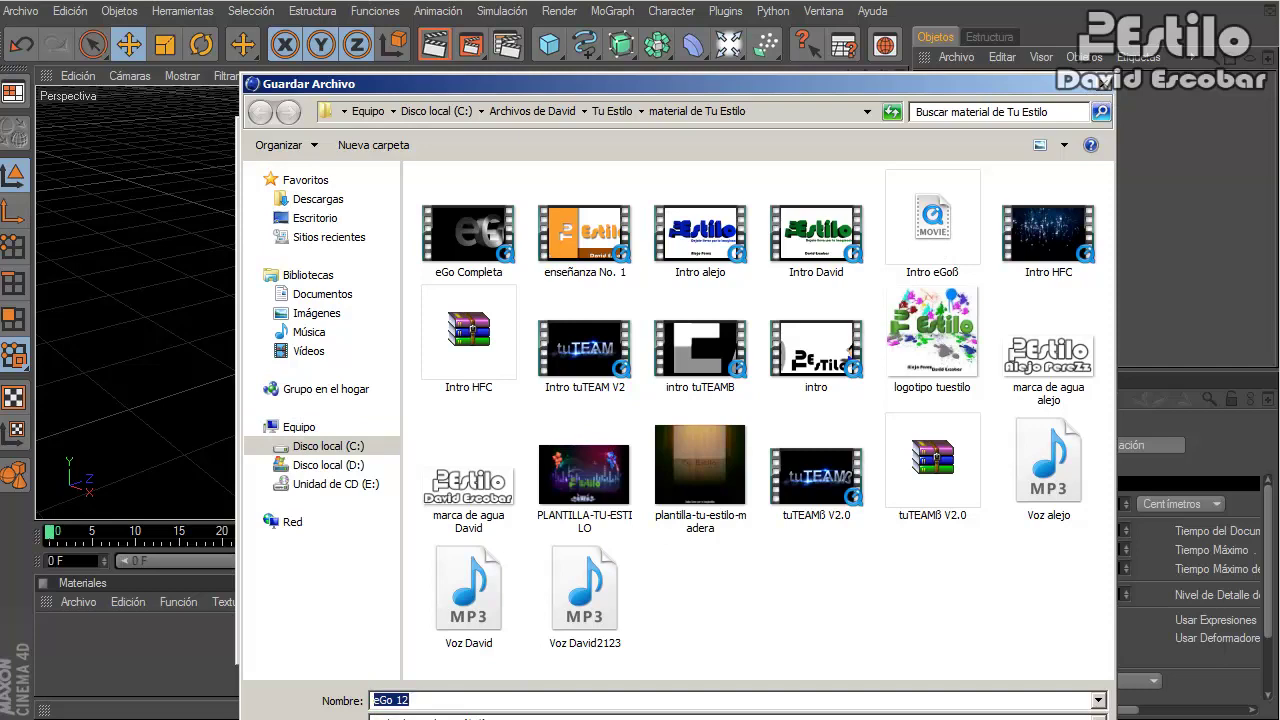
pyautogui.press('Return')
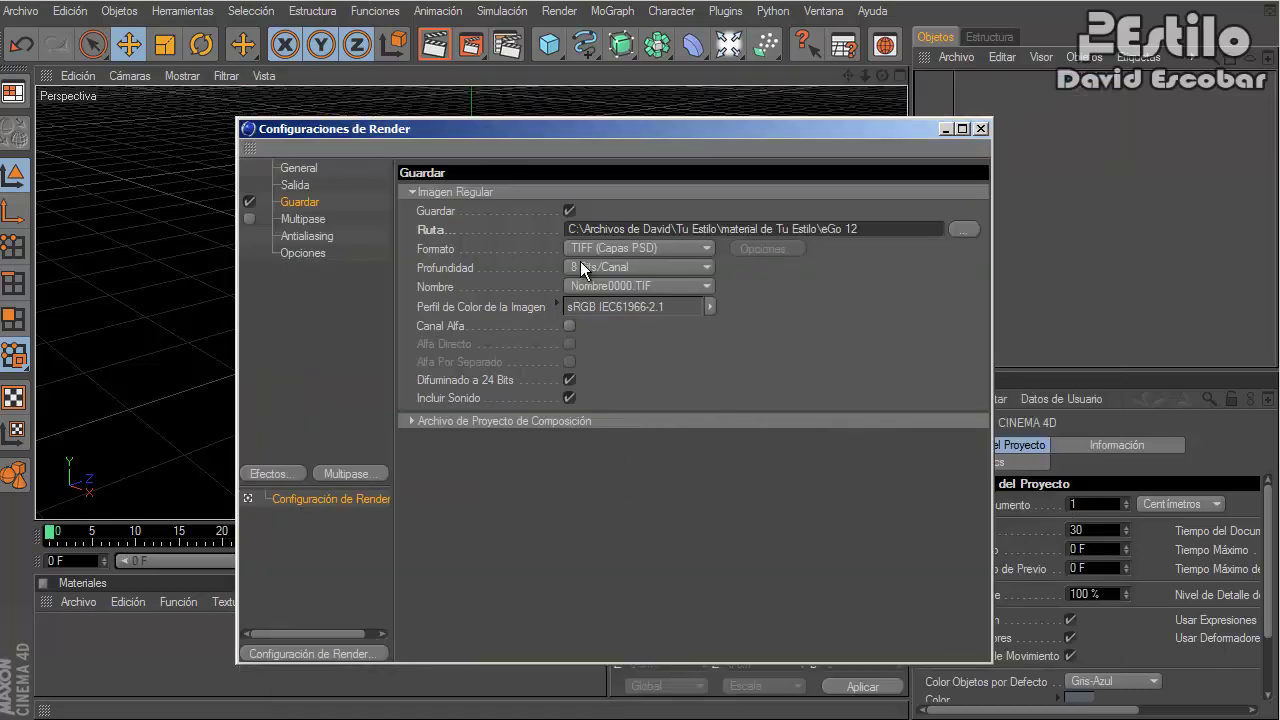
# - Set the render output format to Película QuickTime
pyautogui.click(643, 250)
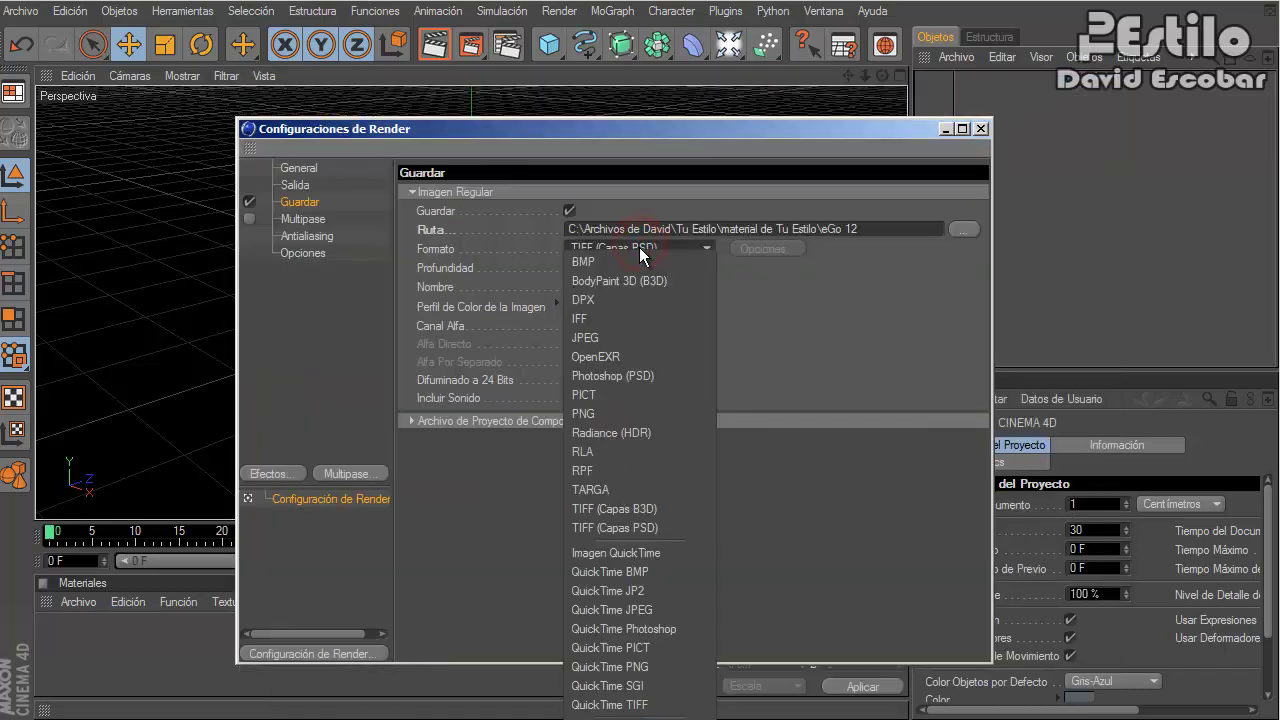
pyautogui.click(507, 127)
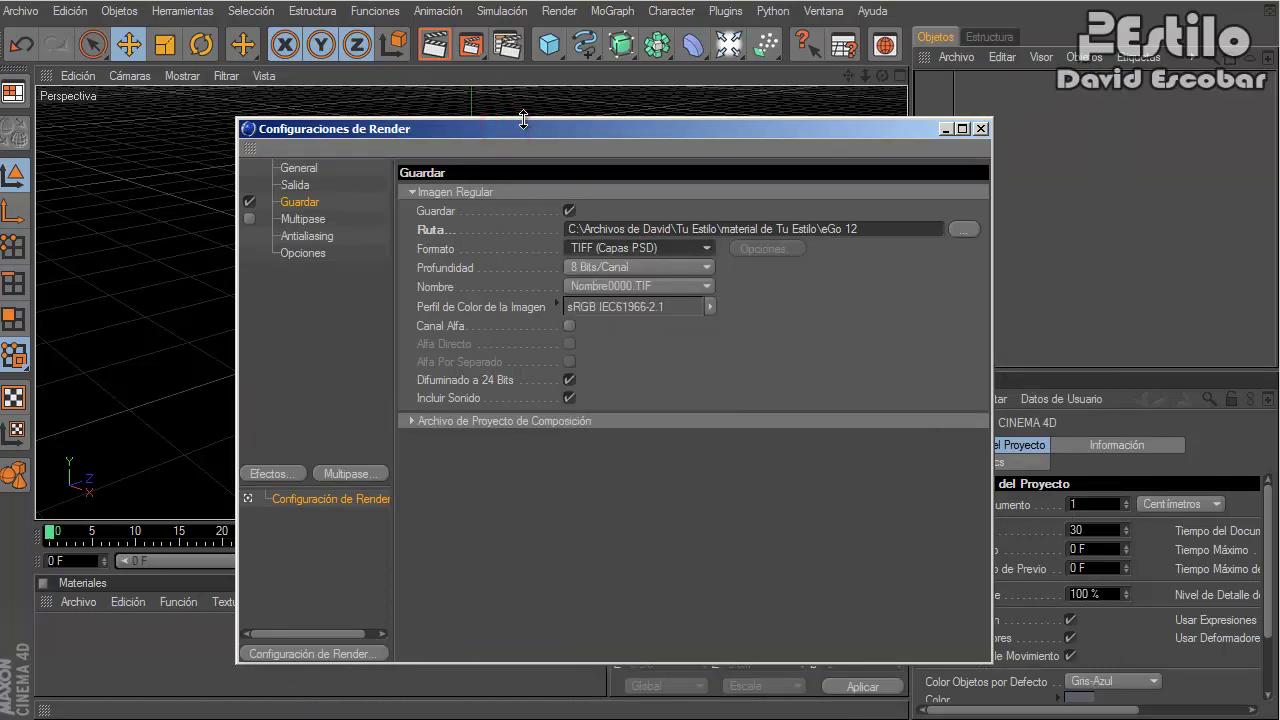
pyautogui.moveTo(520, 121); pyautogui.dragTo(495, 16)
pyautogui.click(617, 142)
pyautogui.click(597, 649)
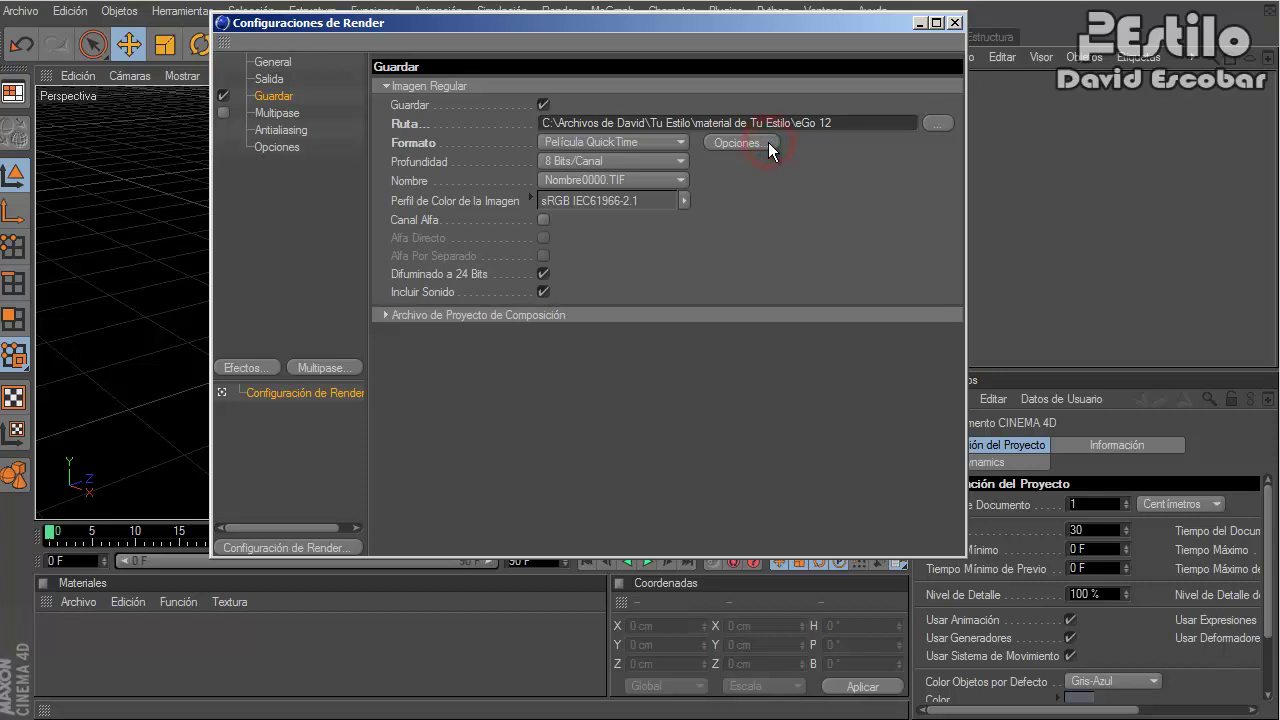
# - Set the QuickTime compression type to Photo - JPEG
pyautogui.click(768, 142)
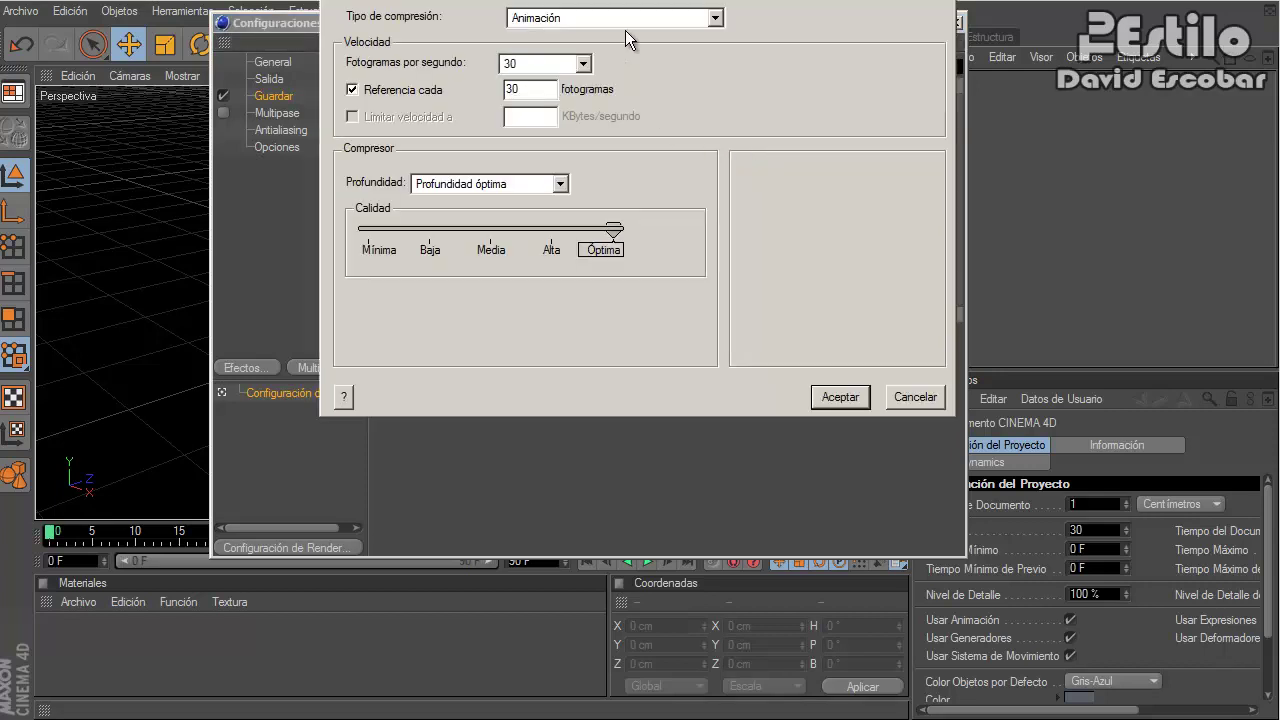
pyautogui.click(654, 96)
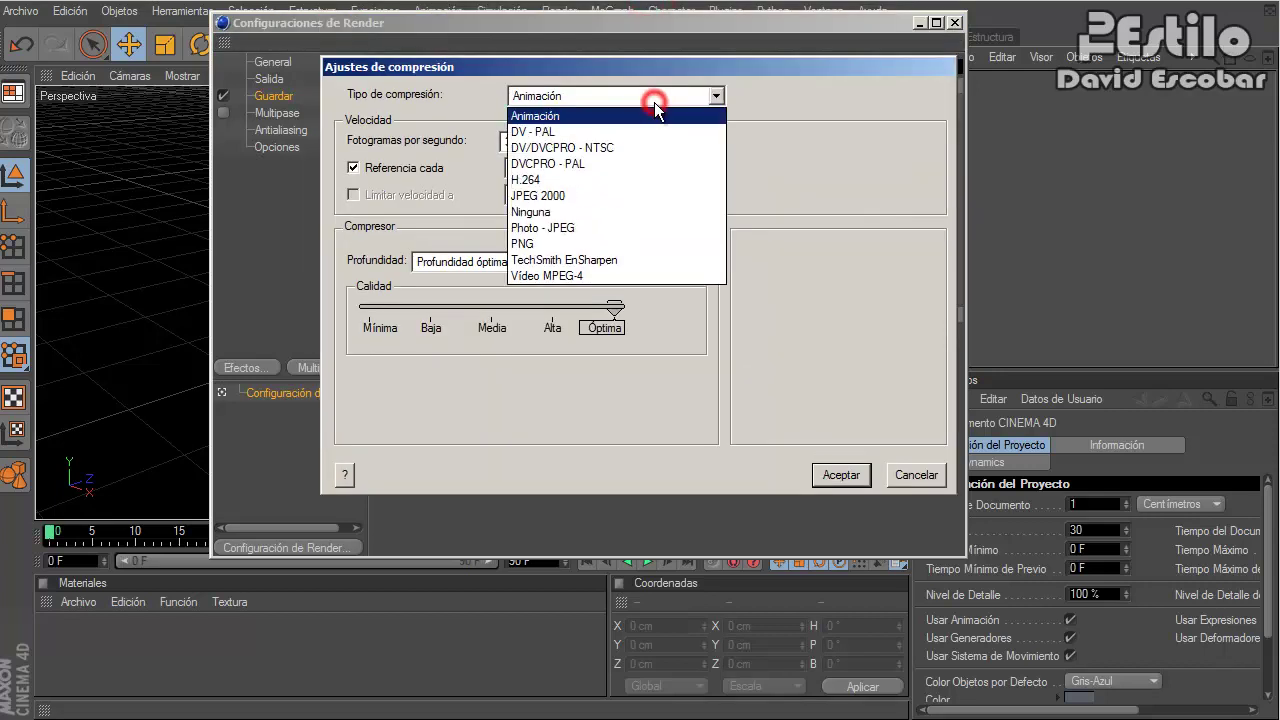
pyautogui.click(579, 227)
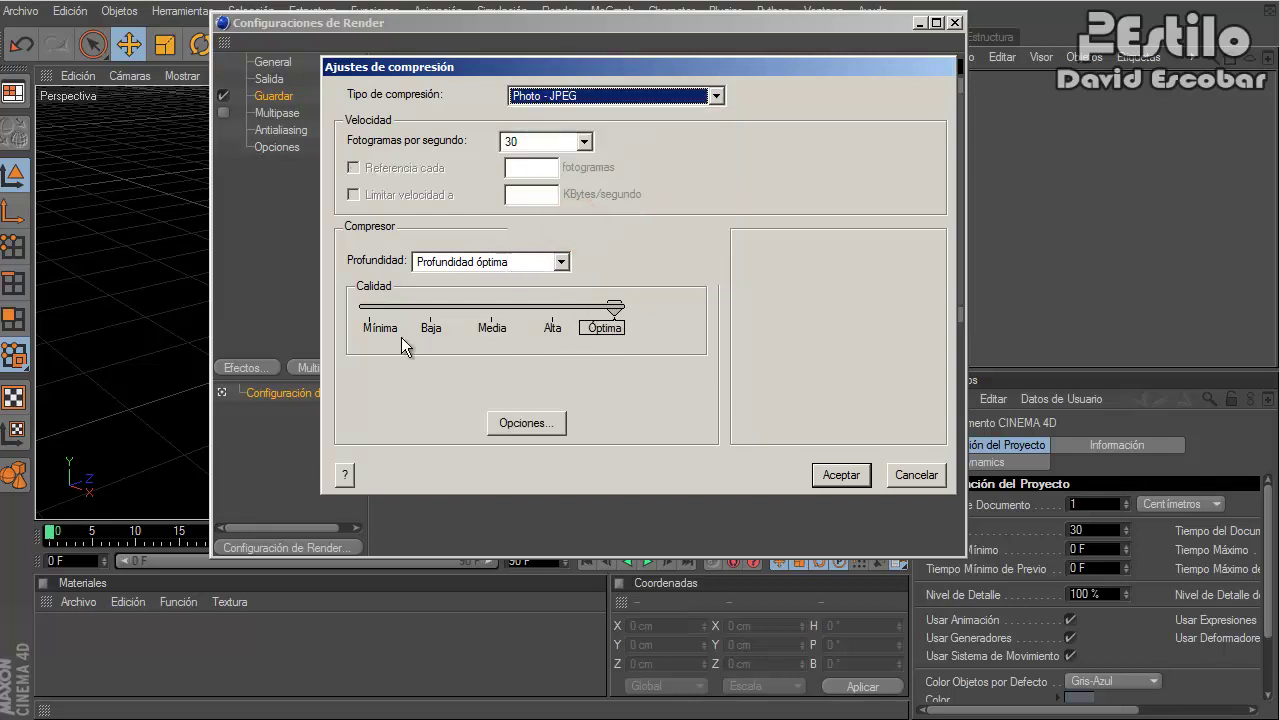
pyautogui.click(850, 475)
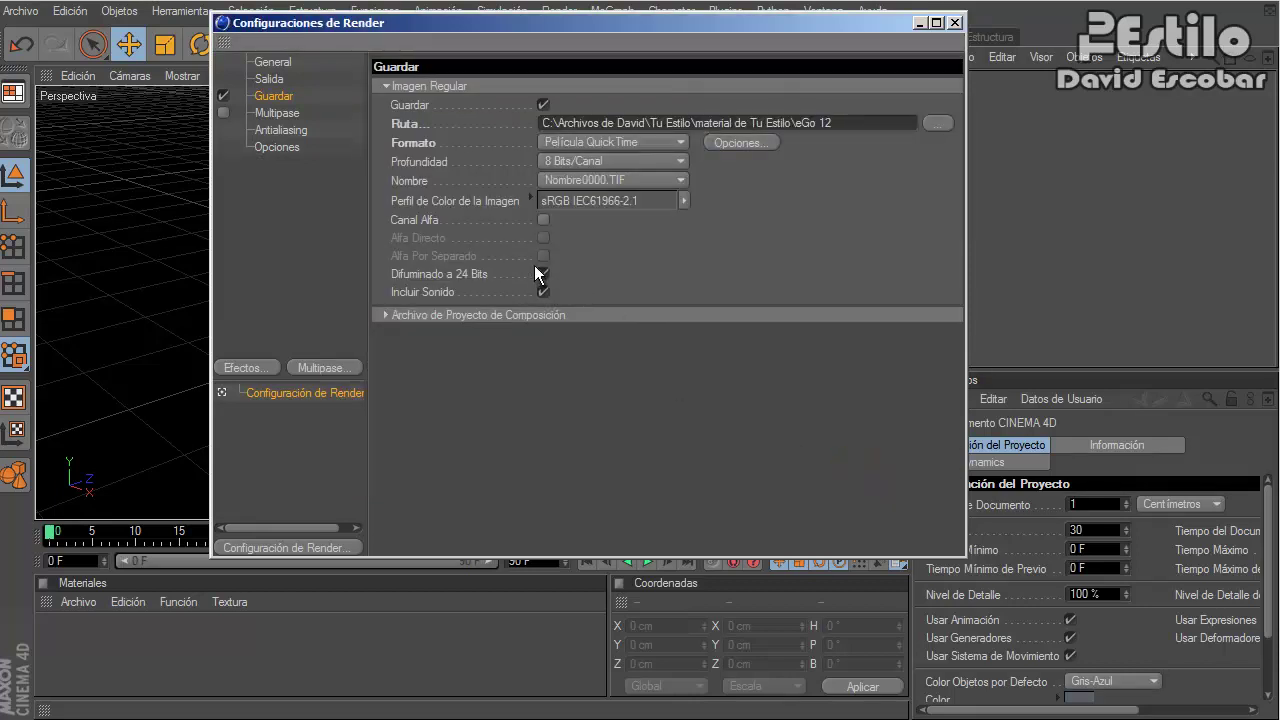
# - Enable Canal Alfa with Alfa Directo and close Render Settings
pyautogui.click(543, 220)
pyautogui.click(544, 238)
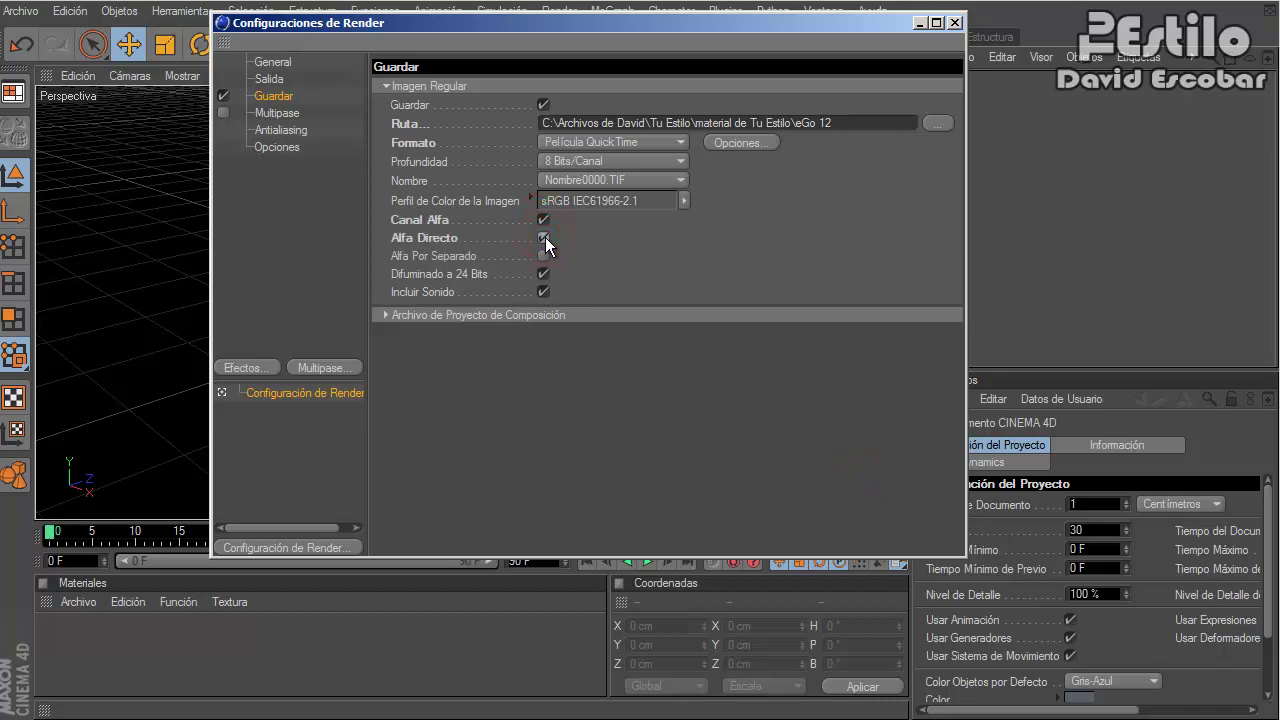
pyautogui.click(955, 22)
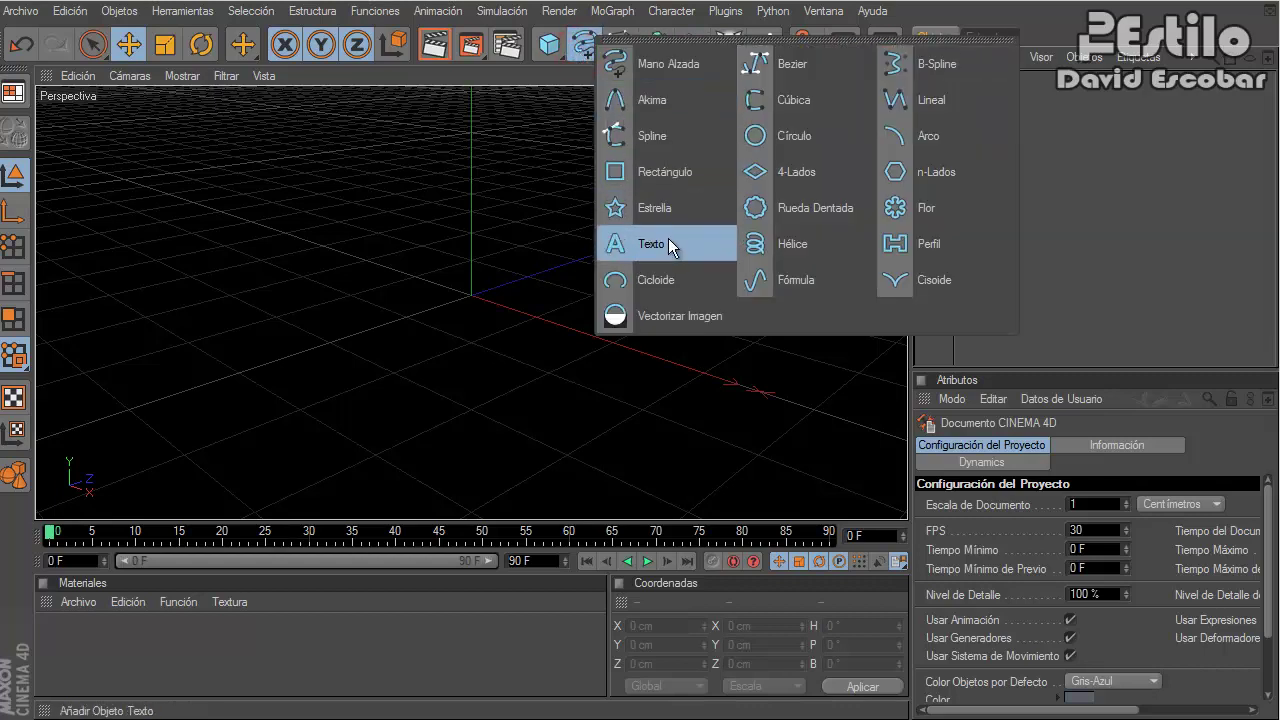
# - Add a text spline to the scene and paste two copies of it
pyautogui.moveTo(579, 51); pyautogui.dragTo(664, 243)
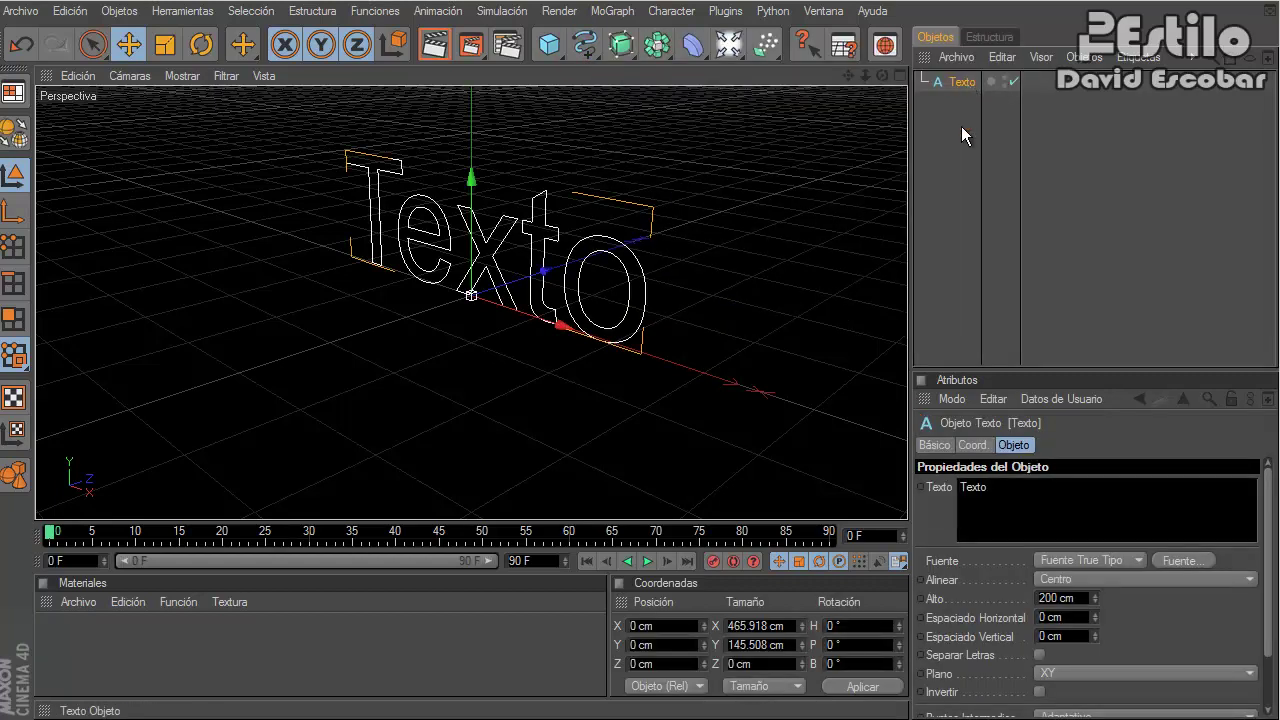
pyautogui.hotkey('ctrl', 'c')
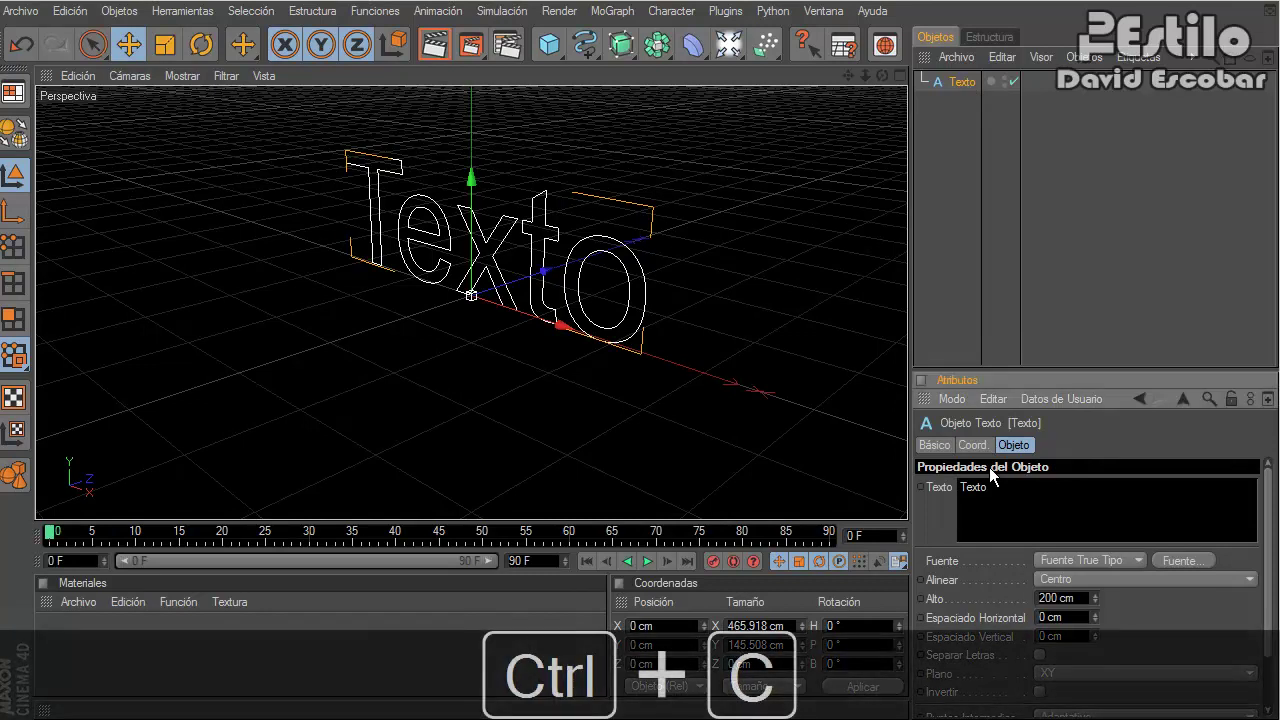
pyautogui.hotkey('ctrl', 'v')
pyautogui.hotkey('ctrl', 'v')
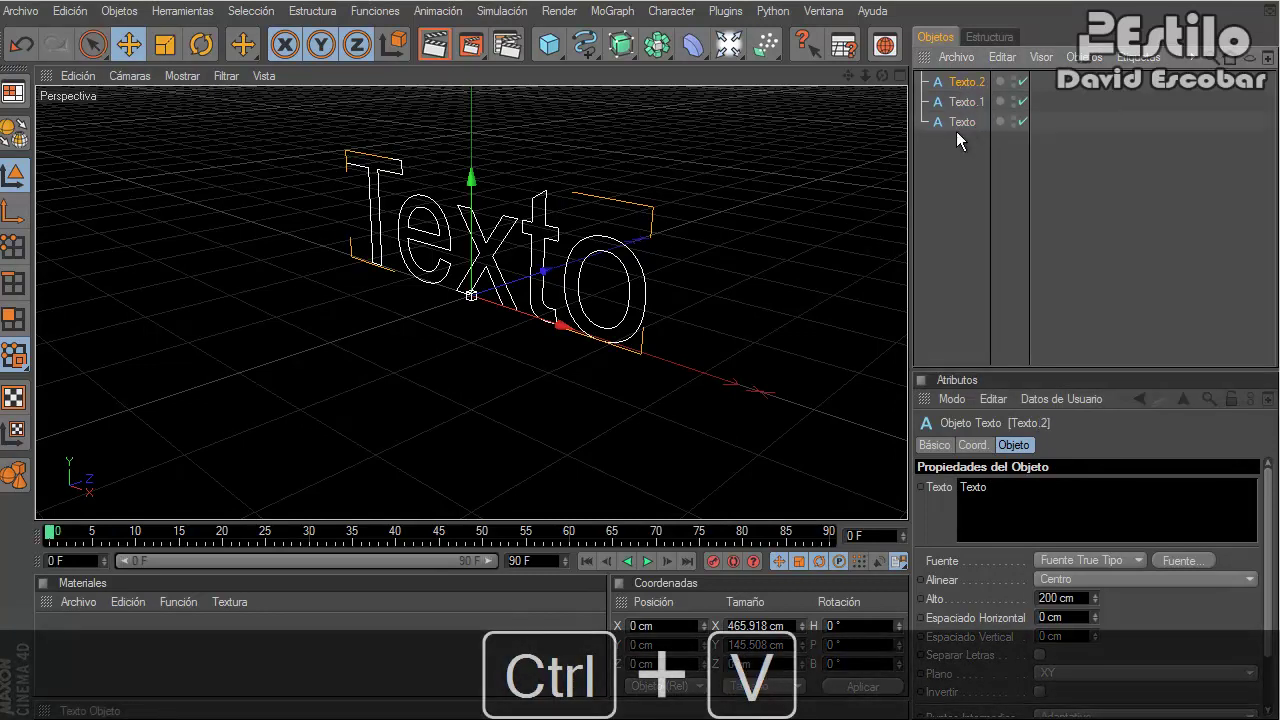
# - Set the three text objects to the letters 'e', 'G' and 'o'
pyautogui.click(960, 122)
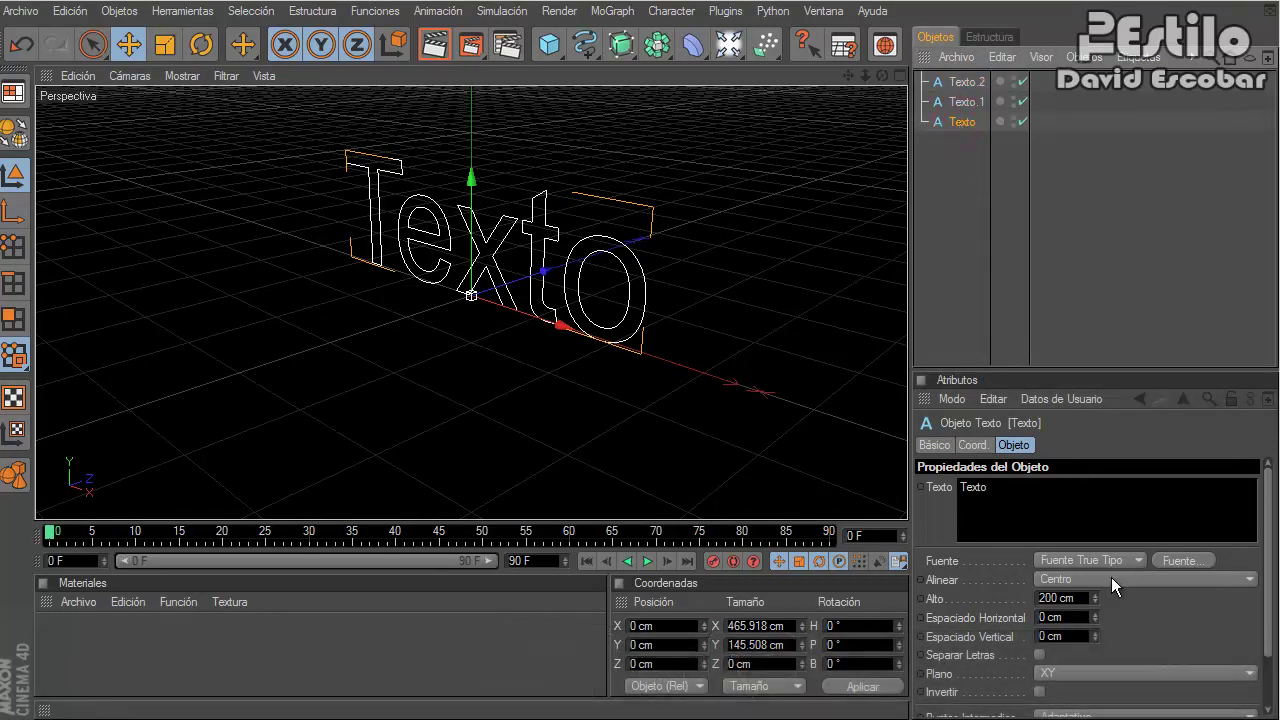
pyautogui.doubleClick(1020, 504)
pyautogui.write('e')
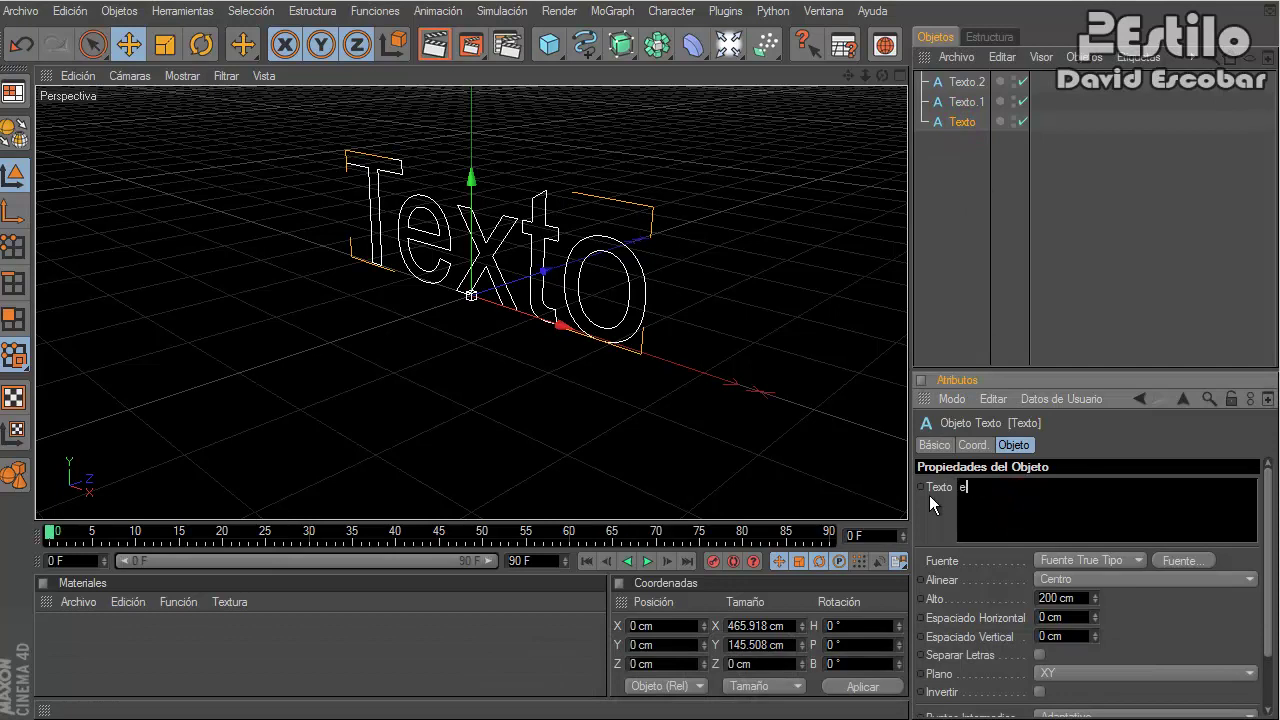
pyautogui.click(963, 104)
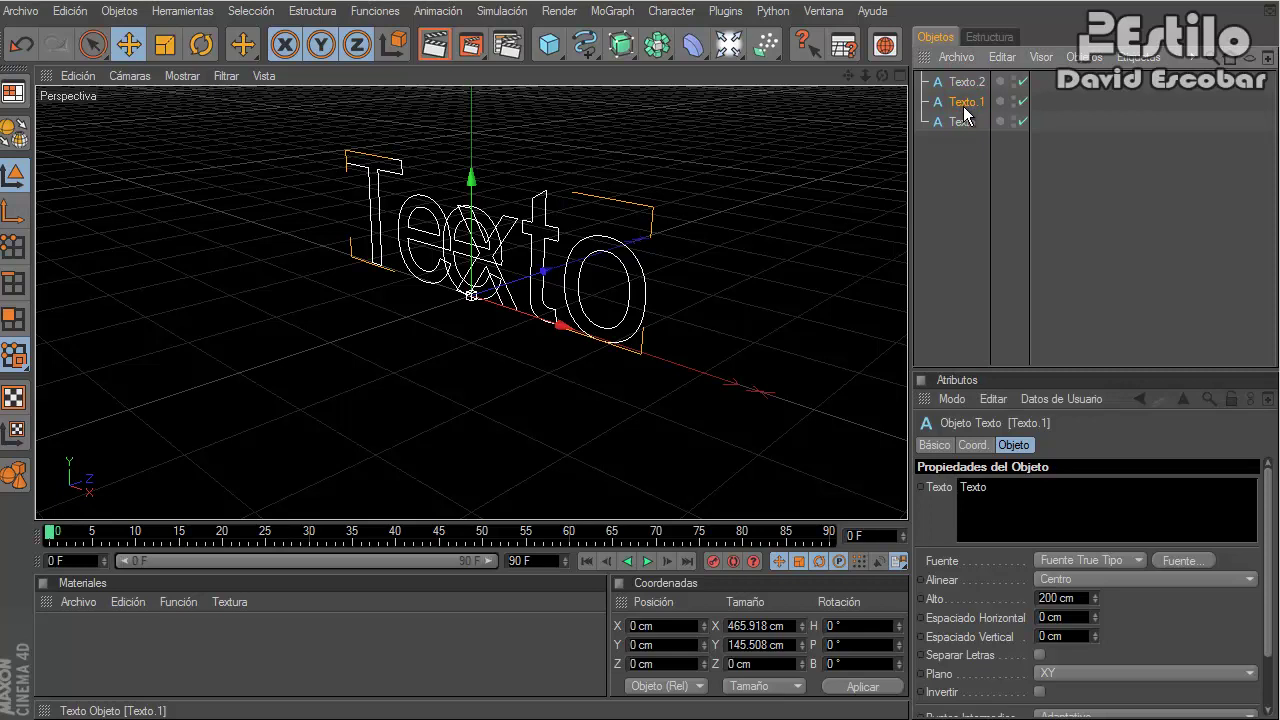
pyautogui.doubleClick(1005, 489)
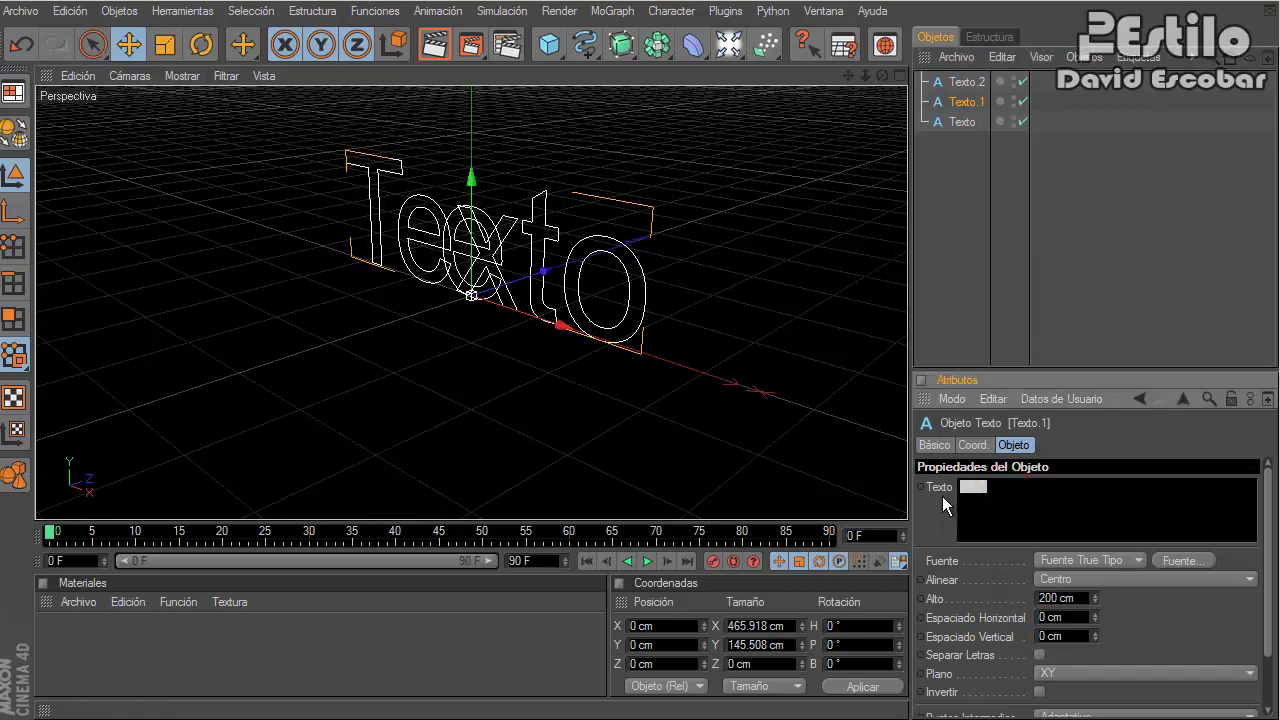
pyautogui.write('G')
pyautogui.click(964, 84)
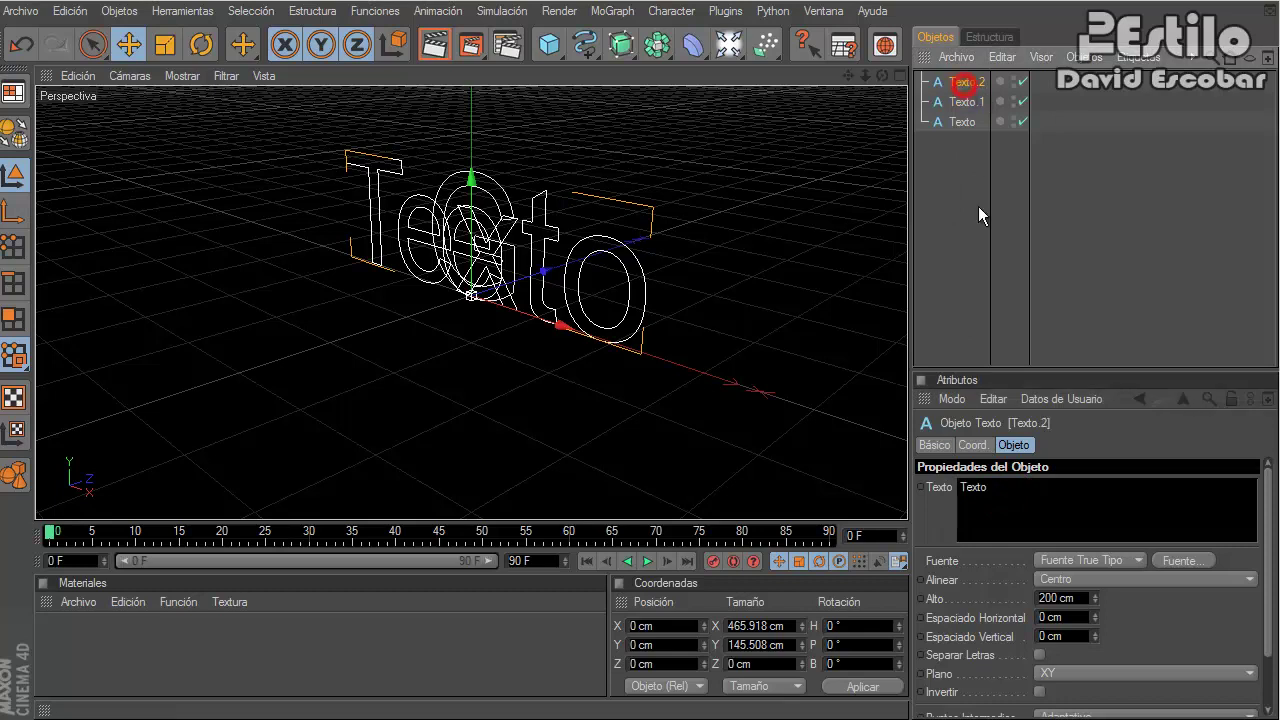
pyautogui.doubleClick(1006, 489)
pyautogui.write('6')
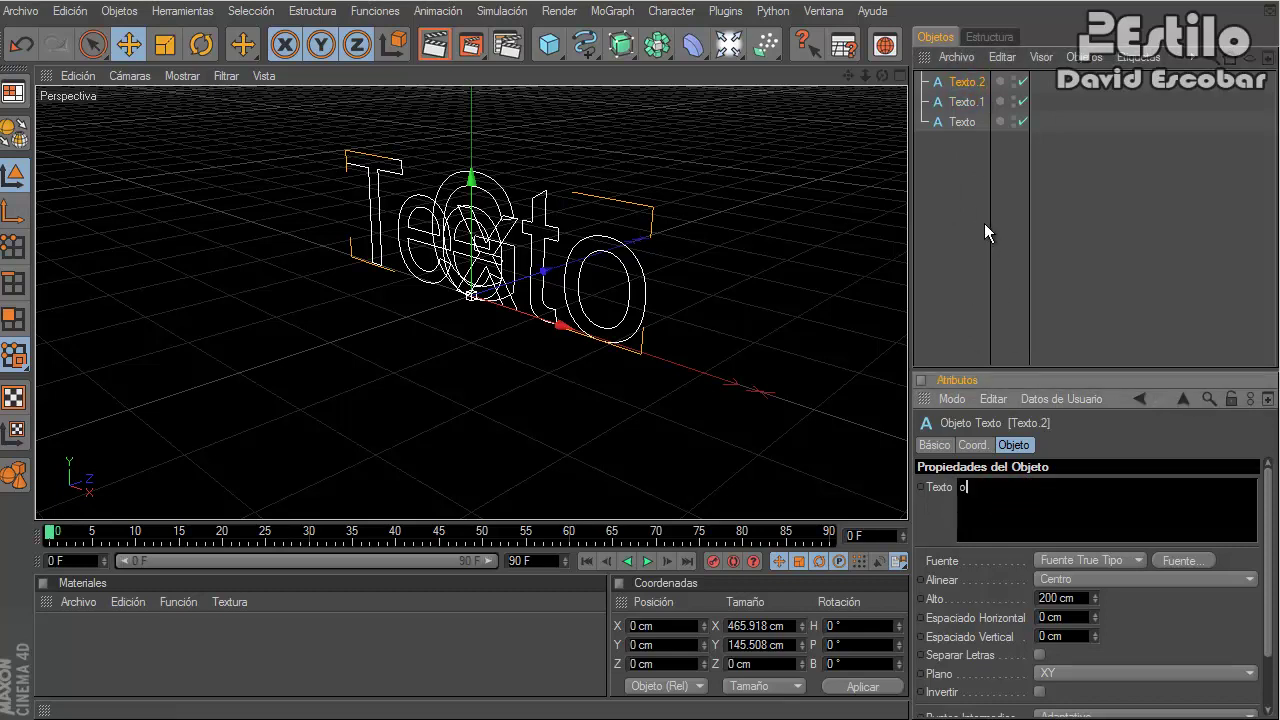
pyautogui.click(984, 223)
# - Move the 'e' to X -134.44 cm and the 'o' to X 136.783 cm around the G
pyautogui.click(630, 316)
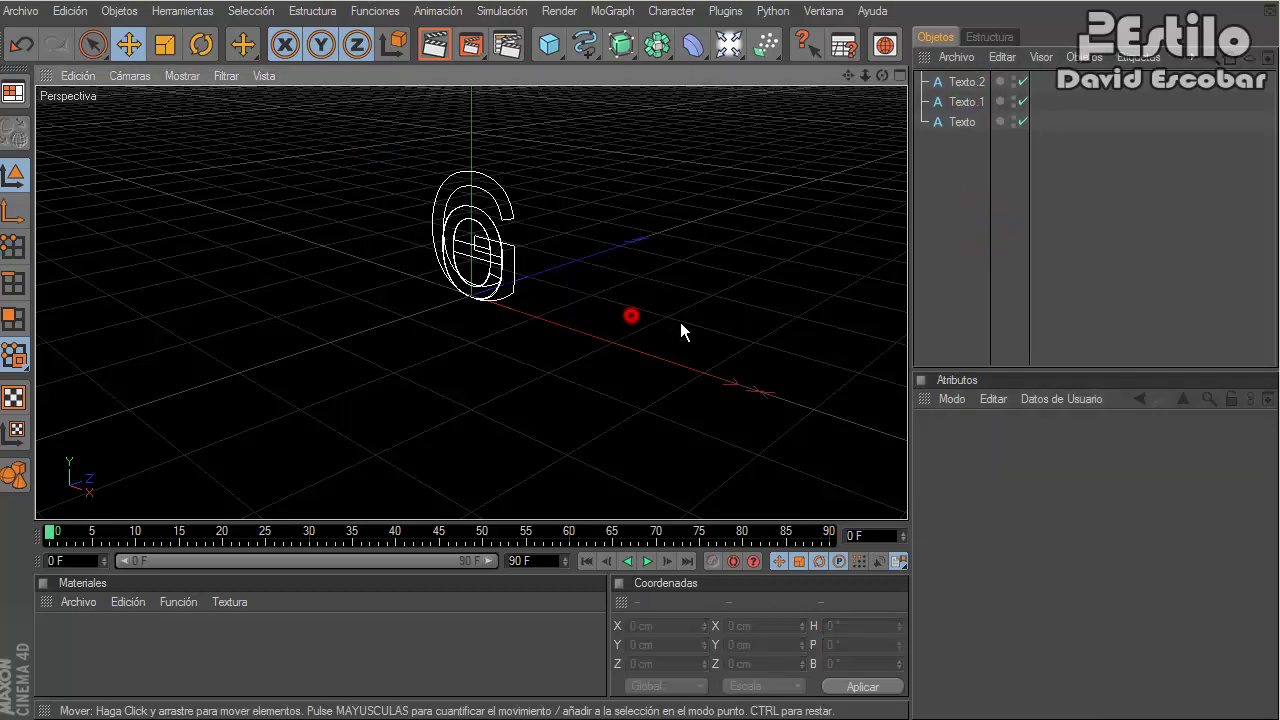
pyautogui.keyDown('alt'); pyautogui.moveTo(491, 398); pyautogui.dragTo(638, 315); pyautogui.keyUp('alt')
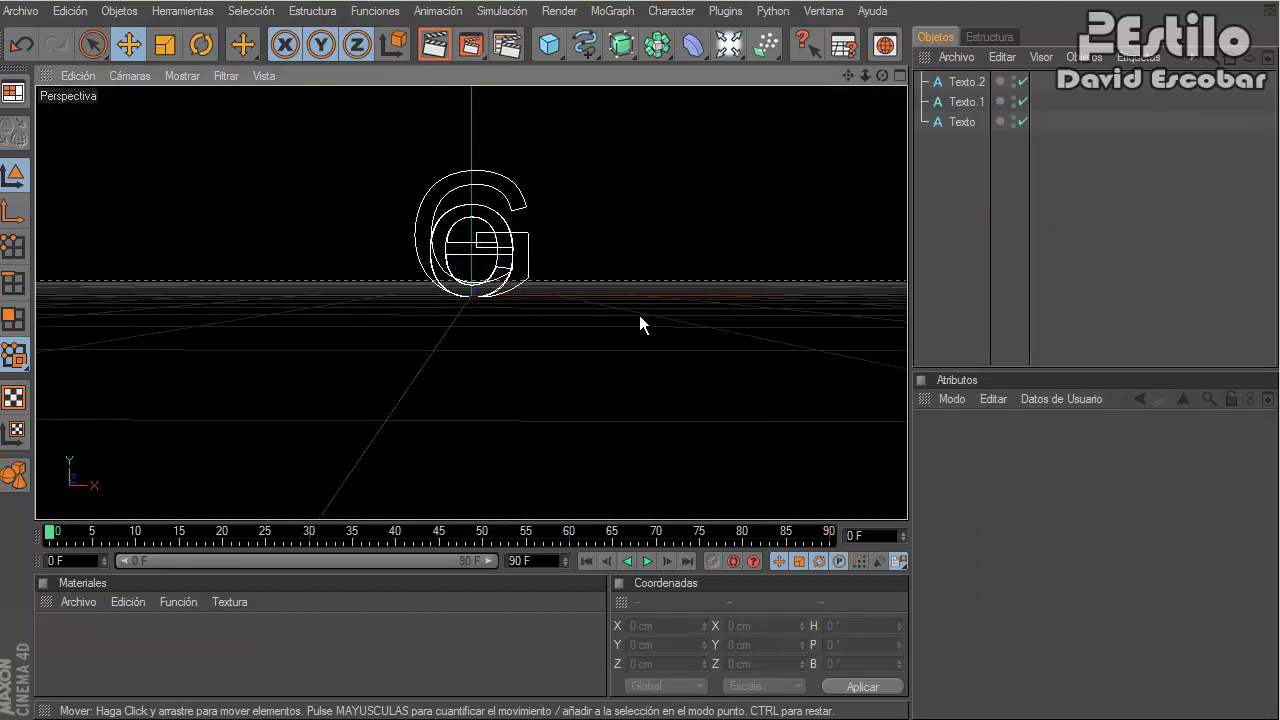
pyautogui.click(962, 121)
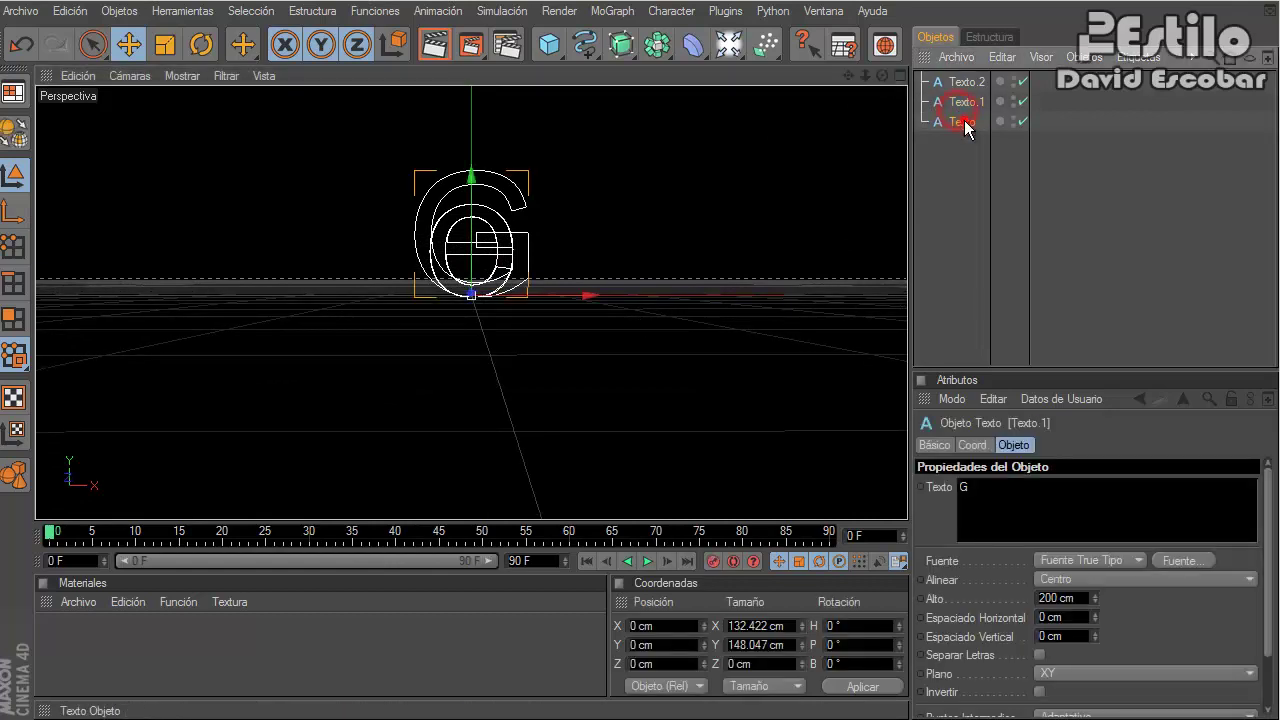
pyautogui.moveTo(591, 289); pyautogui.dragTo(476, 292)
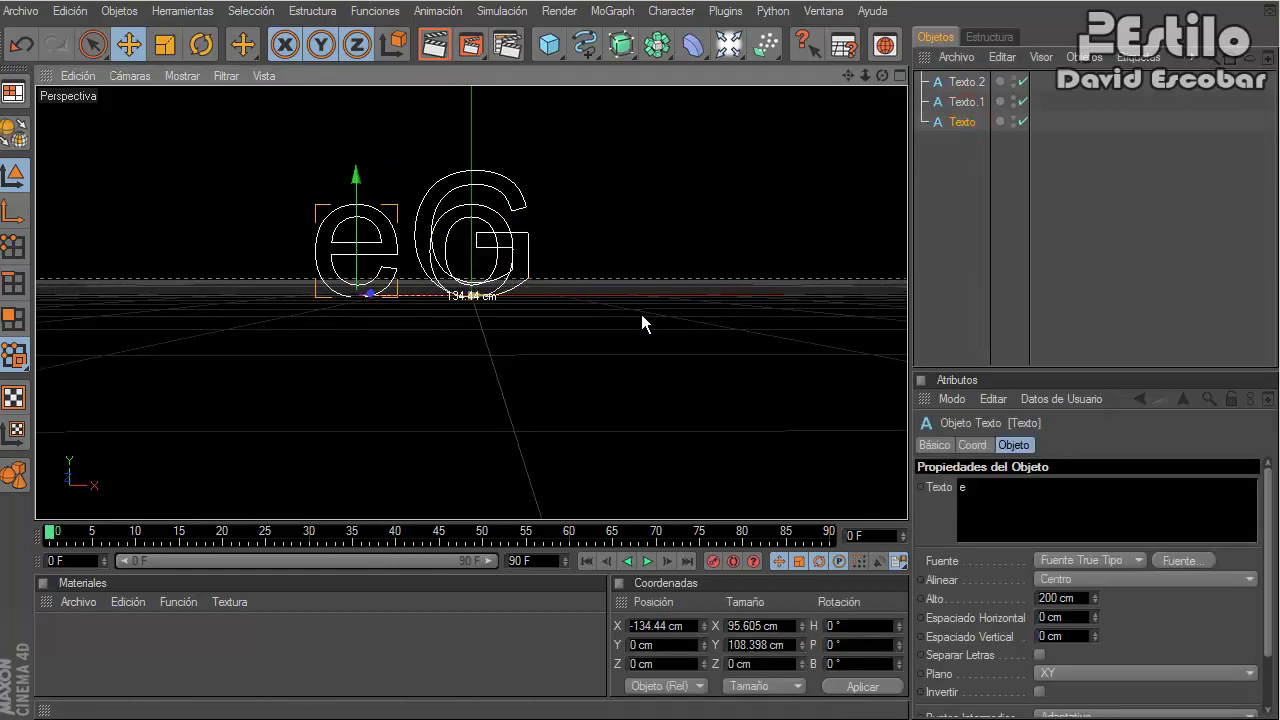
pyautogui.click(966, 81)
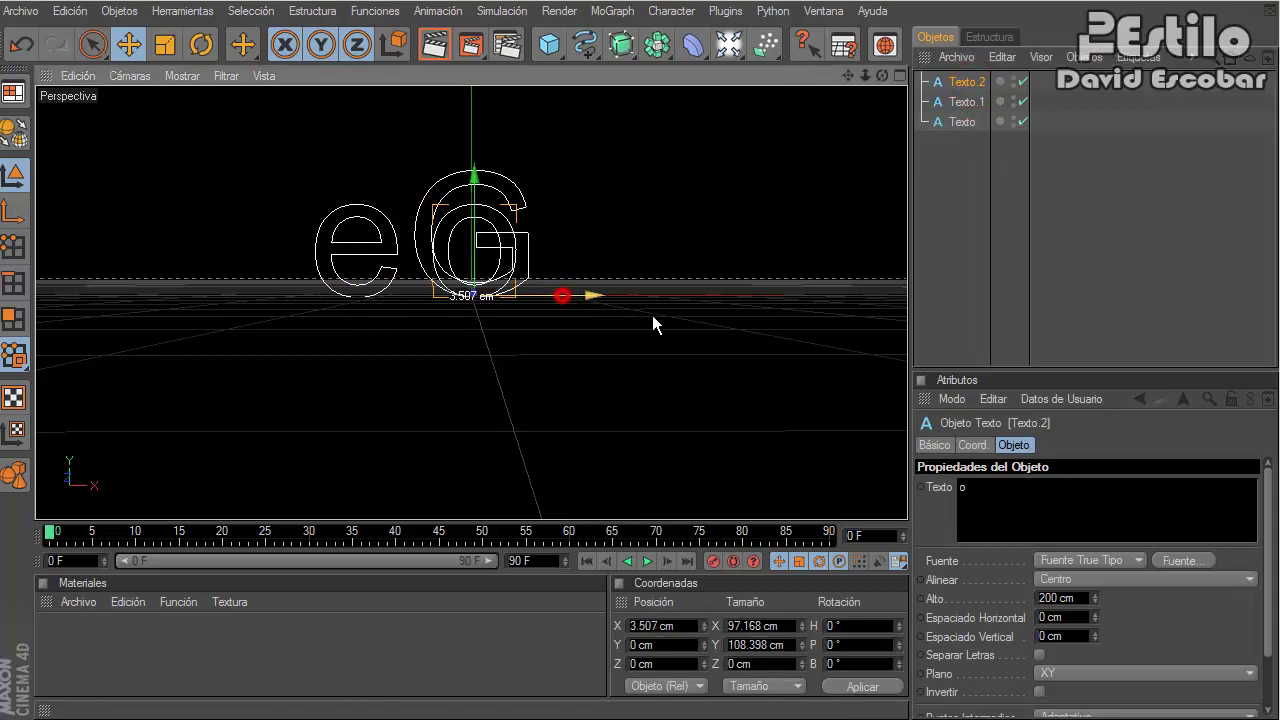
pyautogui.moveTo(652, 315); pyautogui.dragTo(644, 322)
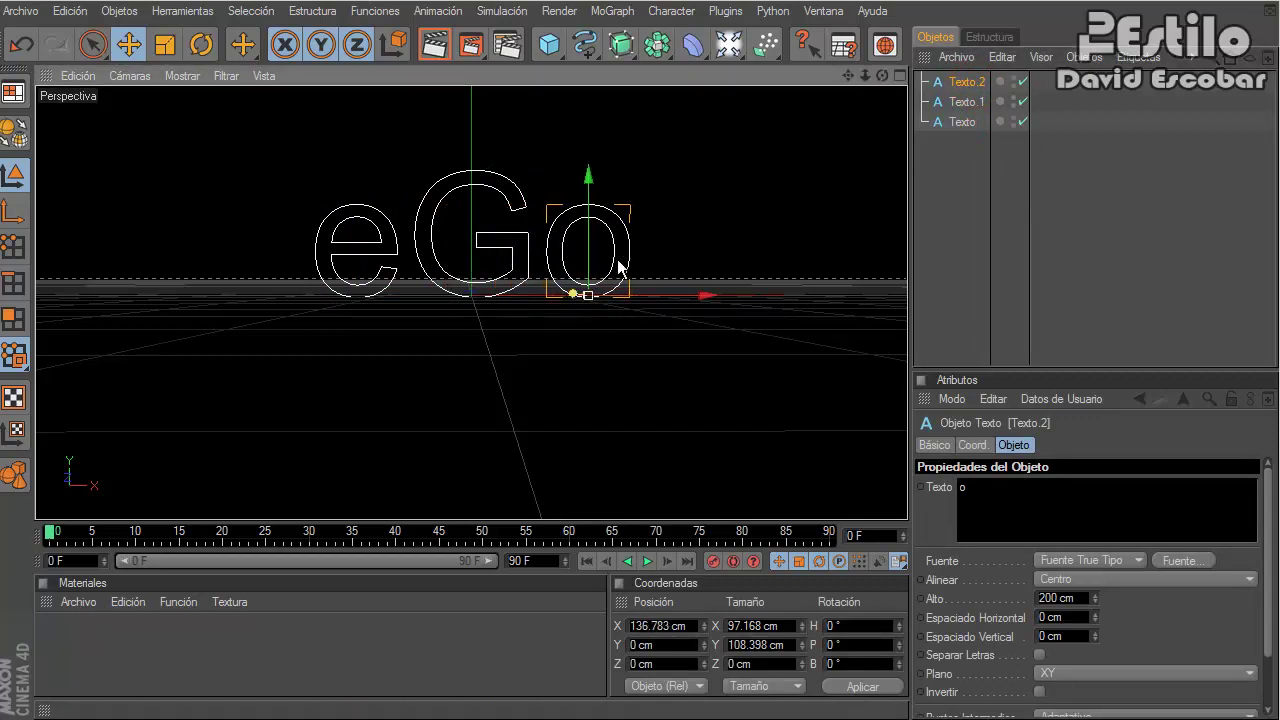
# - Change the 'o' font to Trebuchet MS Negrita
pyautogui.click(1176, 563)
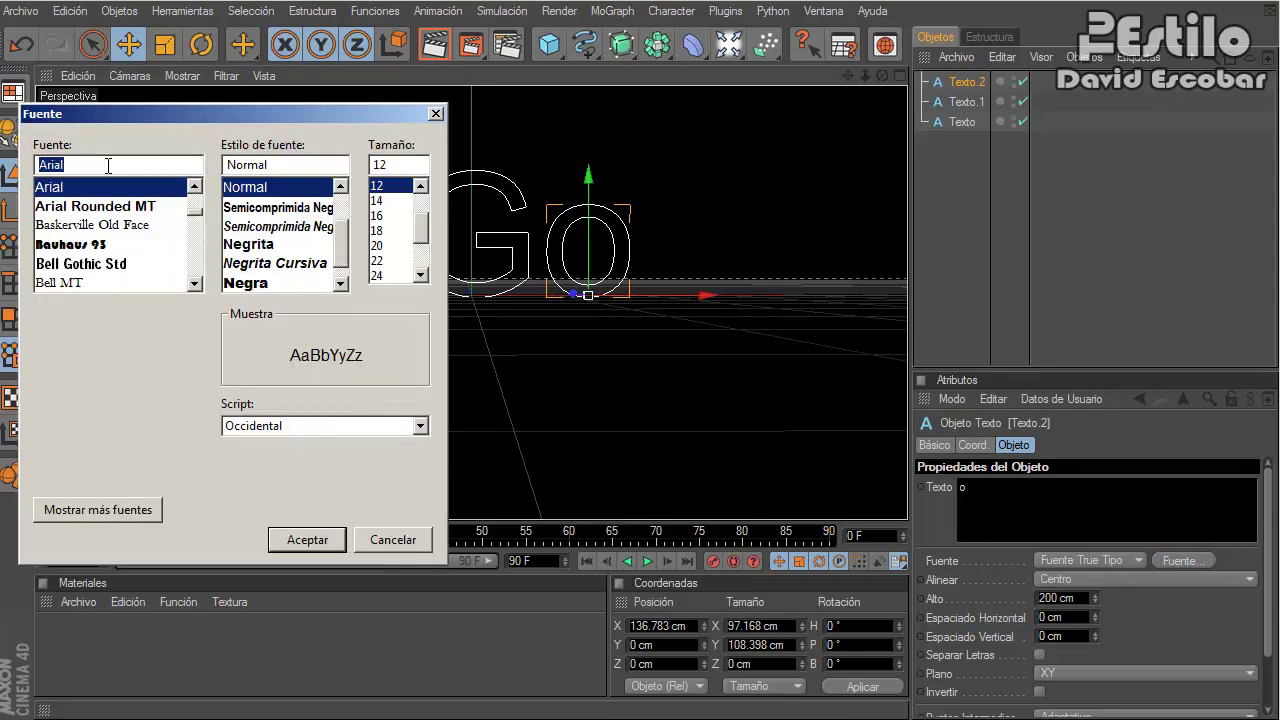
pyautogui.doubleClick(108, 166)
pyautogui.write('t')
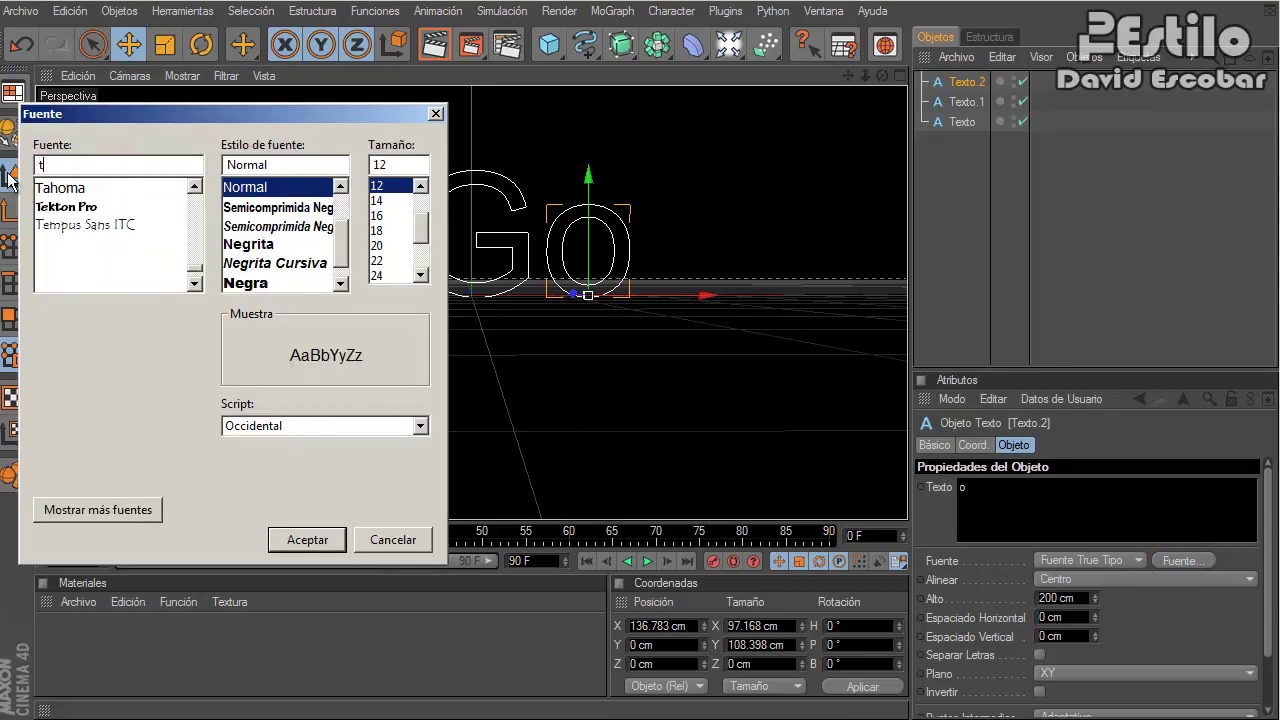
pyautogui.write('rebu')
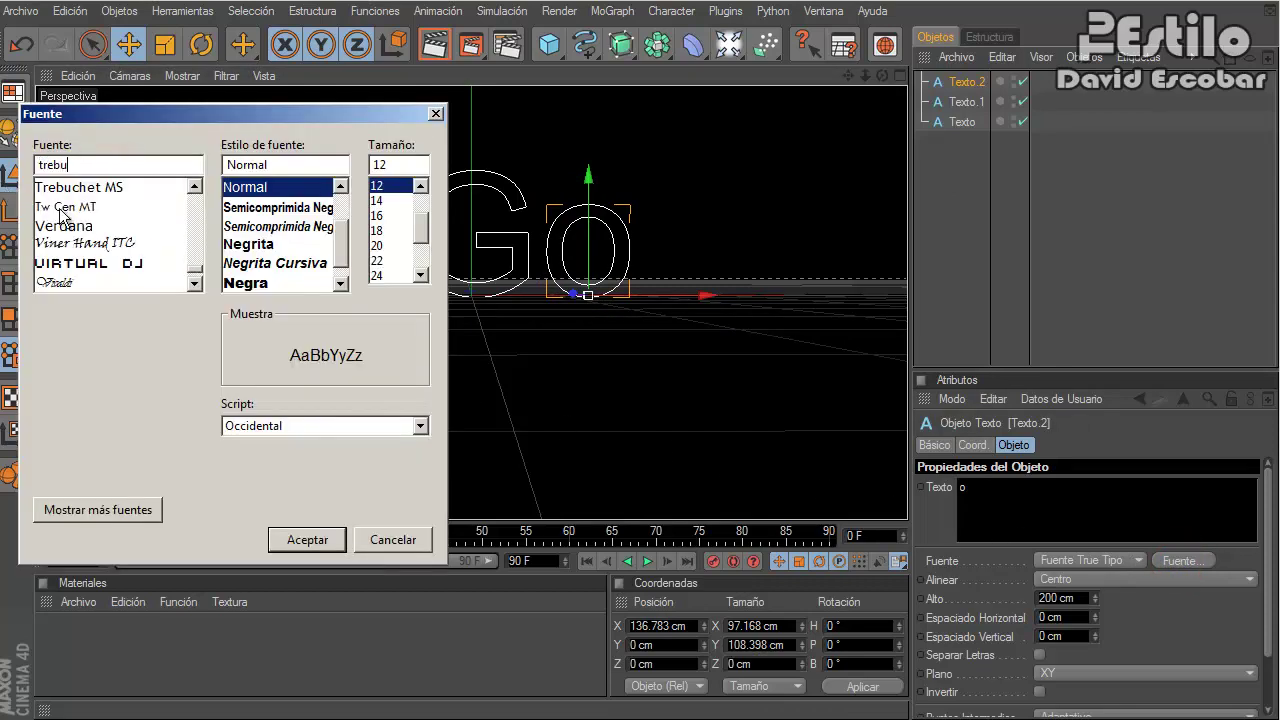
pyautogui.click(65, 188)
pyautogui.hotkey('ctrl', 'c')
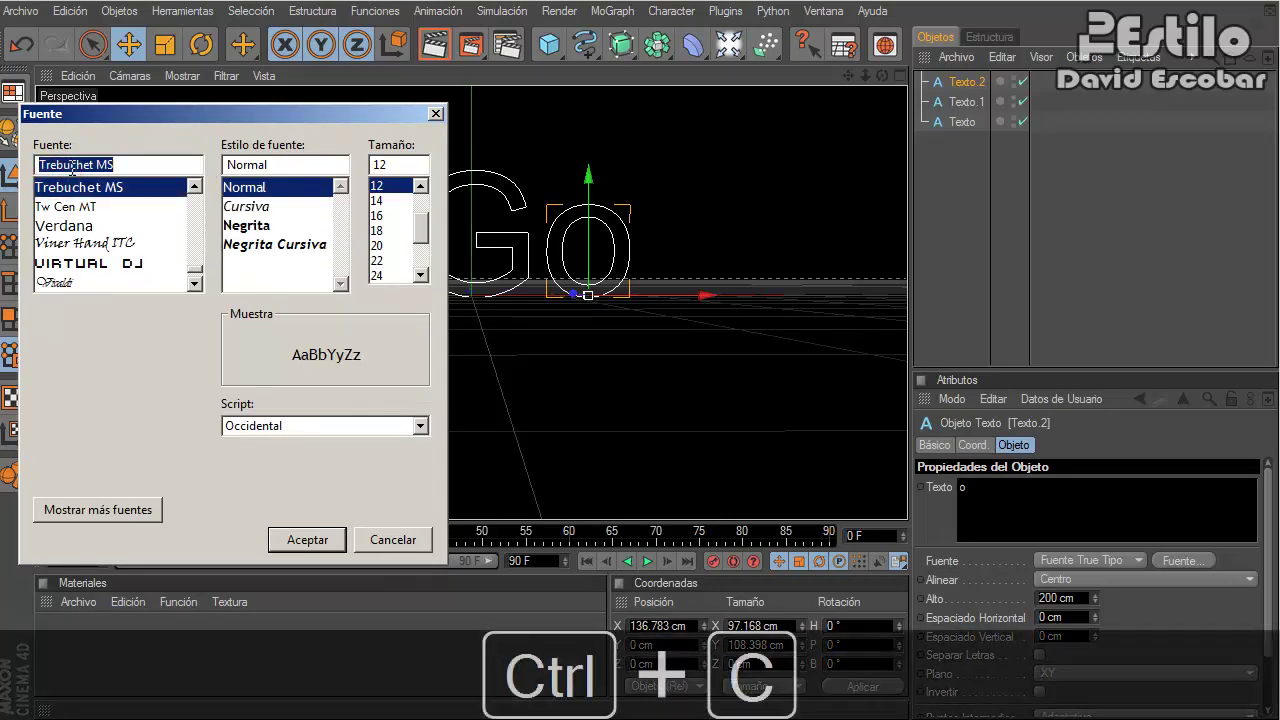
pyautogui.click(267, 233)
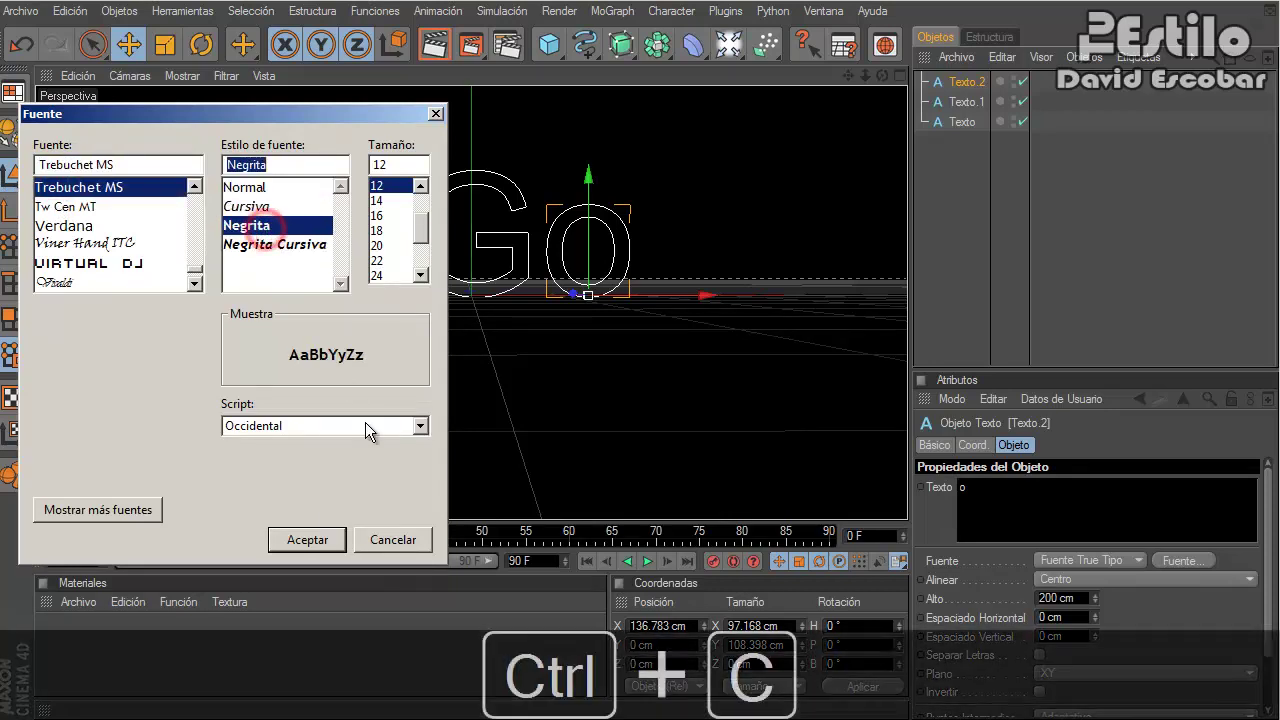
pyautogui.click(307, 539)
# - Give the 'G' the same Trebuchet MS Negrita font
pyautogui.click(965, 102)
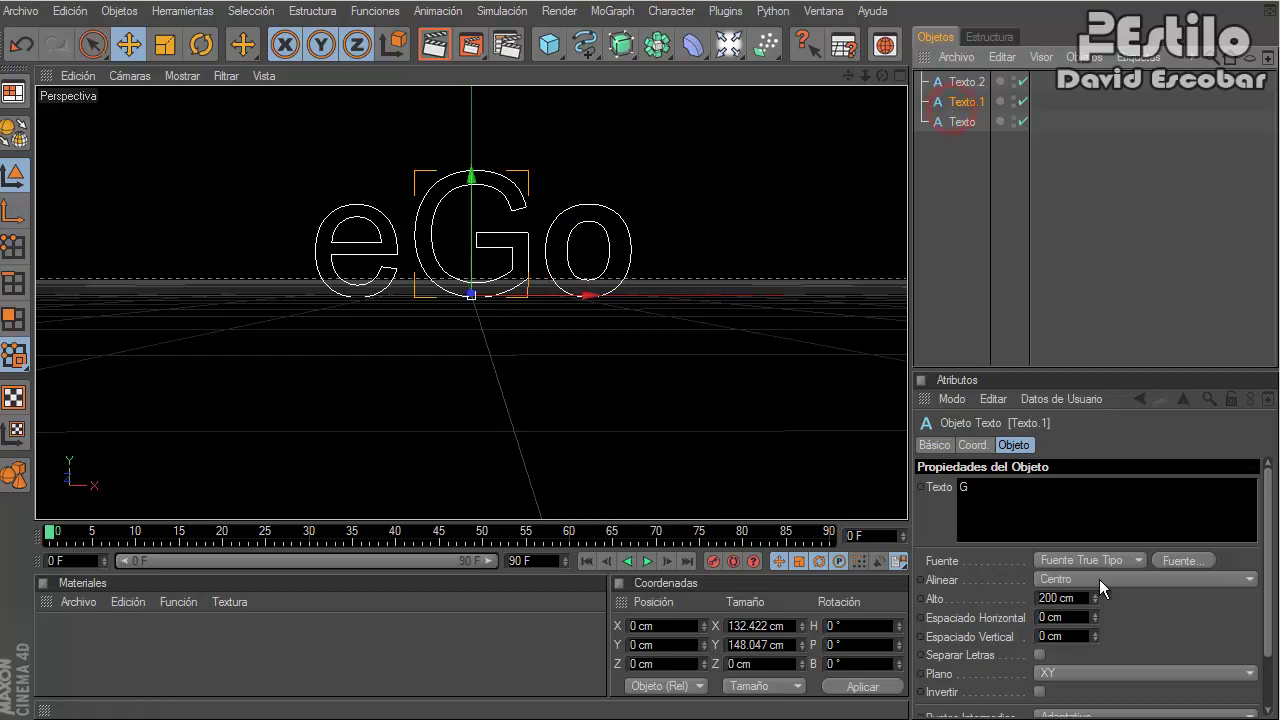
pyautogui.click(1182, 560)
pyautogui.click(86, 164)
pyautogui.hotkey('ctrl', 'v')
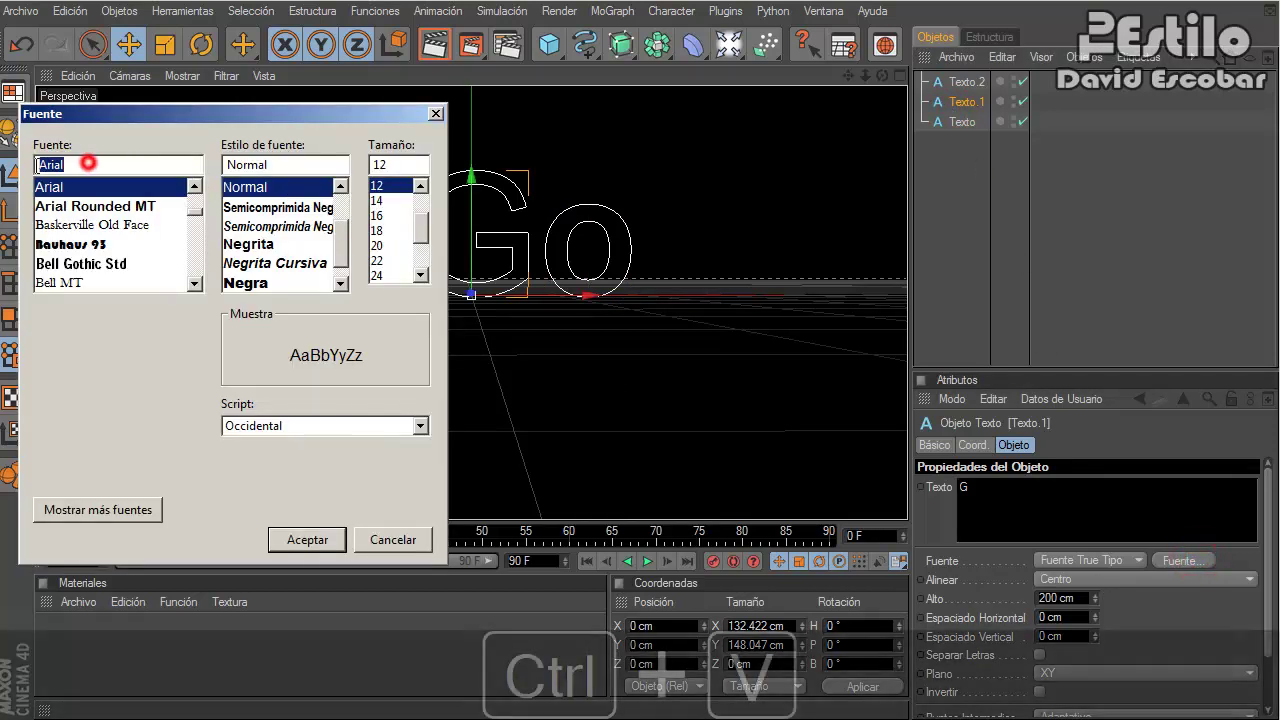
pyautogui.click(246, 225)
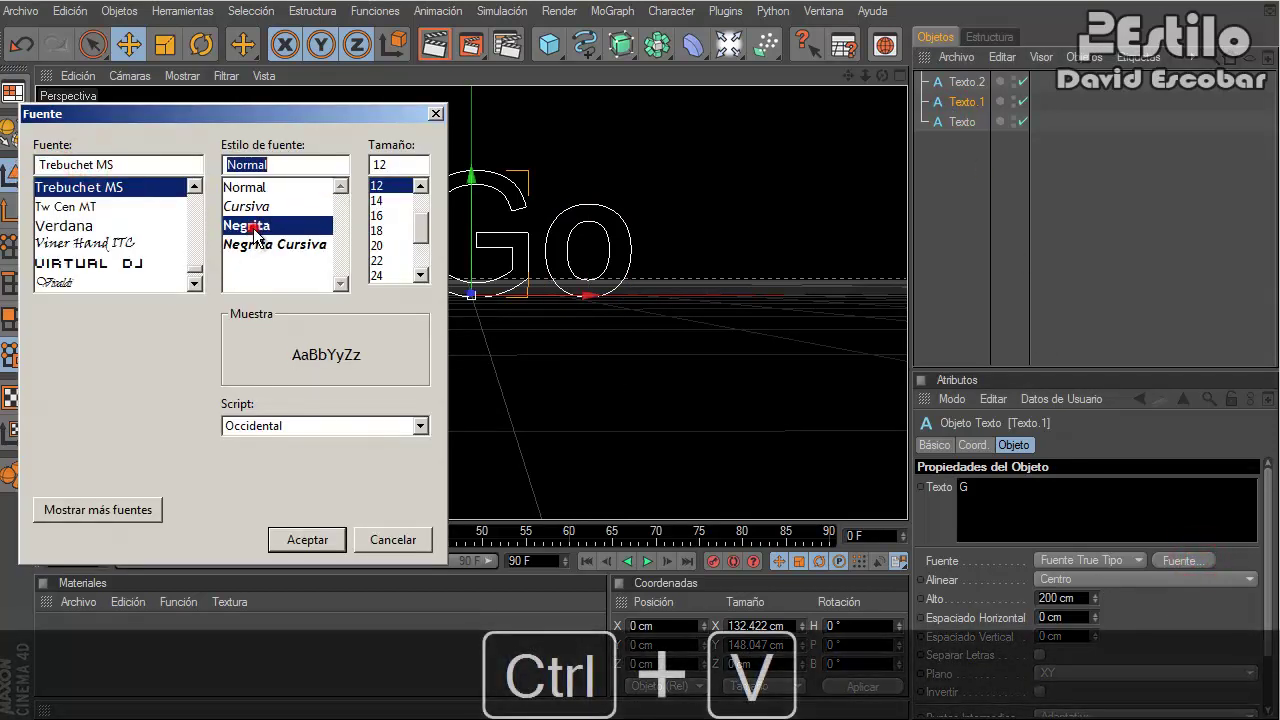
pyautogui.click(307, 539)
# - Apply Trebuchet MS Negrita to the 'e' as well
pyautogui.click(950, 122)
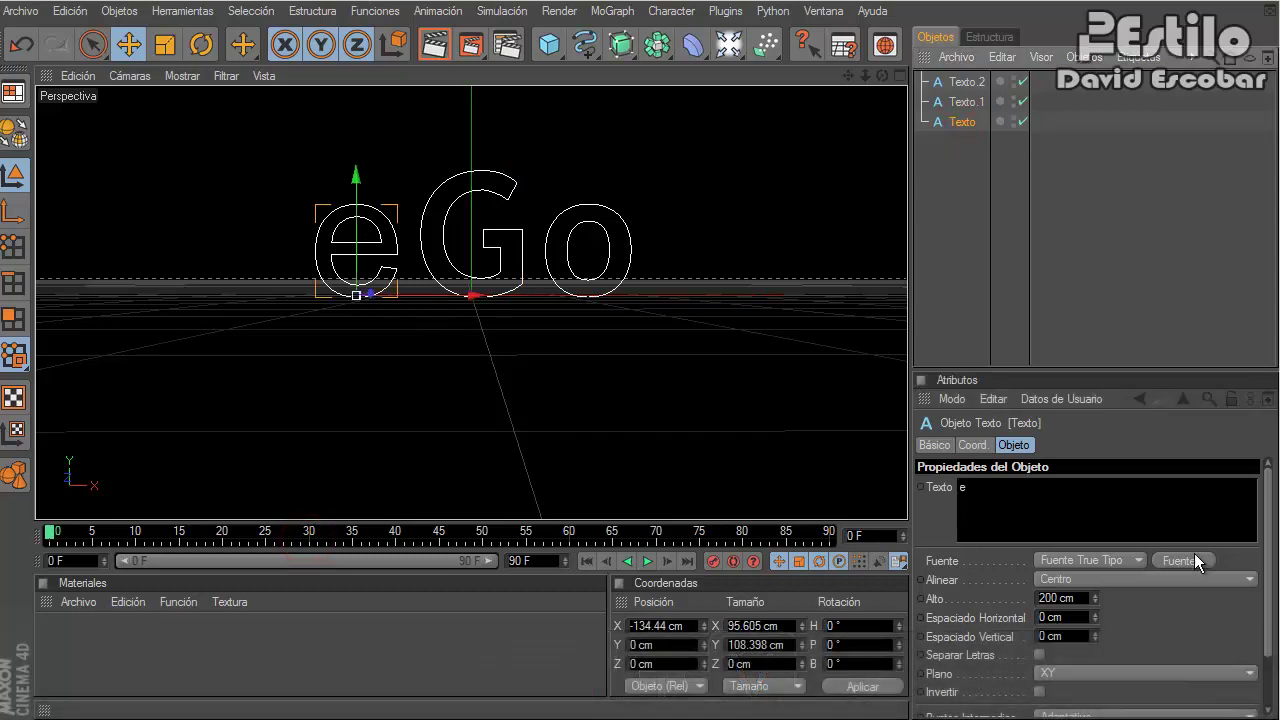
pyautogui.click(1190, 558)
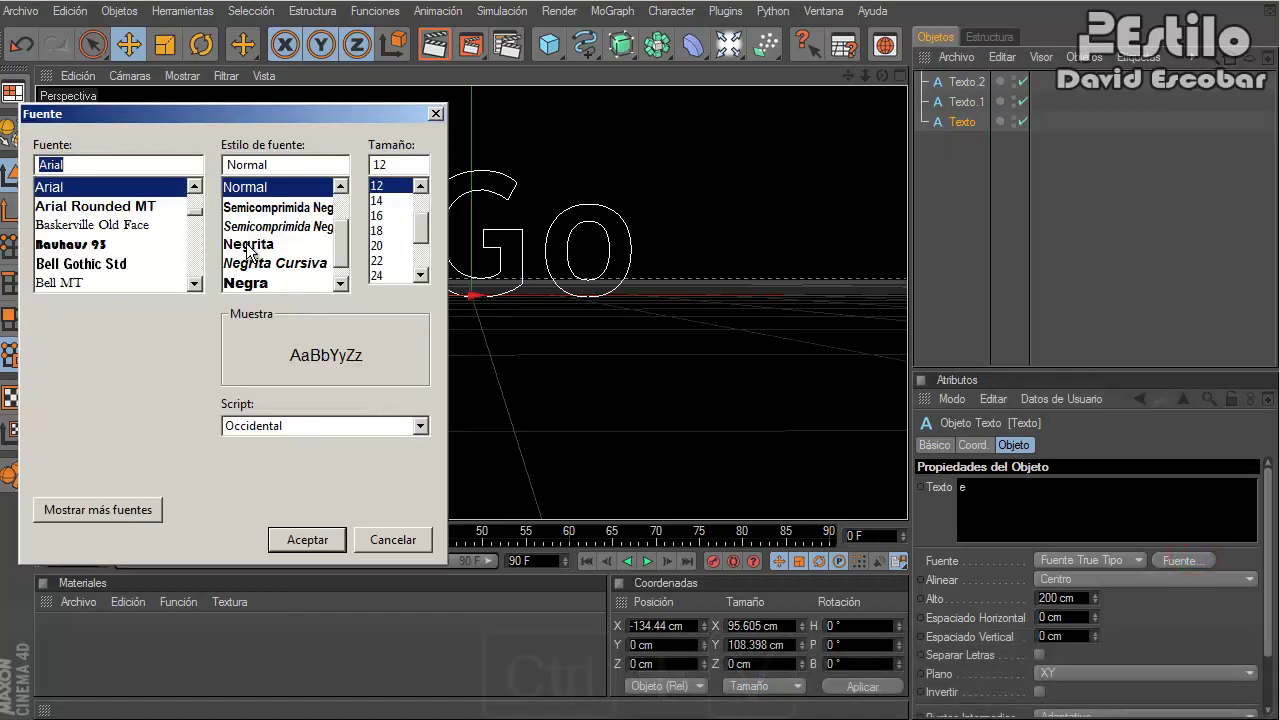
pyautogui.hotkey('ctrl', 'v')
pyautogui.click(246, 225)
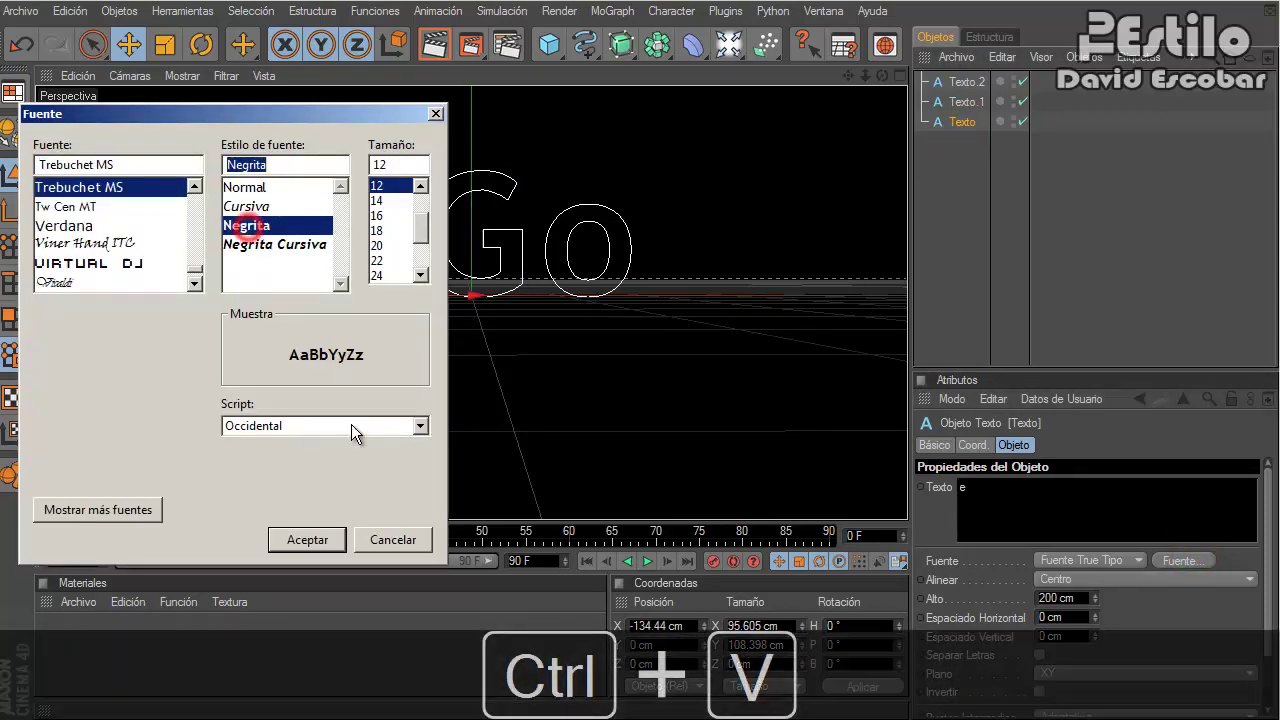
pyautogui.click(307, 540)
# - Lower the G slightly to line up with the other letters
pyautogui.click(1071, 190)
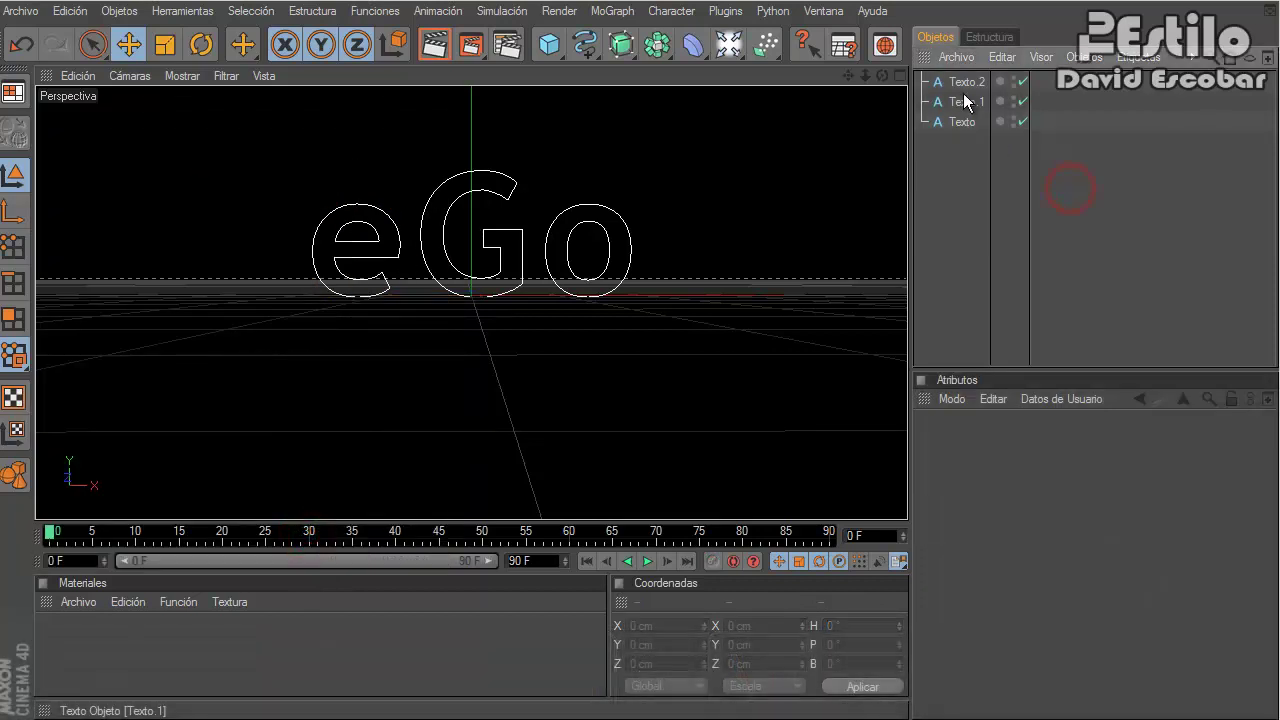
pyautogui.click(966, 101)
pyautogui.moveTo(468, 186); pyautogui.dragTo(641, 316)
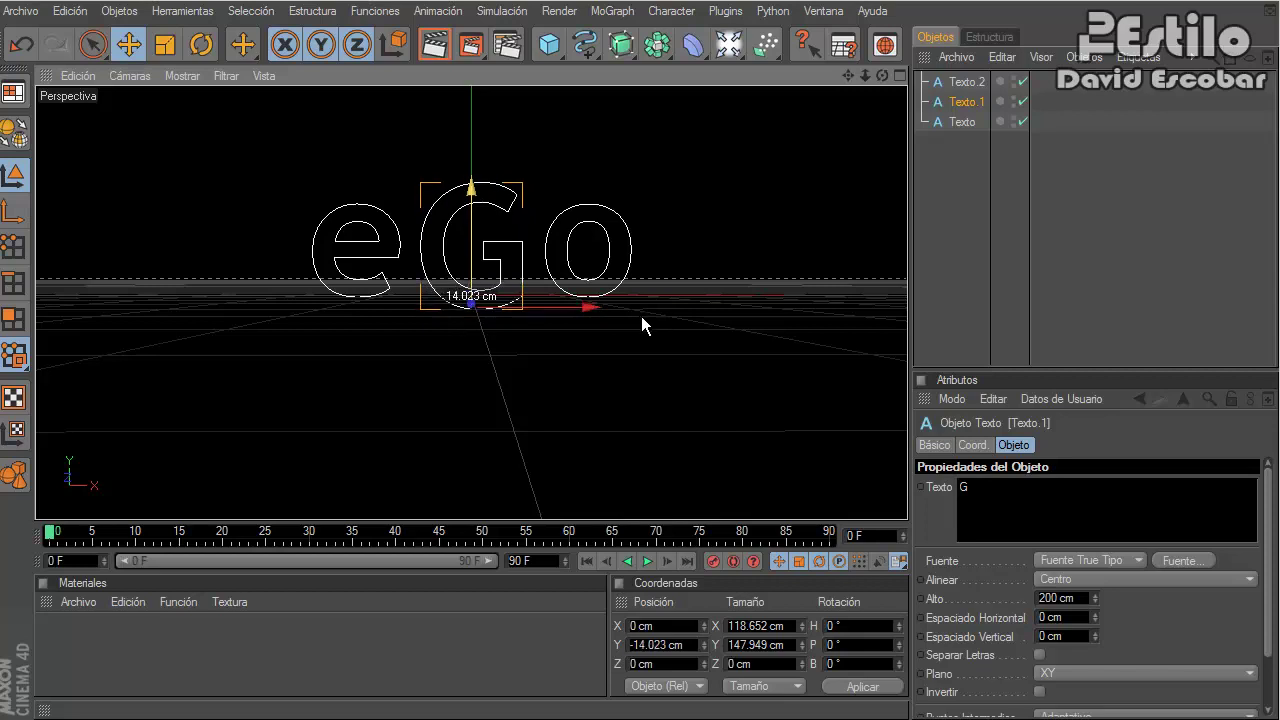
pyautogui.click(1039, 216)
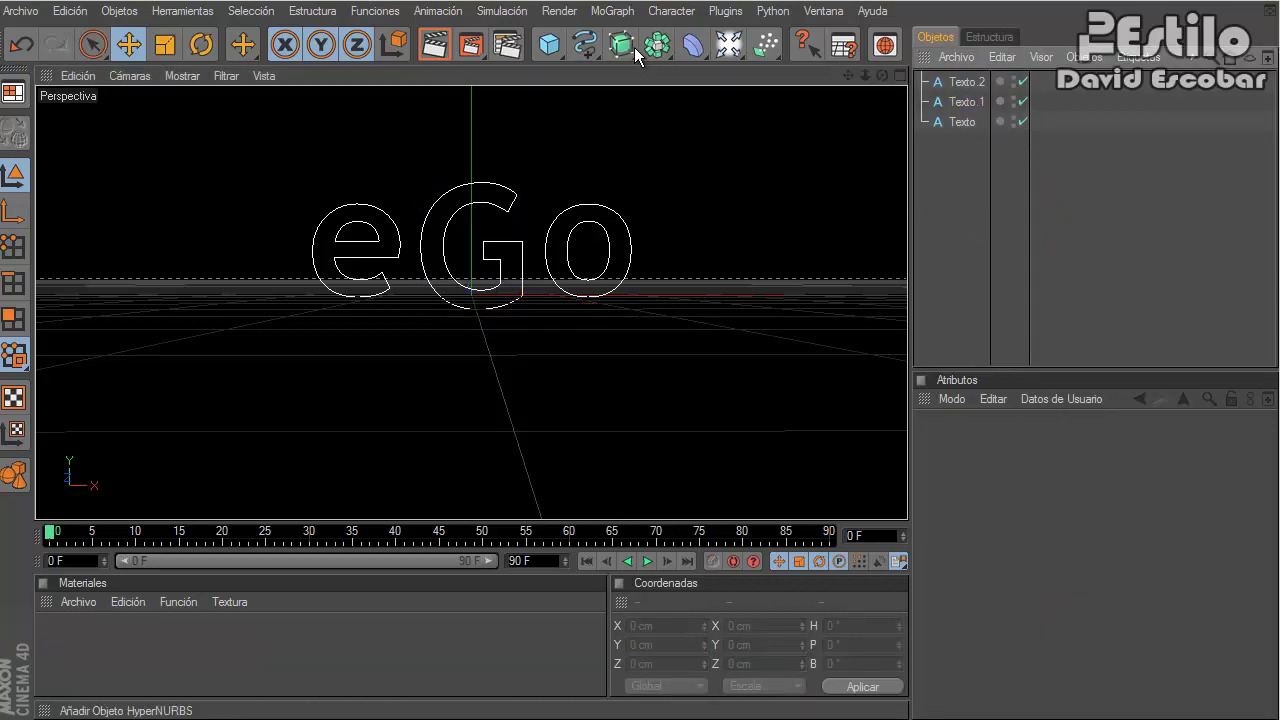
# - Add an Extrude NURBS object and paste two duplicates of it
pyautogui.moveTo(635, 52); pyautogui.dragTo(830, 65)
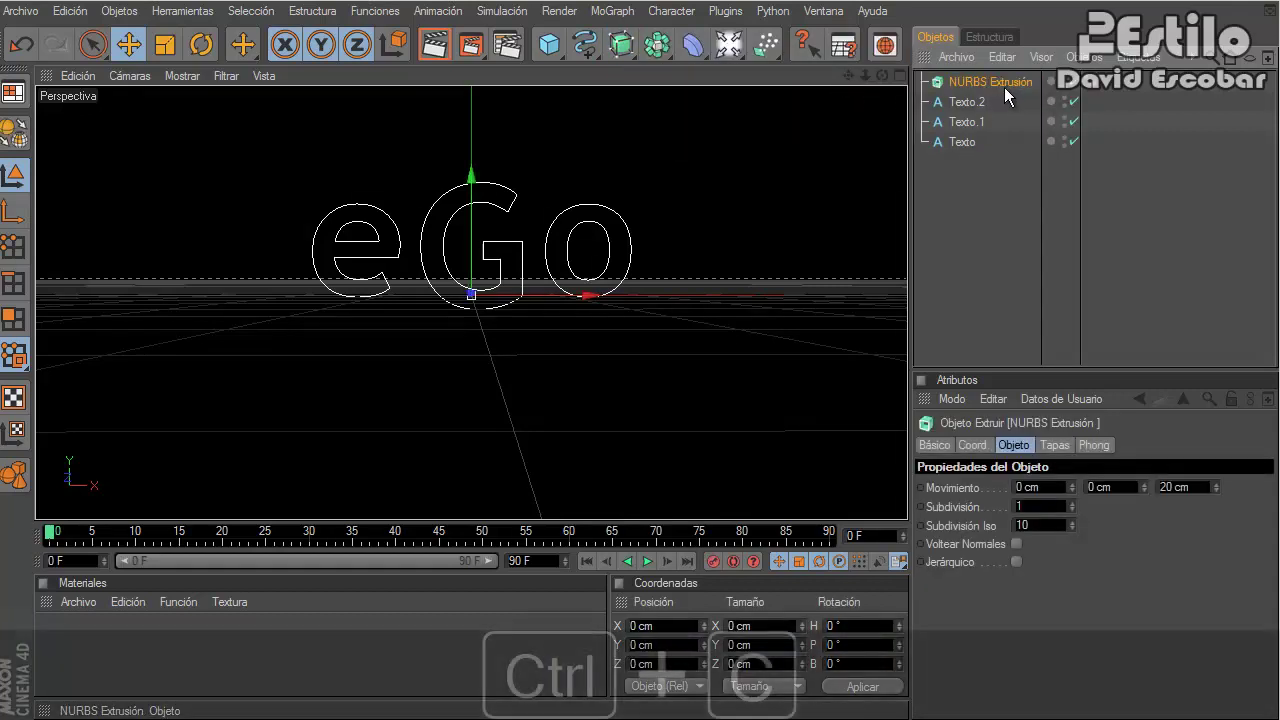
pyautogui.hotkey('ctrl', 'c')
pyautogui.hotkey('ctrl', 'v')
pyautogui.hotkey('ctrl', 'v')
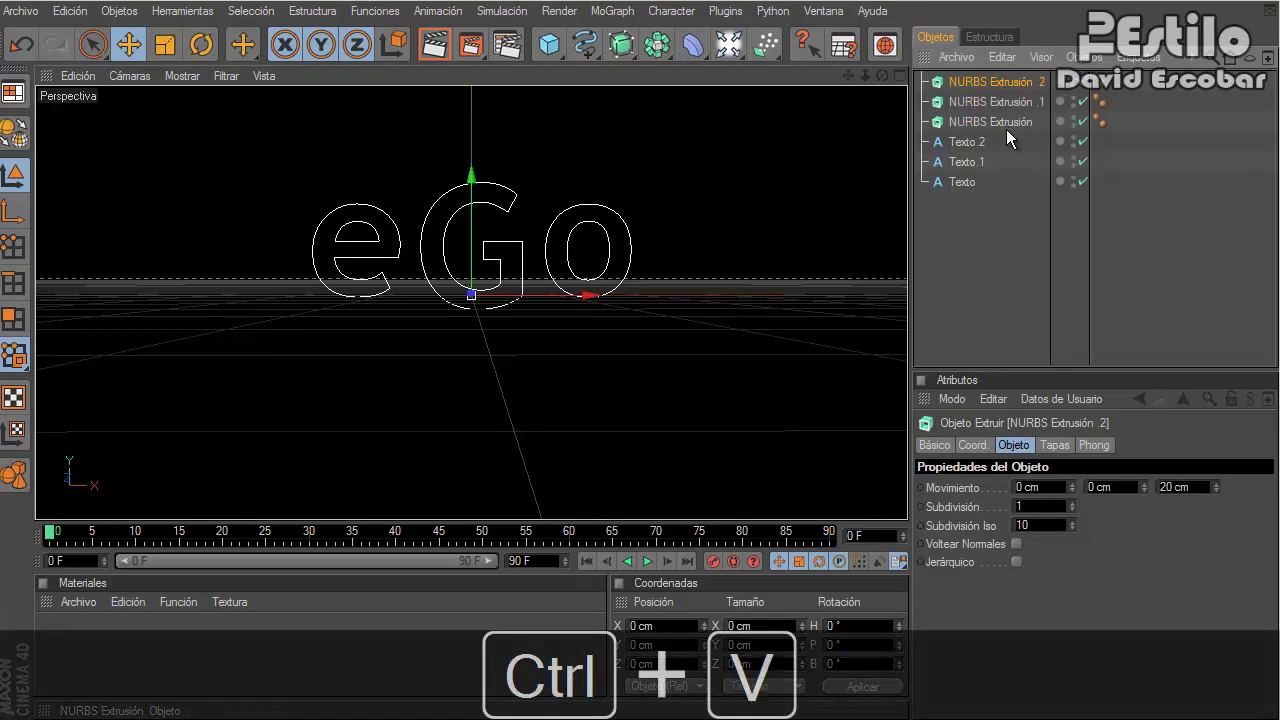
# - Rename the three extrude objects to 'e', 'G' and 'o'
pyautogui.click(1005, 124)
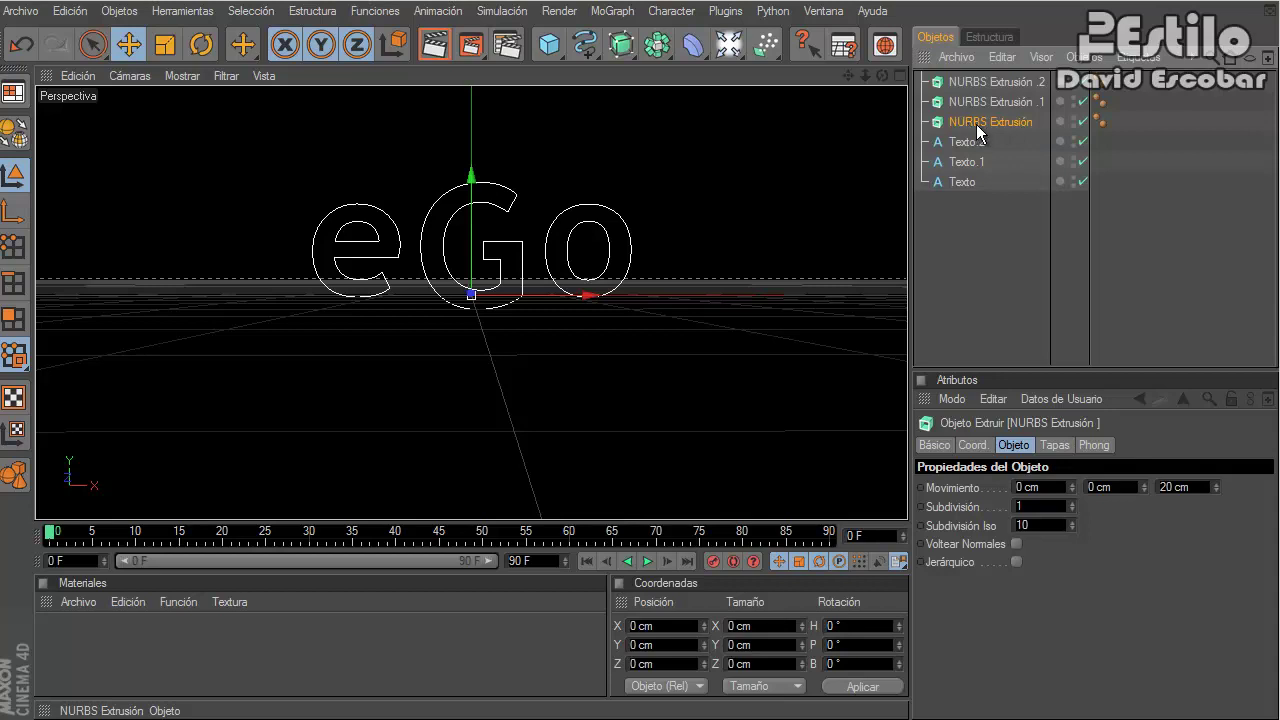
pyautogui.doubleClick(976, 123)
pyautogui.write('e')
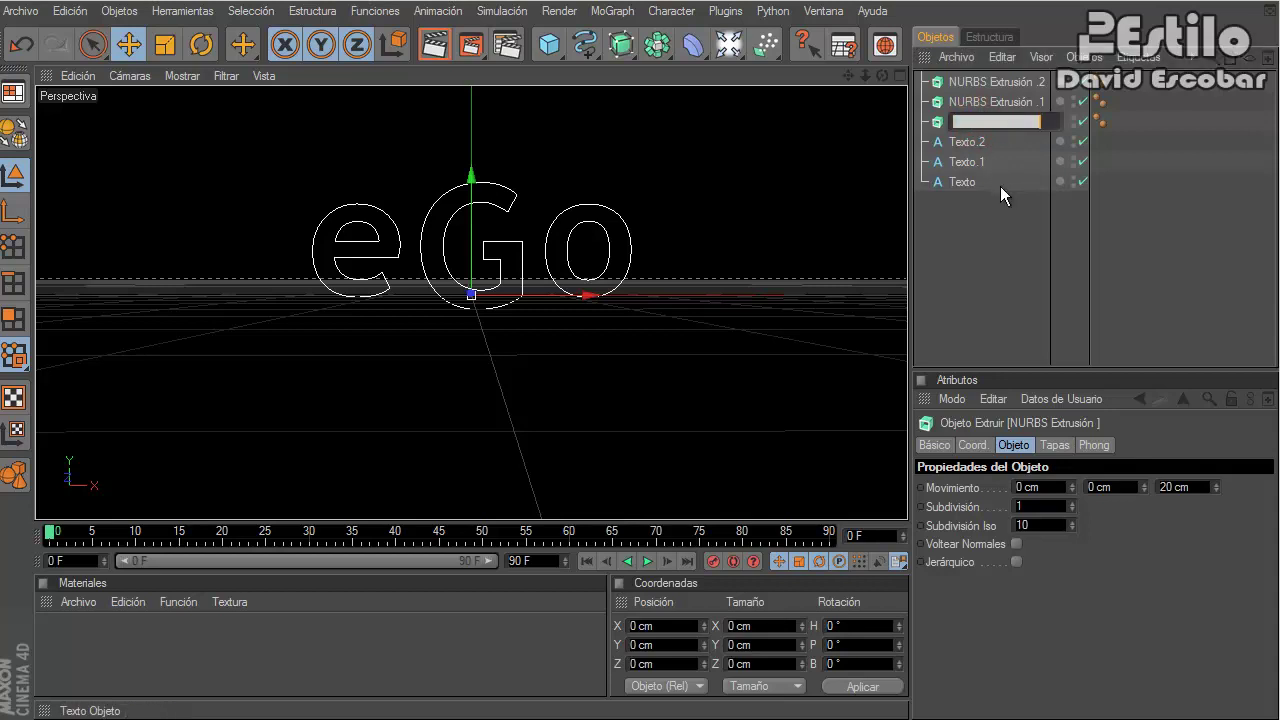
pyautogui.press('Return')
pyautogui.doubleClick(1012, 102)
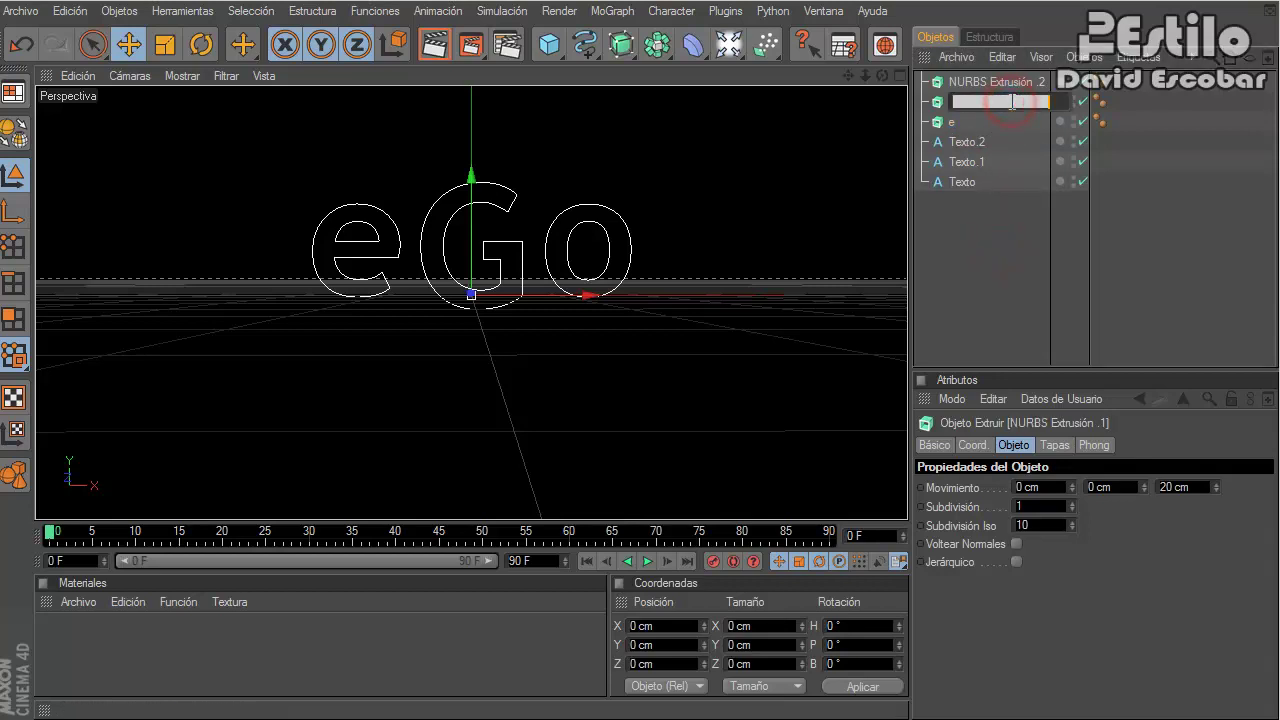
pyautogui.write('G')
pyautogui.click(995, 82)
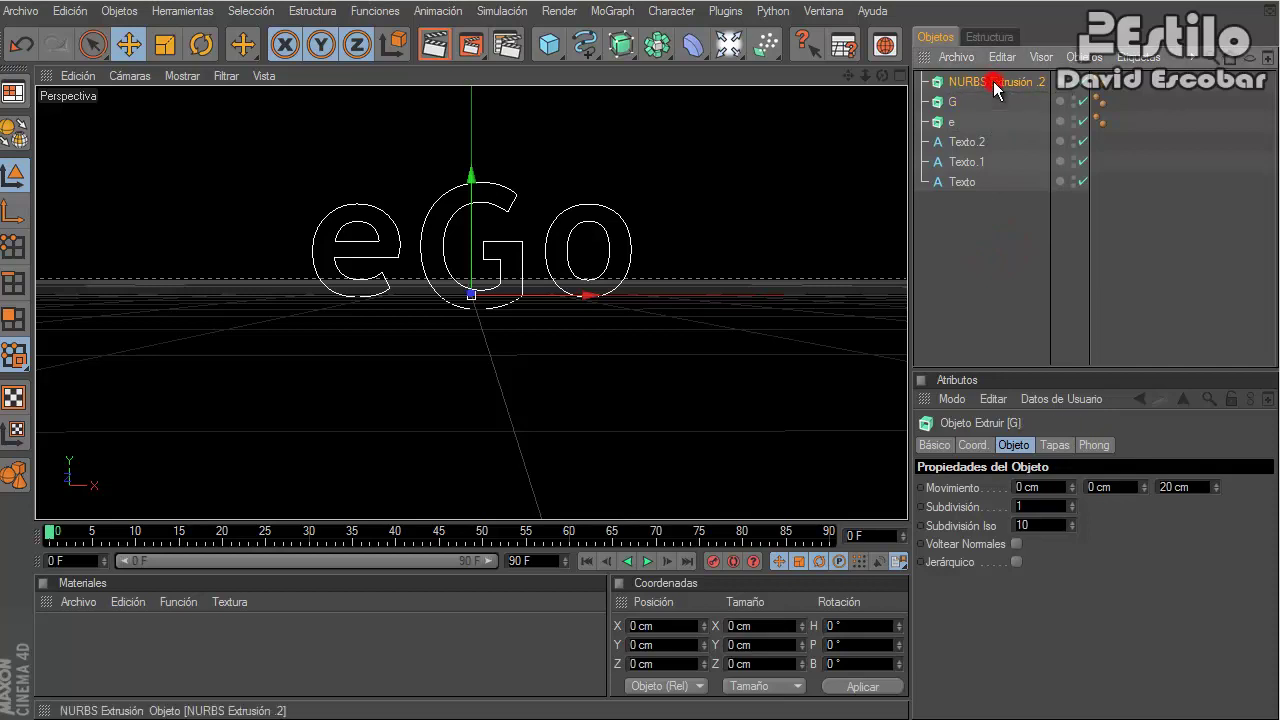
pyautogui.doubleClick(995, 82)
pyautogui.write('o')
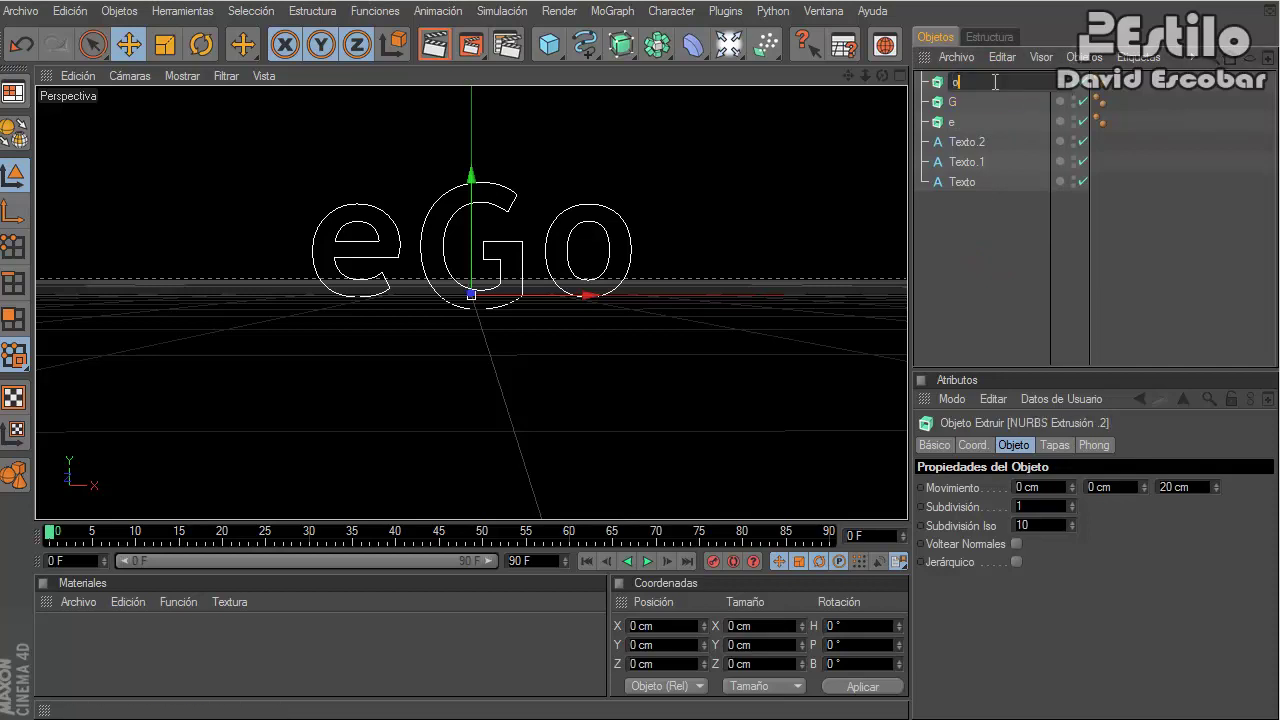
pyautogui.click(1000, 208)
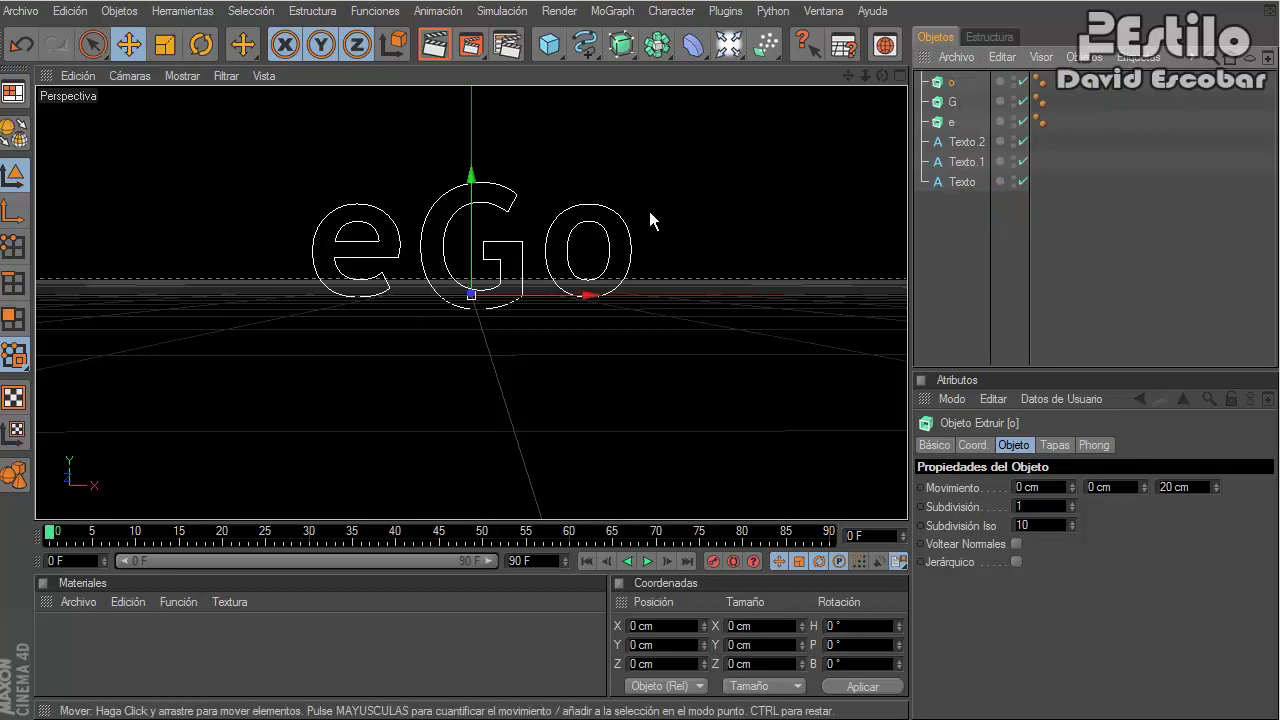
# - Nest Texto under extrude 'e', Texto.1 under 'G', and Texto.2 under 'o'
pyautogui.moveTo(962, 182); pyautogui.dragTo(951, 122)
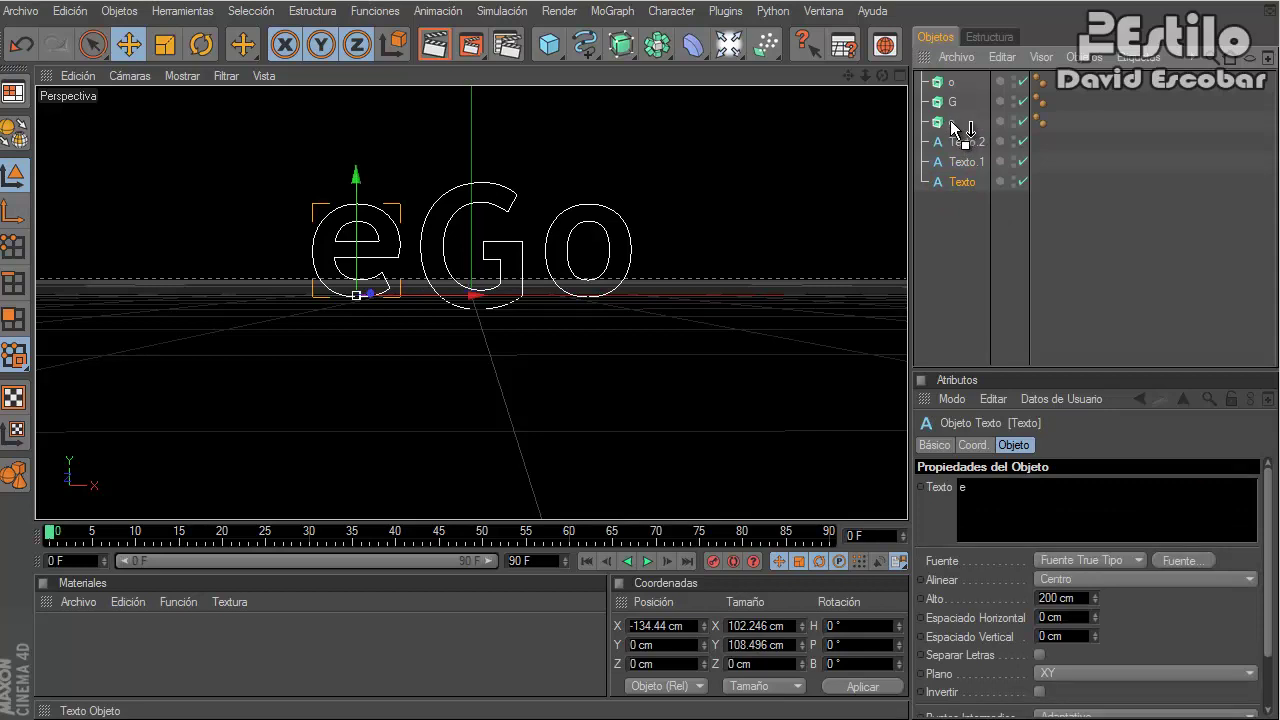
pyautogui.moveTo(951, 122); pyautogui.dragTo(952, 124)
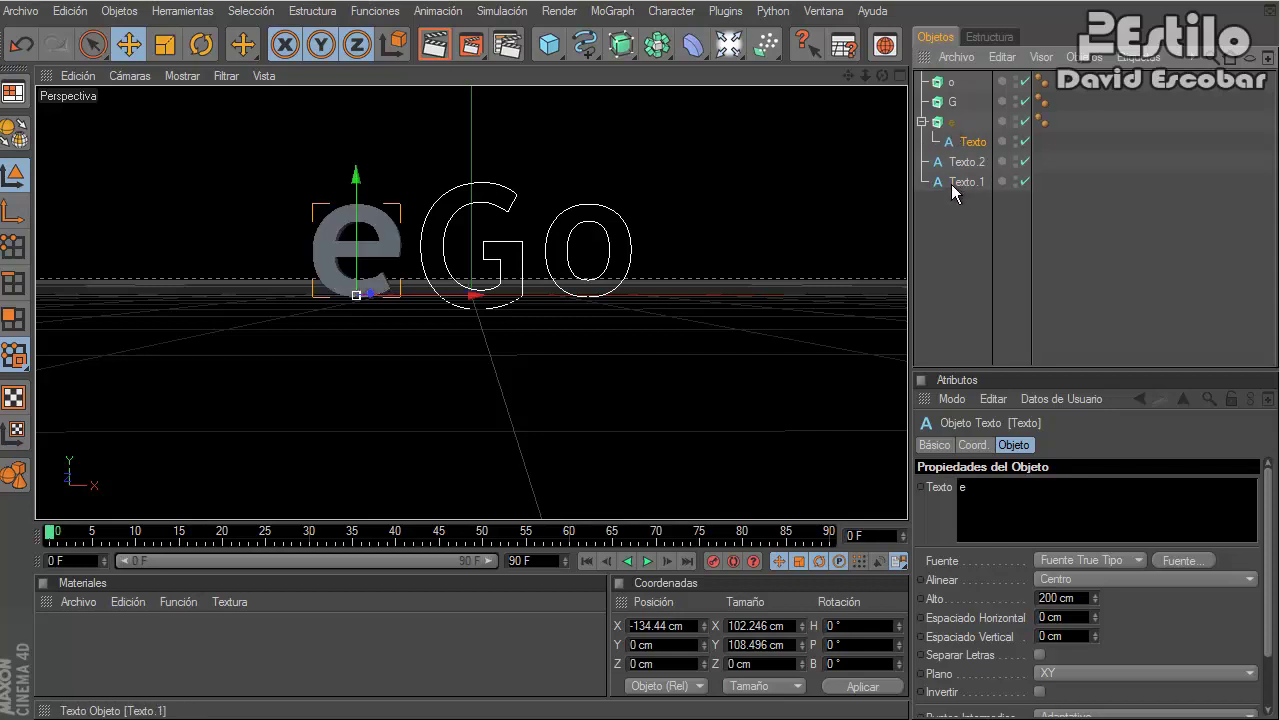
pyautogui.moveTo(952, 182); pyautogui.dragTo(952, 103)
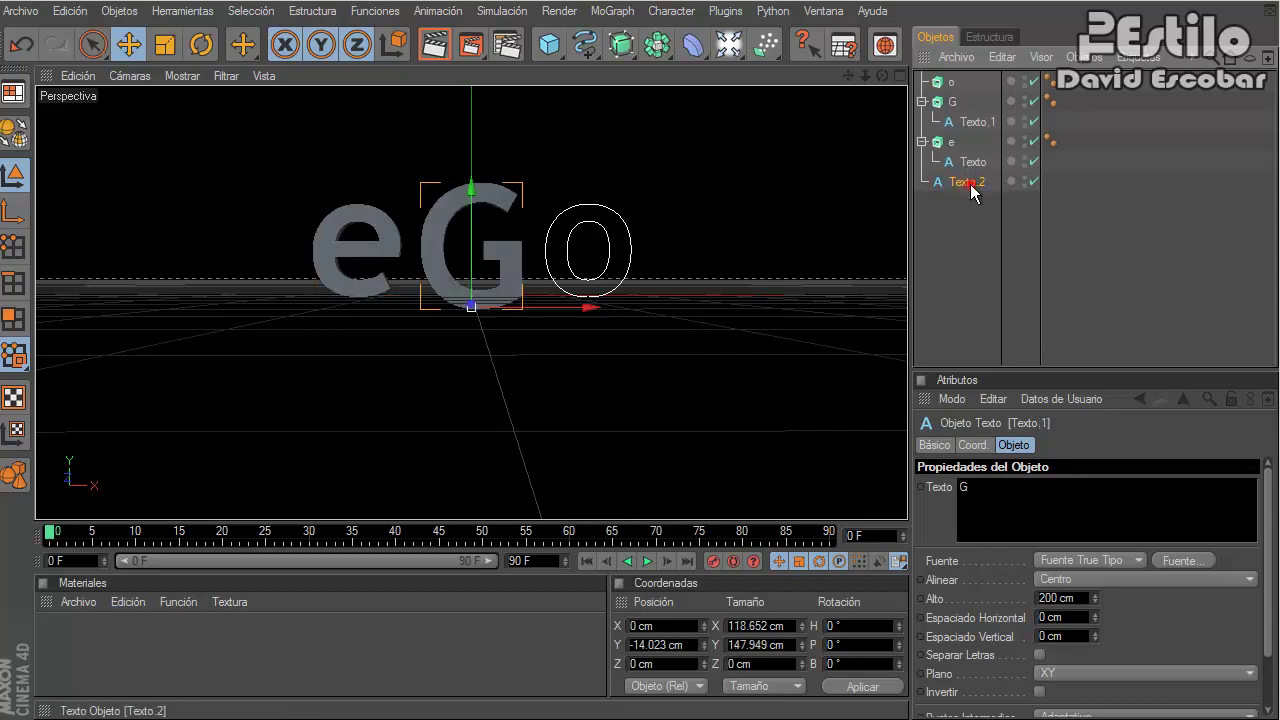
pyautogui.moveTo(970, 186); pyautogui.dragTo(952, 83)
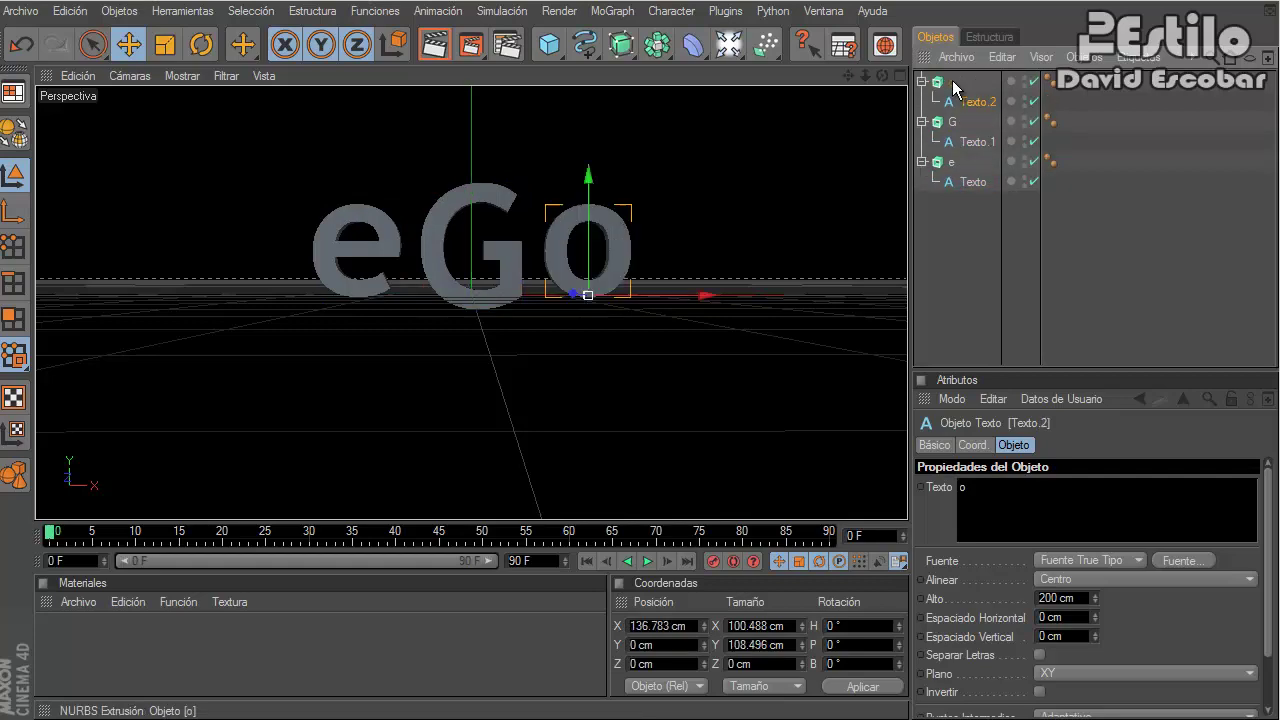
pyautogui.keyDown('alt'); pyautogui.moveTo(646, 316); pyautogui.dragTo(639, 316); pyautogui.keyUp('alt')
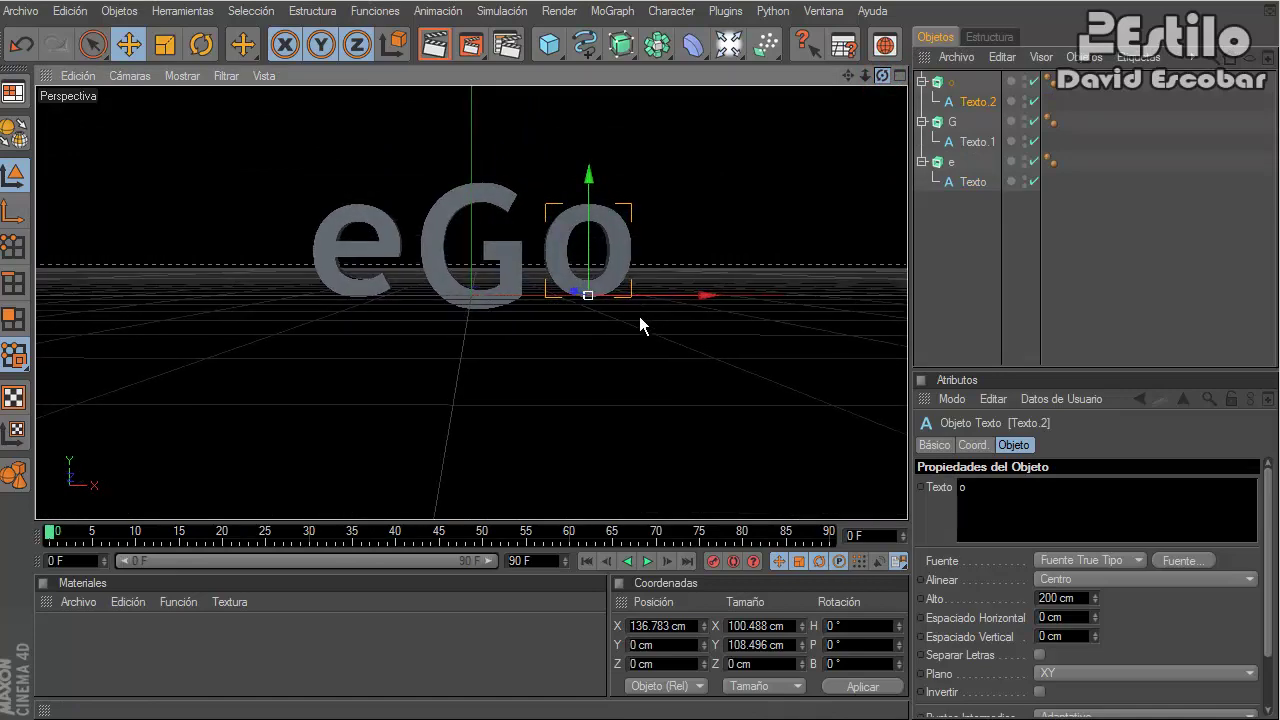
# - Set the extrusion depth to 50 cm for e and o, and 70 cm for G
pyautogui.click(952, 122)
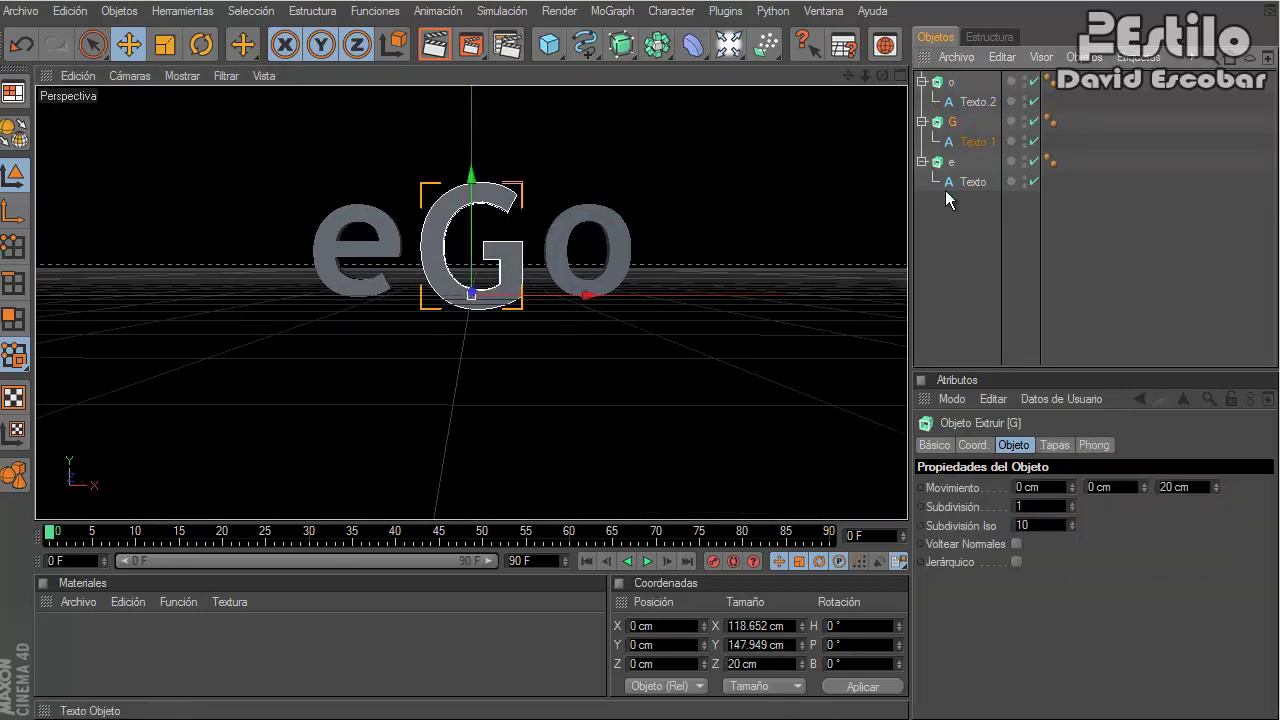
pyautogui.click(951, 162)
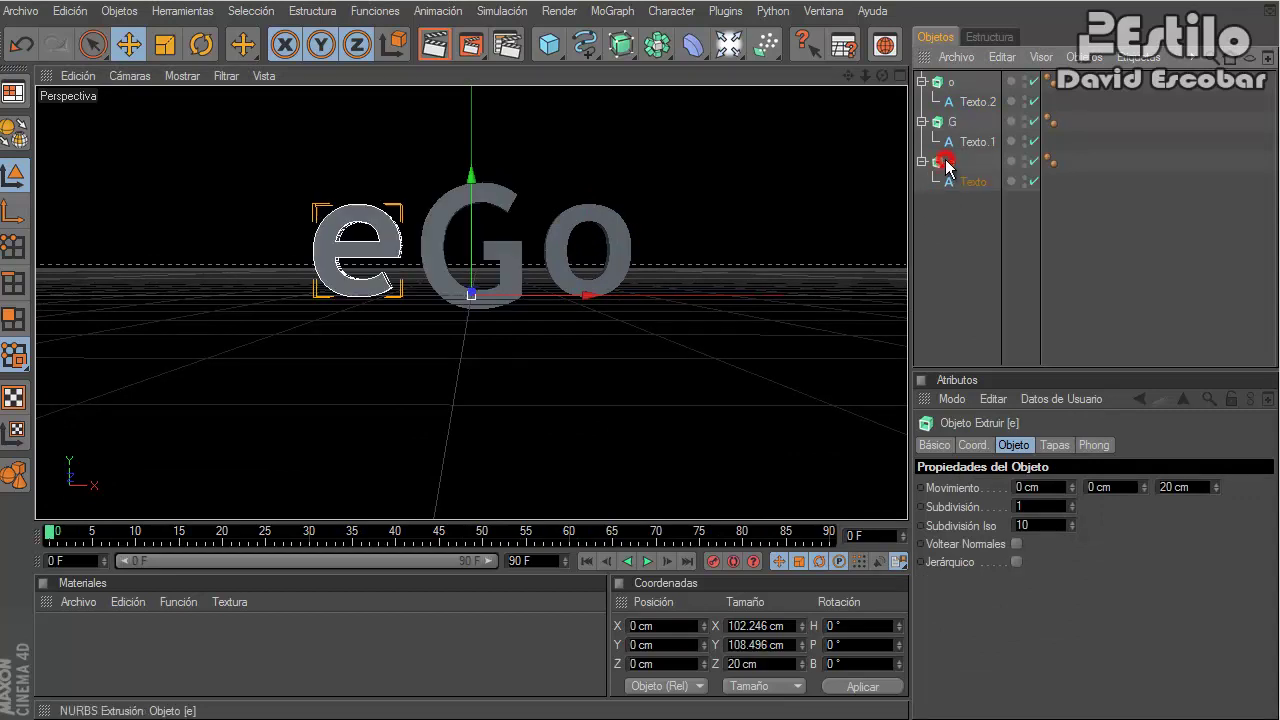
pyautogui.click(1168, 487)
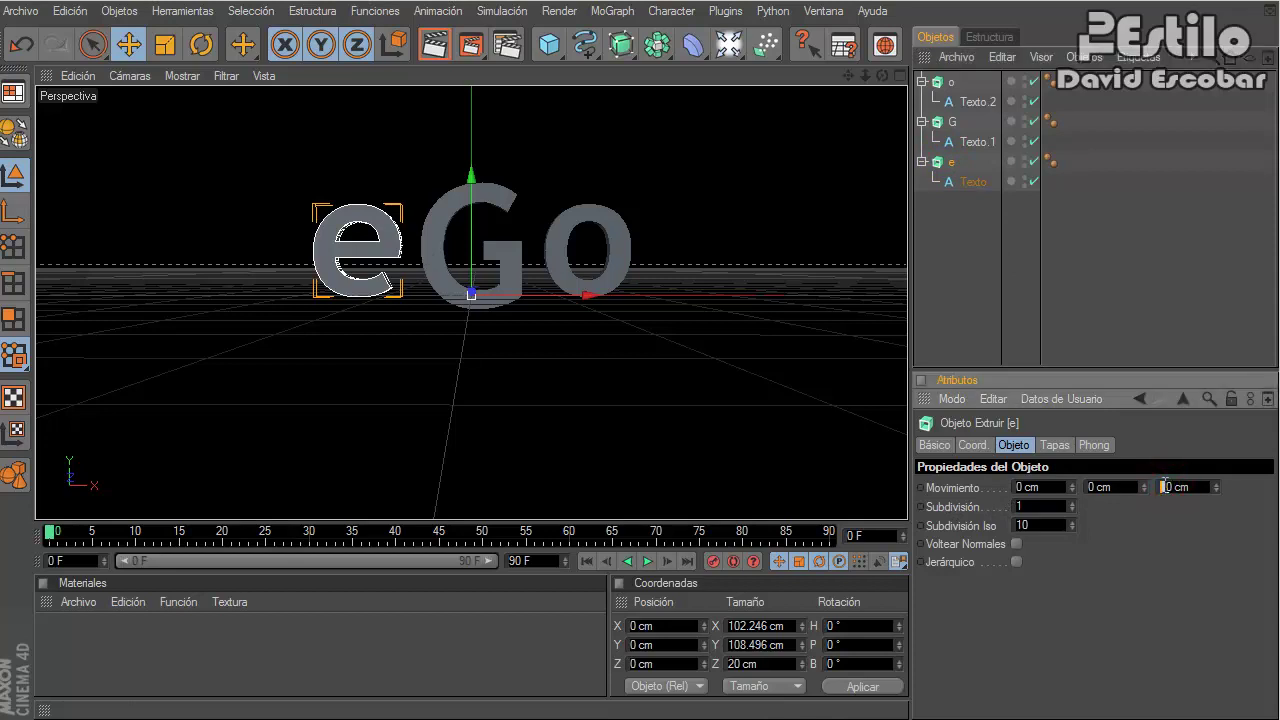
pyautogui.click(1127, 256)
pyautogui.click(950, 82)
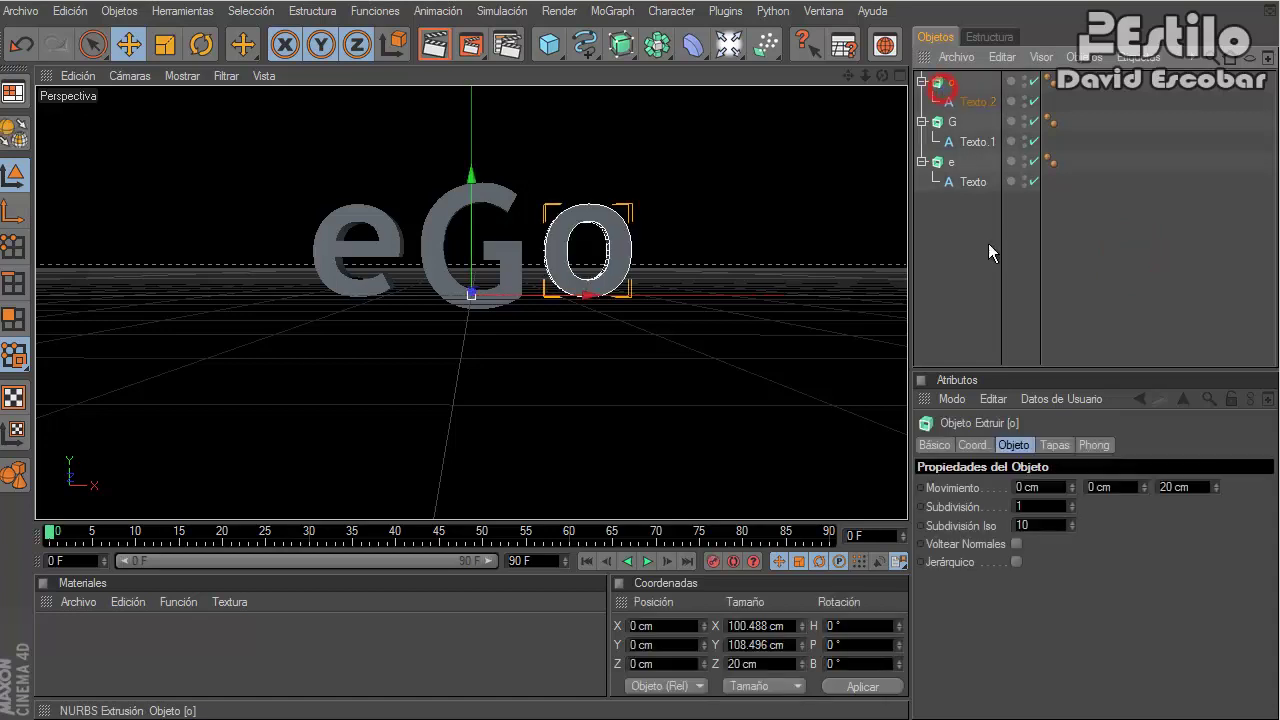
pyautogui.click(1175, 488)
pyautogui.click(967, 302)
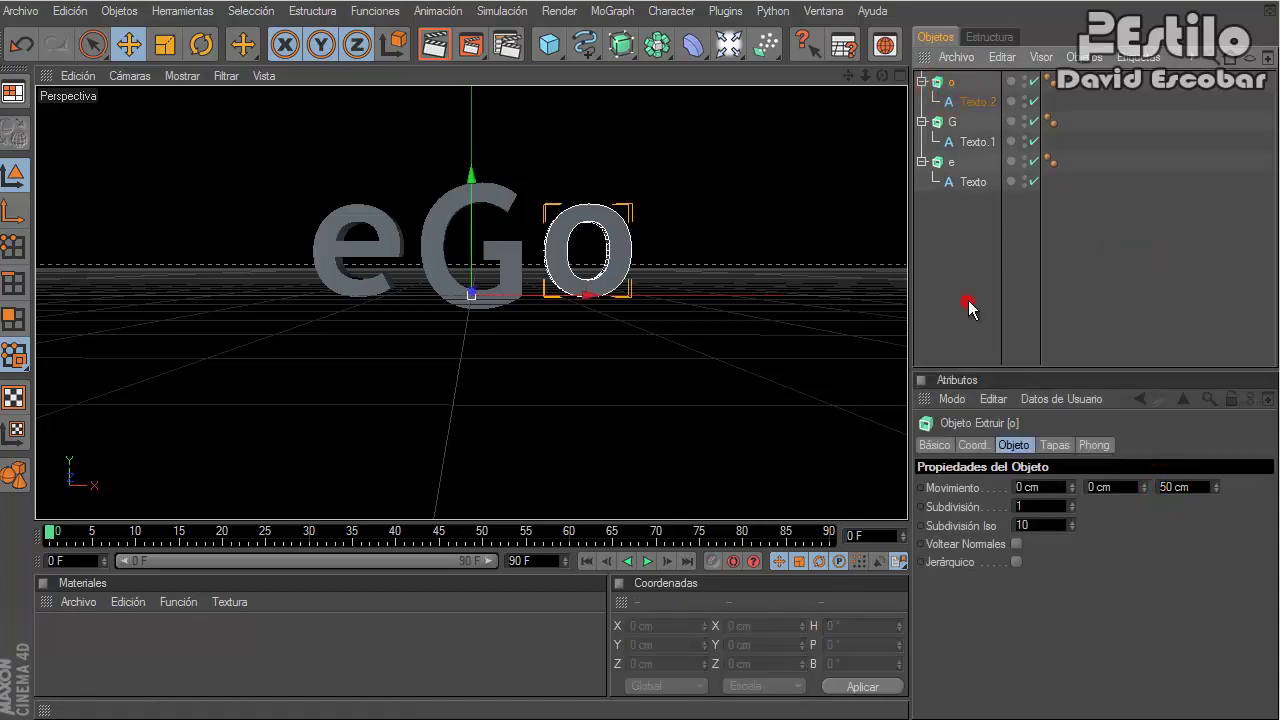
pyautogui.click(950, 121)
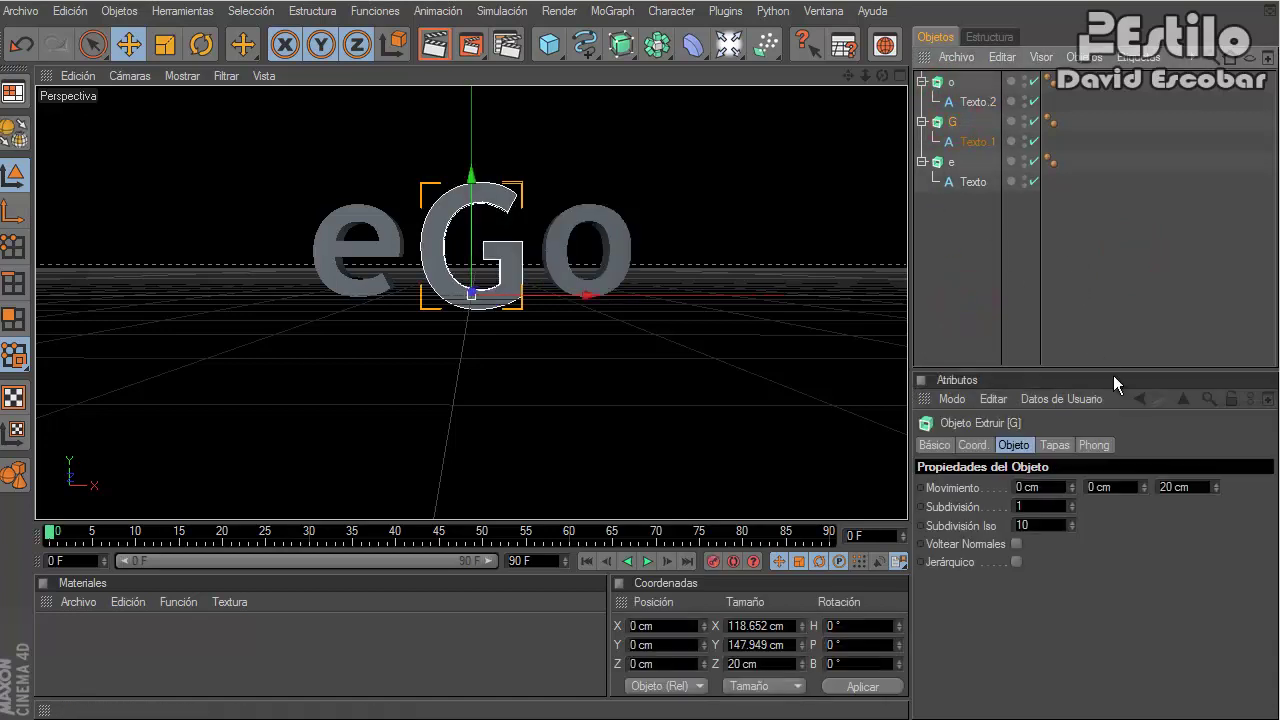
pyautogui.click(1170, 488)
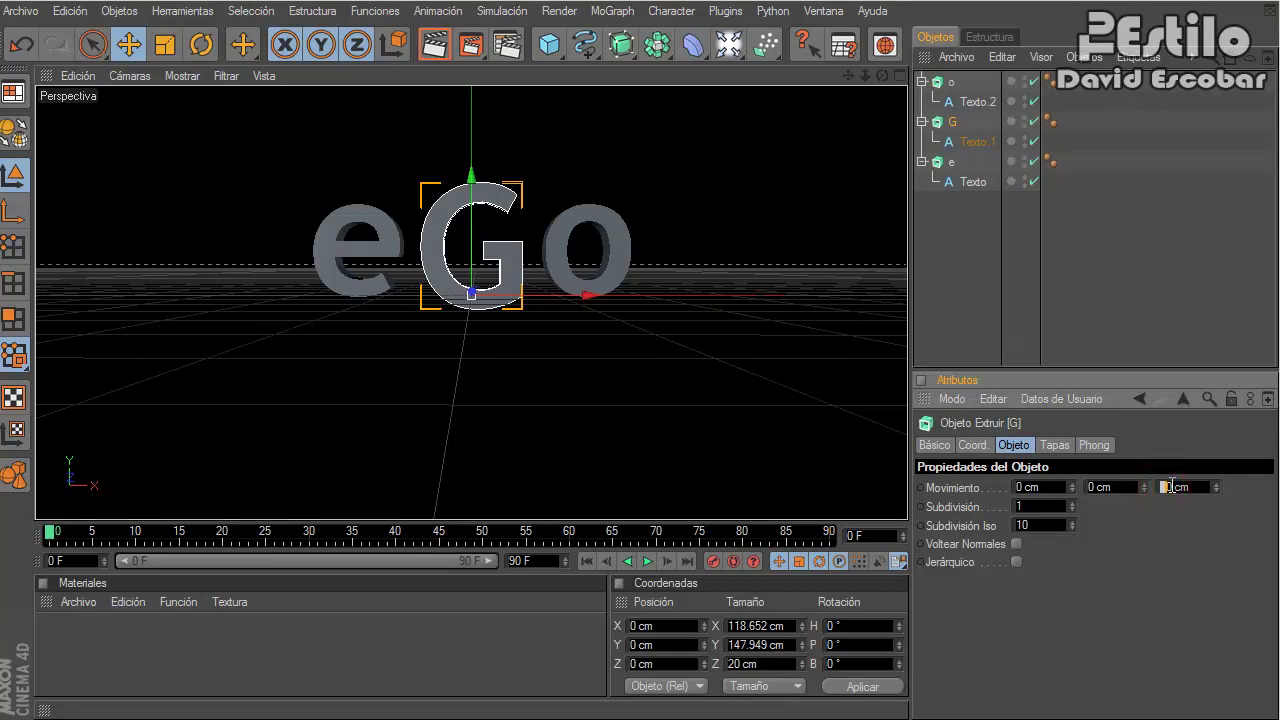
pyautogui.write('70')
pyautogui.click(1135, 299)
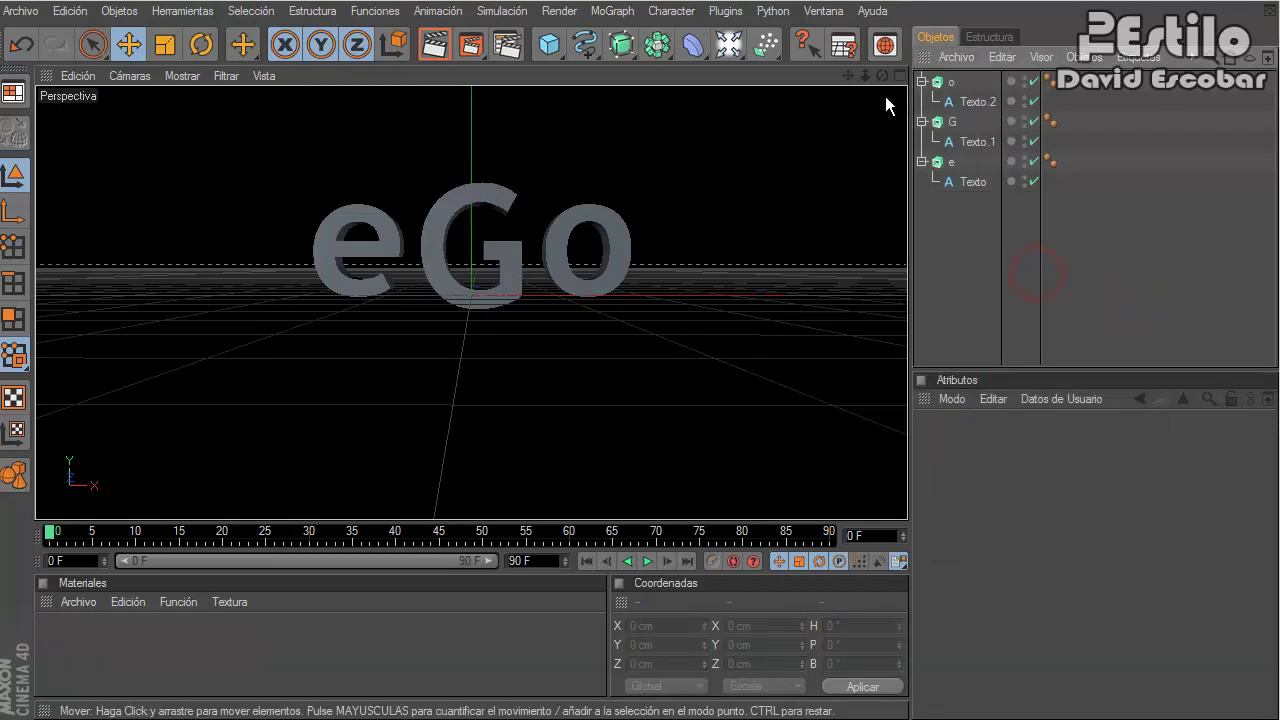
# - Move the G extrusion to -10.53 cm along Z
pyautogui.keyDown('alt'); pyautogui.moveTo(705, 243); pyautogui.dragTo(642, 315); pyautogui.keyUp('alt')
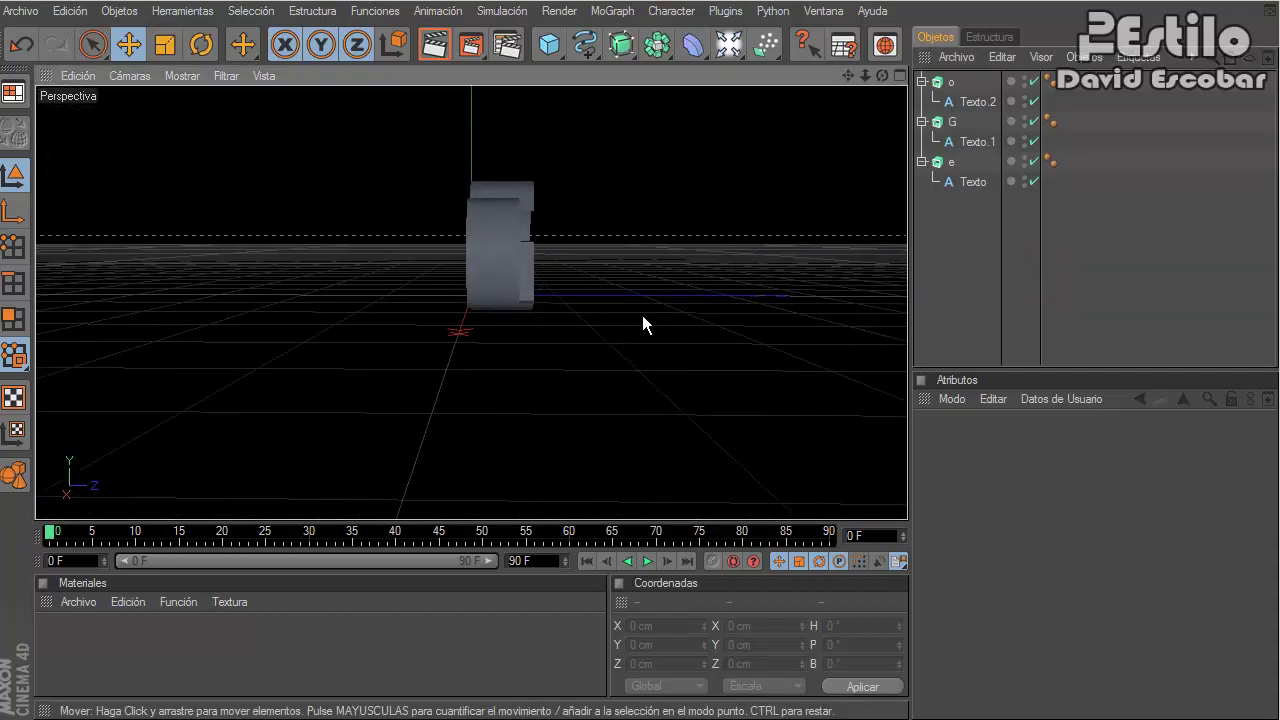
pyautogui.click(955, 121)
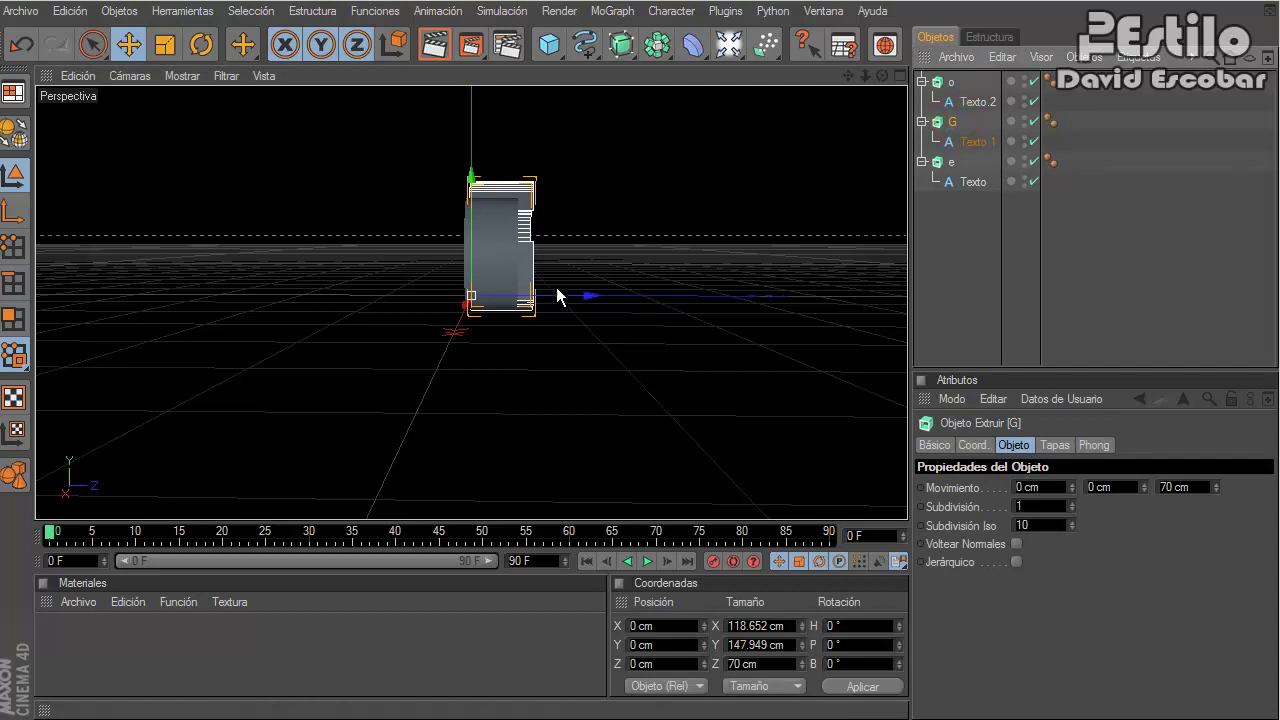
pyautogui.moveTo(562, 295)
pyautogui.mouseDown()
pyautogui.moveTo(651, 318)
pyautogui.moveTo(639, 316)
pyautogui.mouseUp()
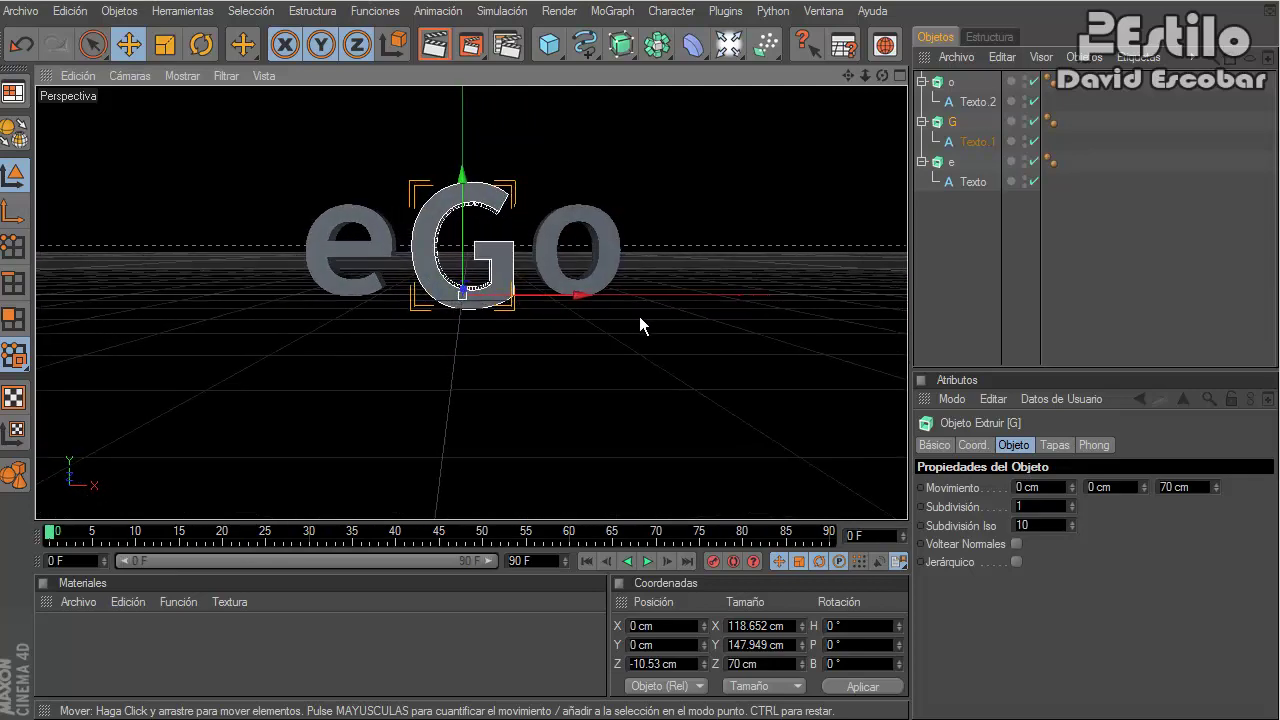
pyautogui.click(1024, 289)
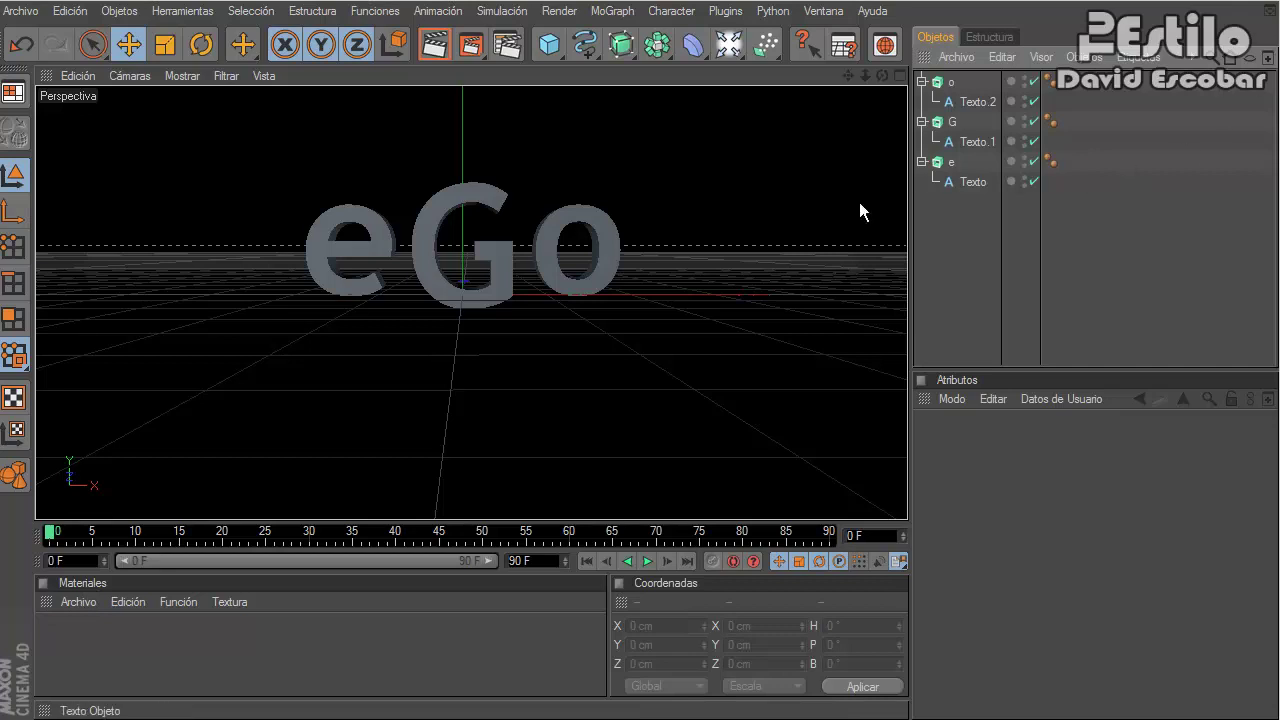
# - Load the materials from the 'materiales para eGo en C4D' file
pyautogui.click(70, 605)
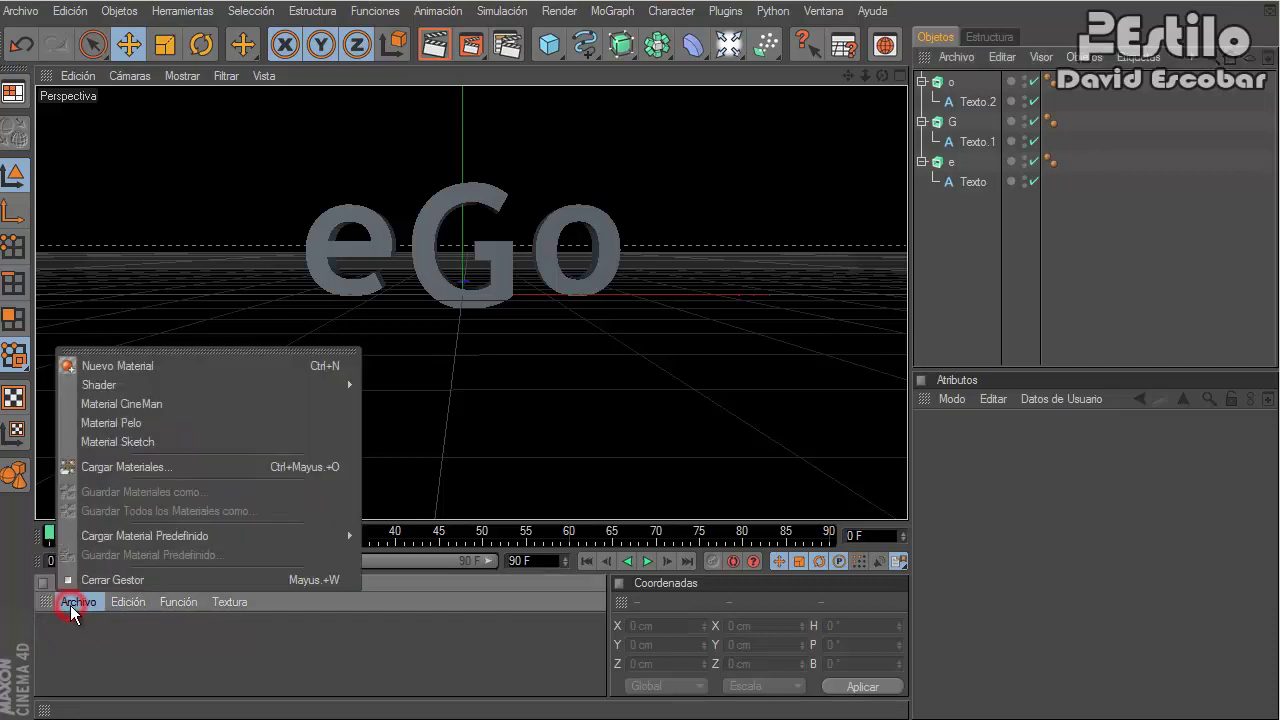
pyautogui.click(86, 637)
pyautogui.click(77, 602)
pyautogui.click(115, 467)
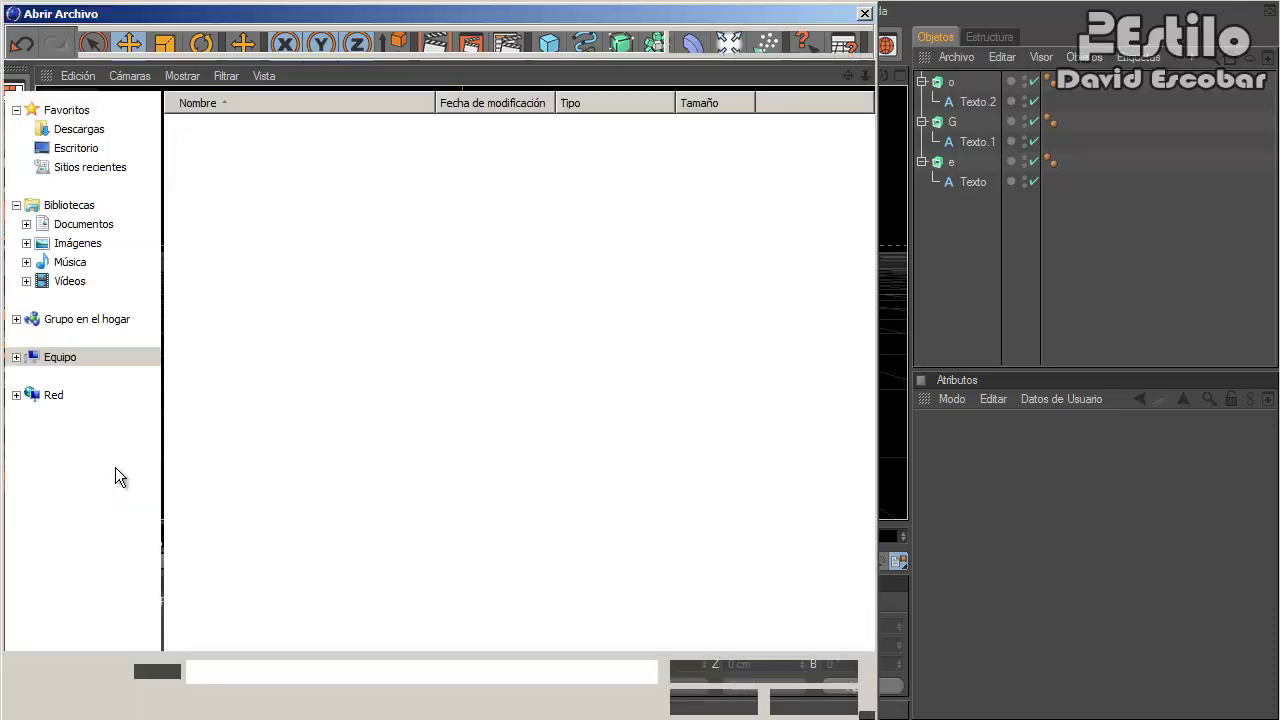
pyautogui.moveTo(212, 18); pyautogui.dragTo(427, 39)
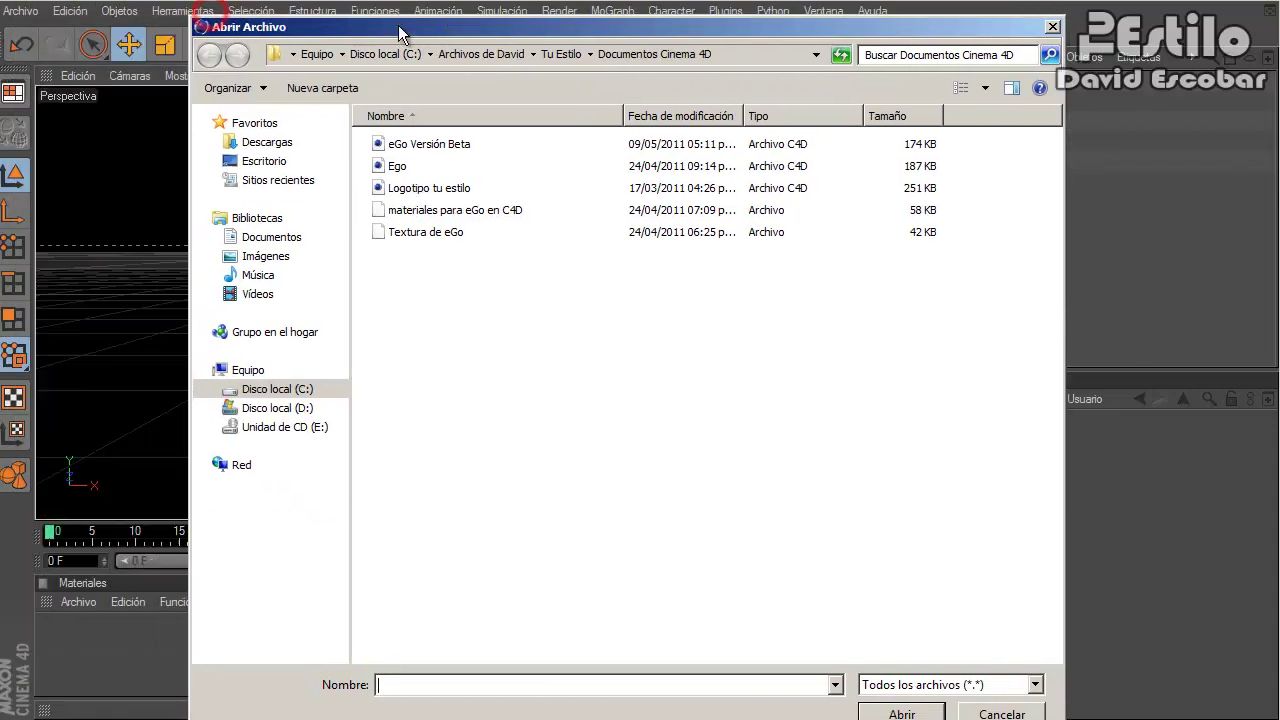
pyautogui.doubleClick(520, 222)
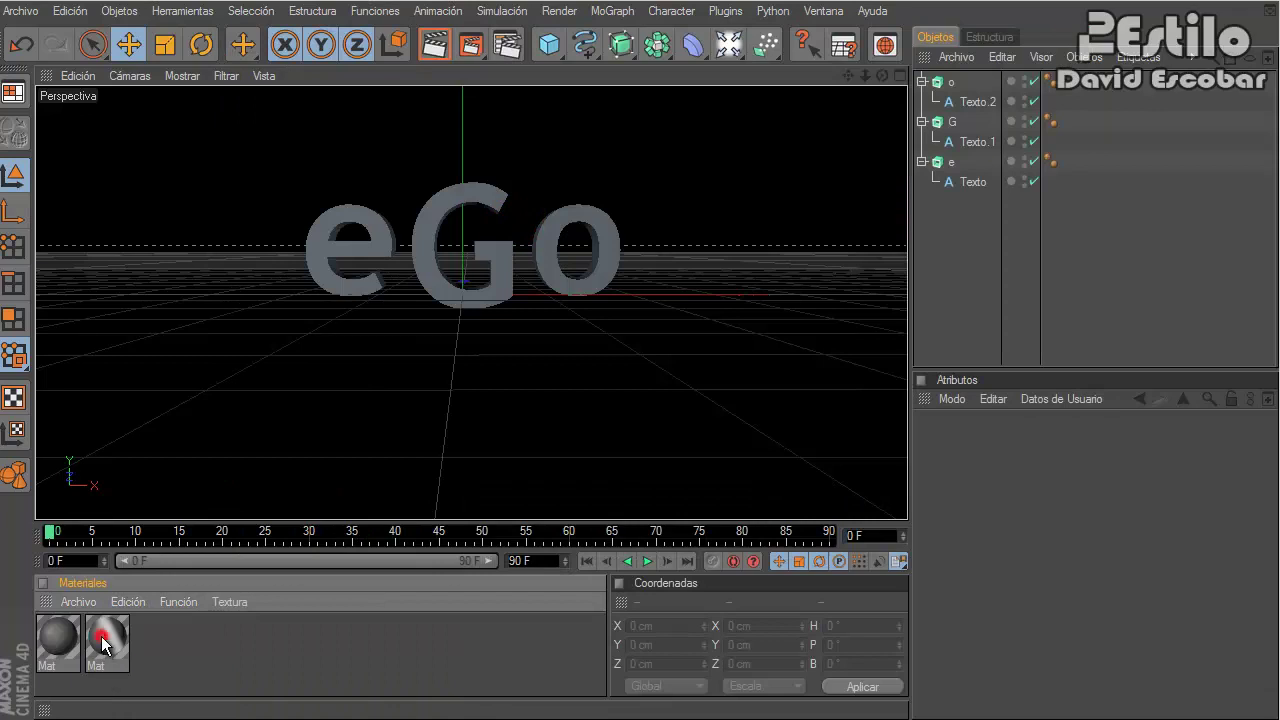
# - Inspect the second Mat material's reflection, luminosity, colour and specular channels
pyautogui.click(101, 636)
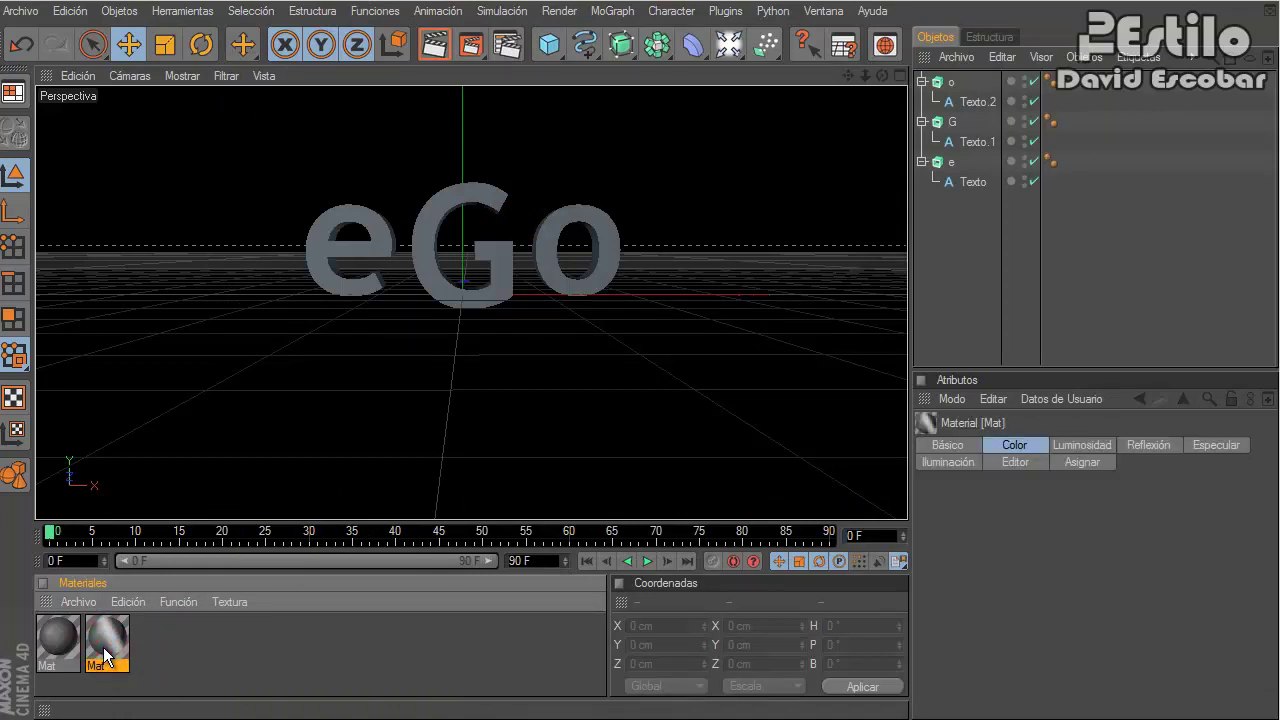
pyautogui.doubleClick(105, 653)
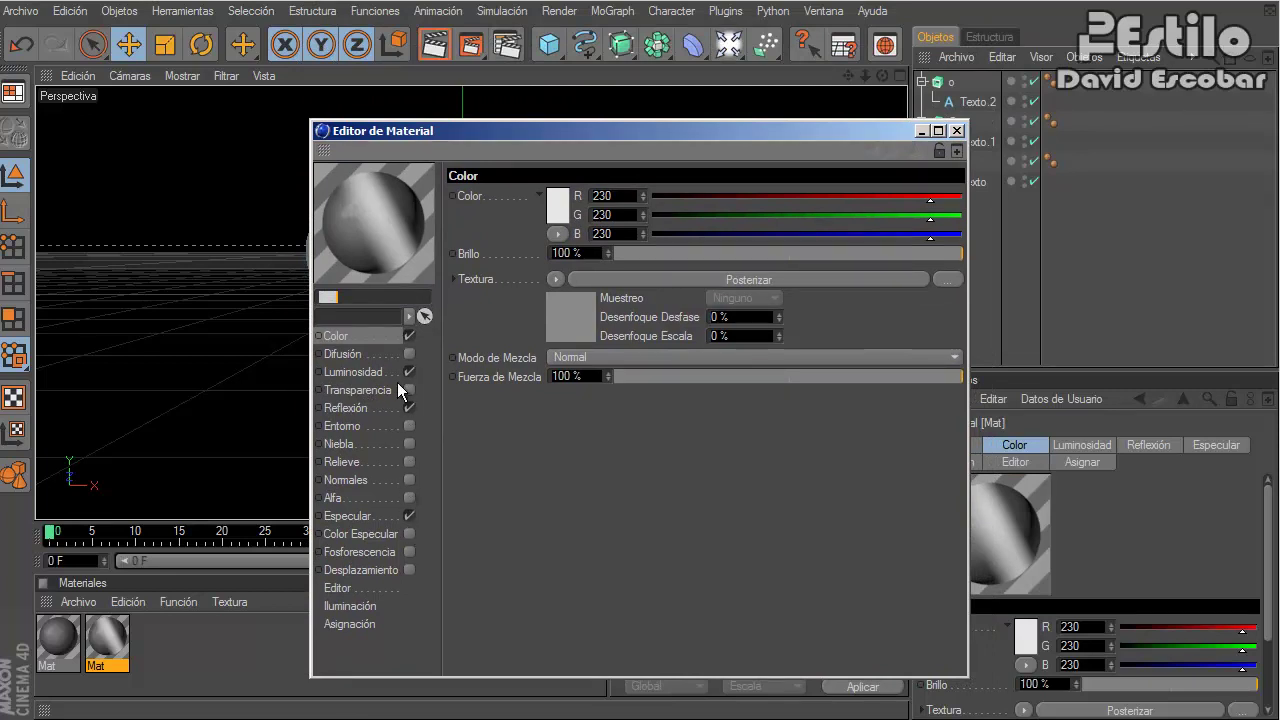
pyautogui.click(365, 408)
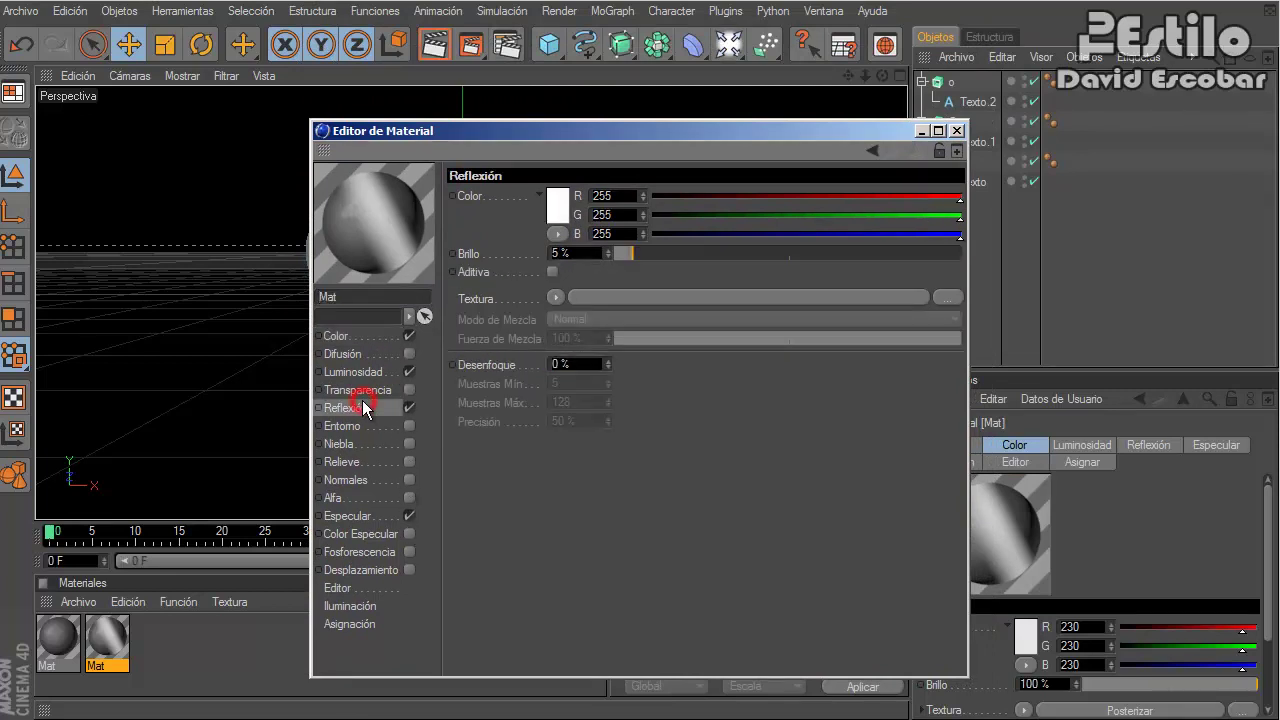
pyautogui.click(357, 372)
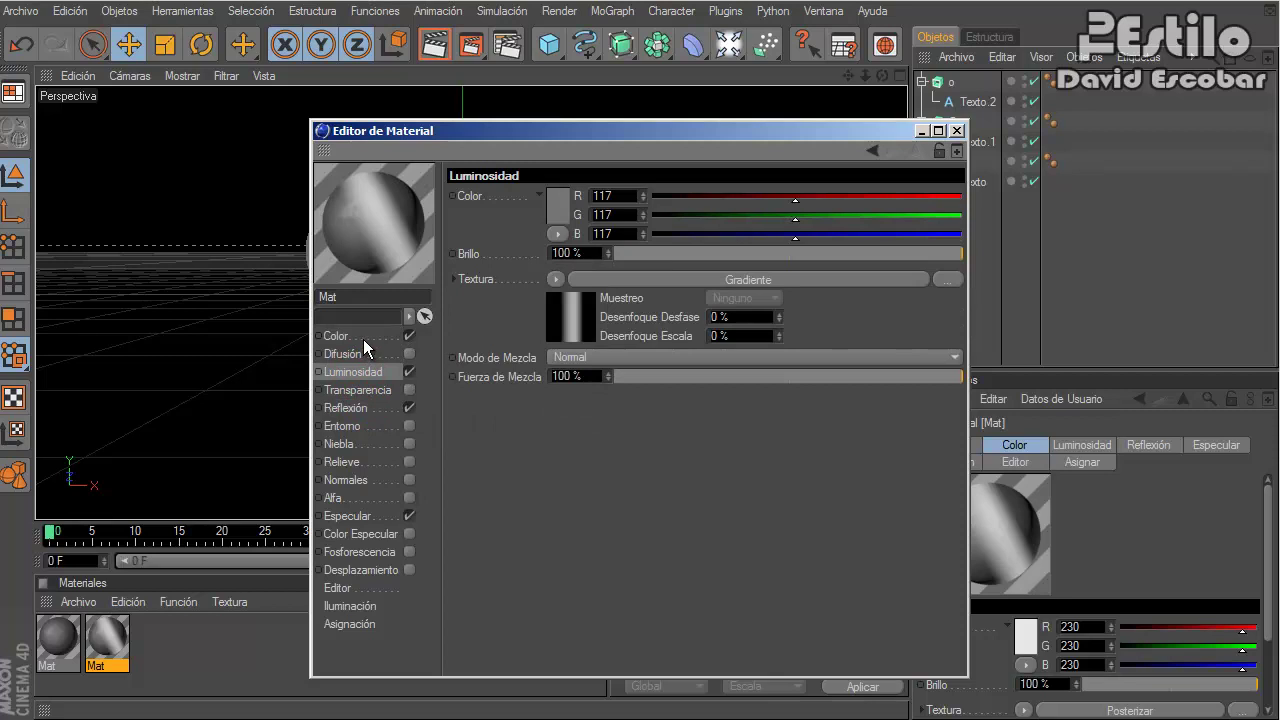
pyautogui.click(363, 338)
pyautogui.click(358, 517)
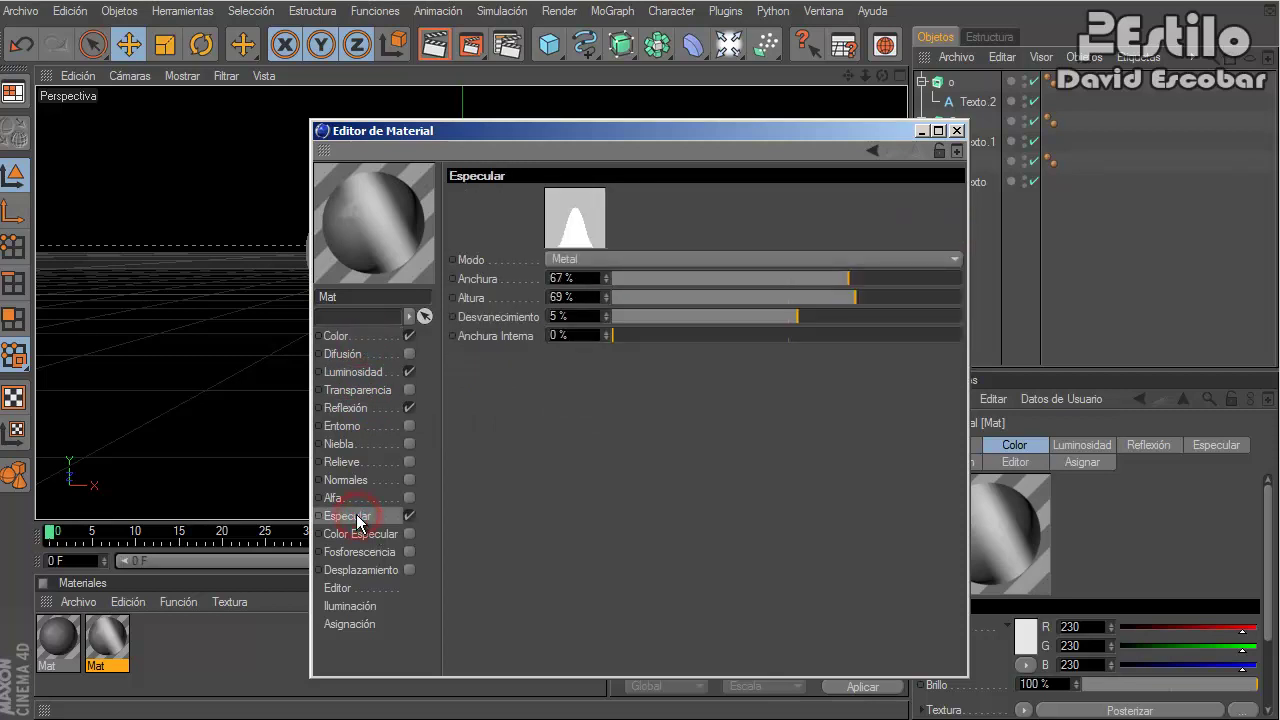
pyautogui.click(956, 130)
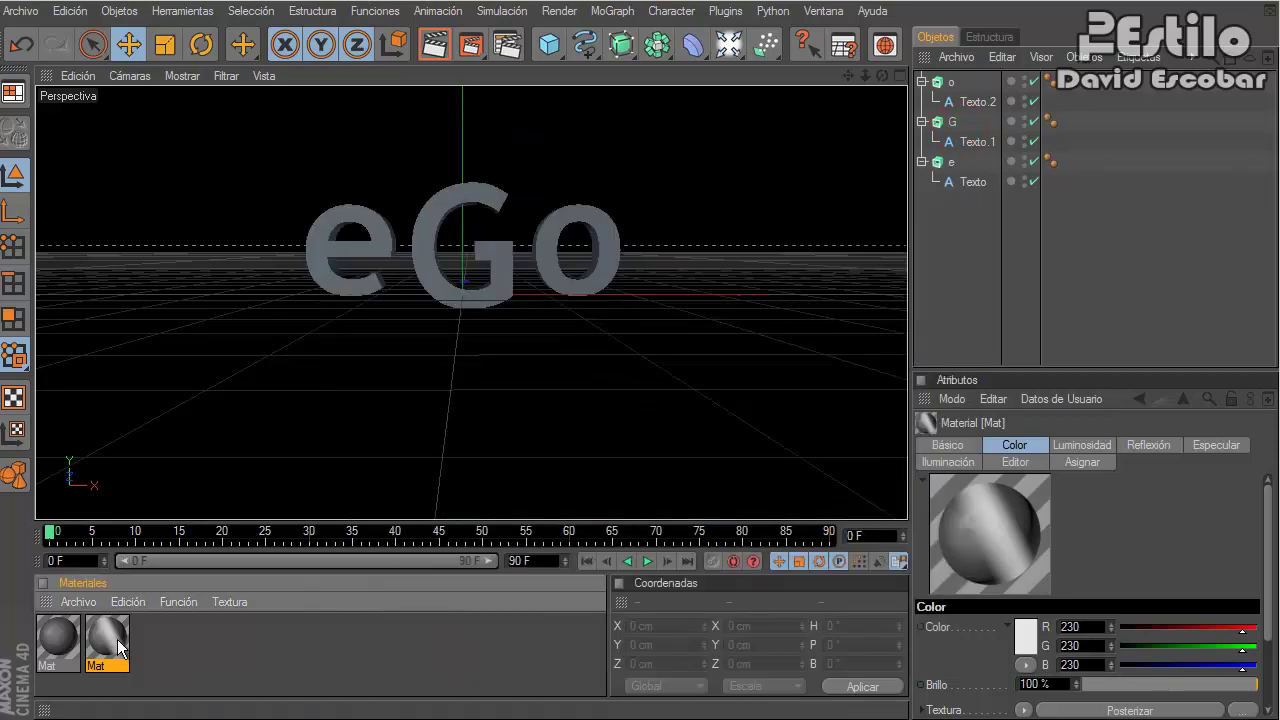
# - Apply the first Mat material to the e and o extrusions
pyautogui.click(70, 650)
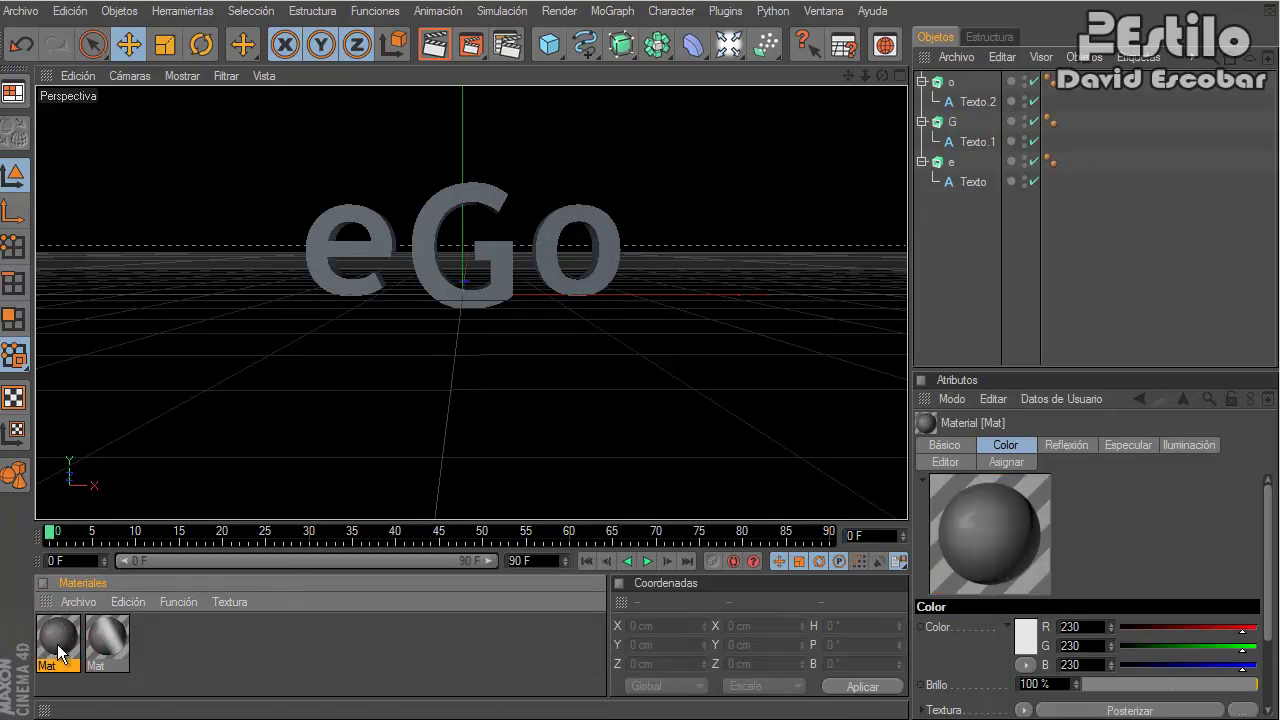
pyautogui.moveTo(62, 650); pyautogui.dragTo(950, 172)
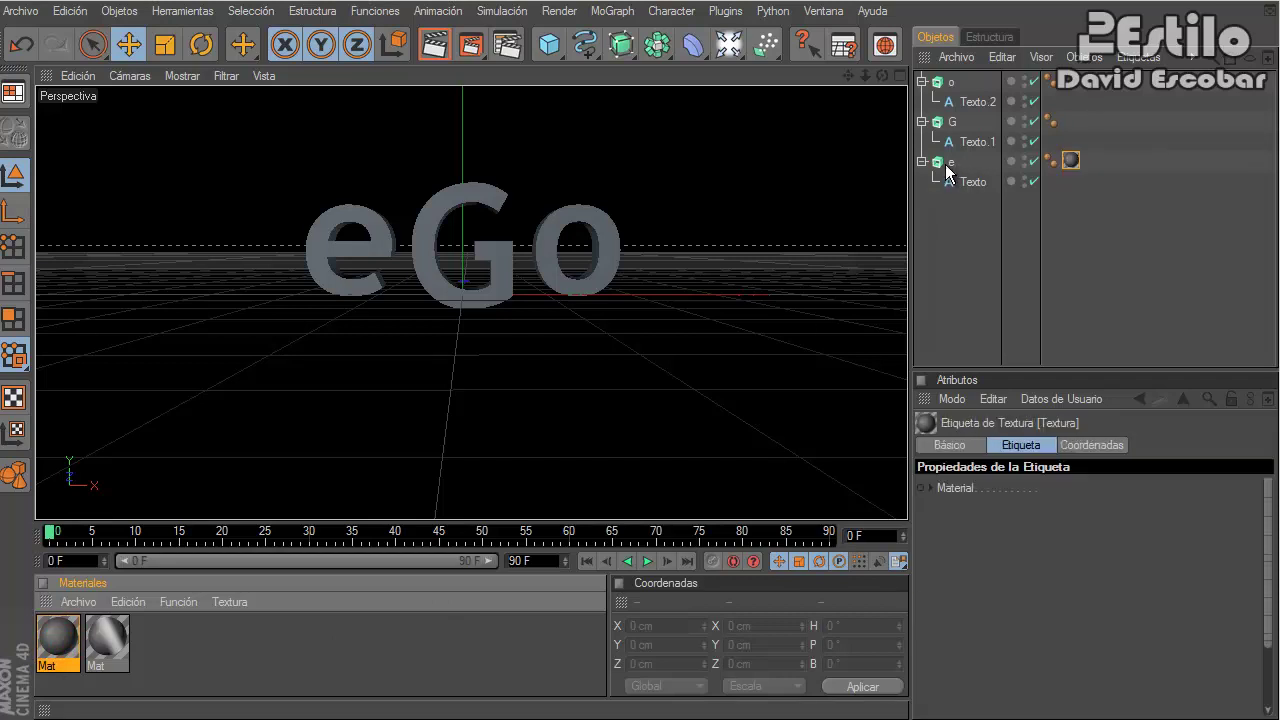
pyautogui.moveTo(62, 647); pyautogui.dragTo(955, 85)
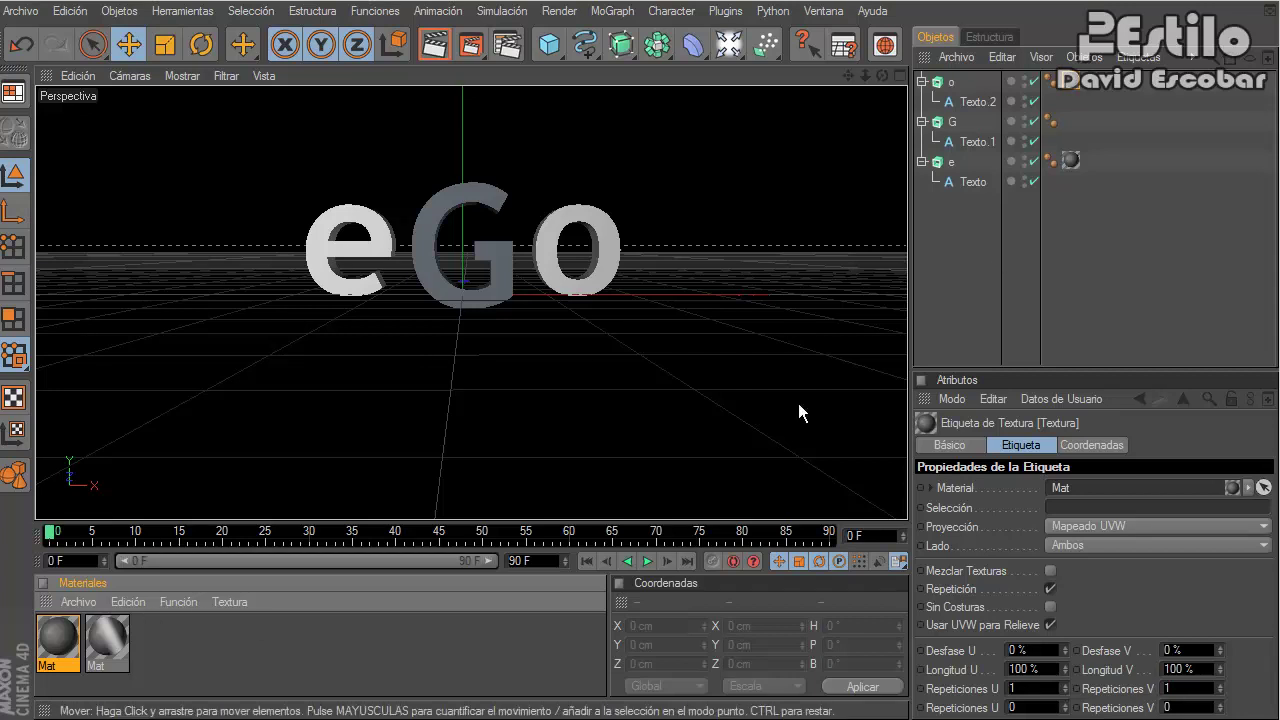
pyautogui.click(1006, 263)
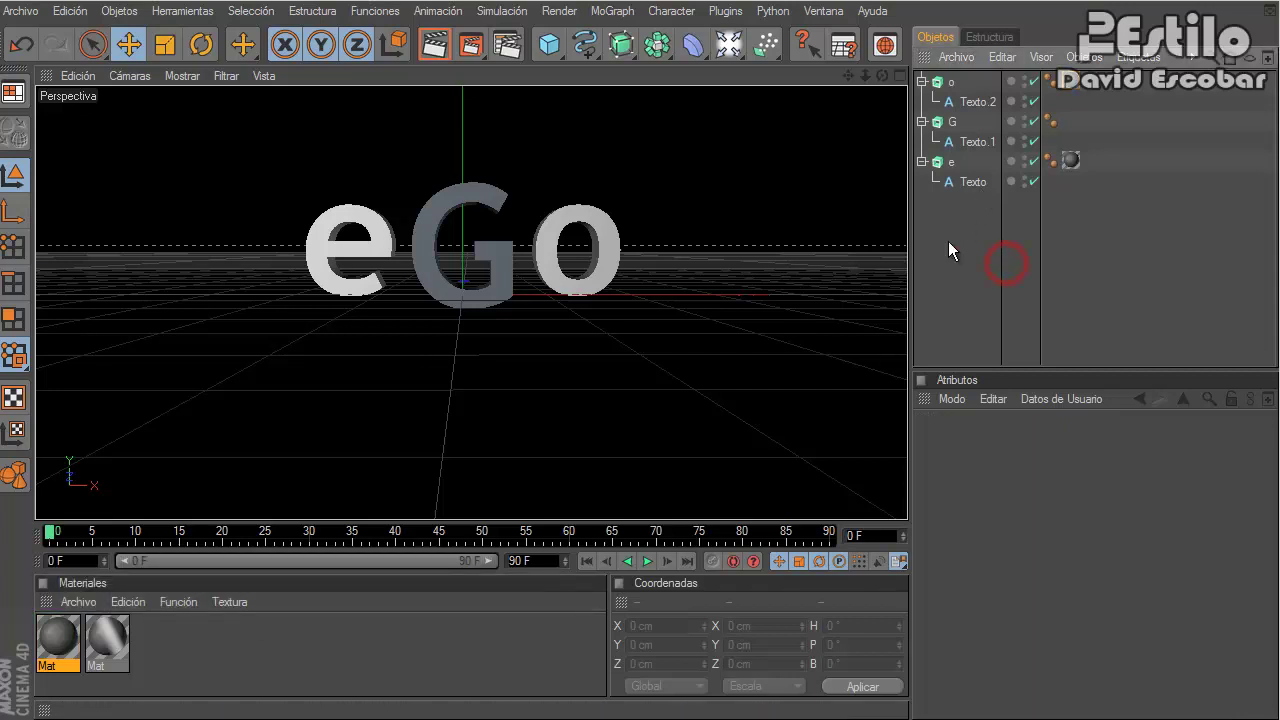
# - Make G editable and group all three letters under a null named 'eGo'
pyautogui.click(952, 121)
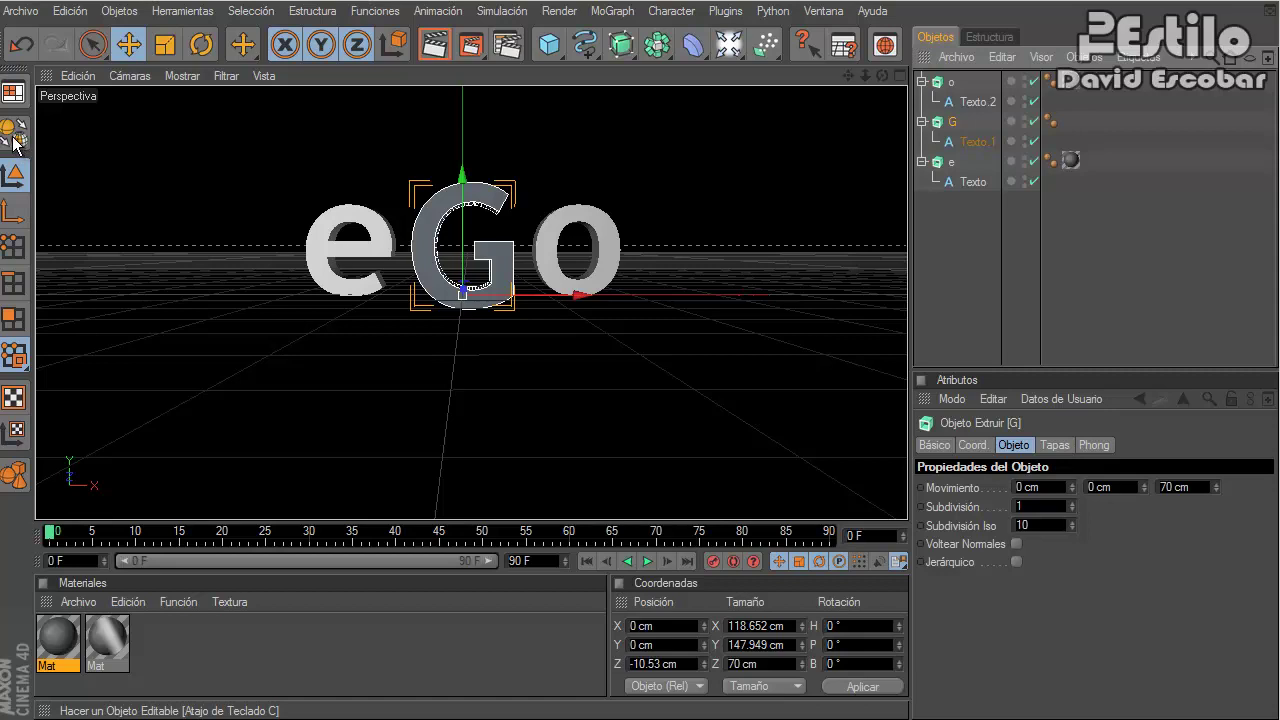
pyautogui.click(14, 137)
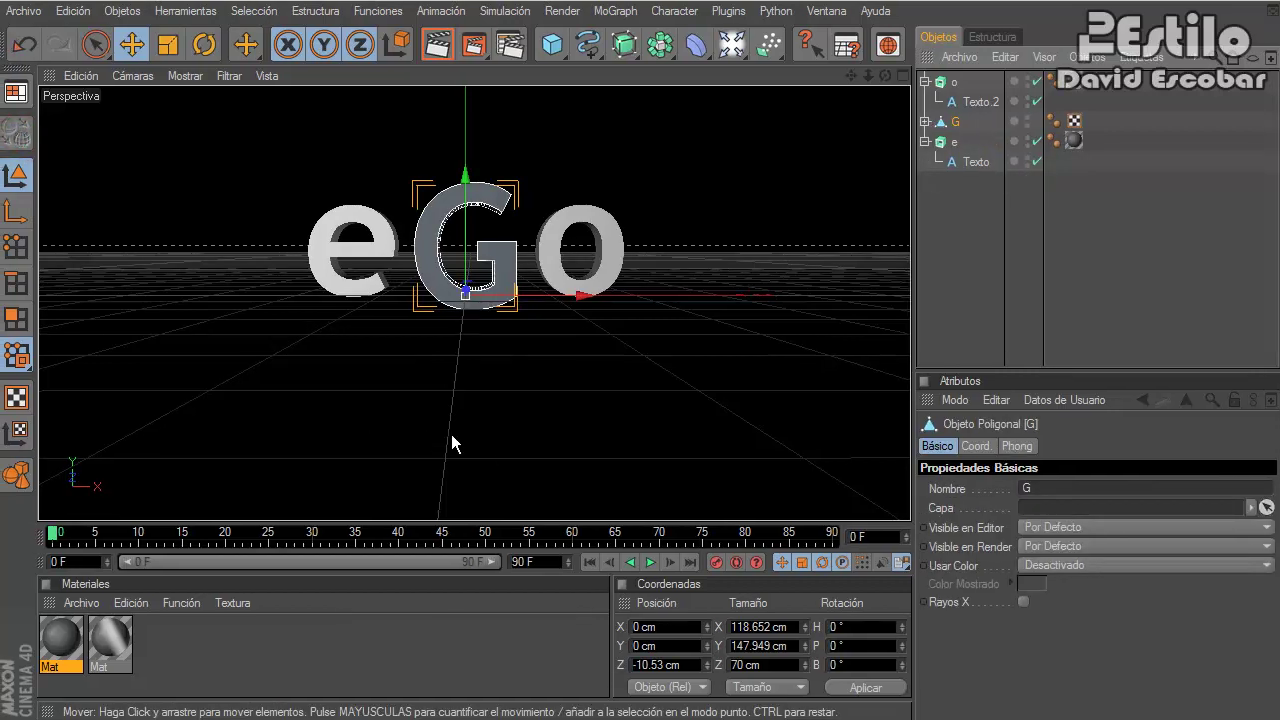
pyautogui.click(954, 226)
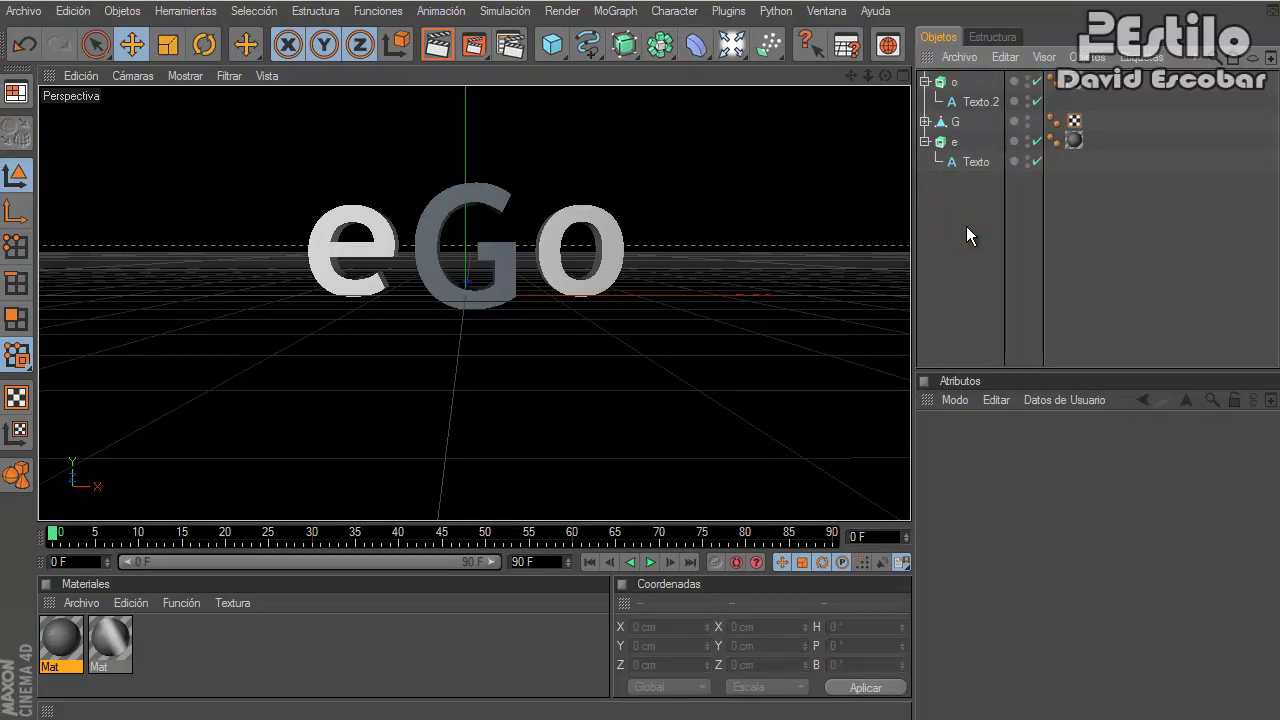
pyautogui.moveTo(966, 226); pyautogui.dragTo(955, 72)
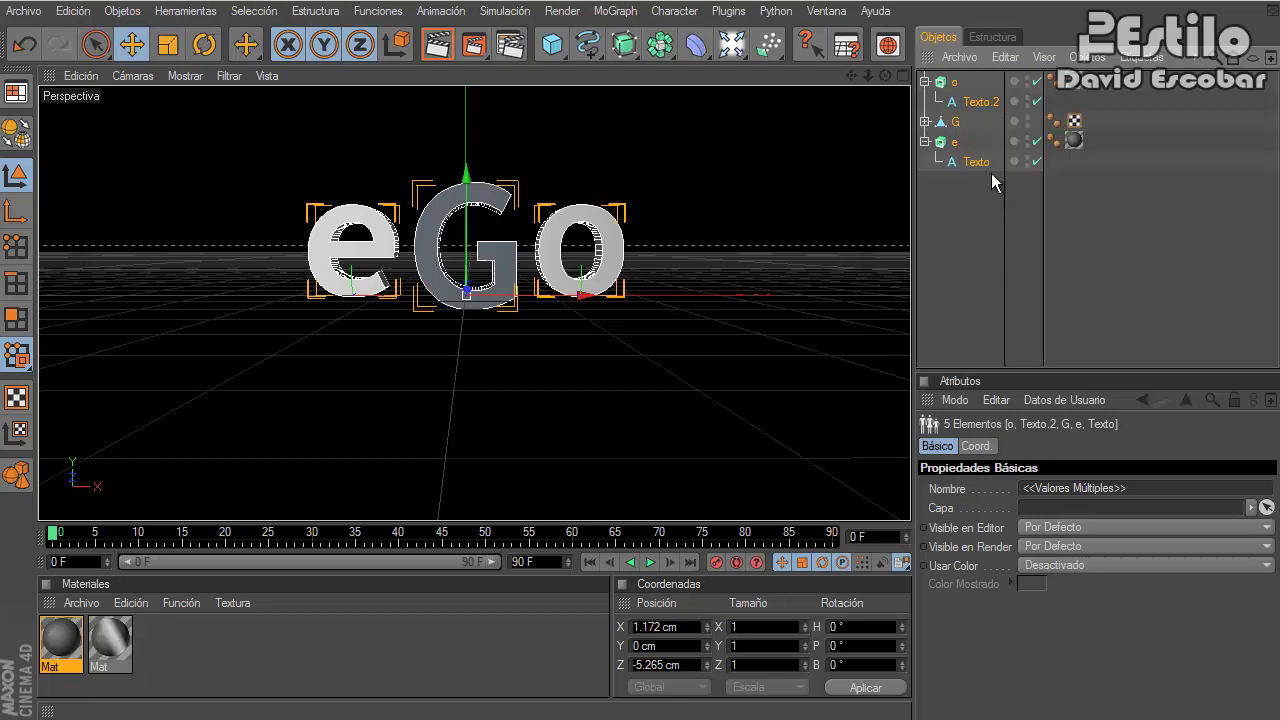
pyautogui.hotkey('alt', 'g')
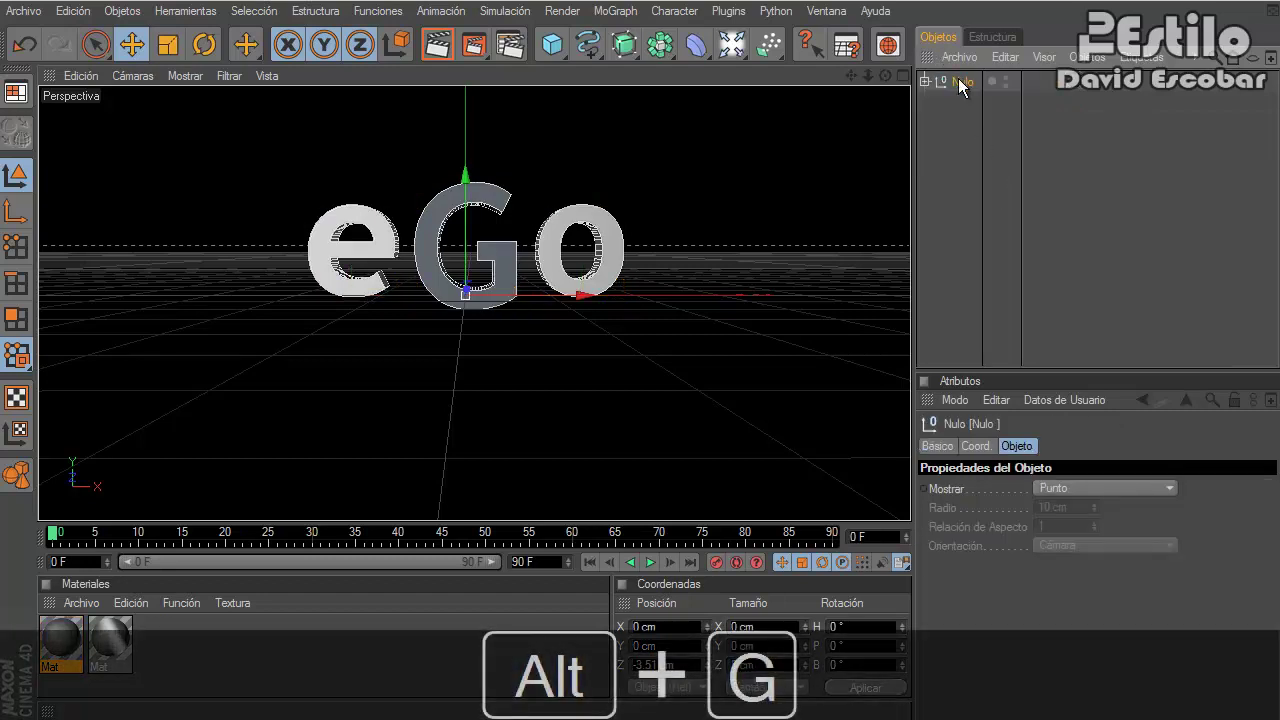
pyautogui.doubleClick(964, 85)
pyautogui.write('e')
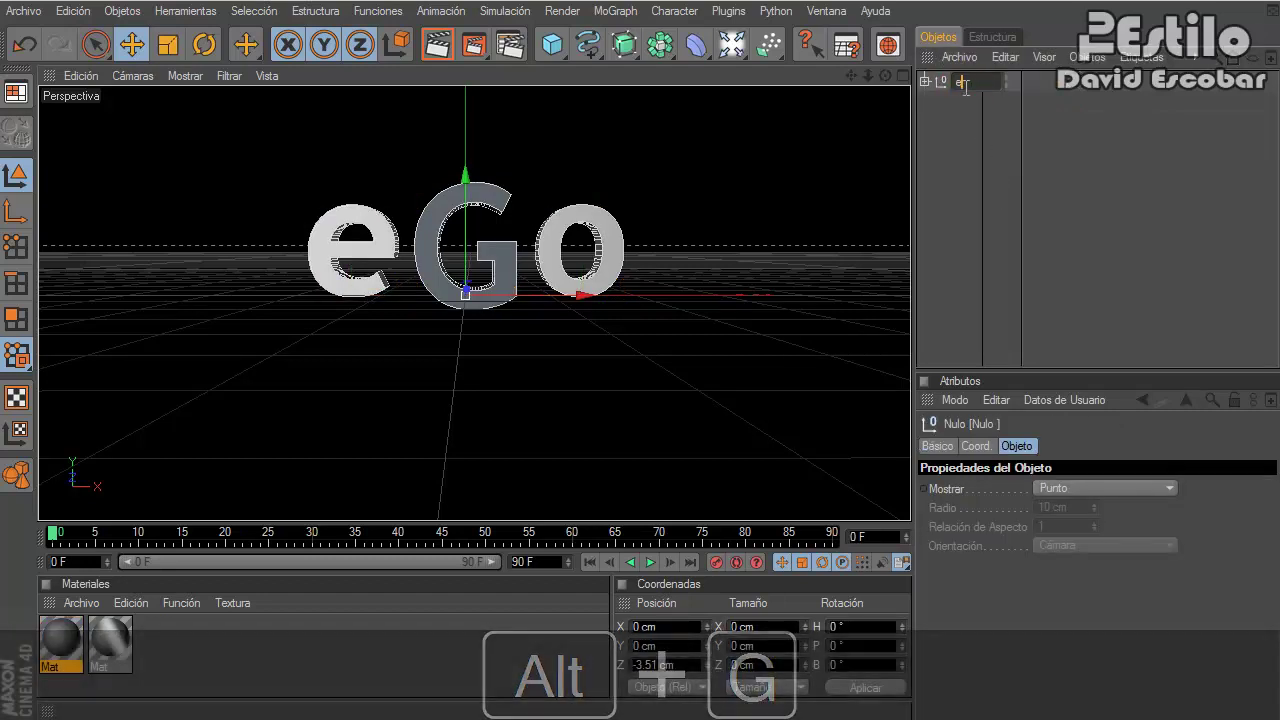
pyautogui.write('Go')
pyautogui.press('Return')
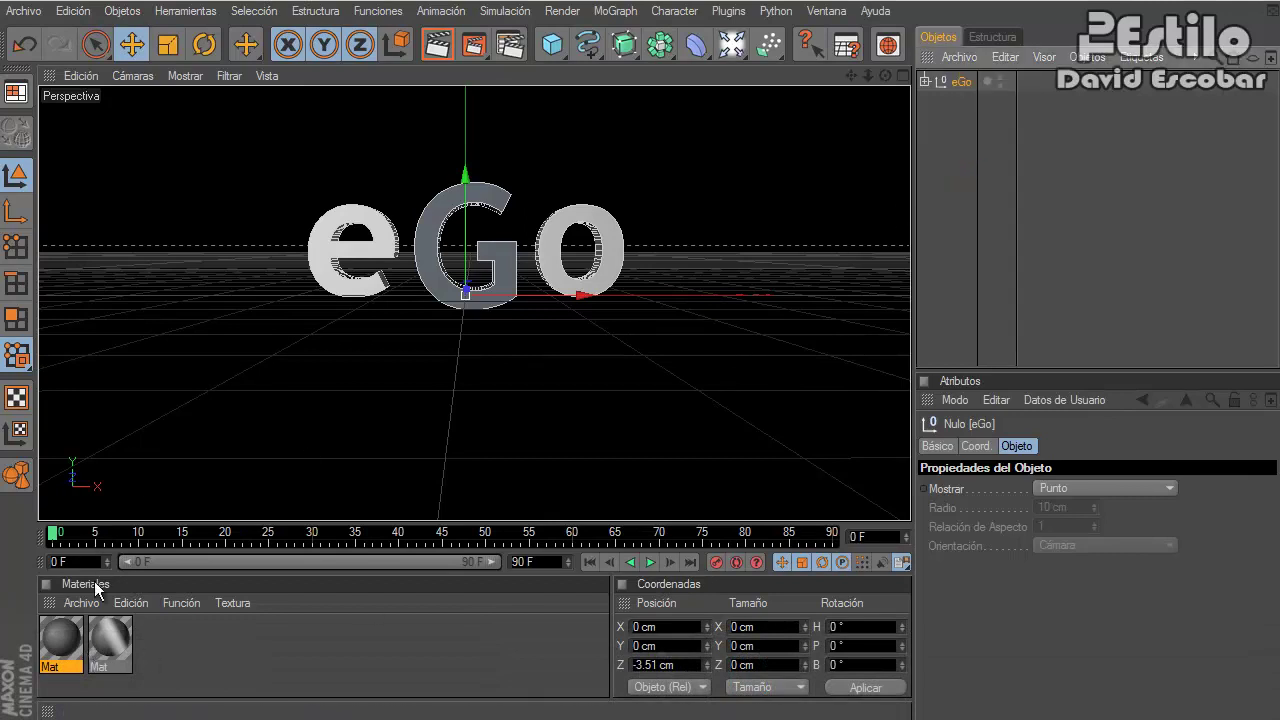
# - Apply the second Mat material to the eGo group and preview a render
pyautogui.click(108, 645)
pyautogui.moveTo(108, 645)
pyautogui.mouseDown()
pyautogui.moveTo(779, 230)
pyautogui.moveTo(957, 81)
pyautogui.mouseUp()
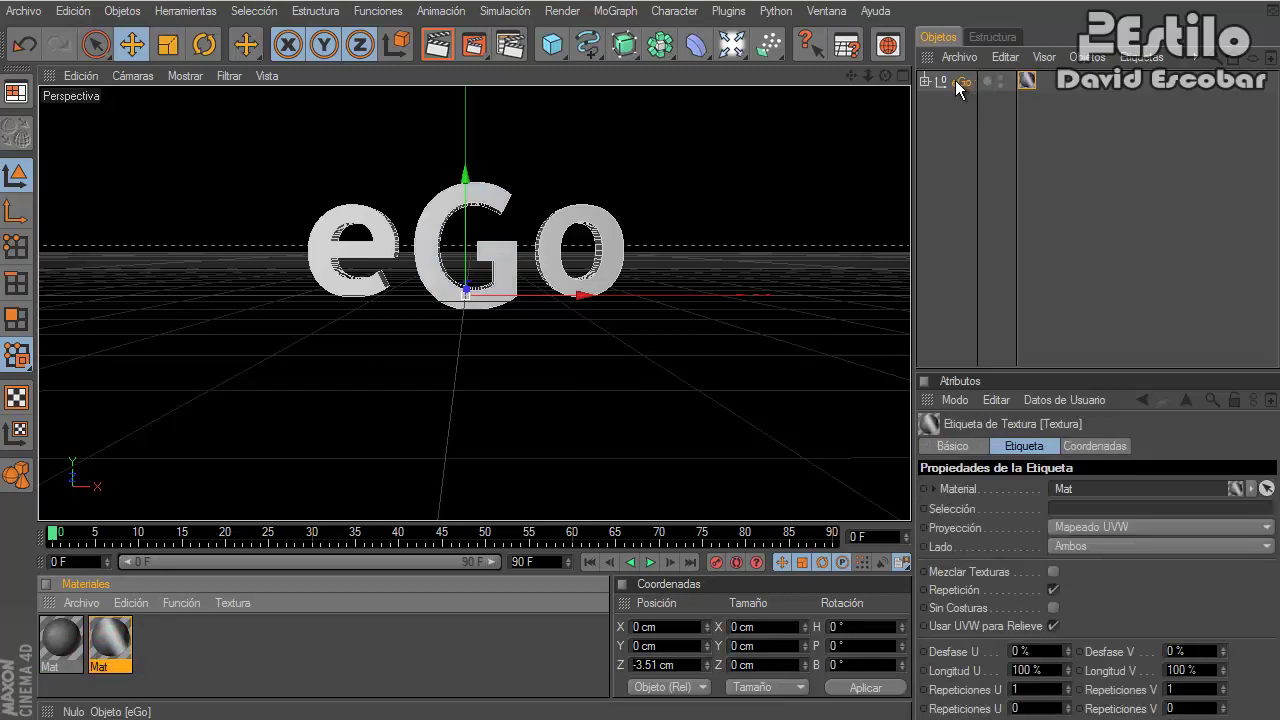
pyautogui.click(449, 47)
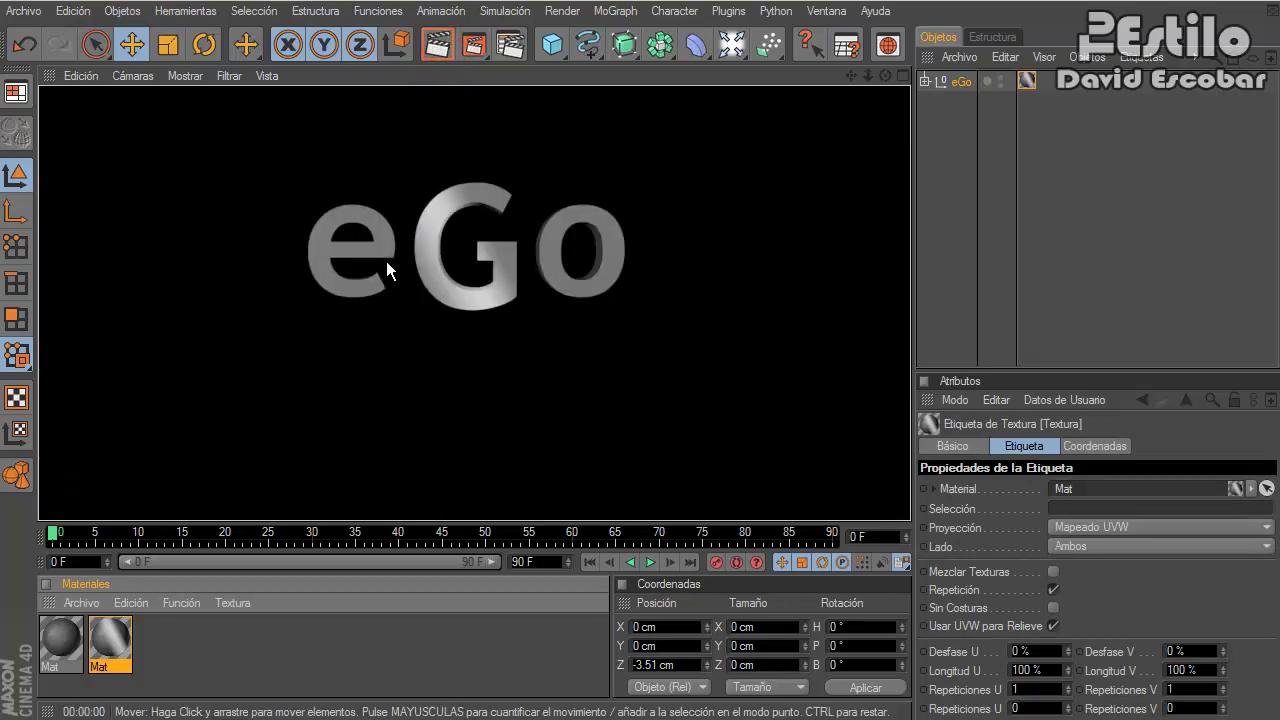
pyautogui.click(990, 188)
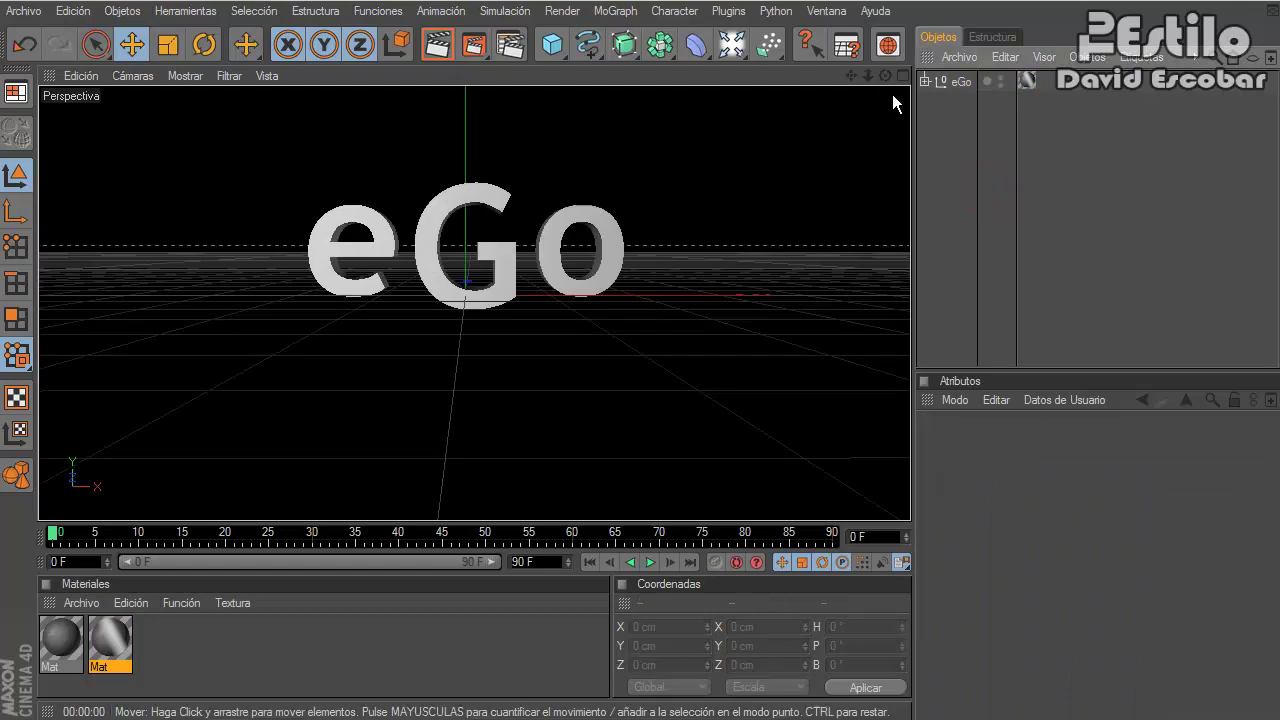
# - Raise the eGo group along Y to 68.159 cm
pyautogui.click(960, 82)
pyautogui.moveTo(461, 200)
pyautogui.mouseDown()
pyautogui.moveTo(641, 323)
pyautogui.moveTo(655, 300)
pyautogui.mouseUp()
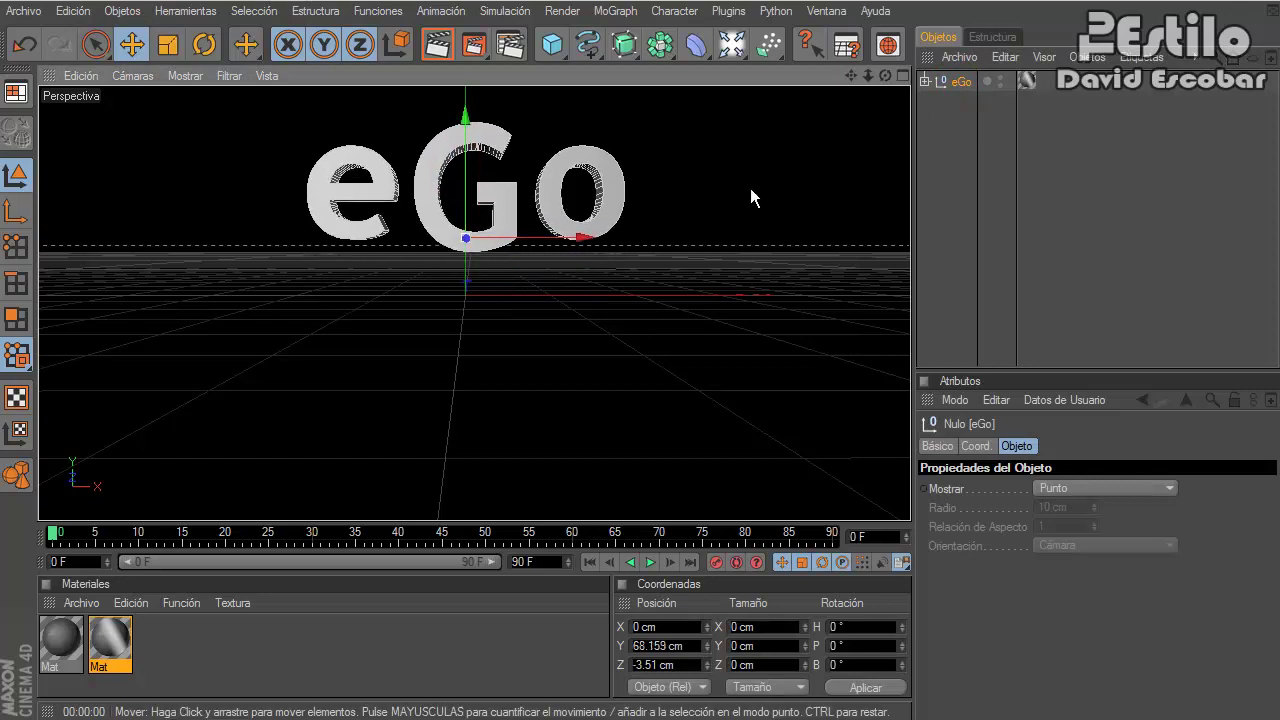
pyautogui.keyDown('alt'); pyautogui.moveTo(640, 316); pyautogui.dragTo(641, 316, button='middle'); pyautogui.keyUp('alt')
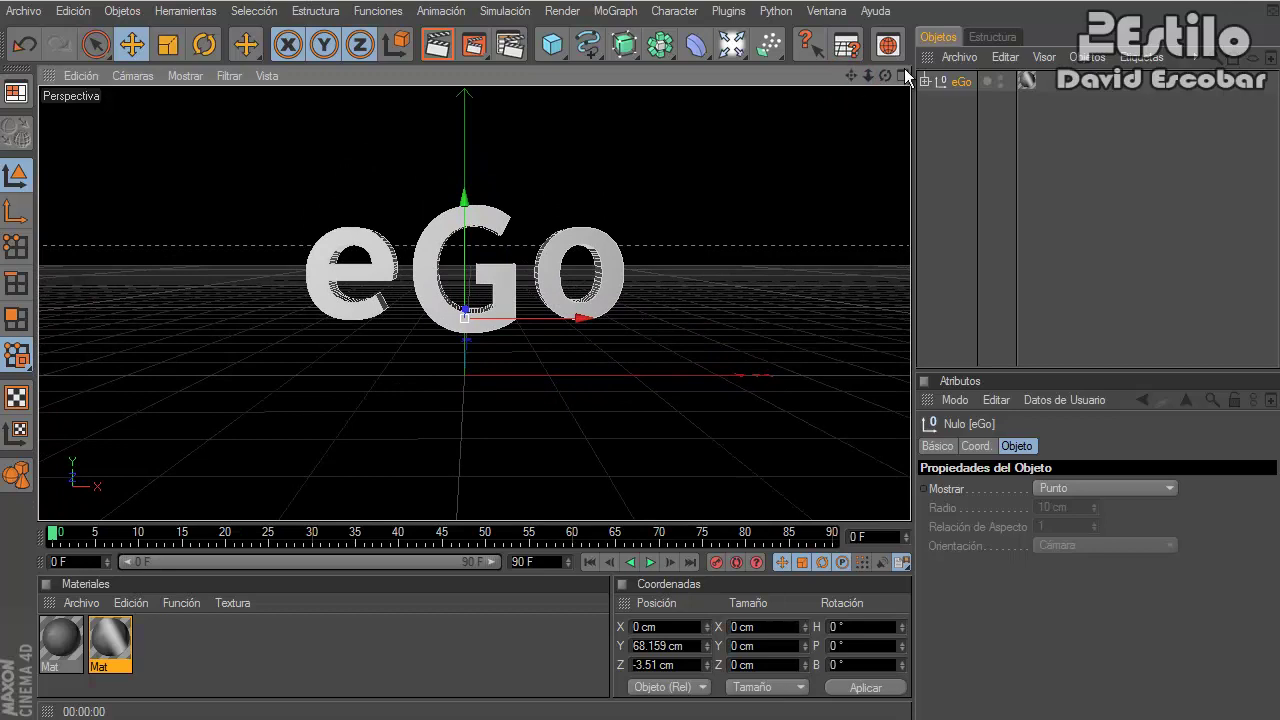
pyautogui.keyDown('alt'); pyautogui.moveTo(641, 316); pyautogui.dragTo(640, 316); pyautogui.keyUp('alt')
pyautogui.click(974, 186)
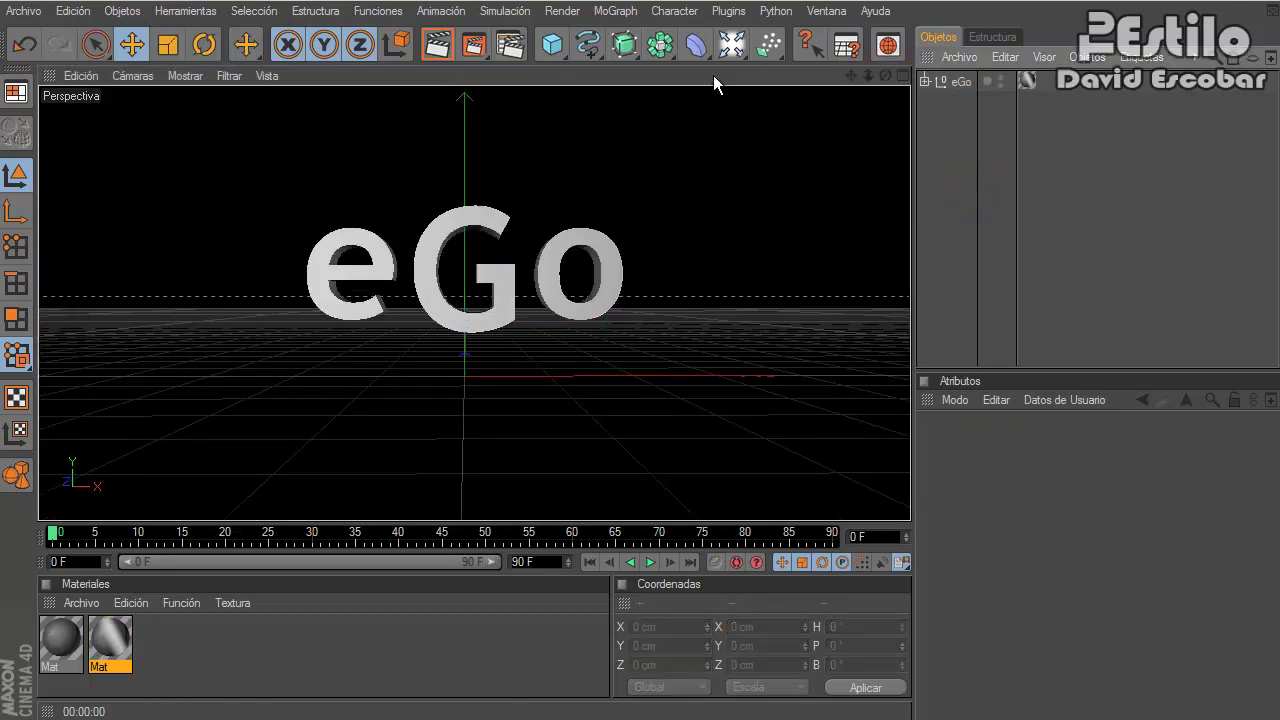
# - Add a light and make it an area light
pyautogui.click(732, 47)
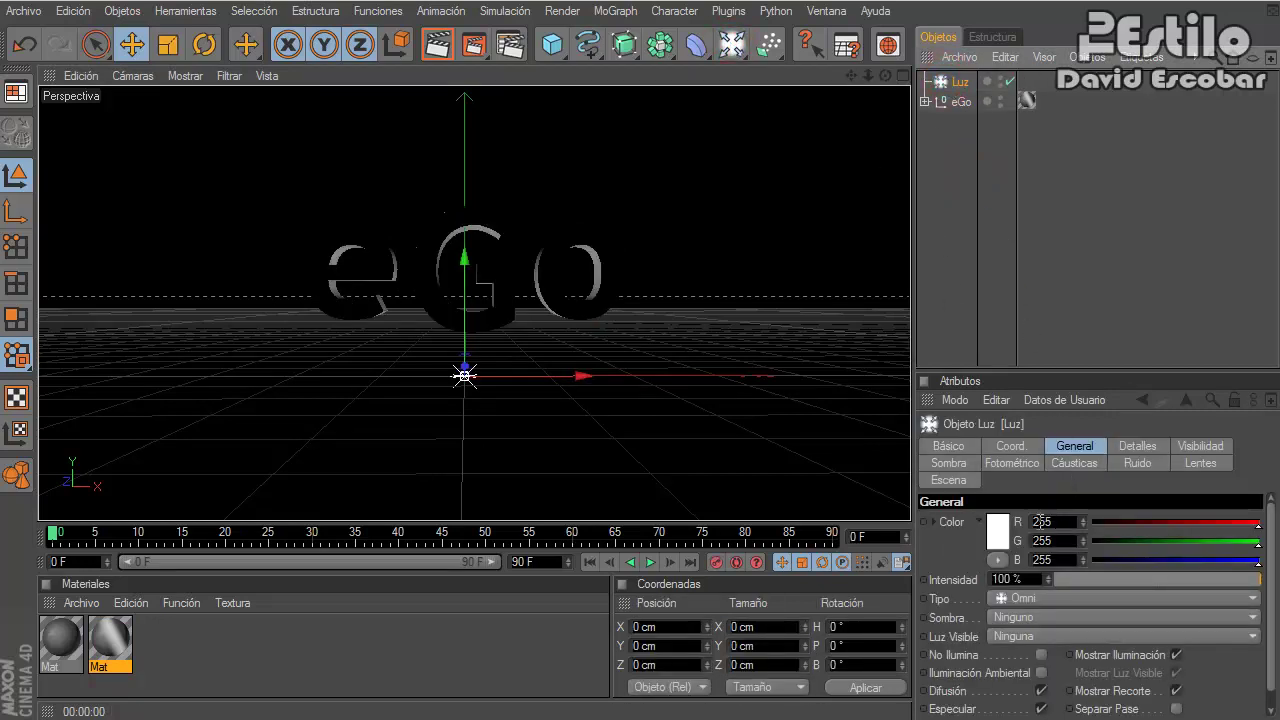
pyautogui.click(1005, 598)
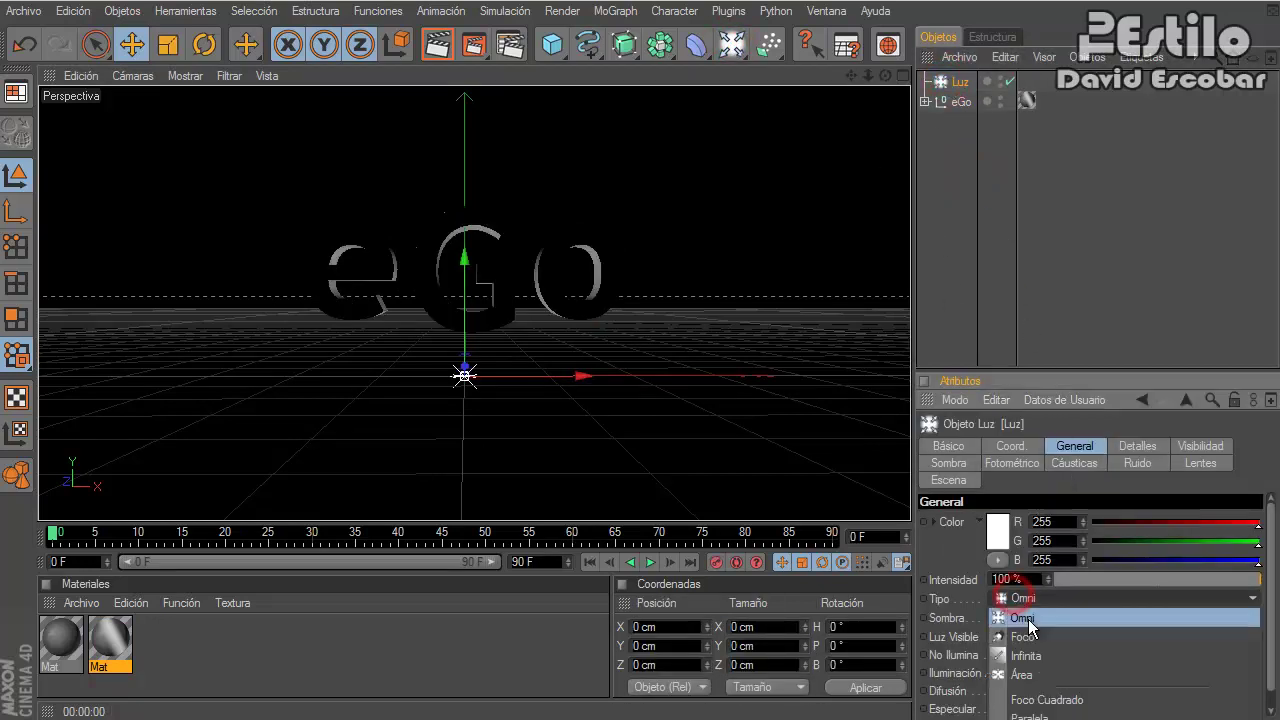
pyautogui.click(1020, 675)
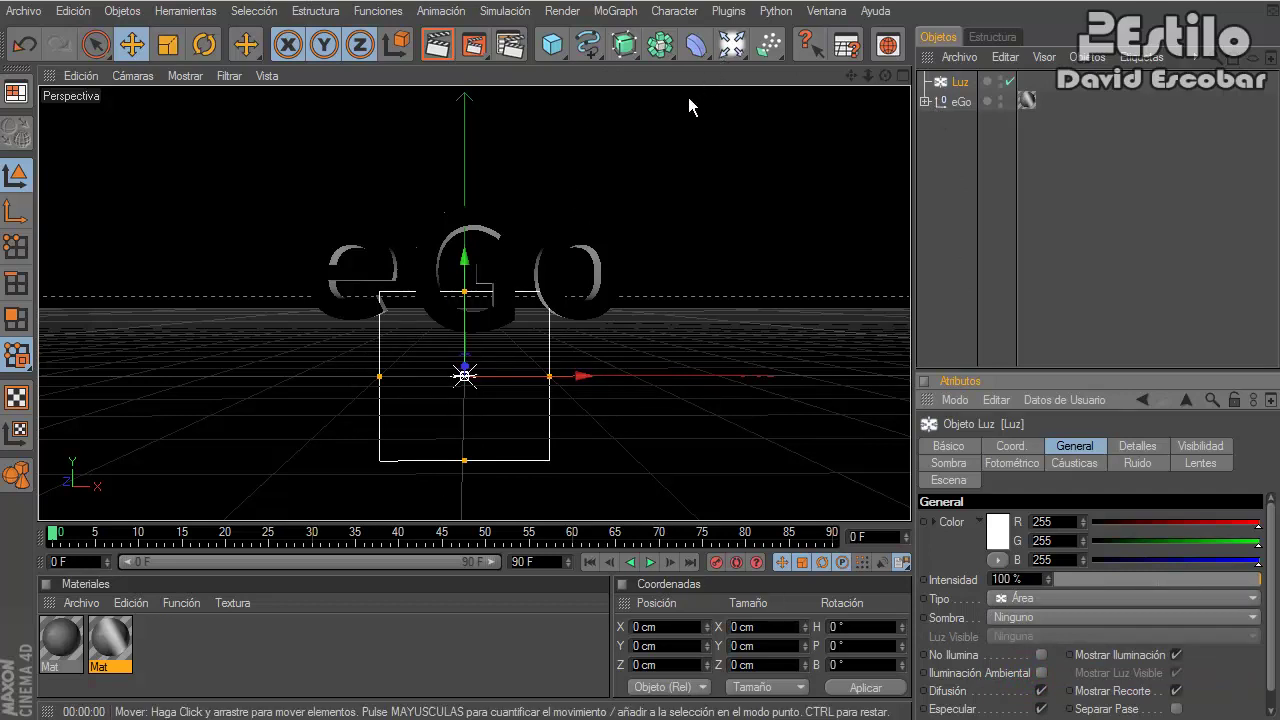
# - Clone the light with a matrix: radius 144 cm, amplitude 1.12 cm, frequency 4.06
pyautogui.click(659, 47)
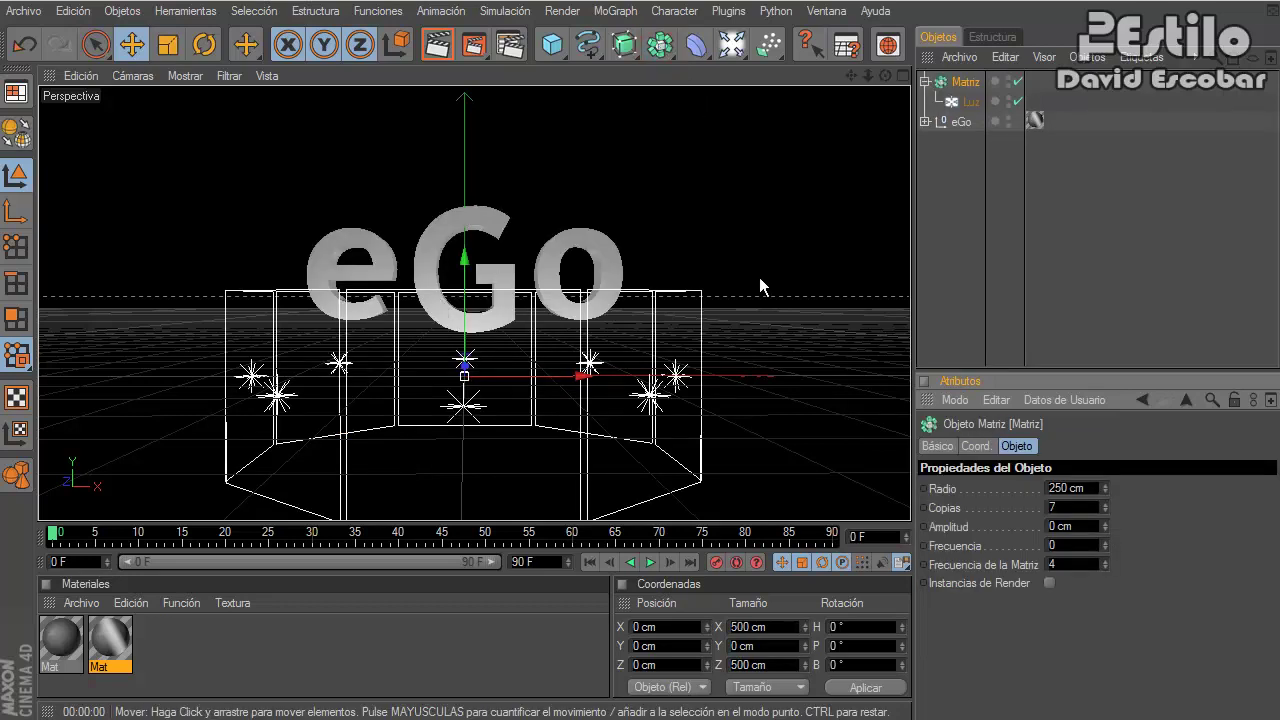
pyautogui.doubleClick(1062, 488)
pyautogui.write('144')
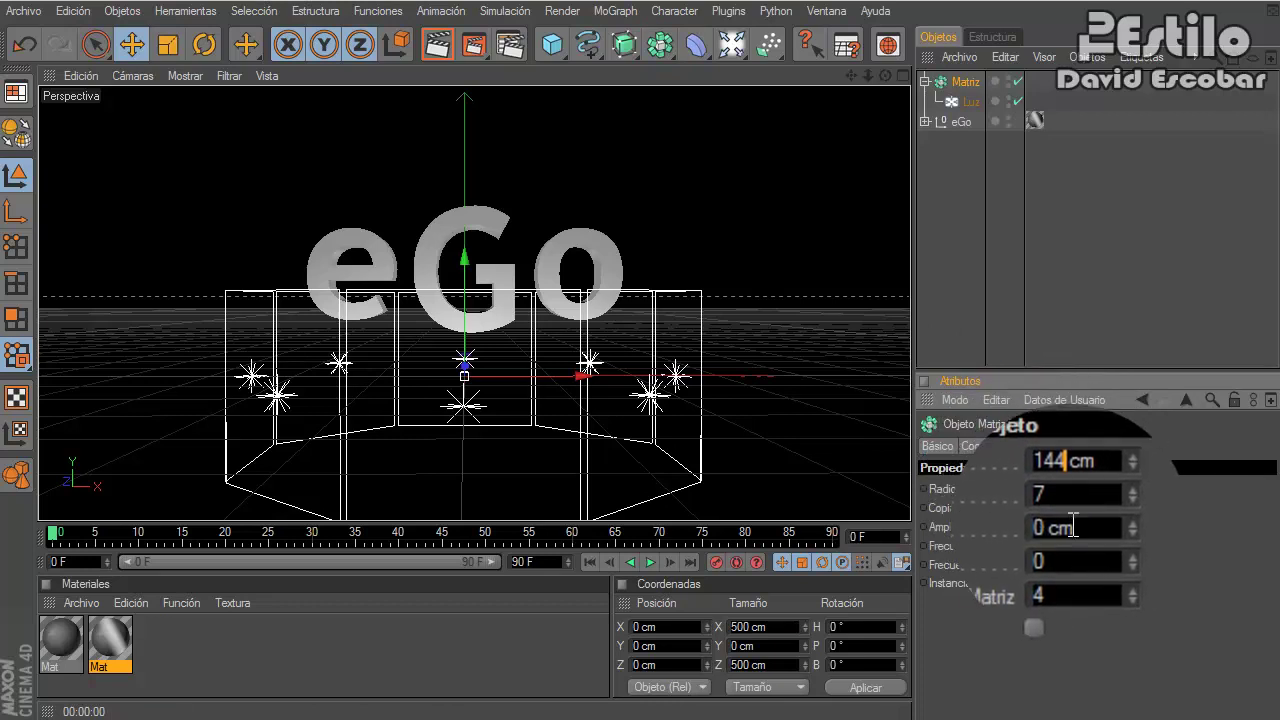
pyautogui.click(1058, 527)
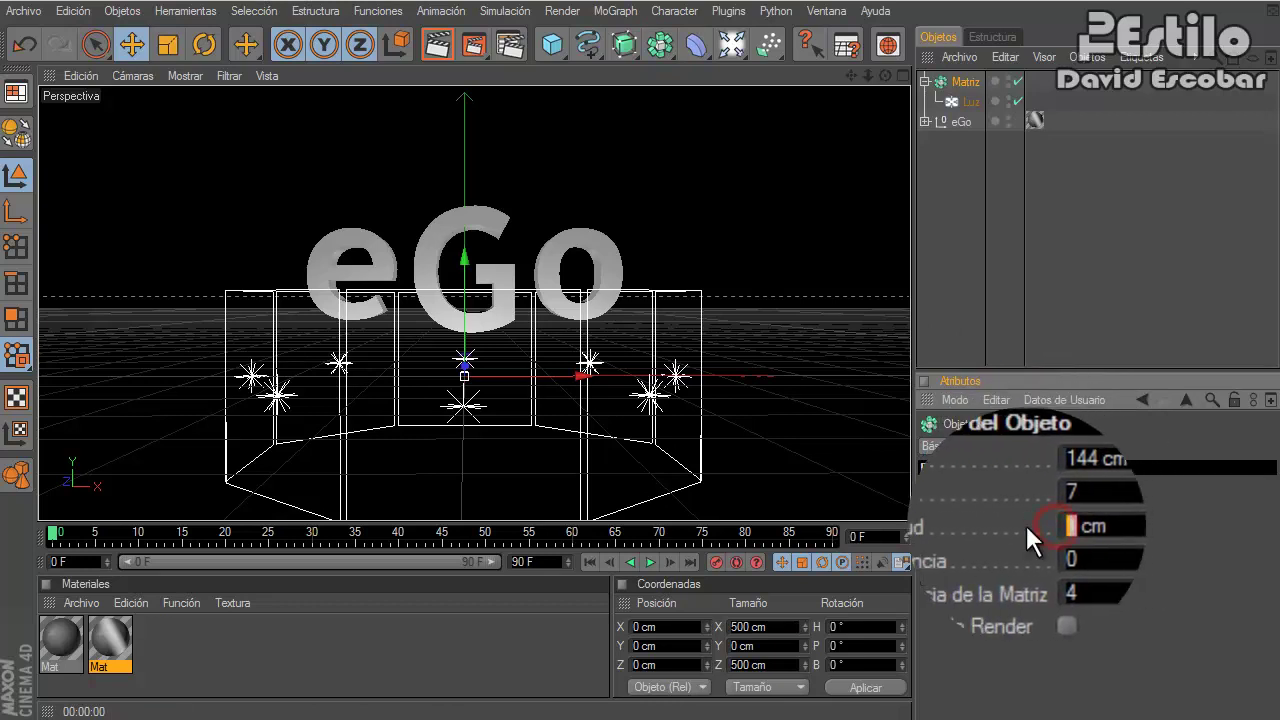
pyautogui.write('1 ')
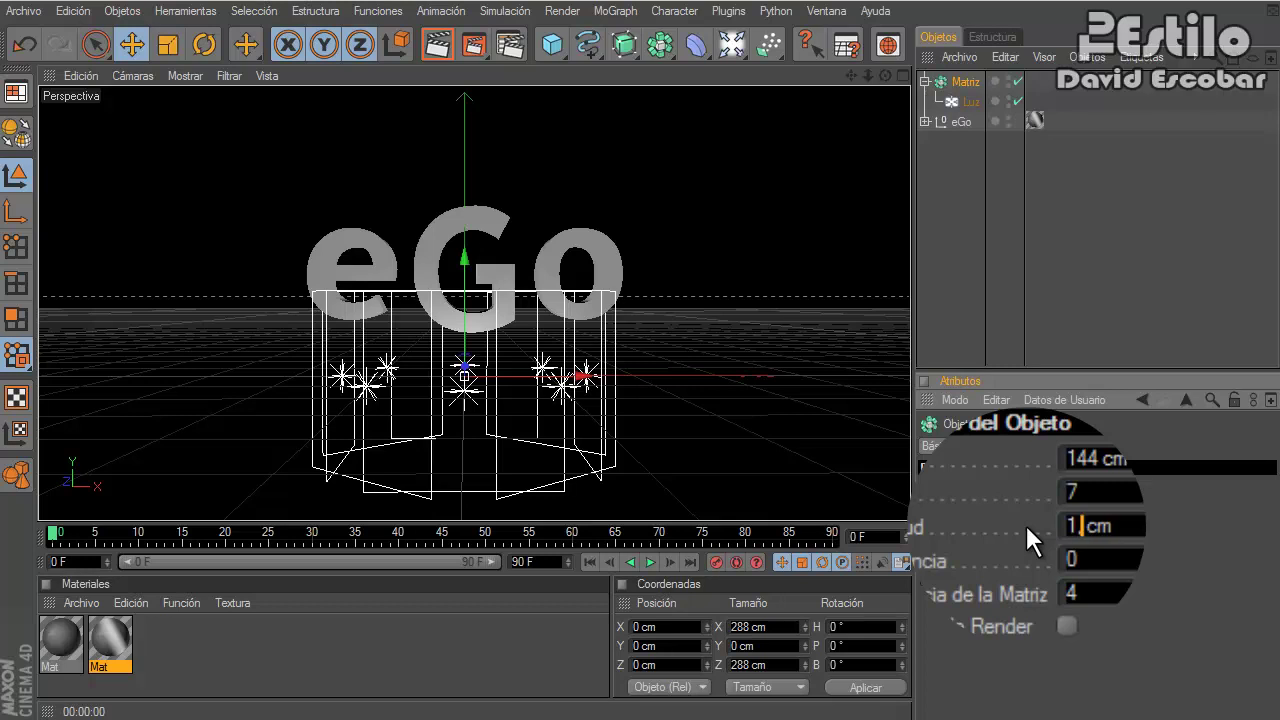
pyautogui.write(',12')
pyautogui.write('0')
pyautogui.press('Return')
pyautogui.click(1058, 563)
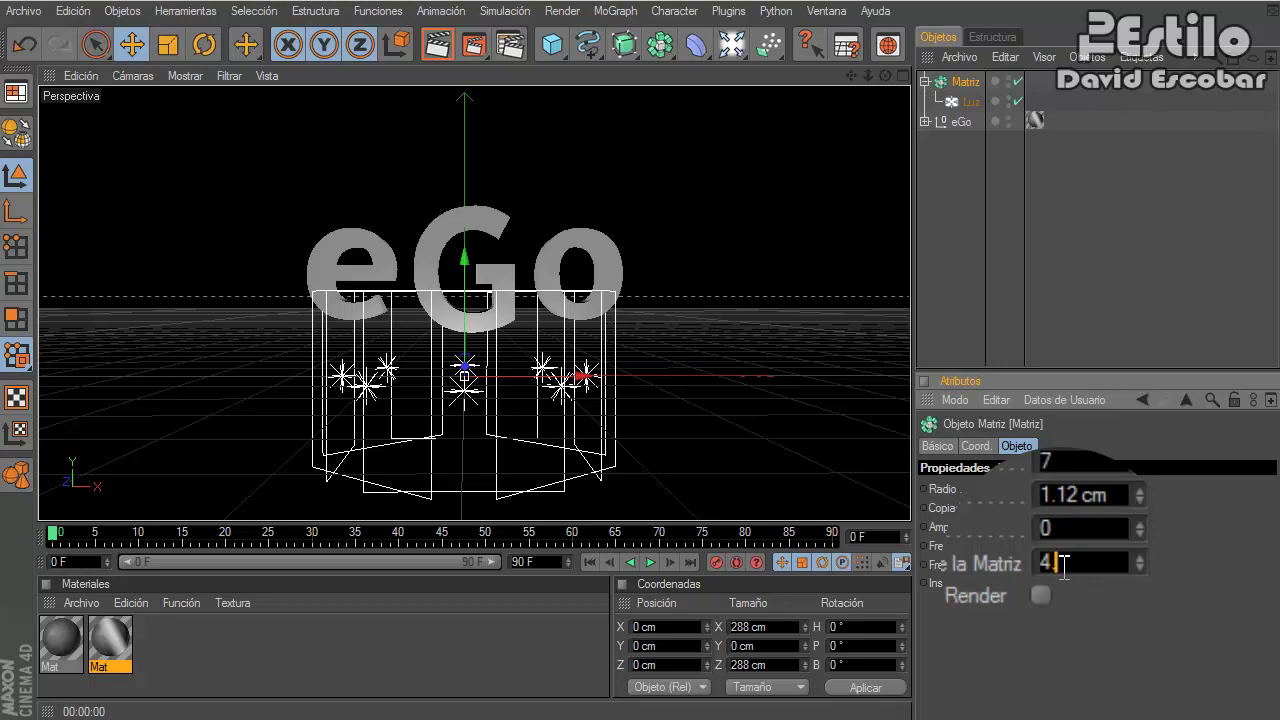
pyautogui.write('.05')
pyautogui.press('Return')
# - Raise the light ring to Y 38.845 cm, preview the render, and select all objects
pyautogui.click(1078, 253)
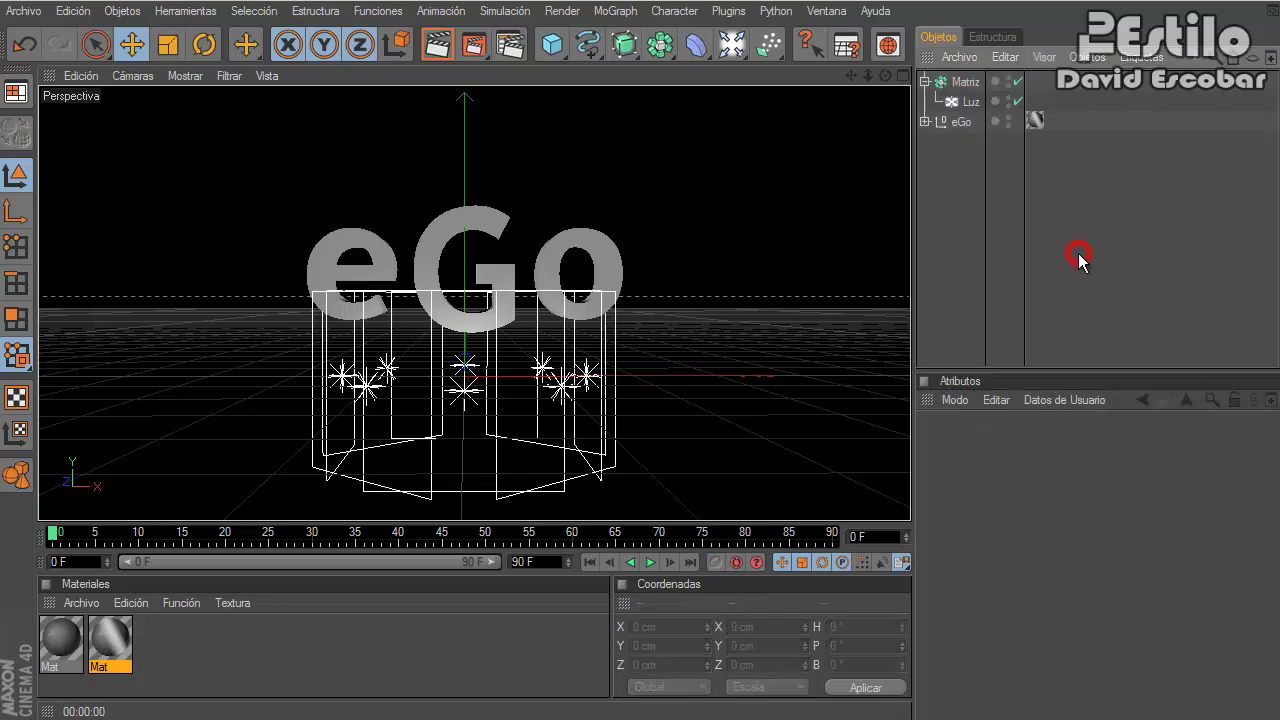
pyautogui.click(966, 82)
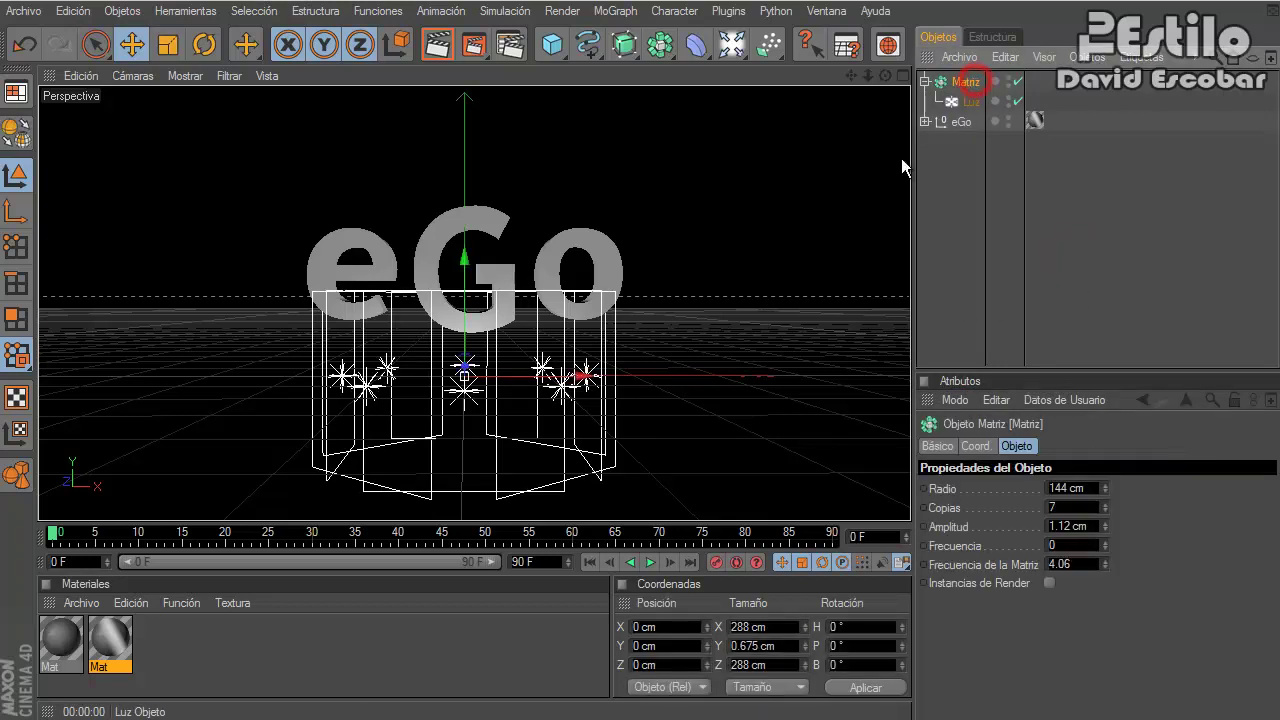
pyautogui.moveTo(466, 262); pyautogui.dragTo(476, 272)
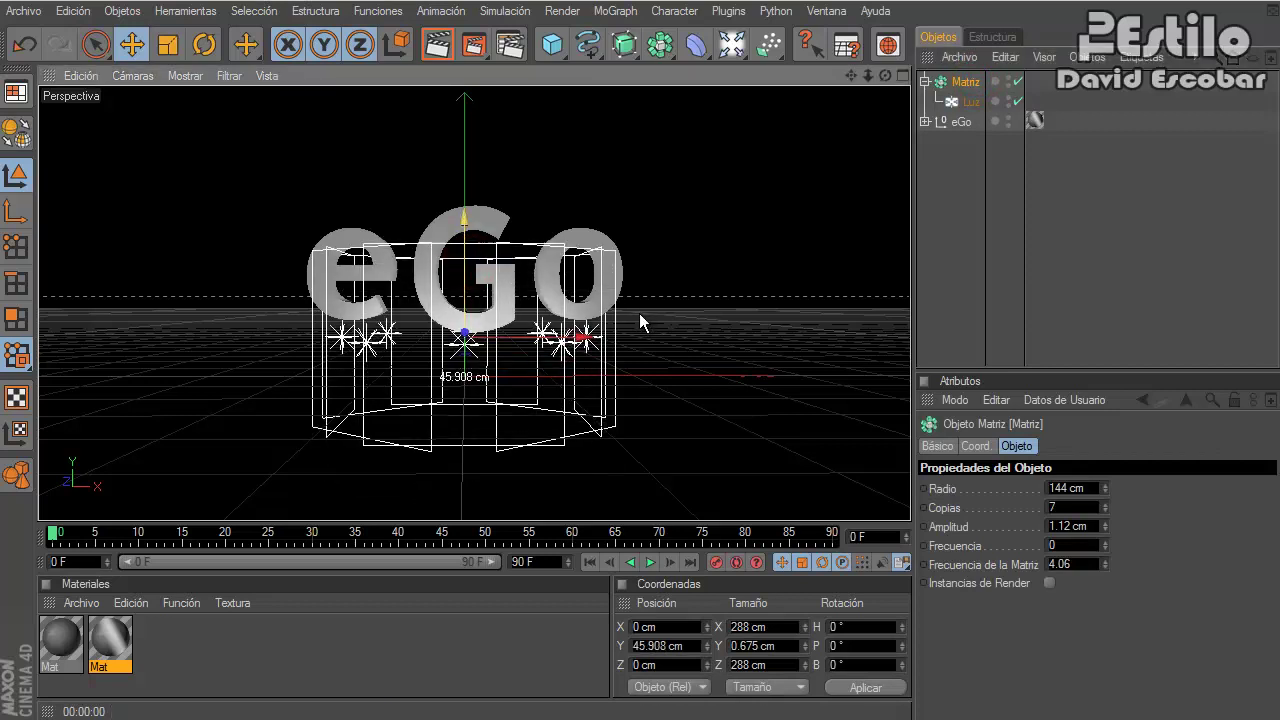
pyautogui.click(440, 46)
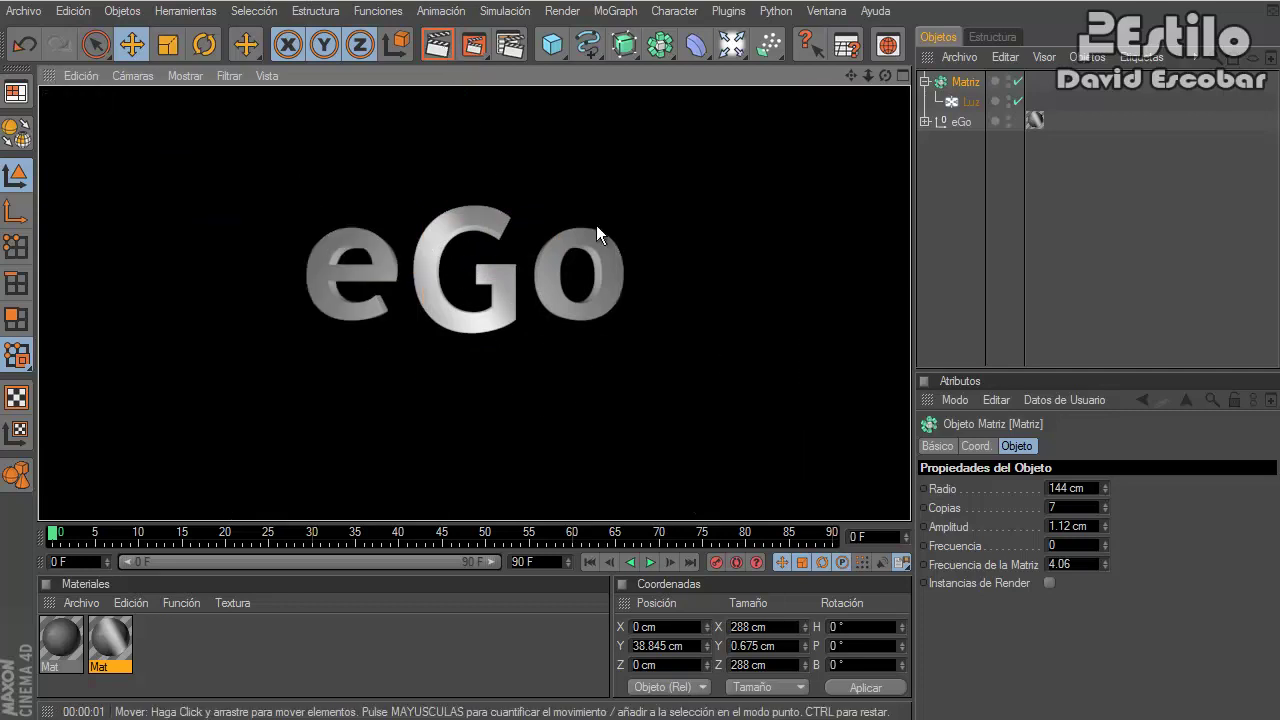
pyautogui.moveTo(965, 212); pyautogui.dragTo(970, 84)
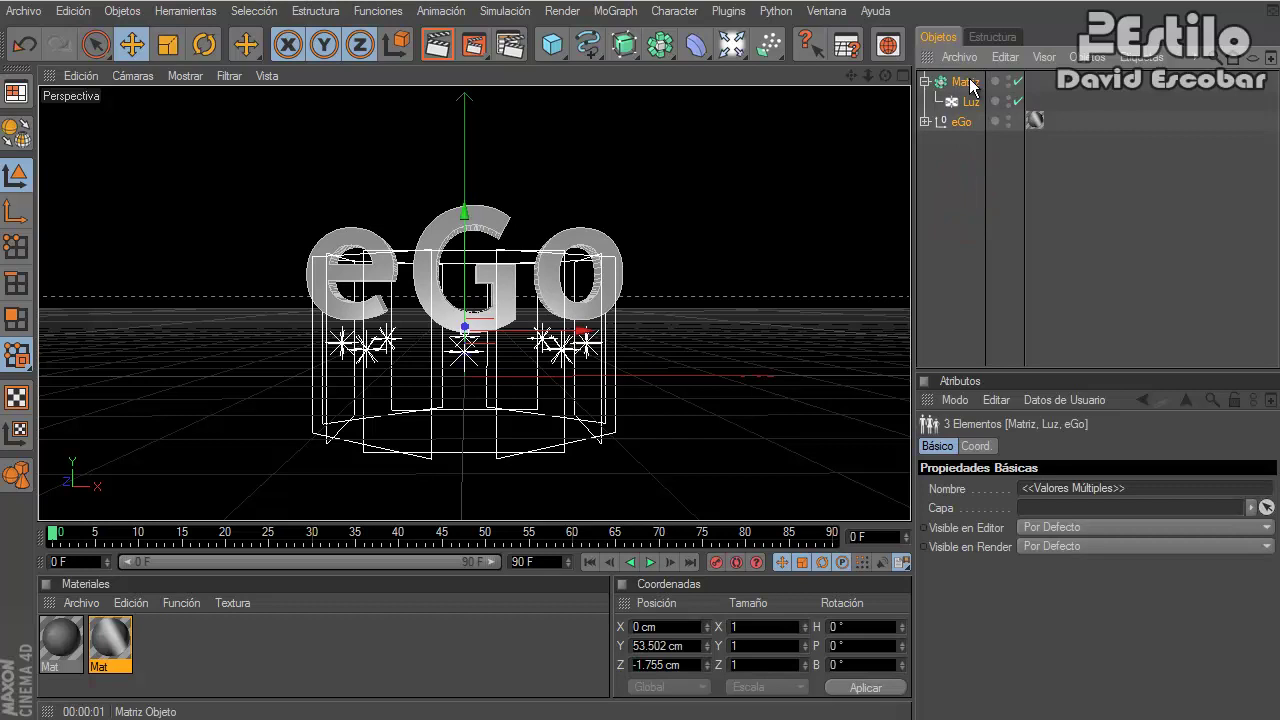
pyautogui.hotkey('alt', 'g')
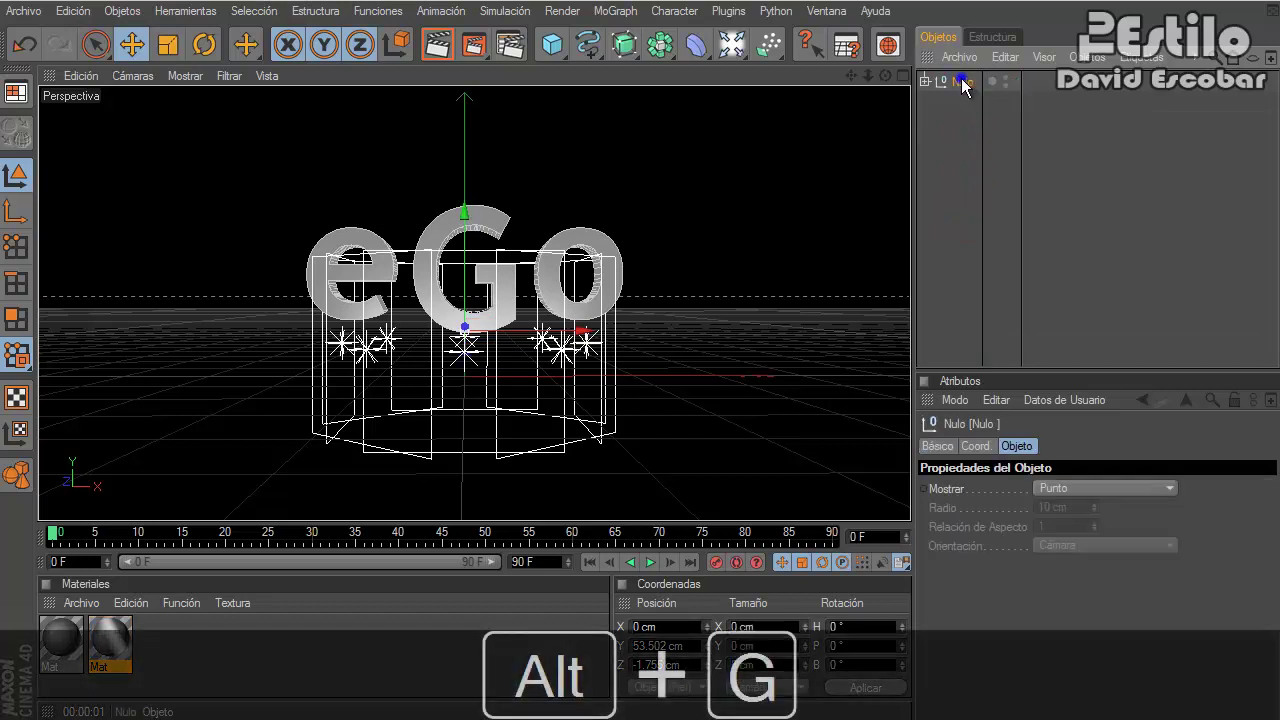
pyautogui.rightClick(963, 84)
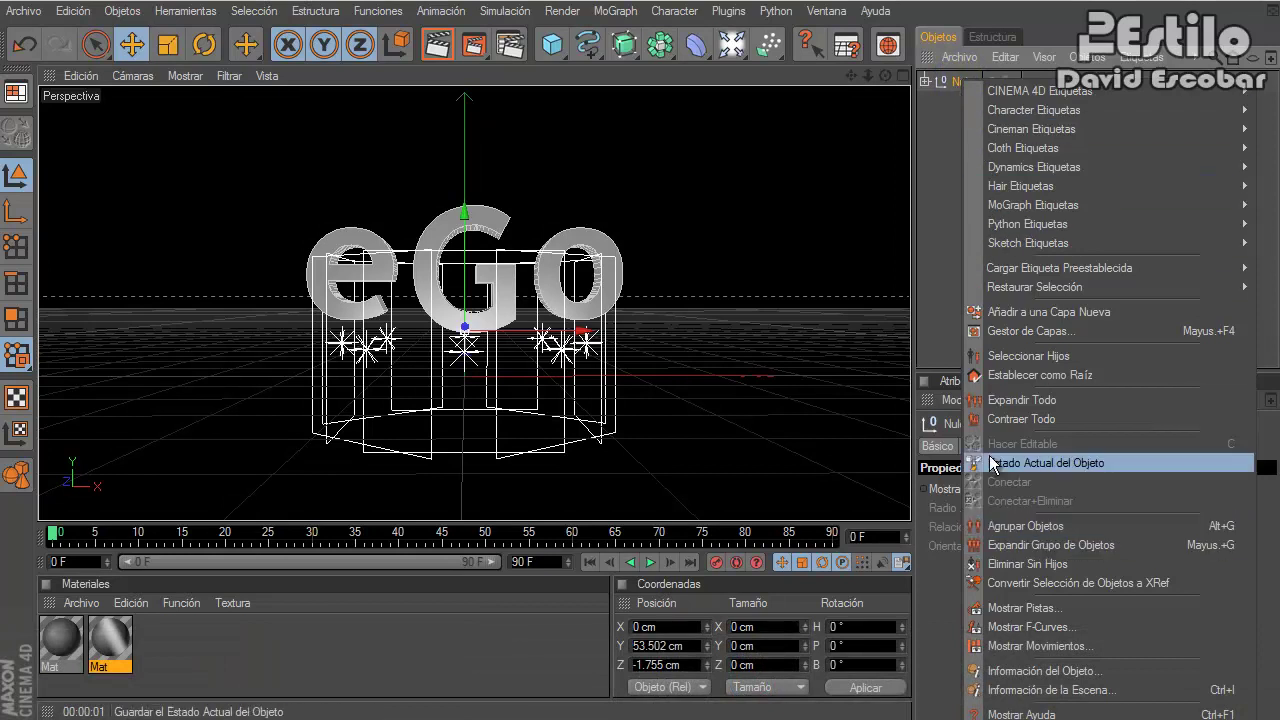
pyautogui.click(929, 237)
pyautogui.click(978, 130)
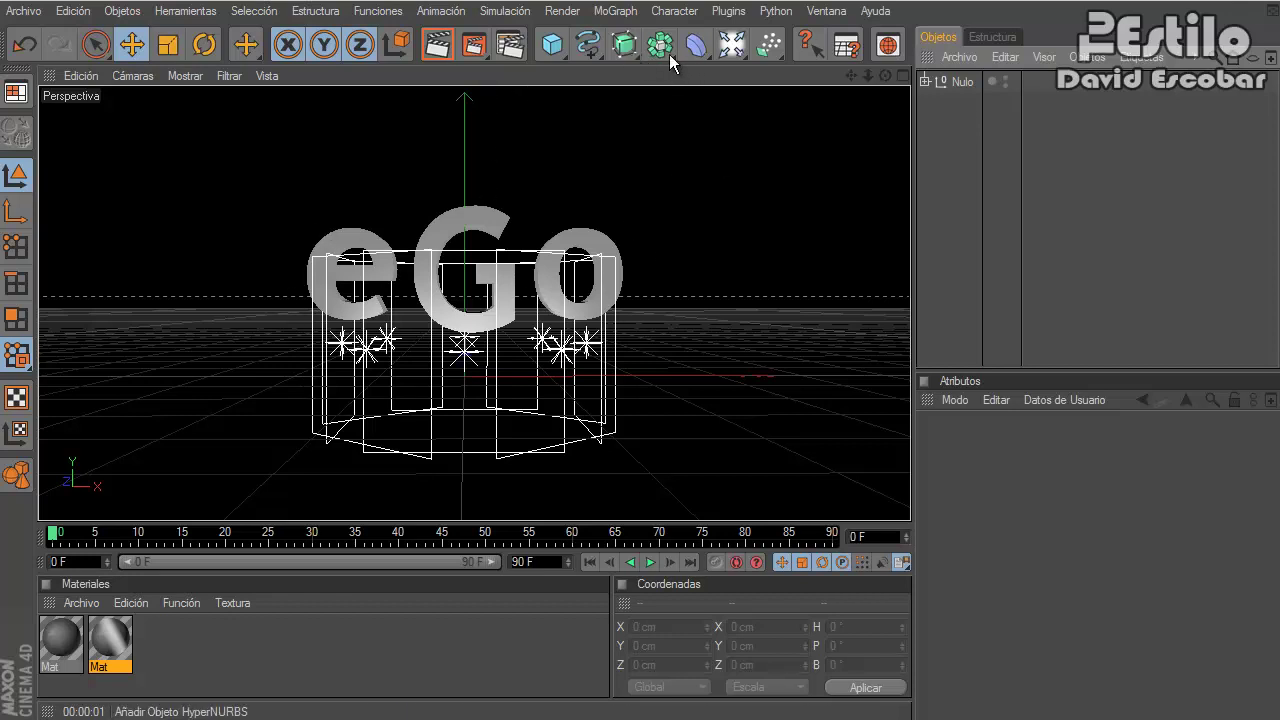
# - Add a camera, Cámara, framing the eGo letters from Y 121.13 cm, Z -907.287 cm
pyautogui.click(732, 44)
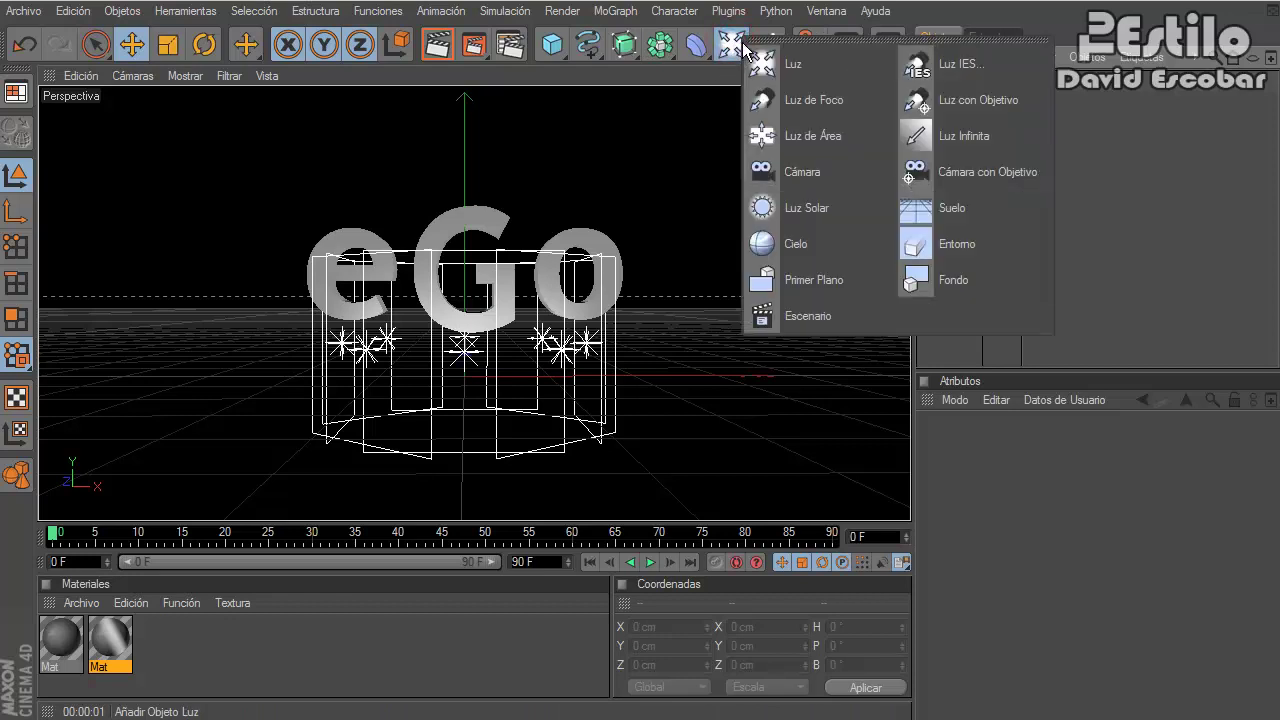
pyautogui.click(823, 180)
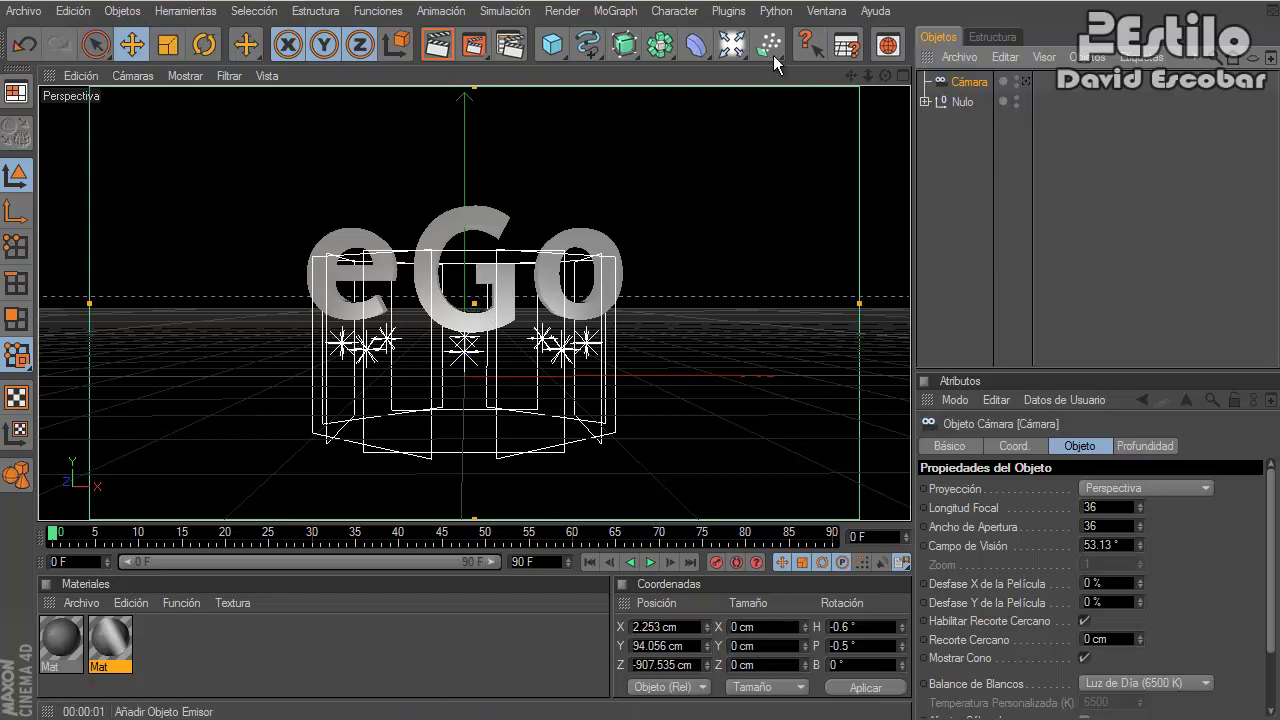
pyautogui.click(1026, 82)
pyautogui.moveTo(850, 74); pyautogui.dragTo(639, 315)
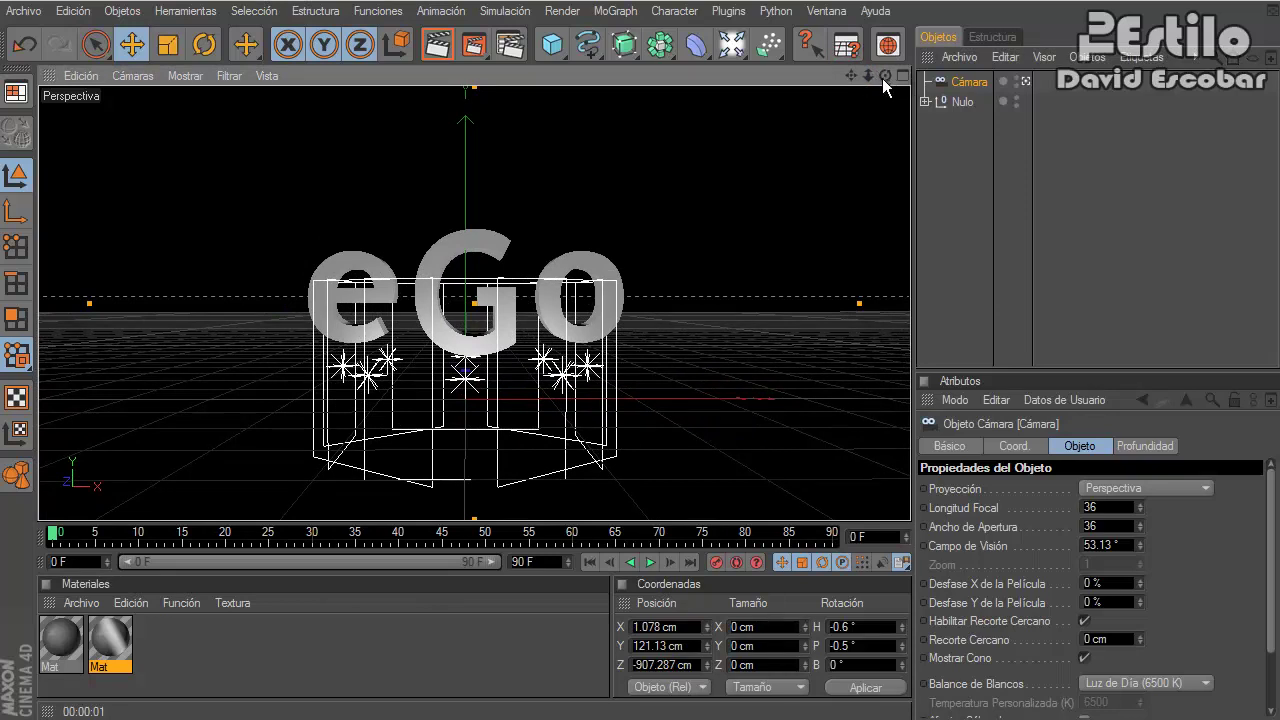
pyautogui.moveTo(883, 76); pyautogui.dragTo(639, 315)
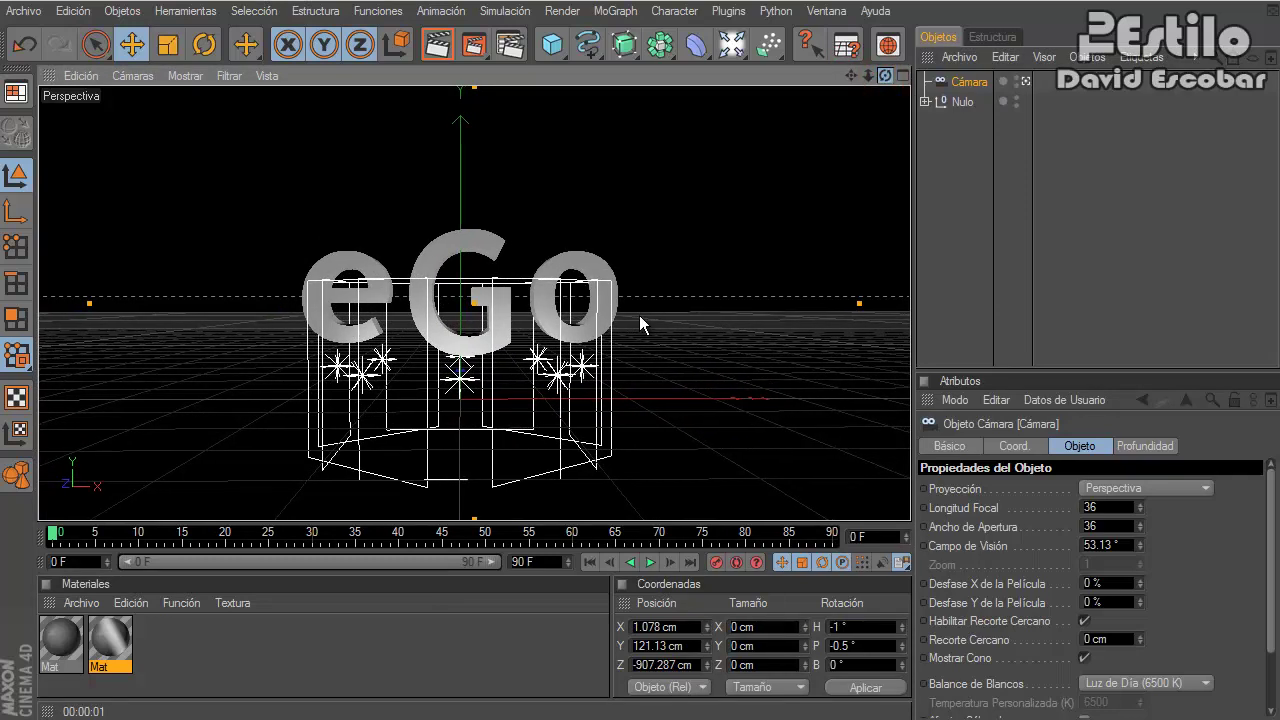
pyautogui.click(1072, 181)
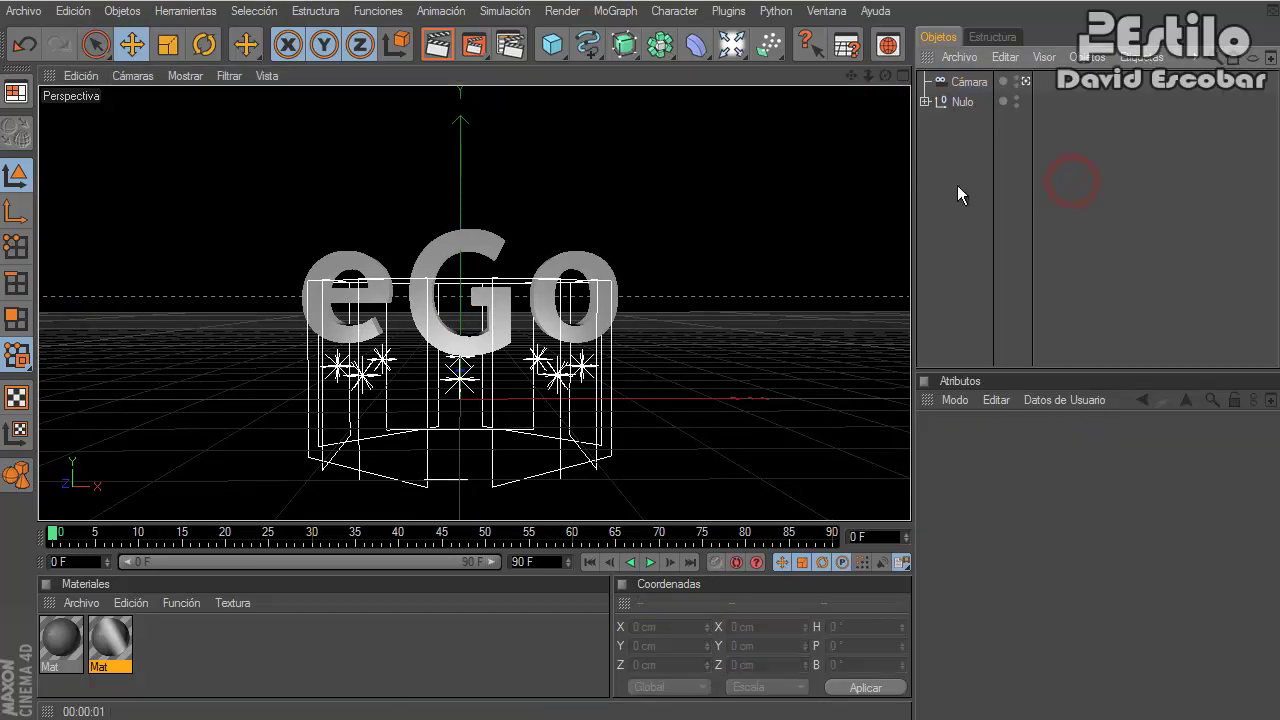
pyautogui.click(1025, 81)
# - Record a position keyframe for Nulo at frame 17
pyautogui.scroll(2, 586, 288)
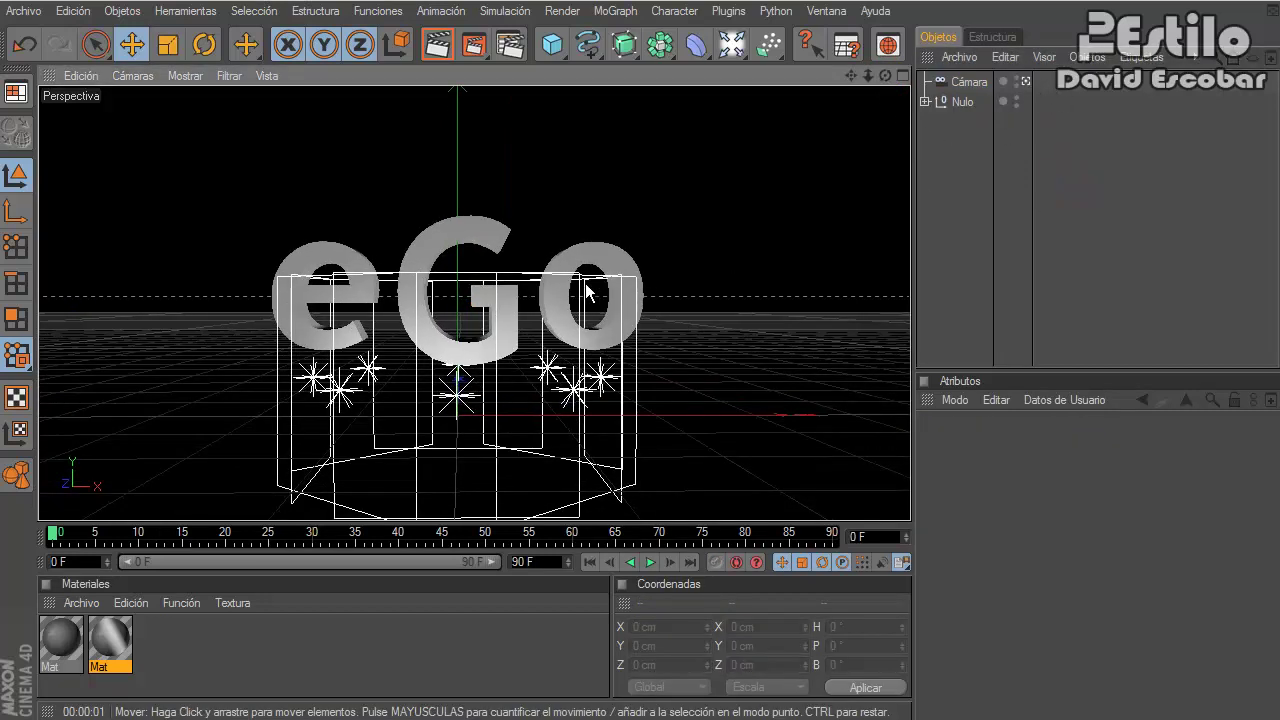
pyautogui.scroll(1, 586, 290)
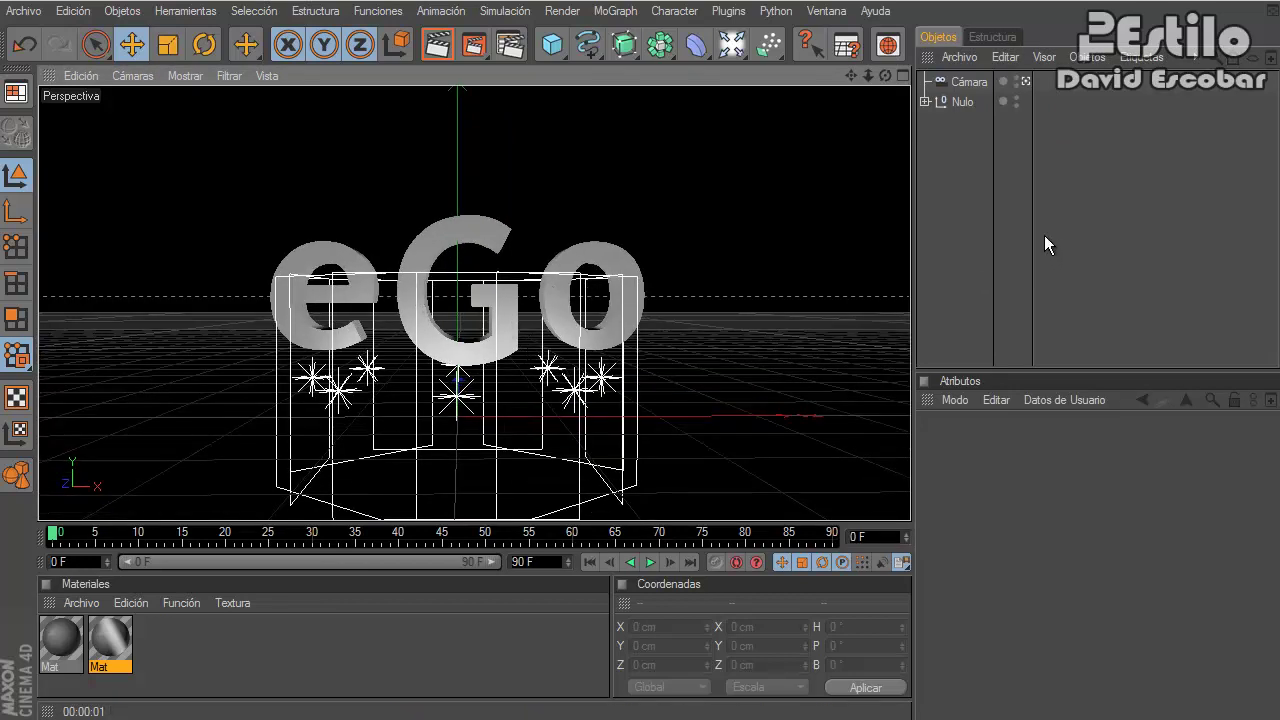
pyautogui.click(962, 192)
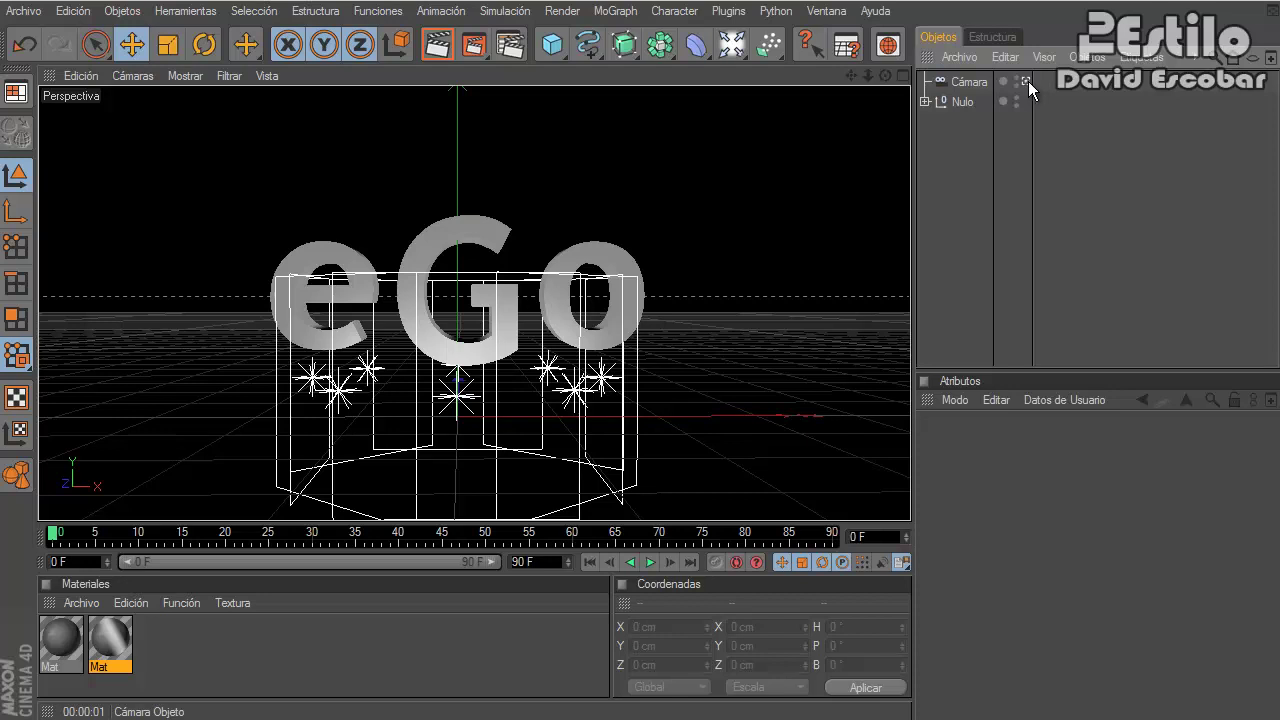
pyautogui.click(1026, 82)
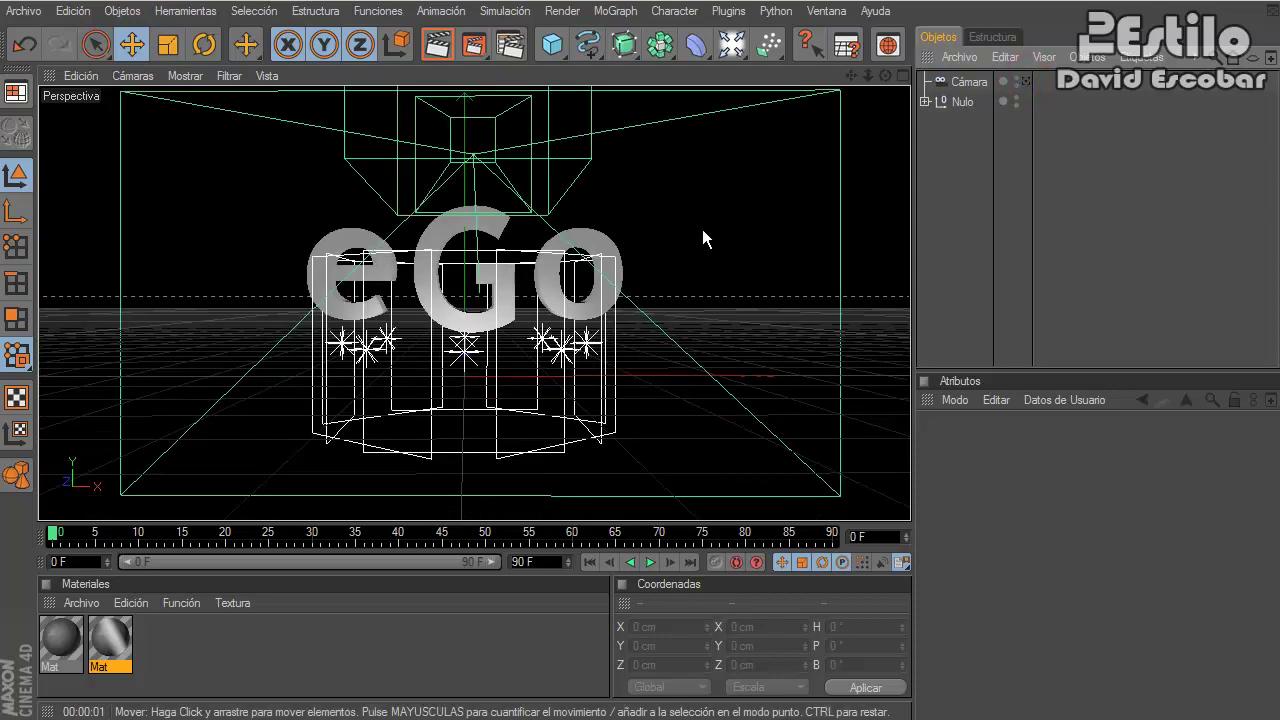
pyautogui.scroll(-2, 701, 224)
pyautogui.scroll(-2, 701, 223)
pyautogui.scroll(-1, 760, 185)
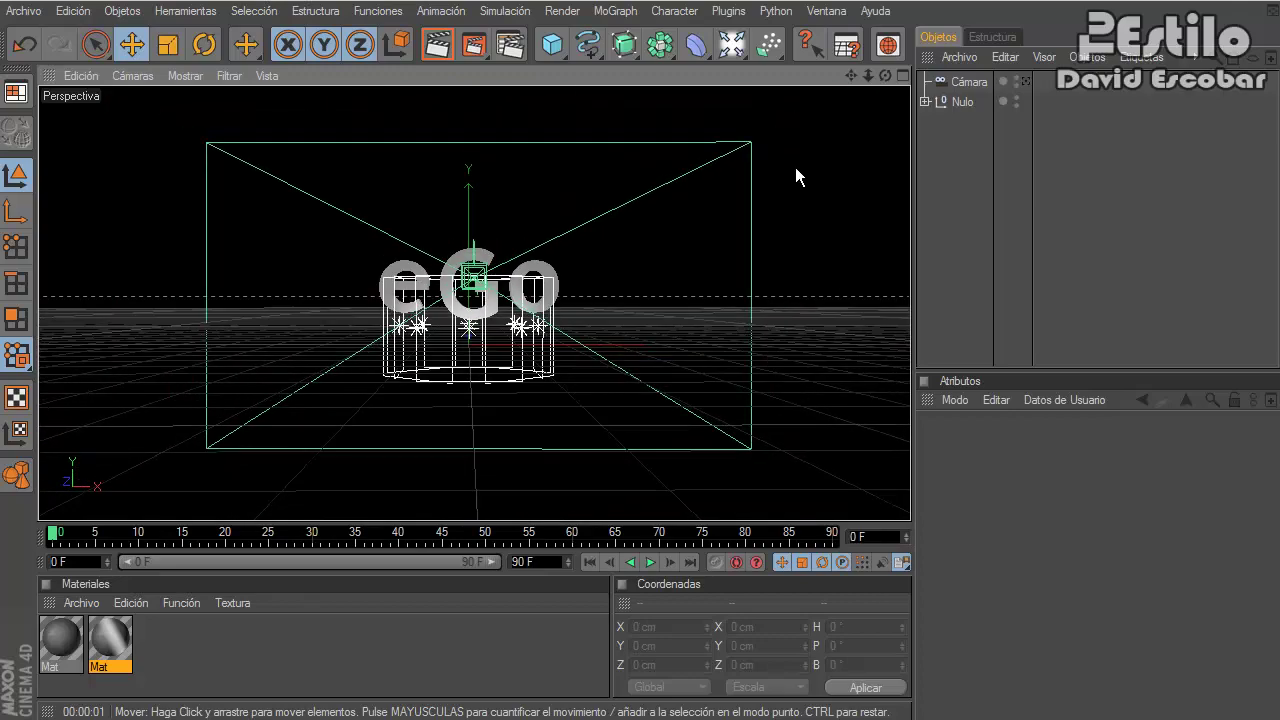
pyautogui.moveTo(409, 437)
pyautogui.keyDown('alt'); pyautogui.mouseDown()
pyautogui.moveTo(347, 510)
pyautogui.moveTo(542, 378)
pyautogui.mouseUp(); pyautogui.keyUp('alt')
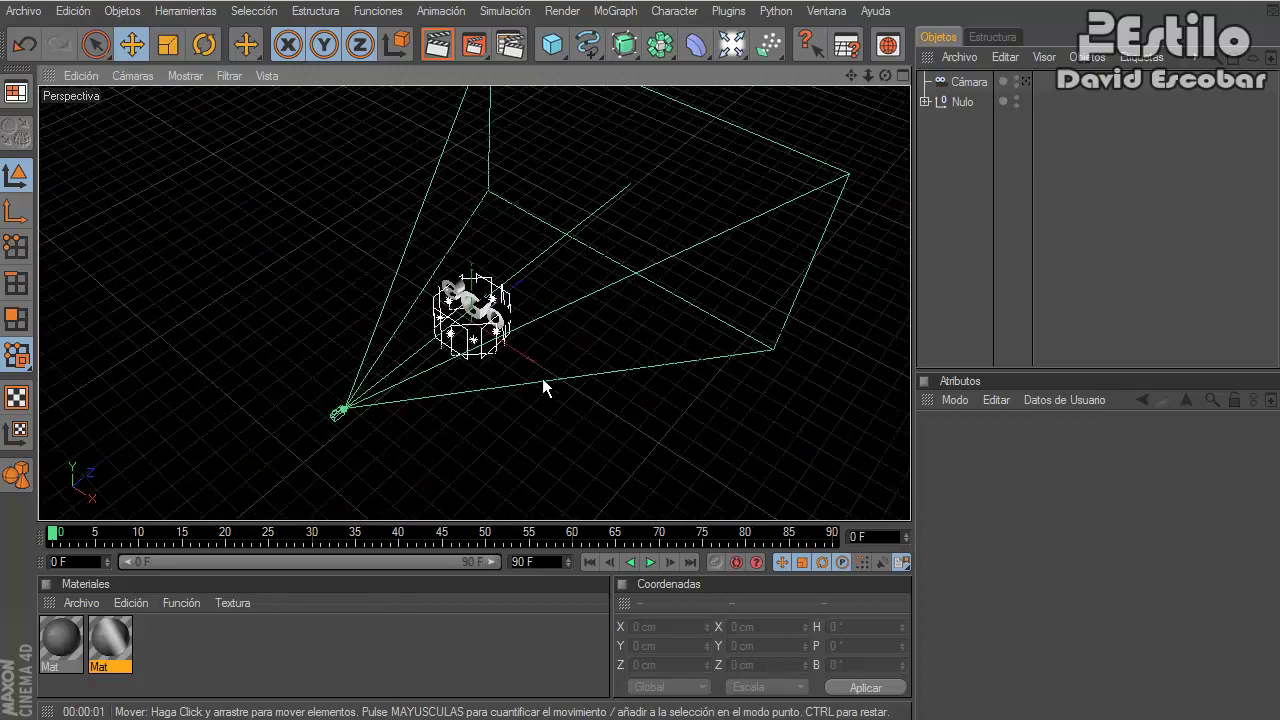
pyautogui.click(960, 102)
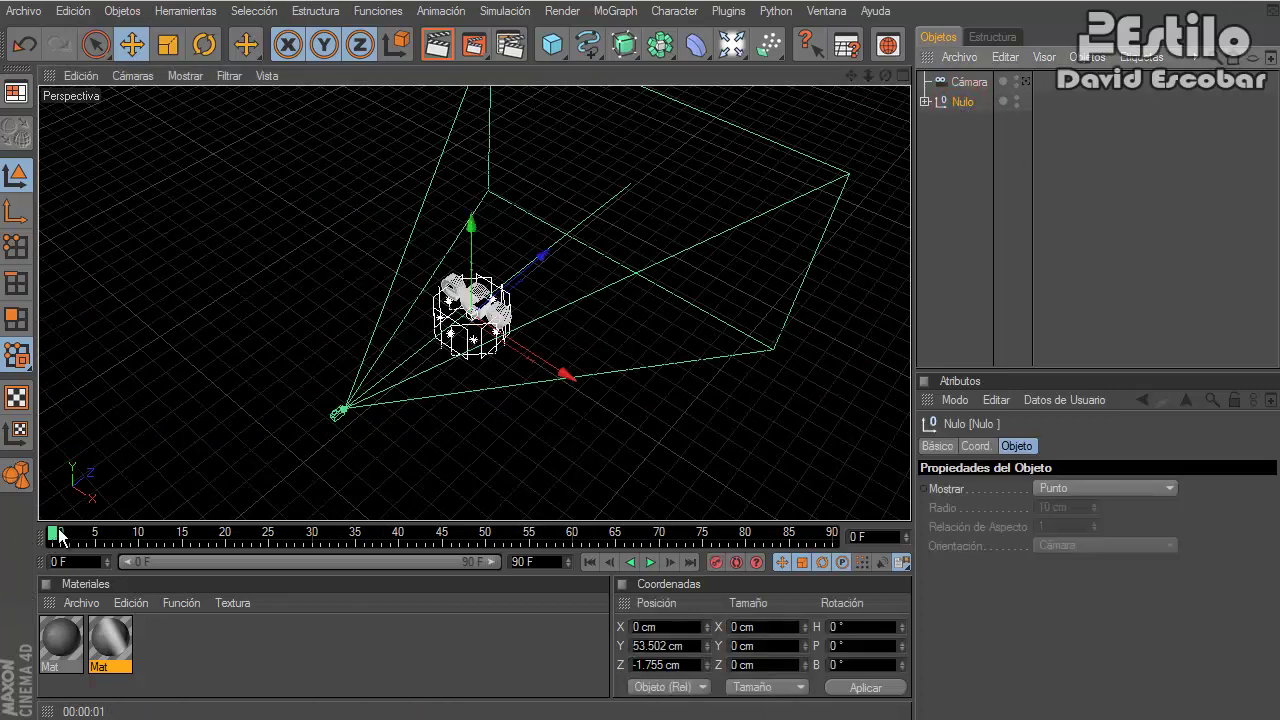
pyautogui.moveTo(55, 531)
pyautogui.mouseDown()
pyautogui.moveTo(208, 540)
pyautogui.moveTo(199, 547)
pyautogui.mouseUp()
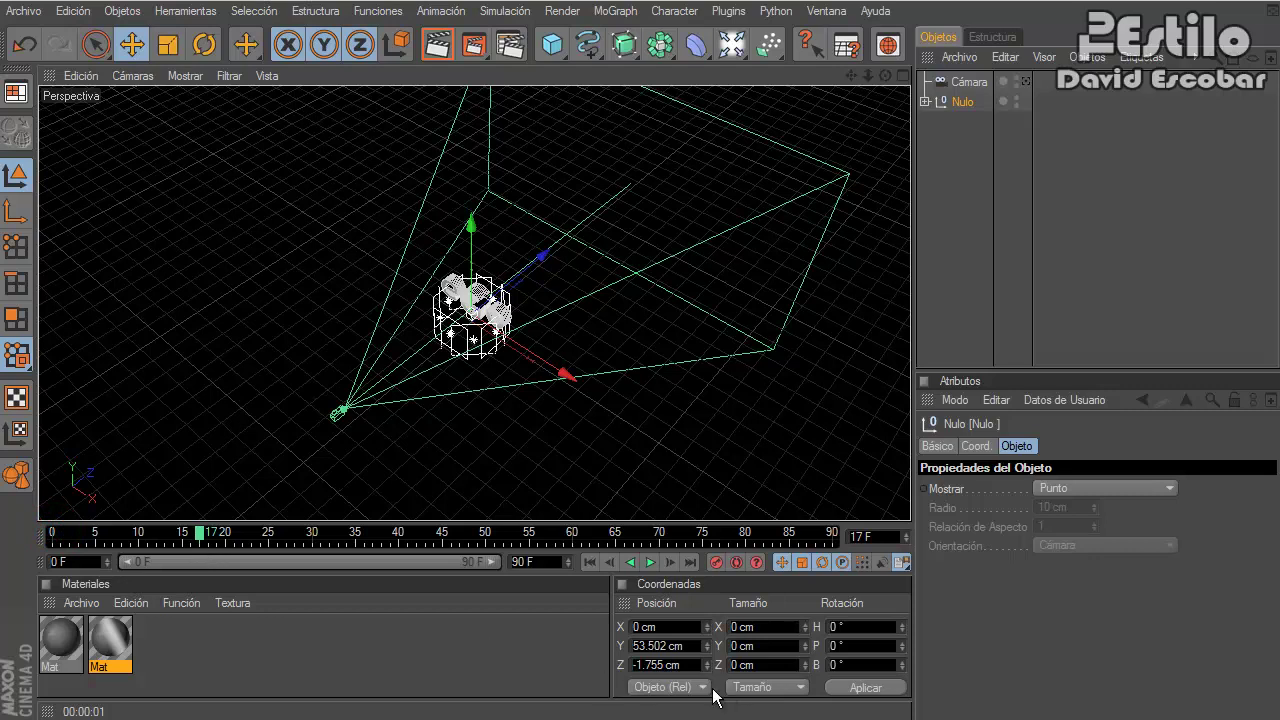
pyautogui.click(716, 564)
# - At frame 0, move Nulo to X 597.845 cm, Z -415.114 cm
pyautogui.moveTo(200, 537); pyautogui.dragTo(54, 537)
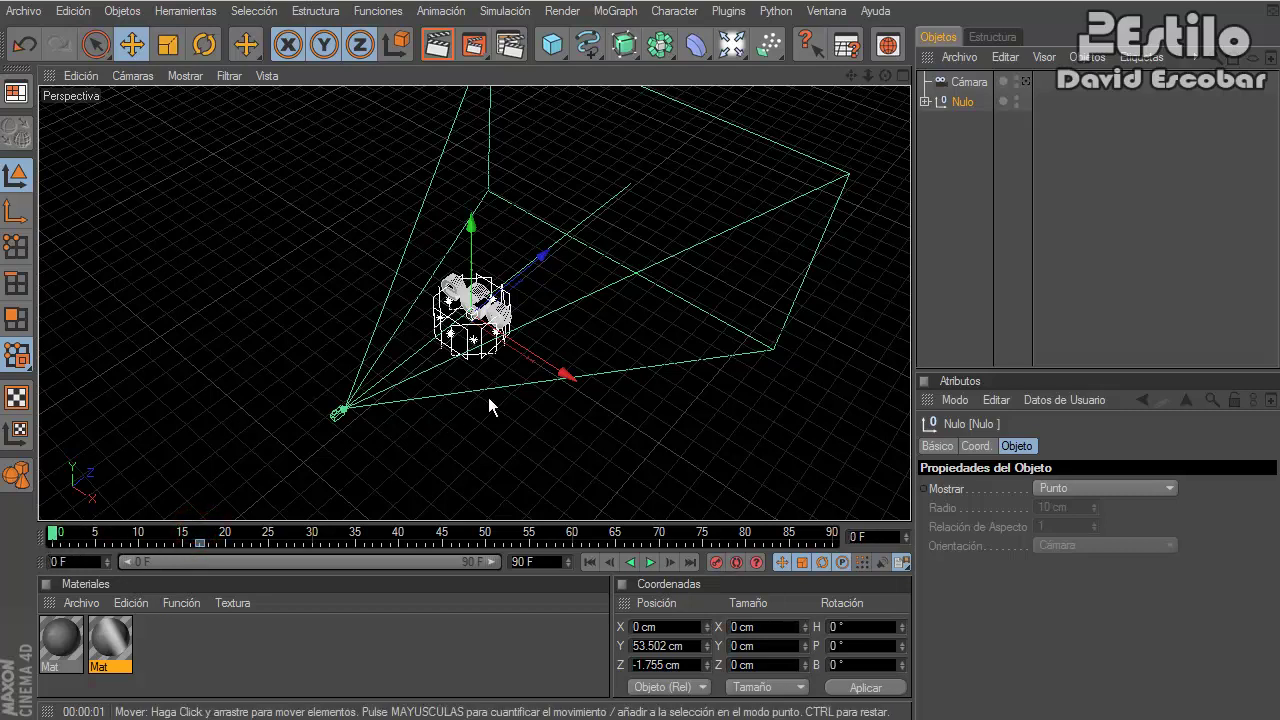
pyautogui.moveTo(528, 352)
pyautogui.mouseDown()
pyautogui.moveTo(650, 323)
pyautogui.moveTo(497, 233)
pyautogui.mouseUp()
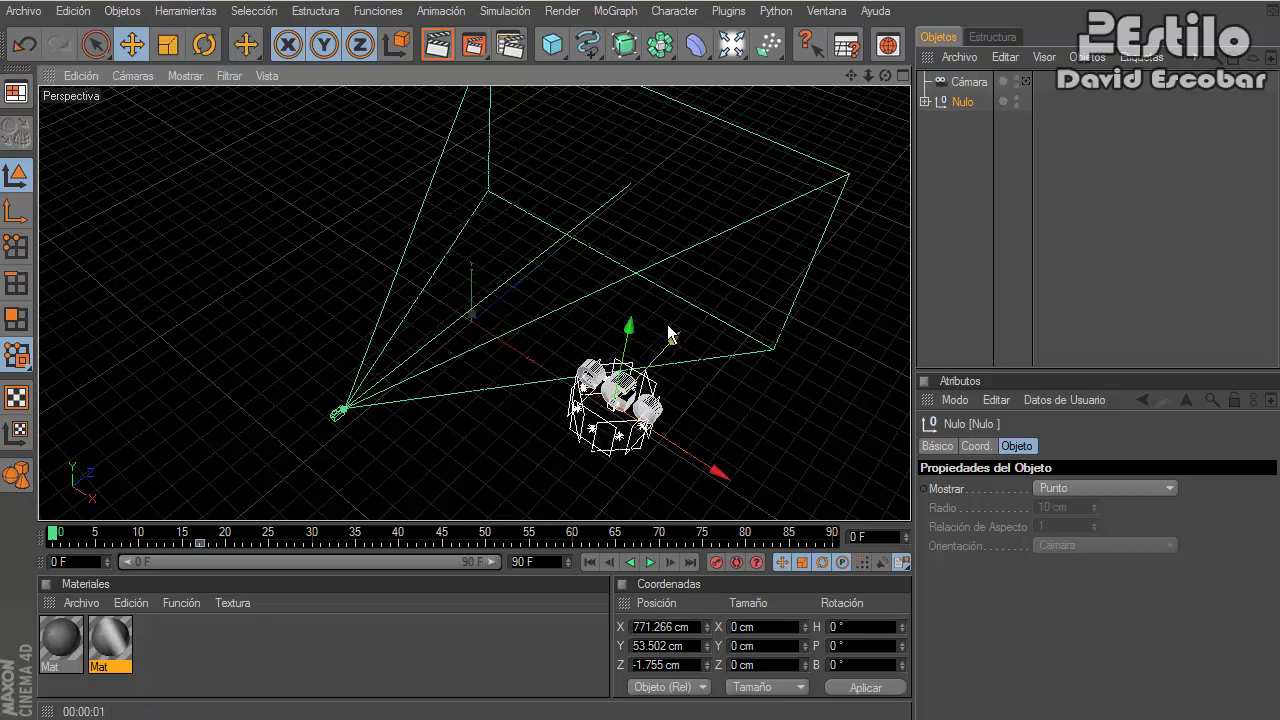
pyautogui.moveTo(669, 348); pyautogui.dragTo(638, 318)
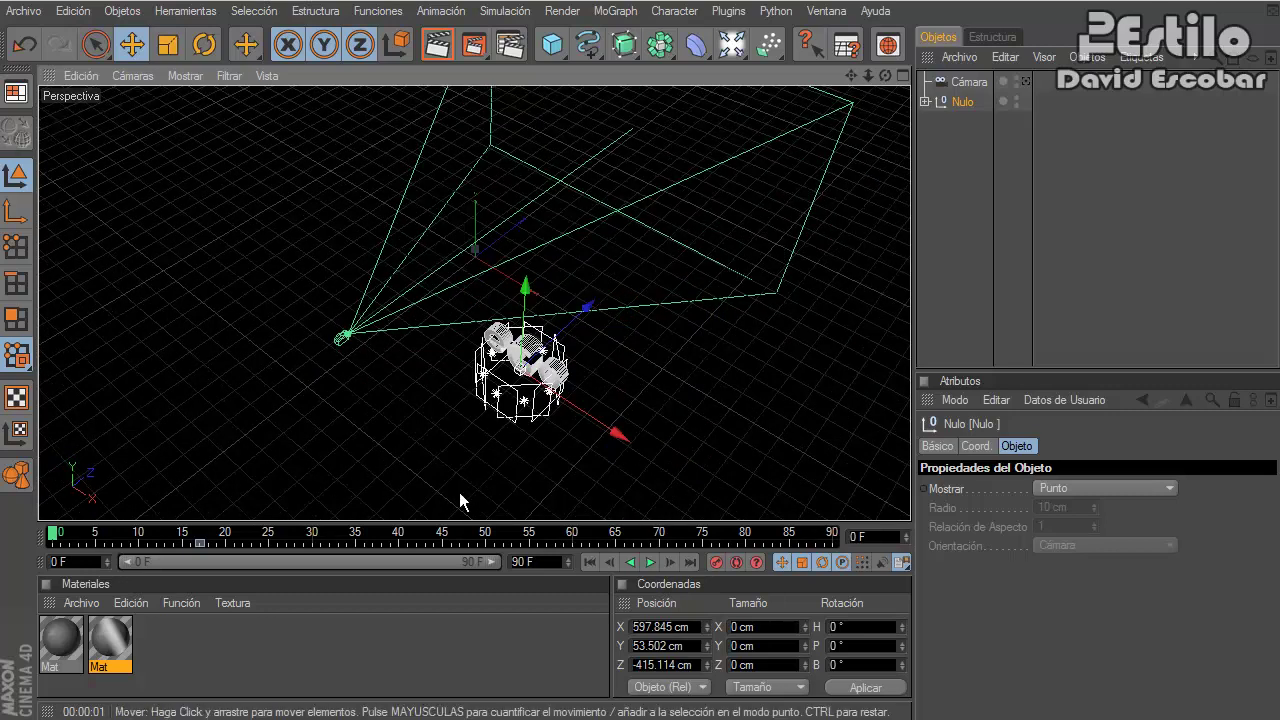
# - Rotate Nulo to H 90° at frame 0, record the key, and scrub to preview
pyautogui.click(203, 45)
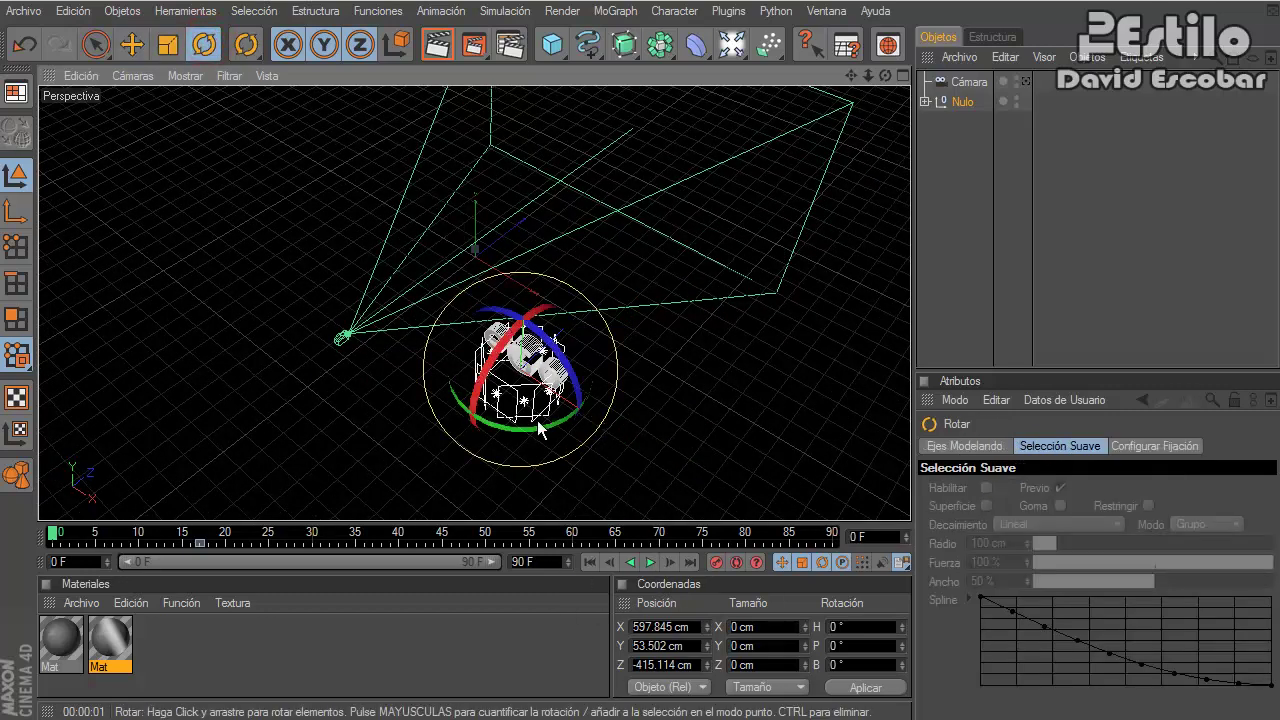
pyautogui.moveTo(543, 428)
pyautogui.mouseDown()
pyautogui.moveTo(681, 366)
pyautogui.moveTo(577, 463)
pyautogui.moveTo(808, 316)
pyautogui.mouseUp()
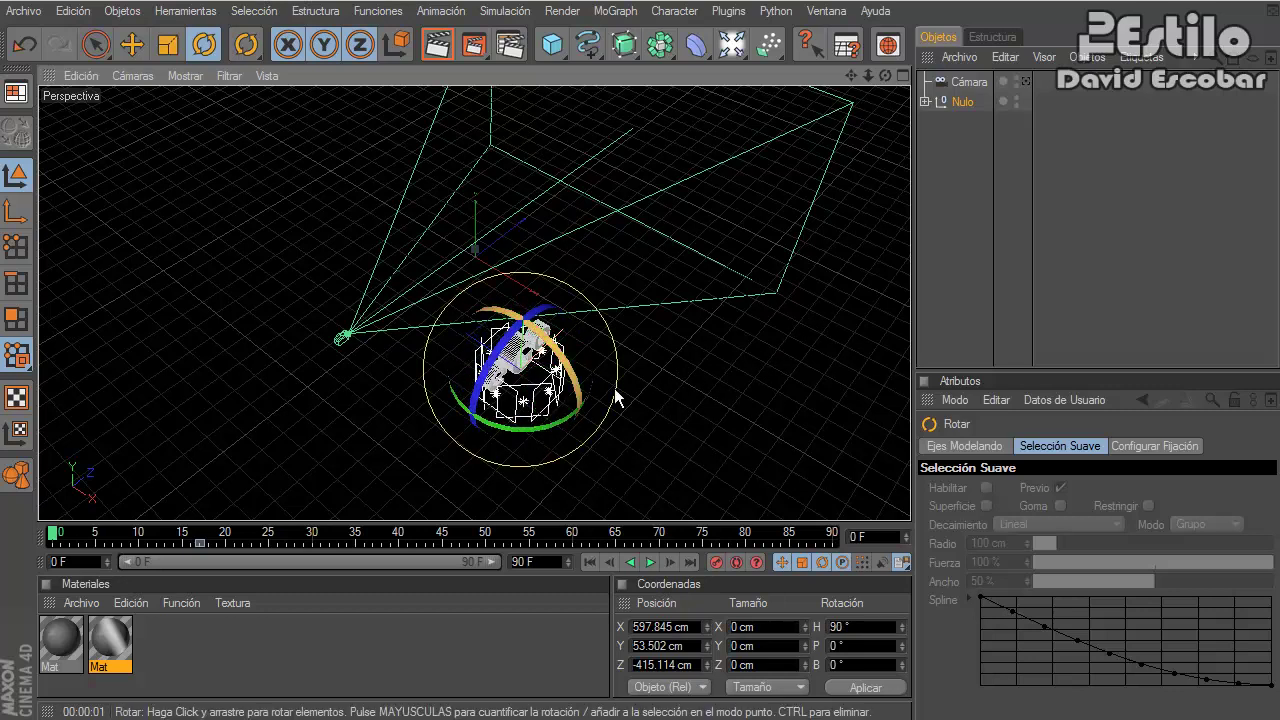
pyautogui.click(1001, 225)
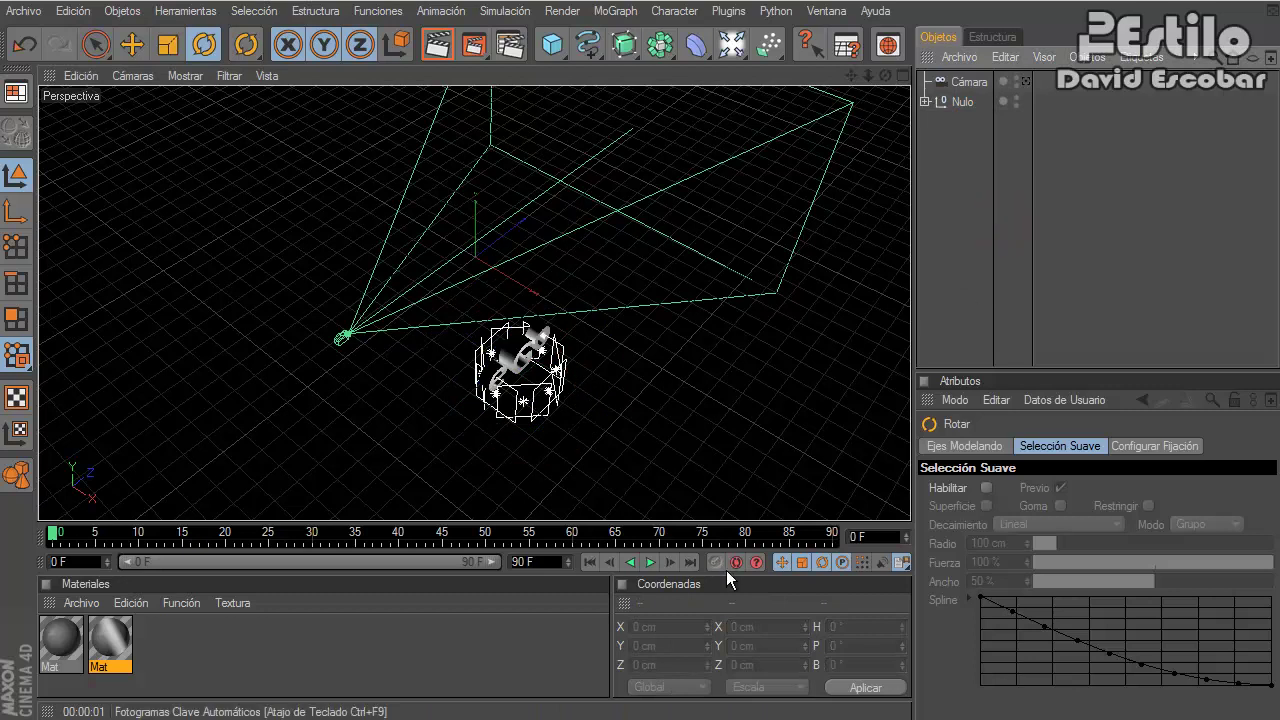
pyautogui.click(965, 102)
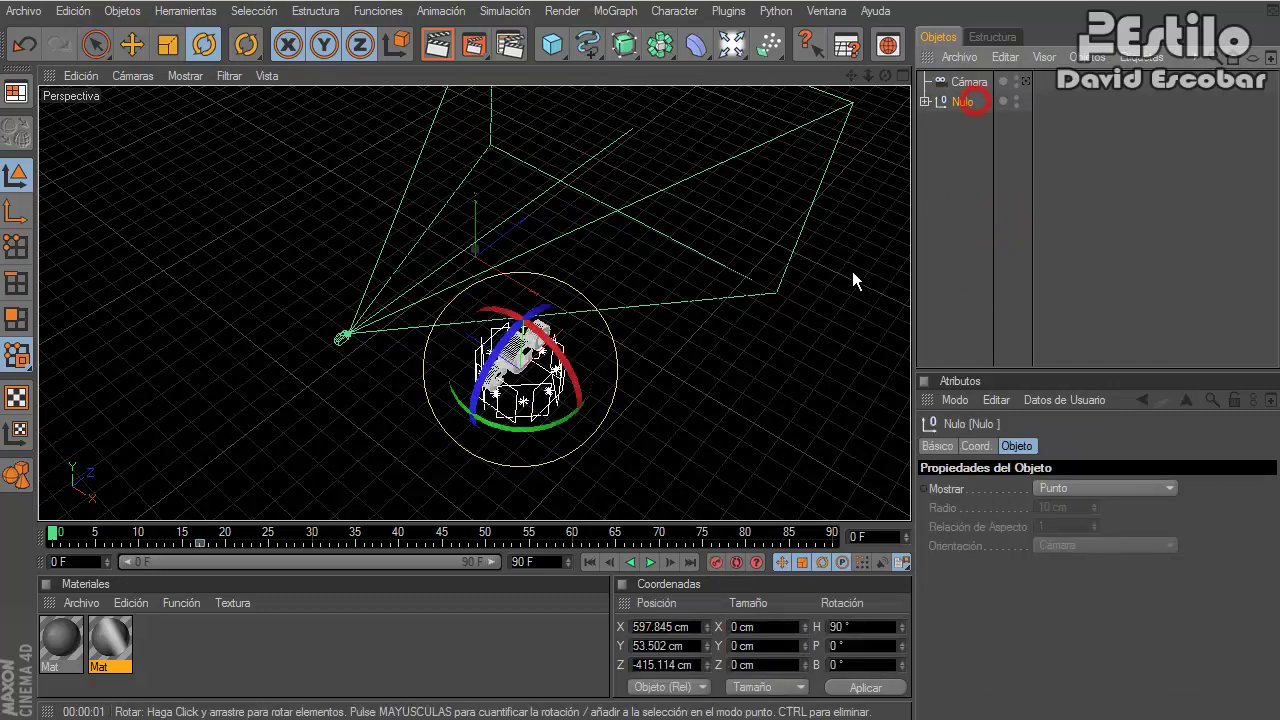
pyautogui.click(716, 563)
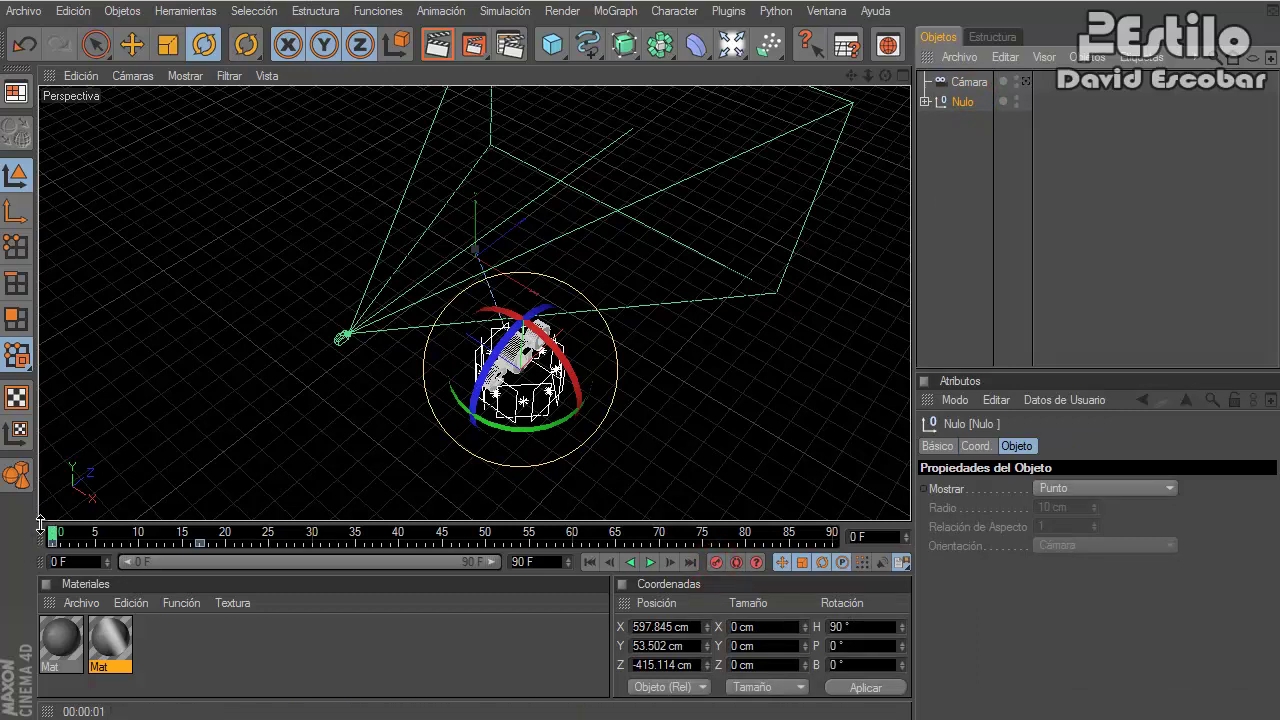
pyautogui.moveTo(53, 550); pyautogui.dragTo(60, 547)
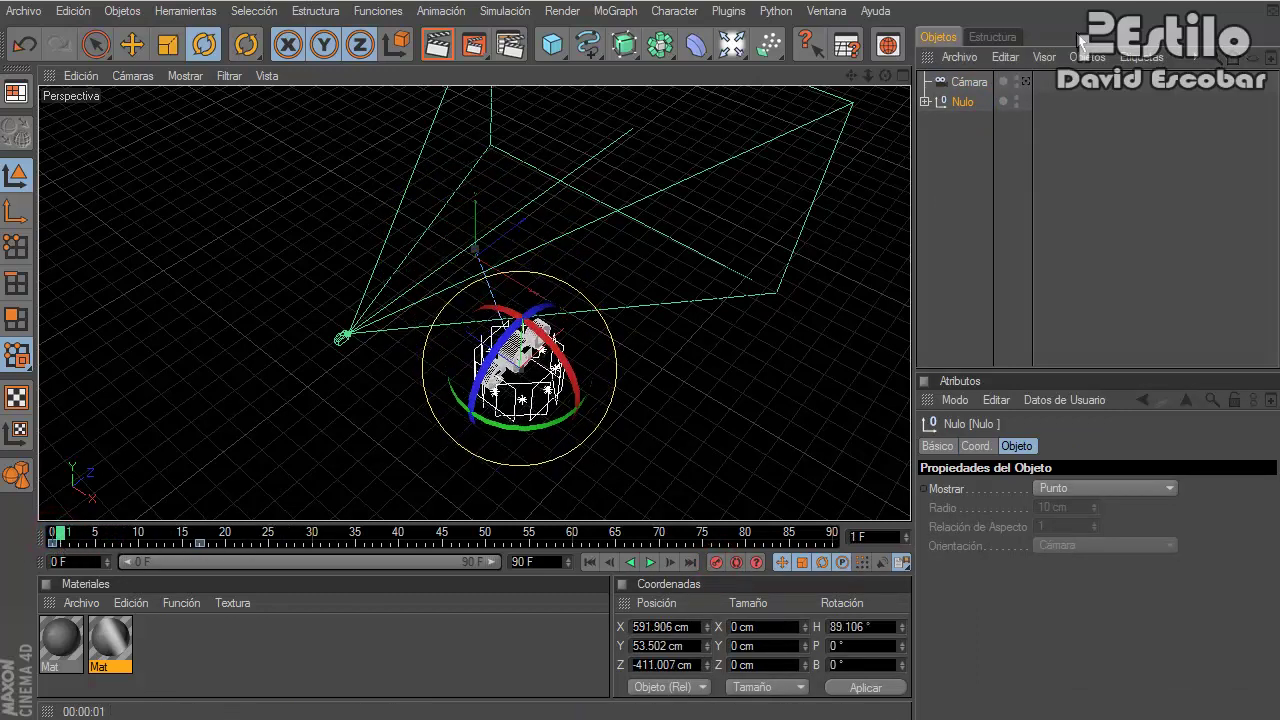
# - Preview the animation through the camera, then step back to frame 8
pyautogui.click(1025, 82)
pyautogui.click(50, 537)
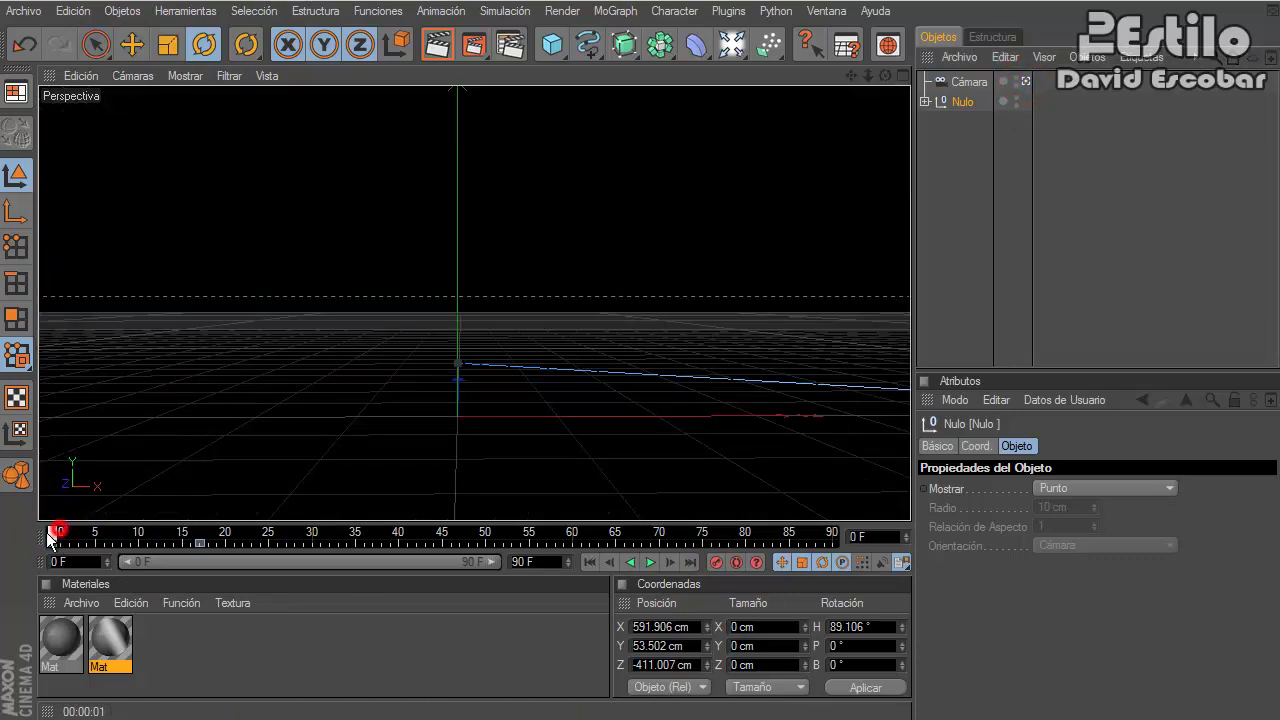
pyautogui.moveTo(50, 537)
pyautogui.mouseDown()
pyautogui.moveTo(228, 545)
pyautogui.moveTo(167, 545)
pyautogui.moveTo(133, 558)
pyautogui.moveTo(176, 557)
pyautogui.moveTo(111, 582)
pyautogui.moveTo(253, 566)
pyautogui.mouseUp()
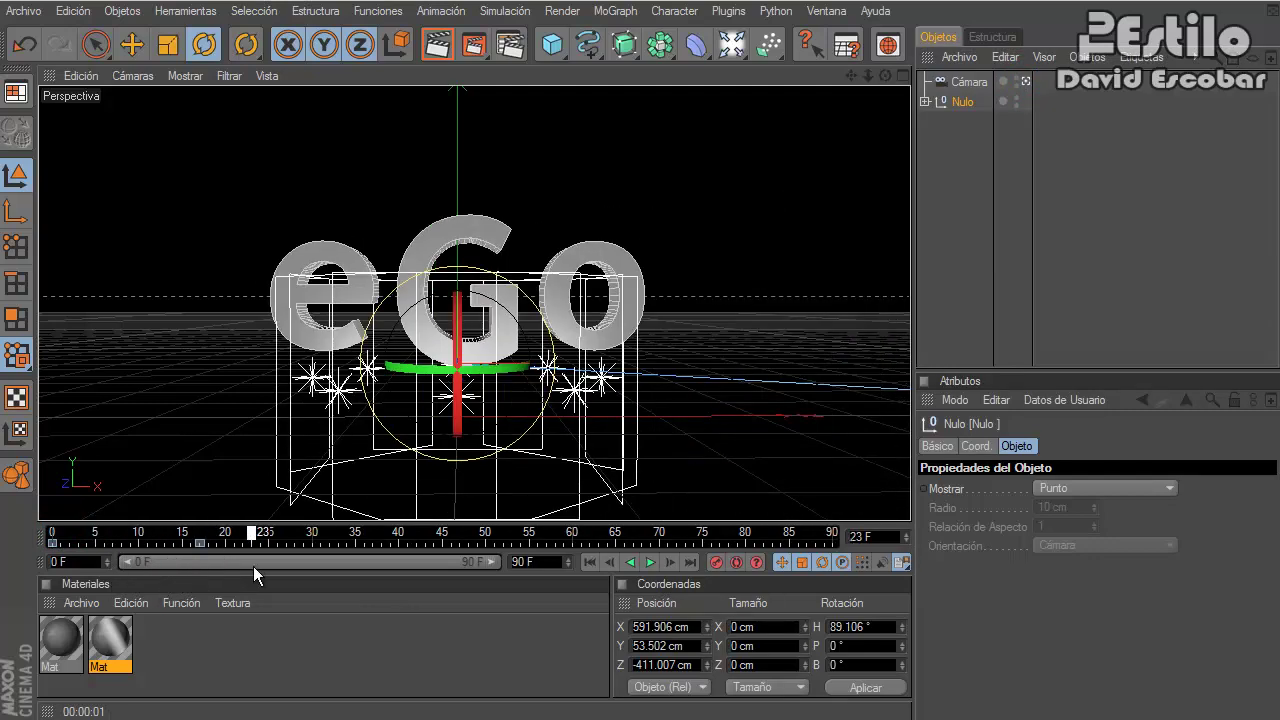
pyautogui.click(1025, 81)
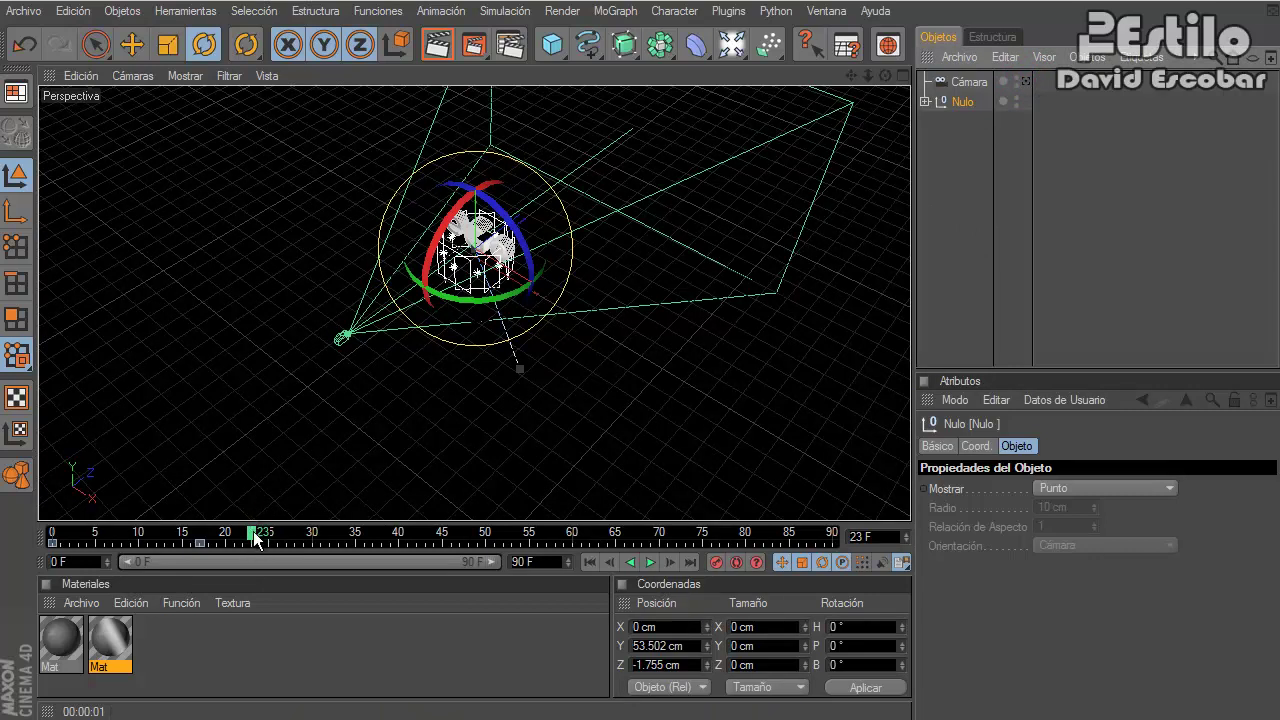
pyautogui.moveTo(255, 540); pyautogui.dragTo(139, 540)
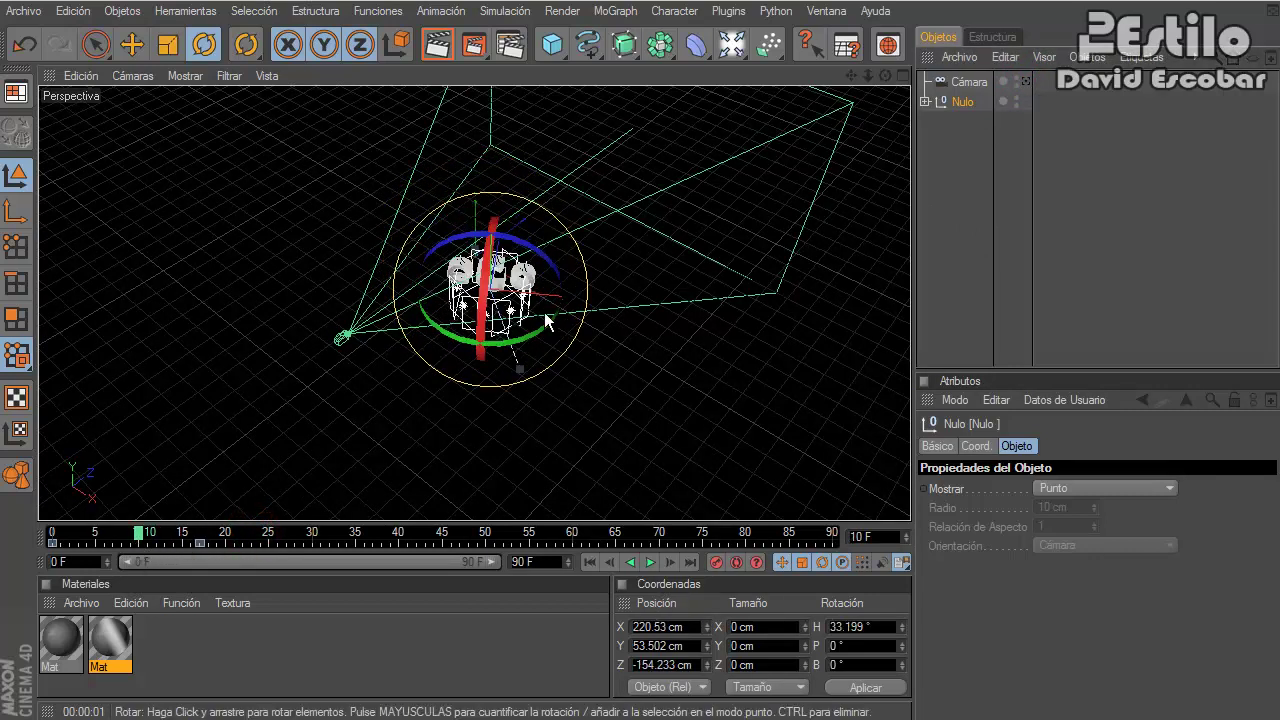
pyautogui.moveTo(139, 534); pyautogui.dragTo(120, 534)
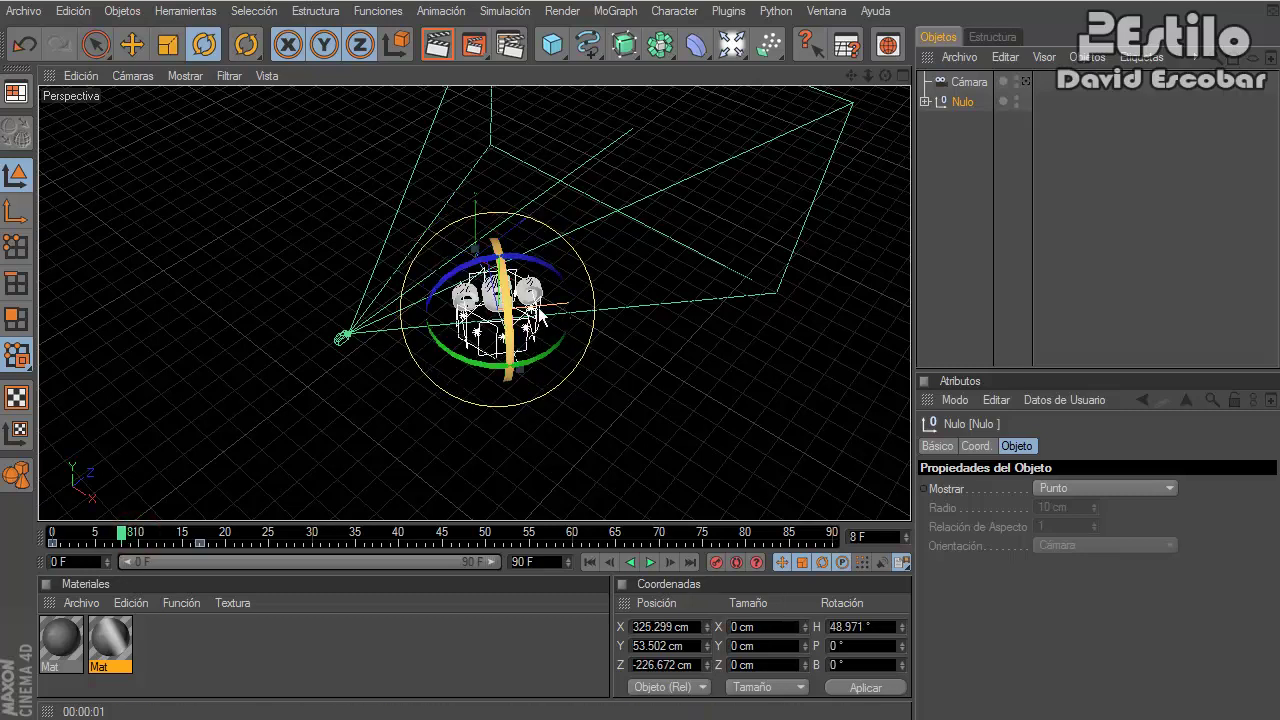
# - Slide Nulo along X to about X 233.6 cm, Z -332 cm, recording a key at frame 8
pyautogui.click(106, 50)
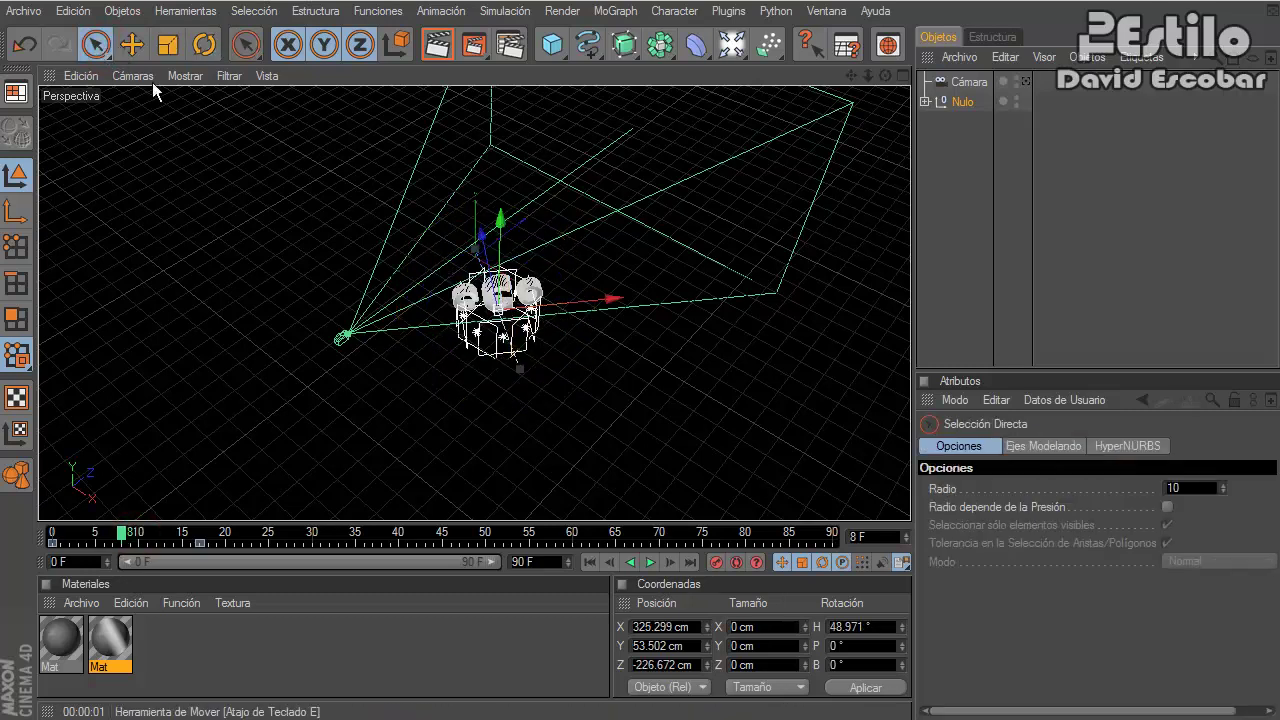
pyautogui.moveTo(606, 301); pyautogui.dragTo(640, 315)
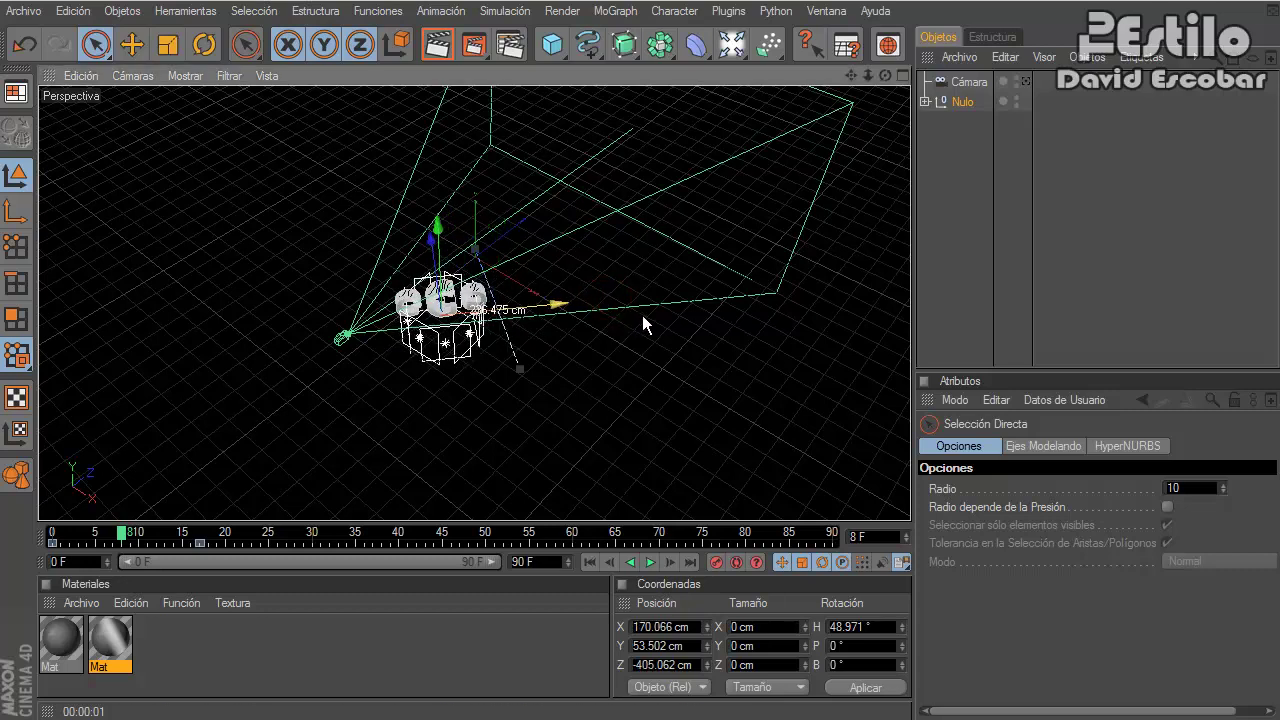
pyautogui.moveTo(548, 302); pyautogui.dragTo(636, 316)
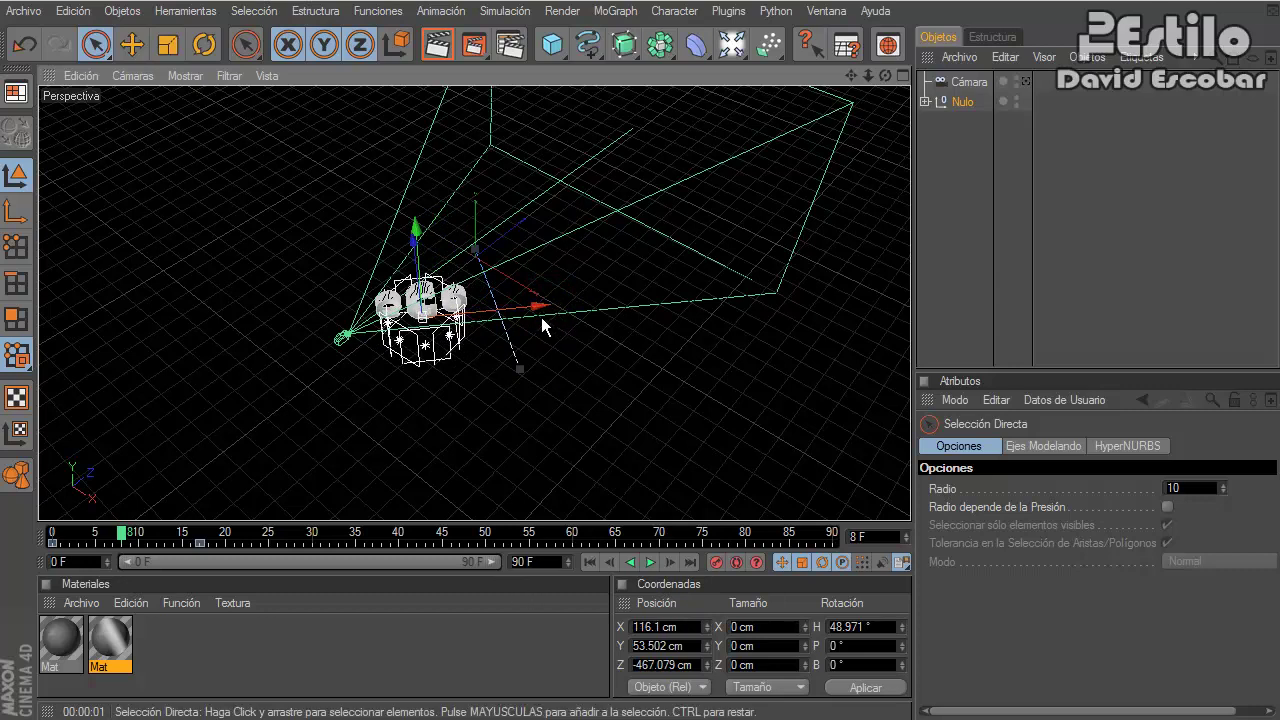
pyautogui.click(716, 563)
pyautogui.moveTo(519, 310)
pyautogui.mouseDown()
pyautogui.moveTo(641, 315)
pyautogui.moveTo(493, 310)
pyautogui.mouseUp()
pyautogui.moveTo(641, 315); pyautogui.dragTo(641, 315)
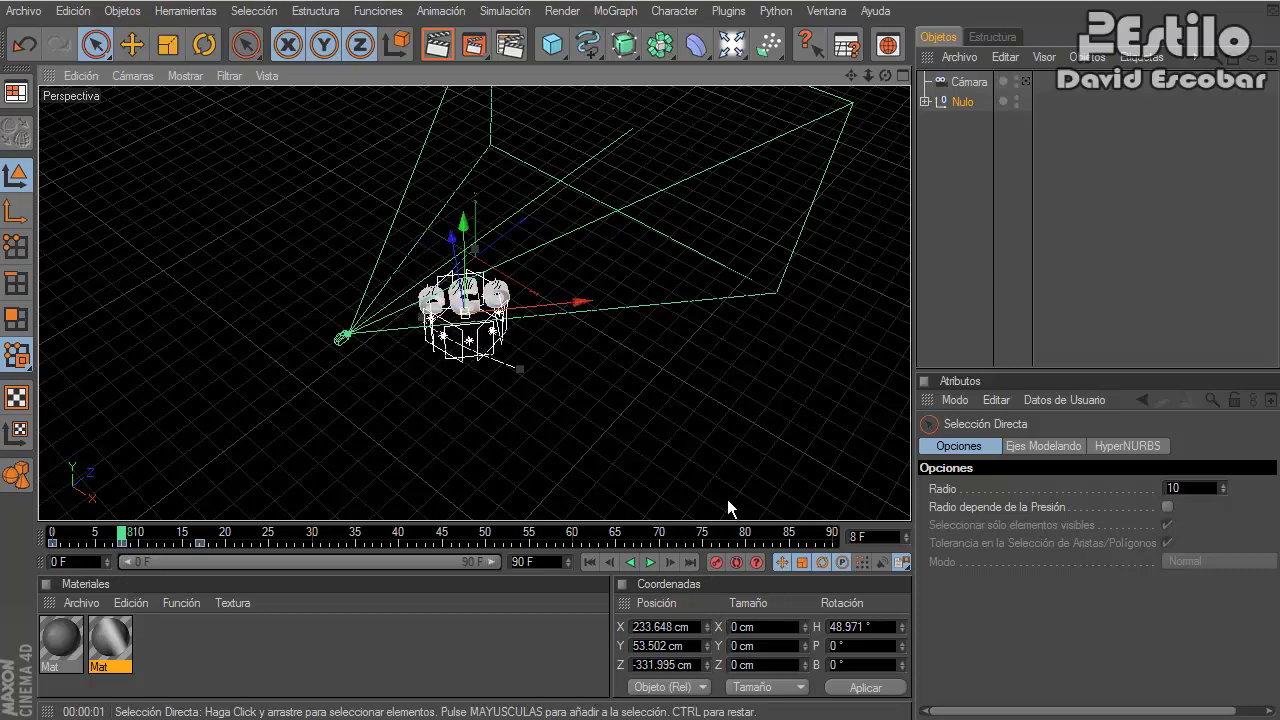
pyautogui.click(716, 562)
# - View through Cámara and scrub the animation to frame 29
pyautogui.click(990, 278)
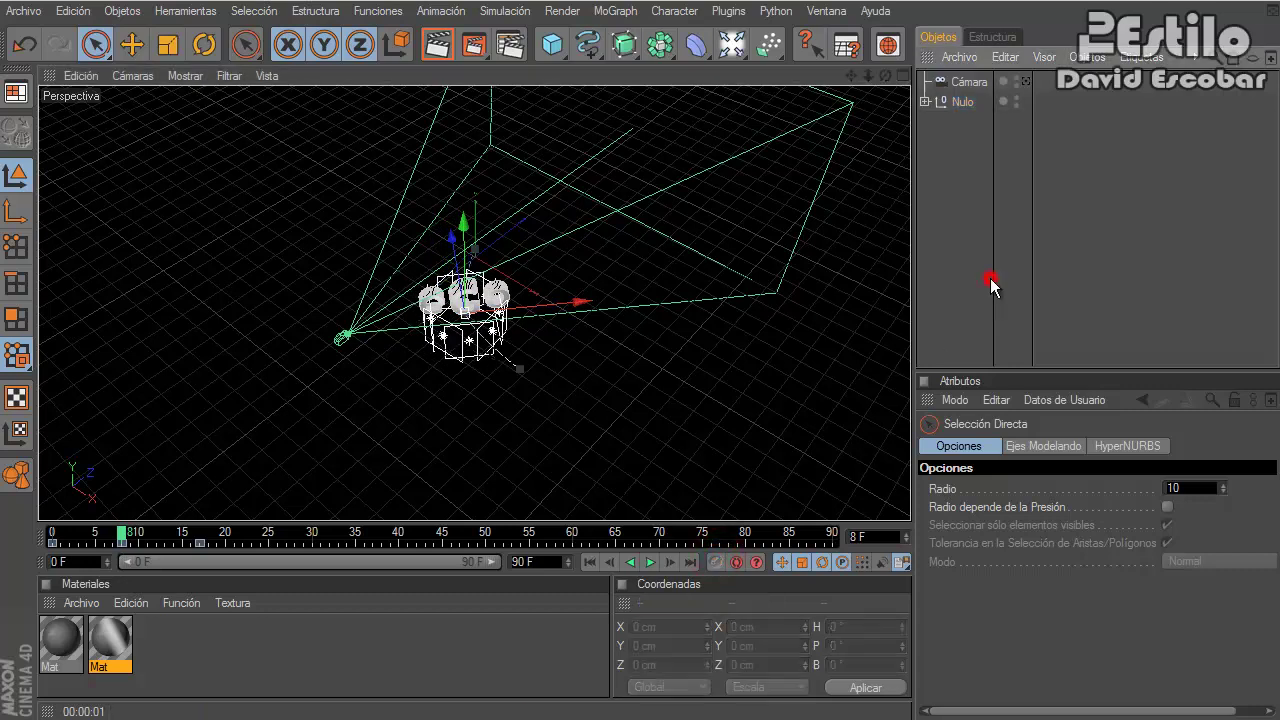
pyautogui.click(1025, 81)
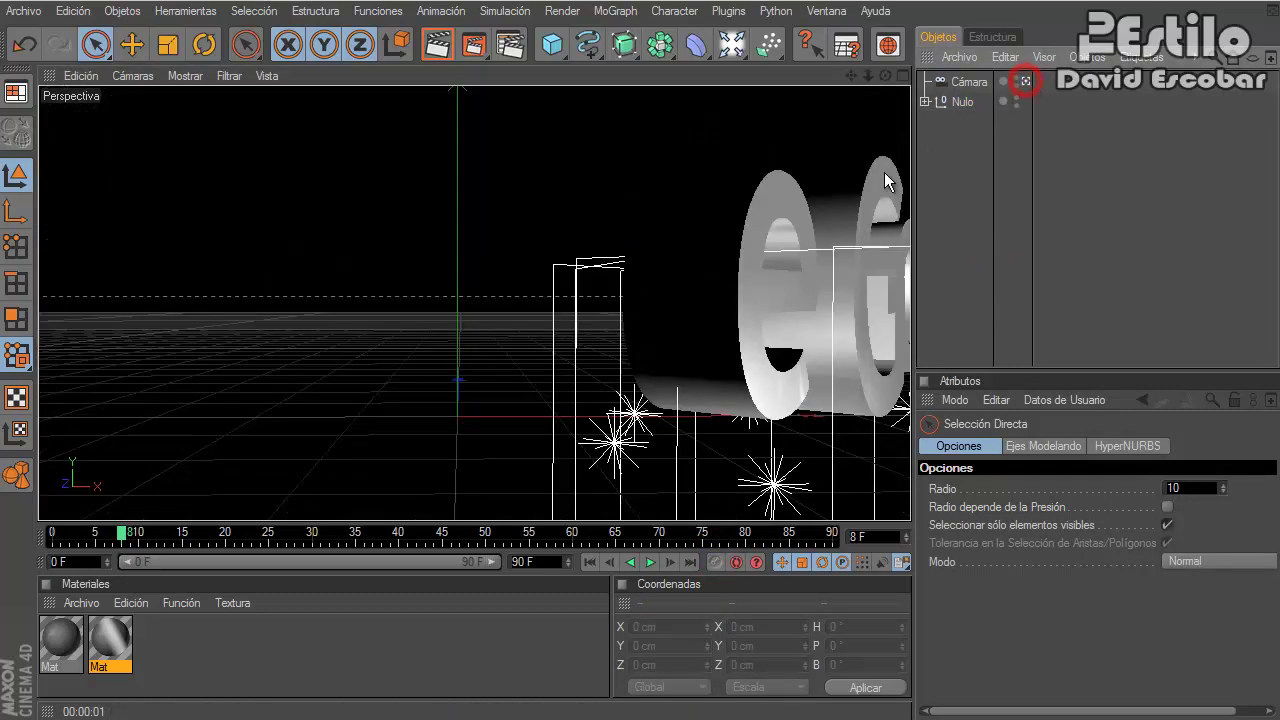
pyautogui.moveTo(120, 535)
pyautogui.mouseDown()
pyautogui.moveTo(251, 532)
pyautogui.moveTo(101, 550)
pyautogui.moveTo(270, 525)
pyautogui.moveTo(214, 532)
pyautogui.moveTo(321, 532)
pyautogui.moveTo(120, 556)
pyautogui.moveTo(300, 542)
pyautogui.mouseUp()
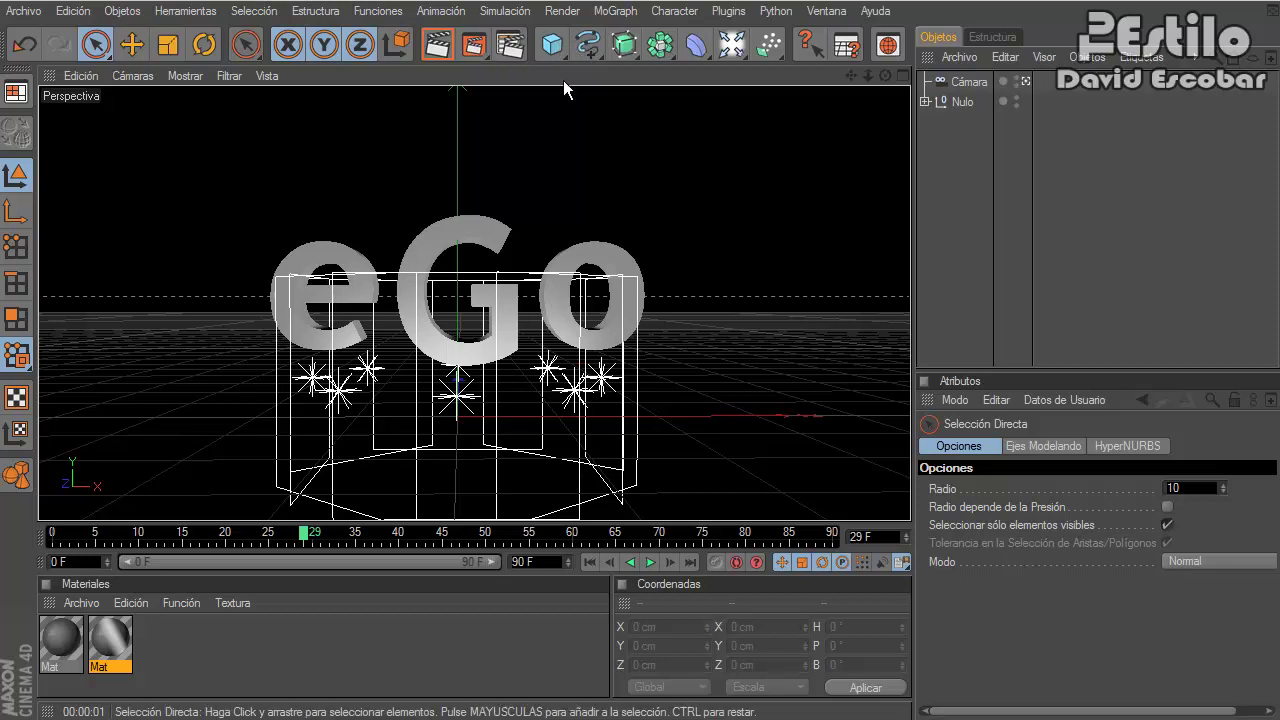
pyautogui.click(473, 46)
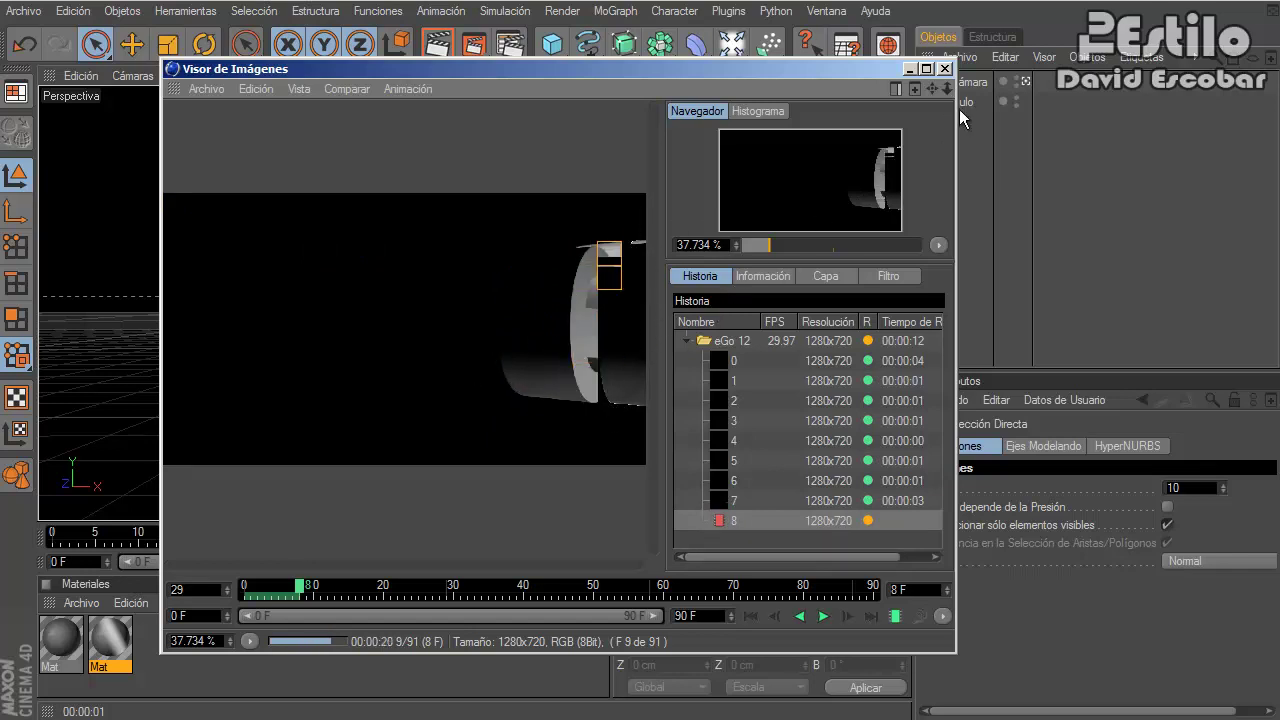
pyautogui.click(944, 70)
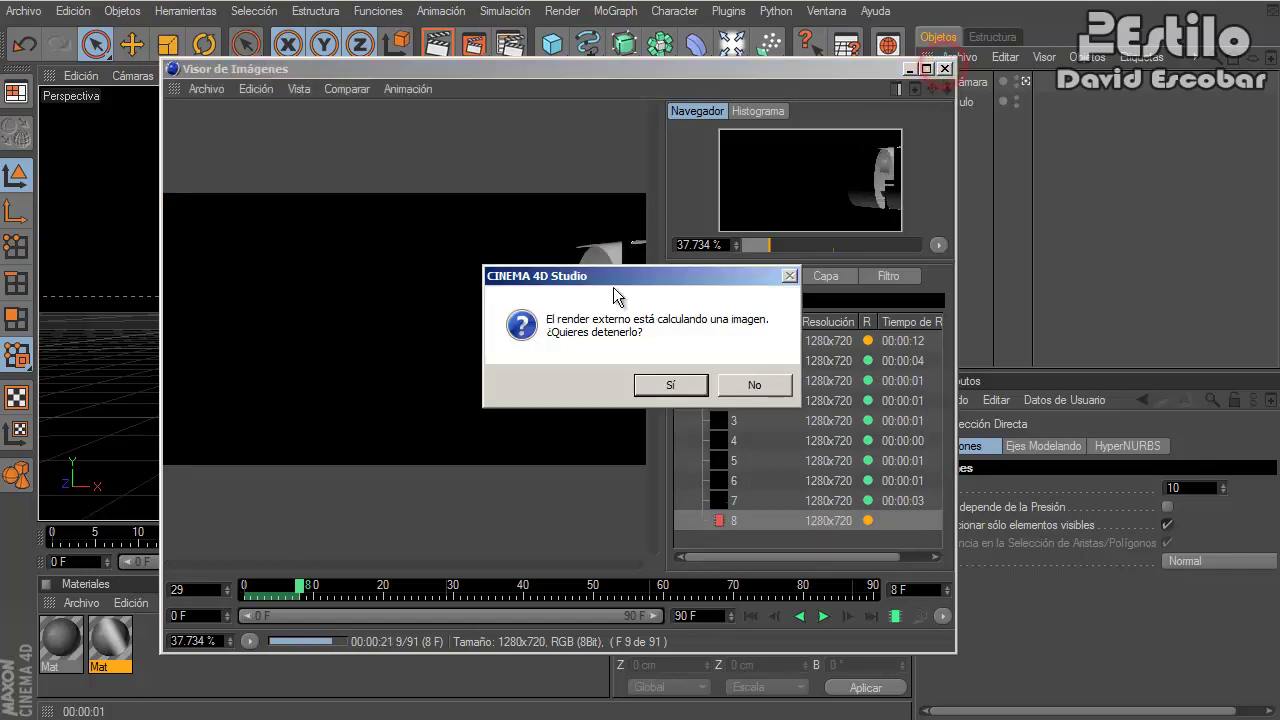
pyautogui.click(670, 388)
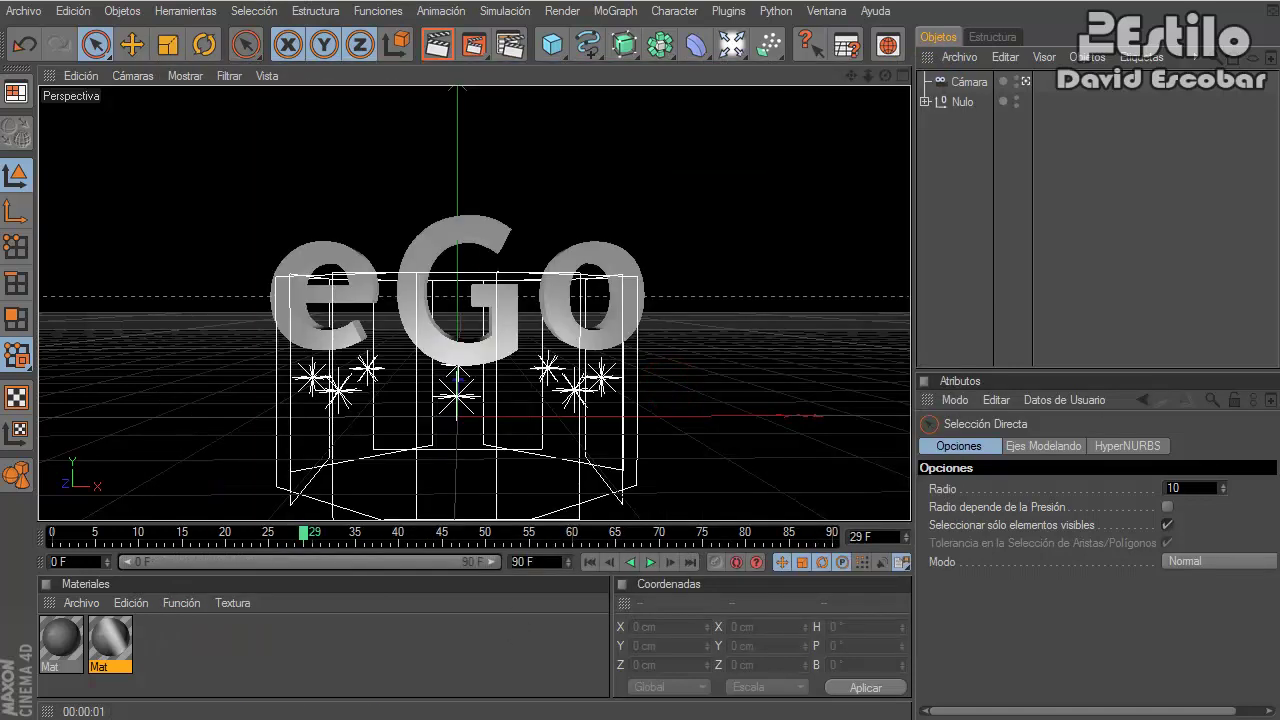
# - In After Effects, scrub the intro eGo comp from frame 12 to 1;04 to preview the flashes over the text
pyautogui.hotkey('alt', 'Tab')
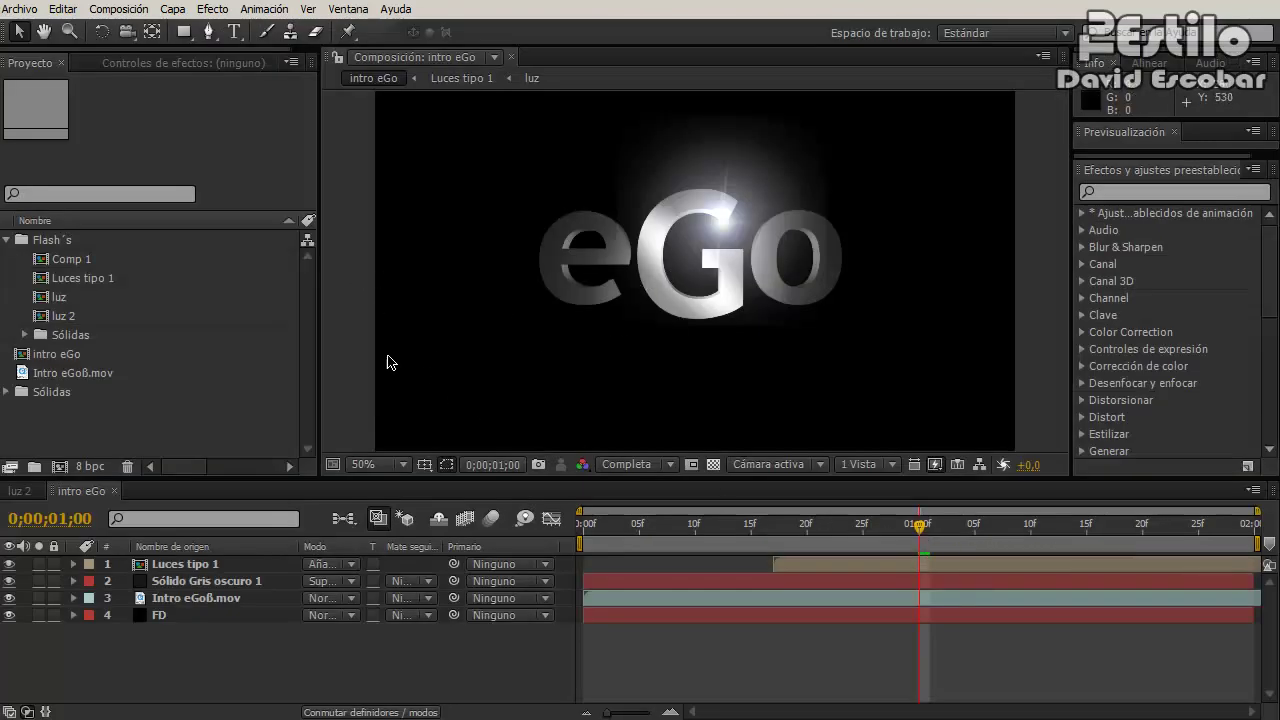
pyautogui.click(751, 528)
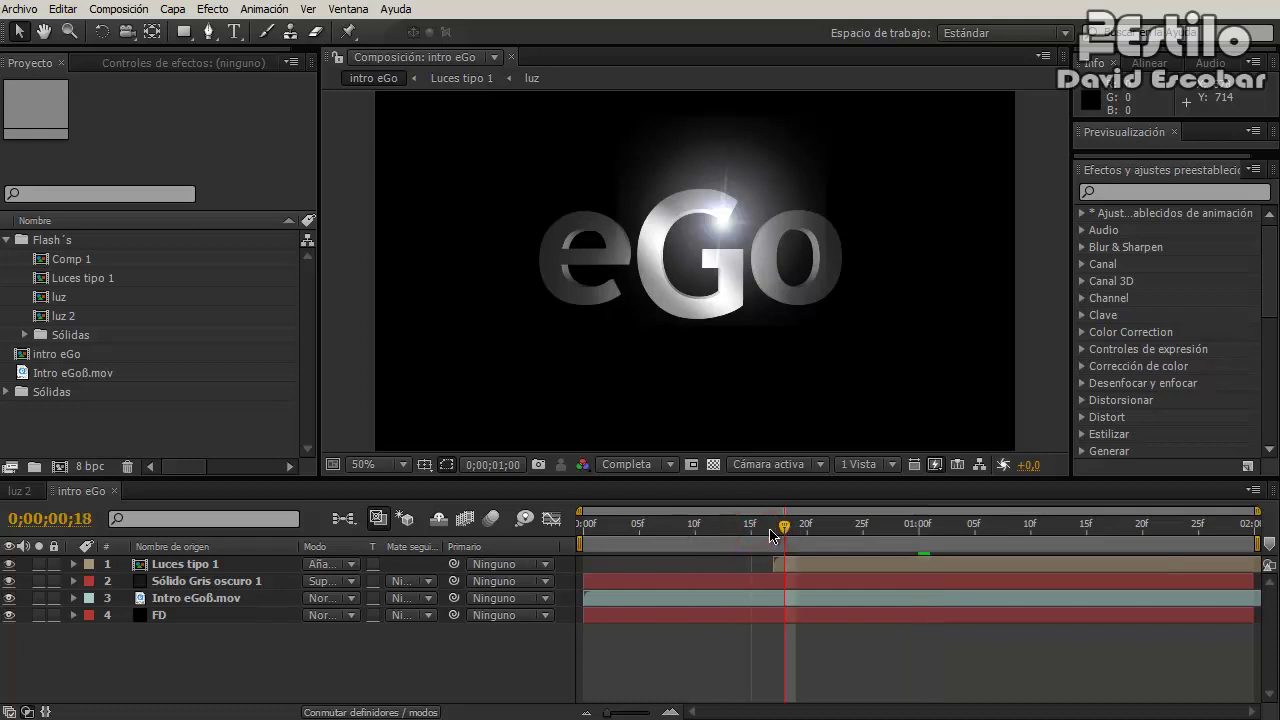
pyautogui.click(717, 528)
pyautogui.moveTo(706, 528); pyautogui.dragTo(896, 528)
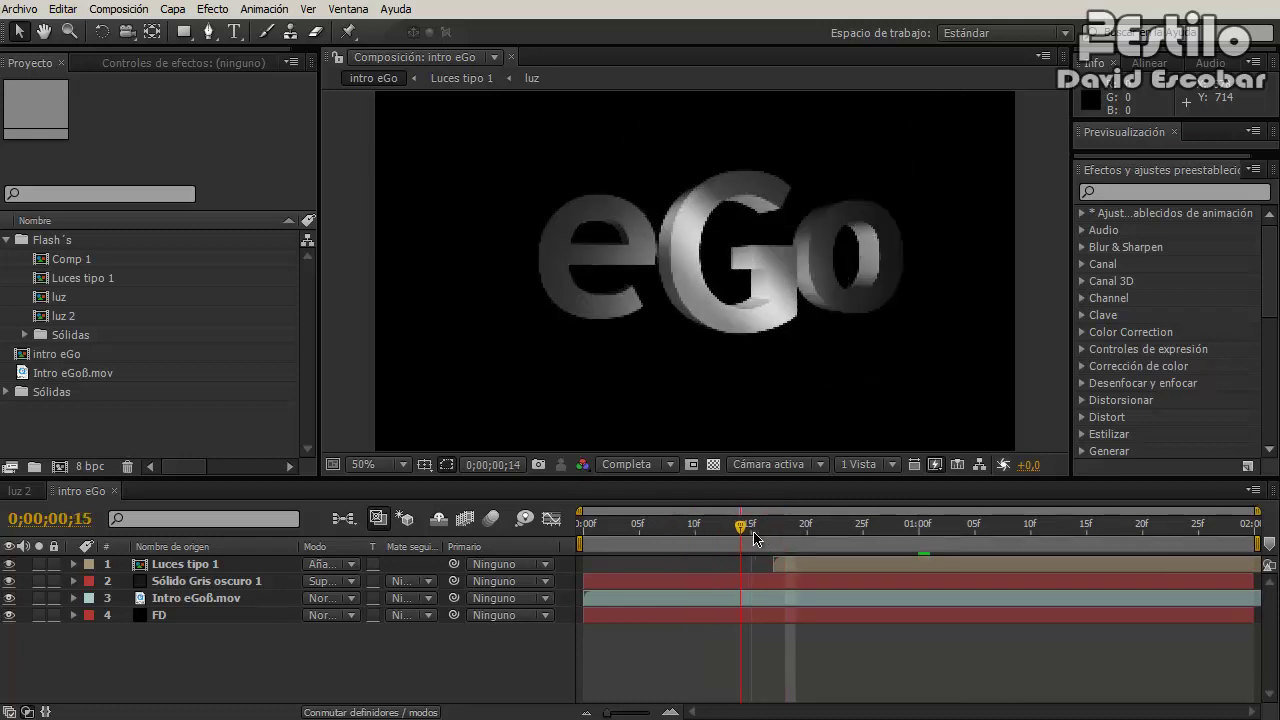
pyautogui.click(964, 544)
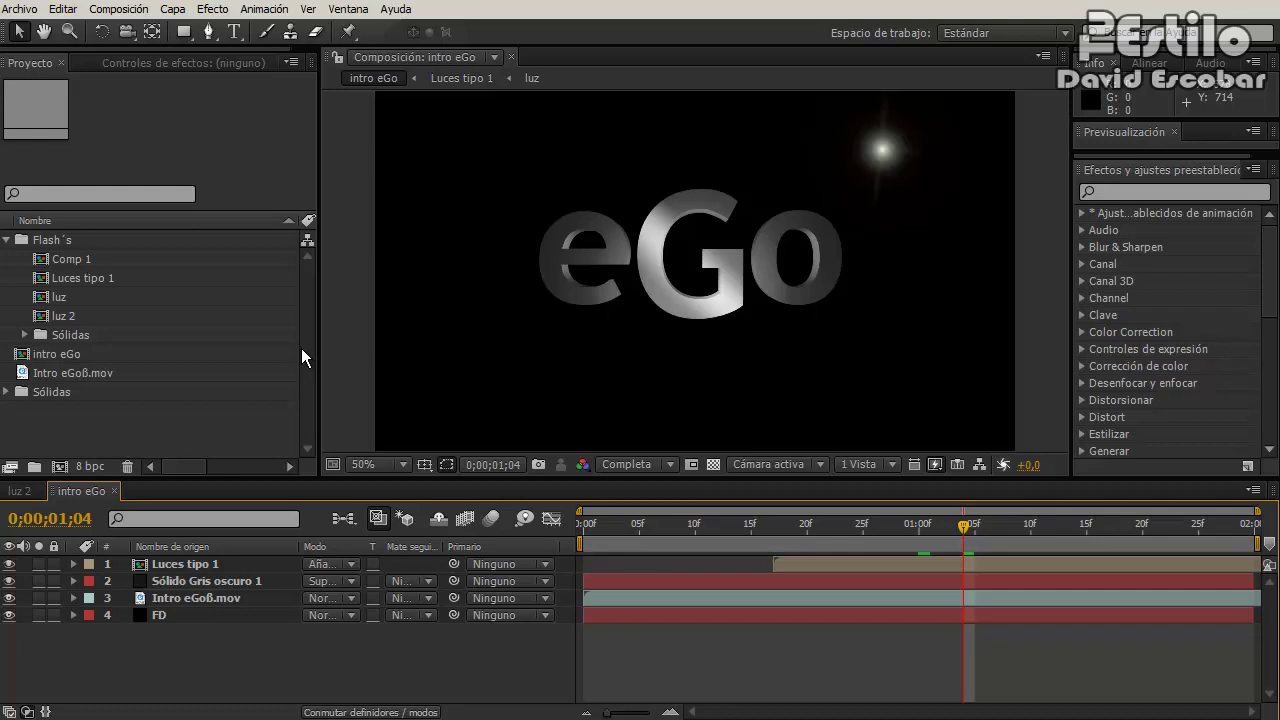
# - Create the composition 'intro eGo tuto' with the HDV/HDTV 720 29,97 preset and a 0;00;02;00 duration
pyautogui.hotkey('ctrl', 'n')
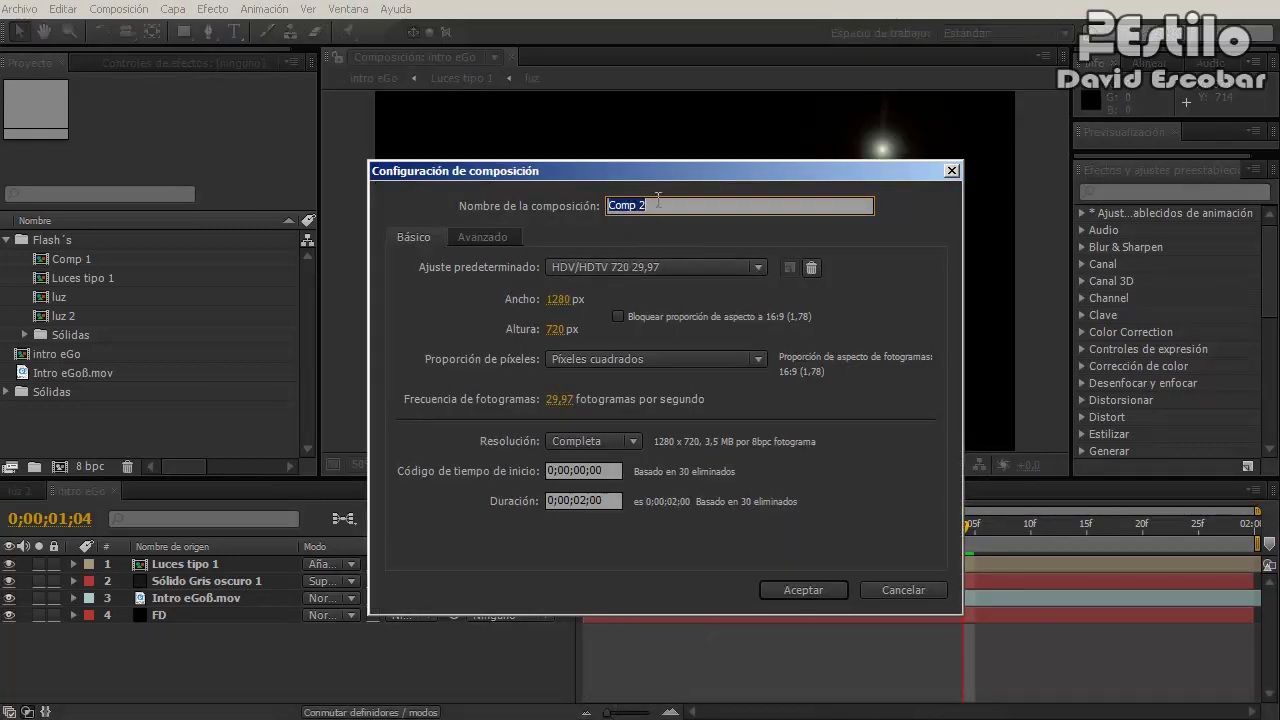
pyautogui.click(658, 200)
pyautogui.write('intro eGo ')
pyautogui.write('tuto')
pyautogui.click(636, 266)
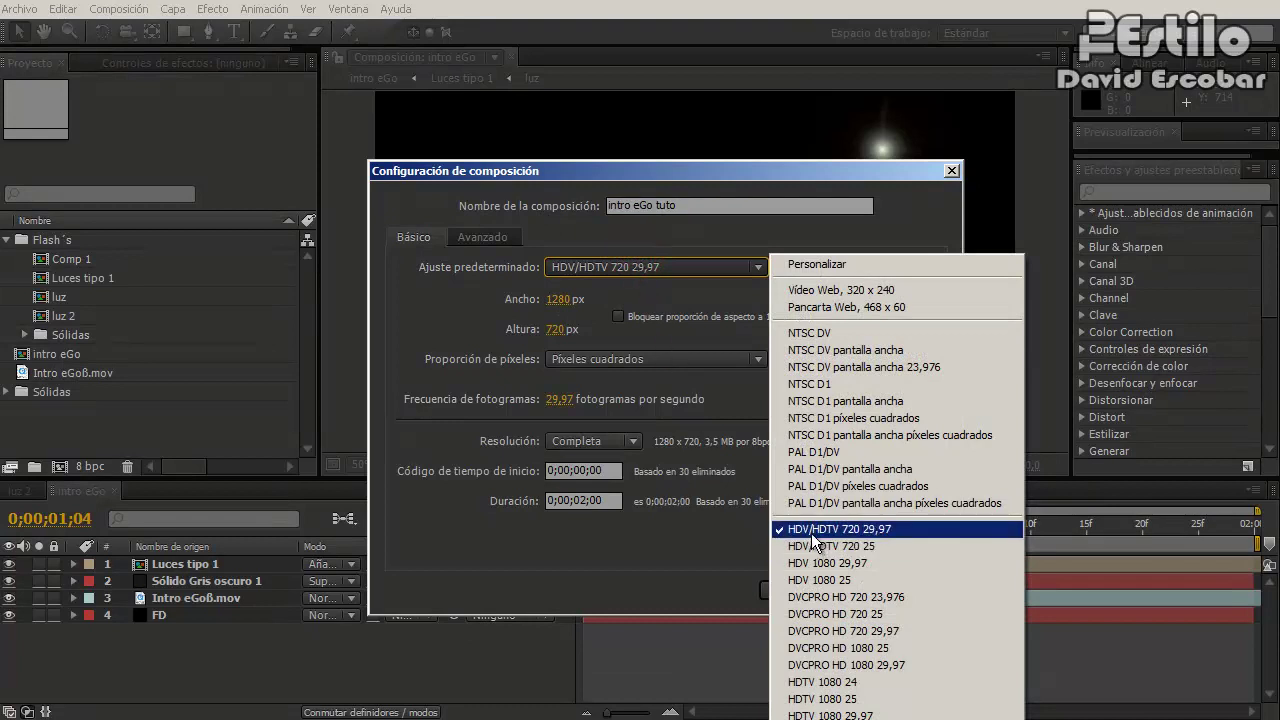
pyautogui.click(870, 529)
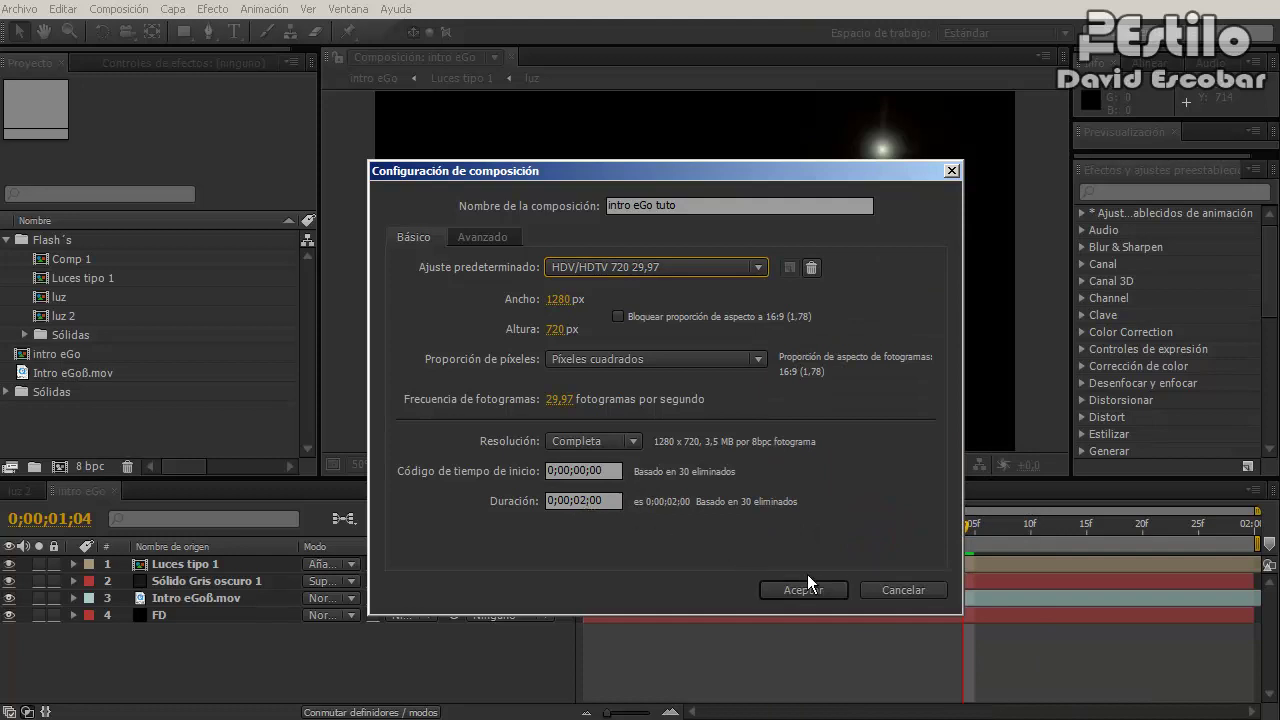
pyautogui.click(828, 591)
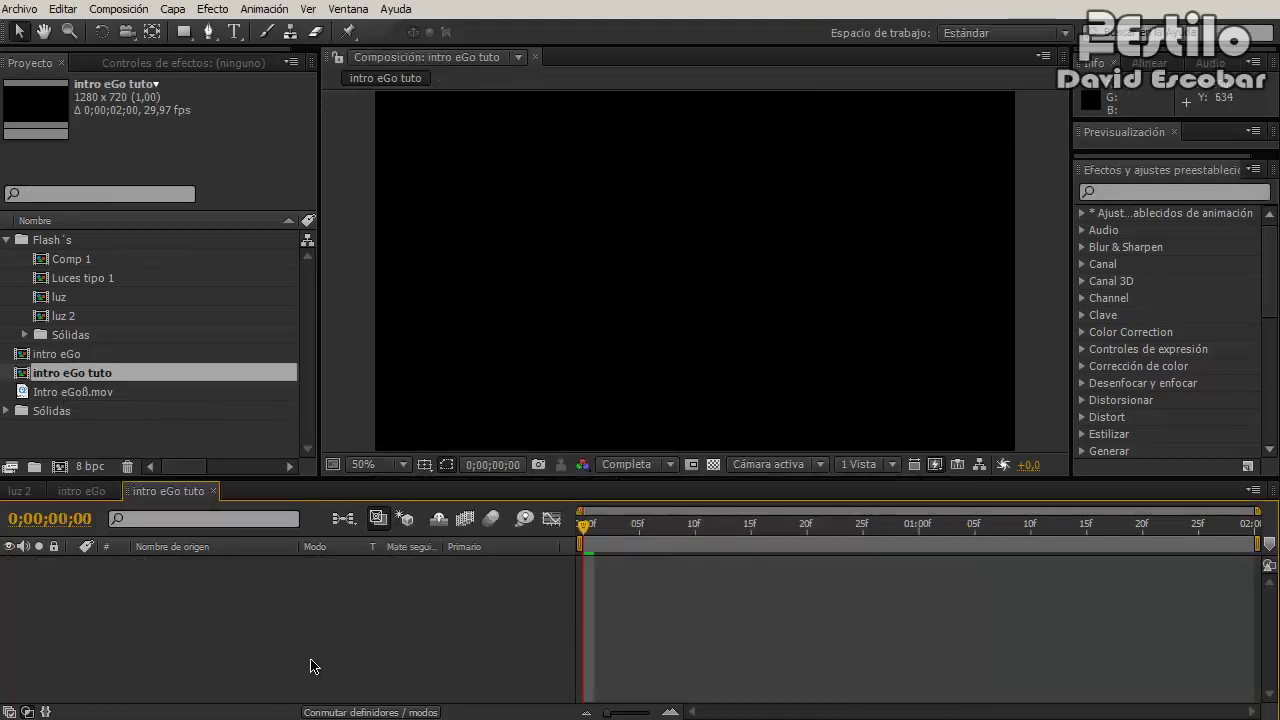
# - Open the material de Tu Estilo folder in Explorer and drag eGo Completa toward the After Effects project
pyautogui.hotkey('alt', 'Tab')
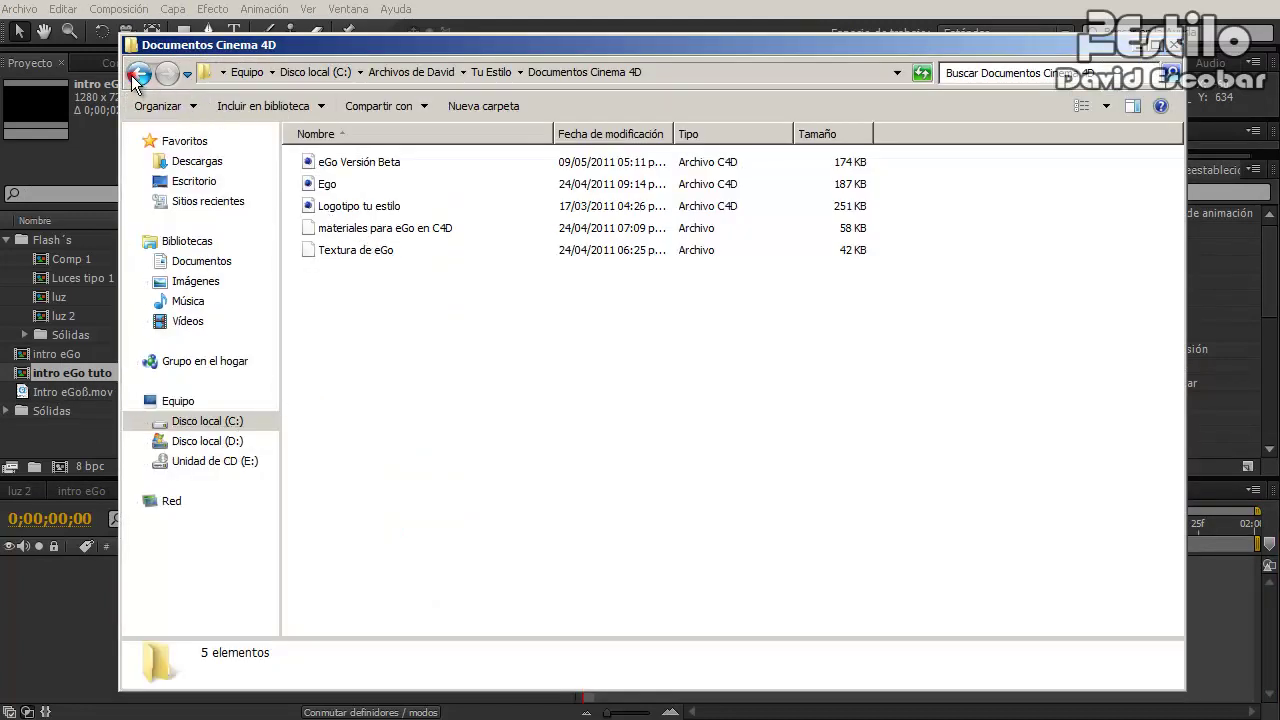
pyautogui.click(138, 75)
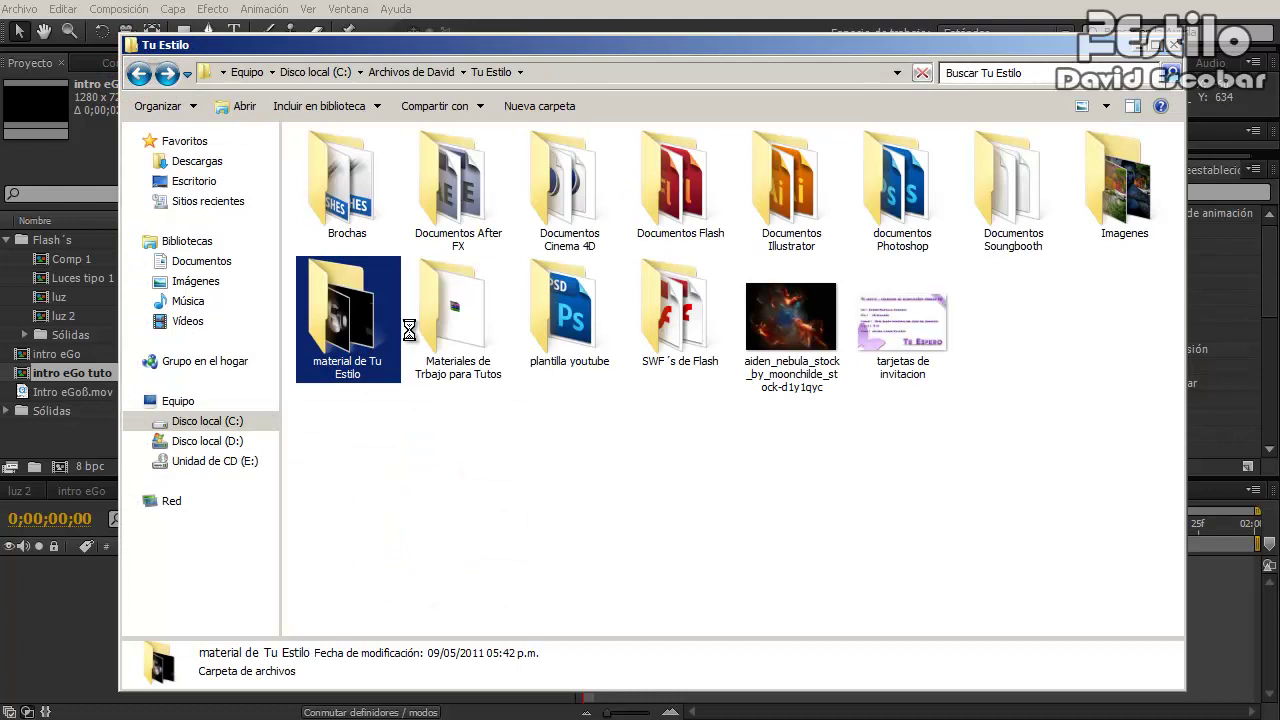
pyautogui.doubleClick(360, 345)
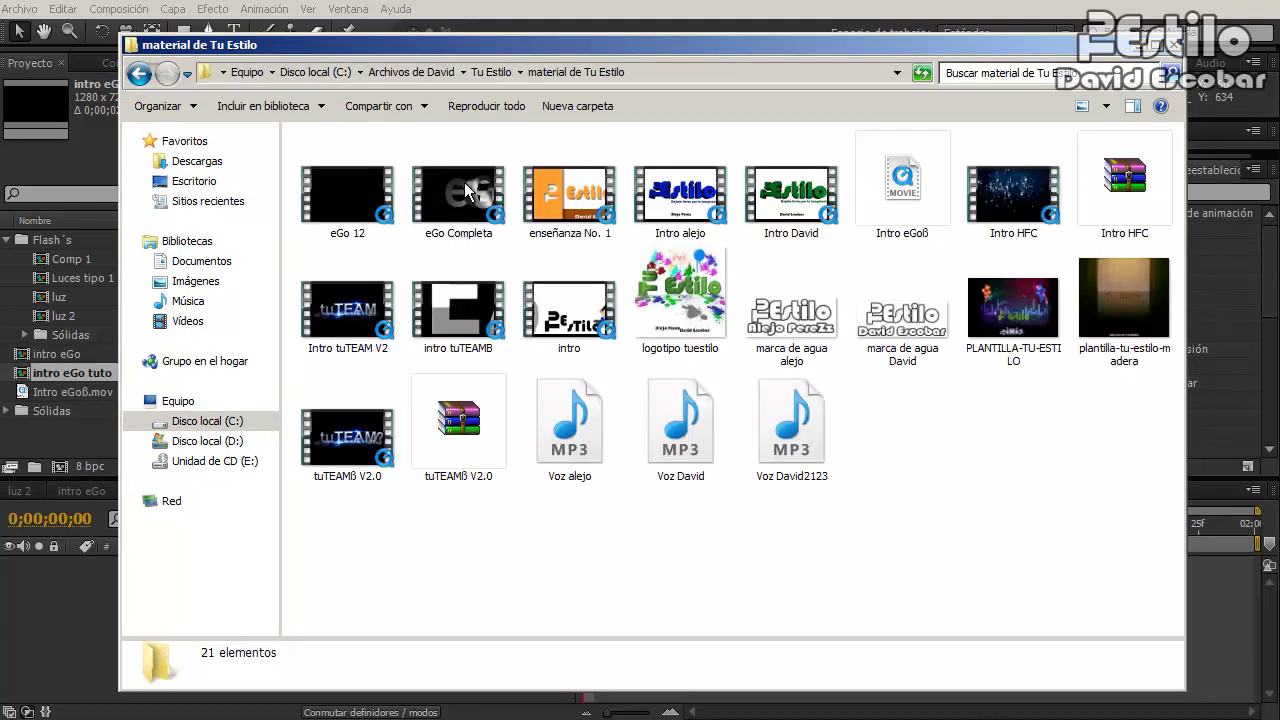
pyautogui.click(472, 205)
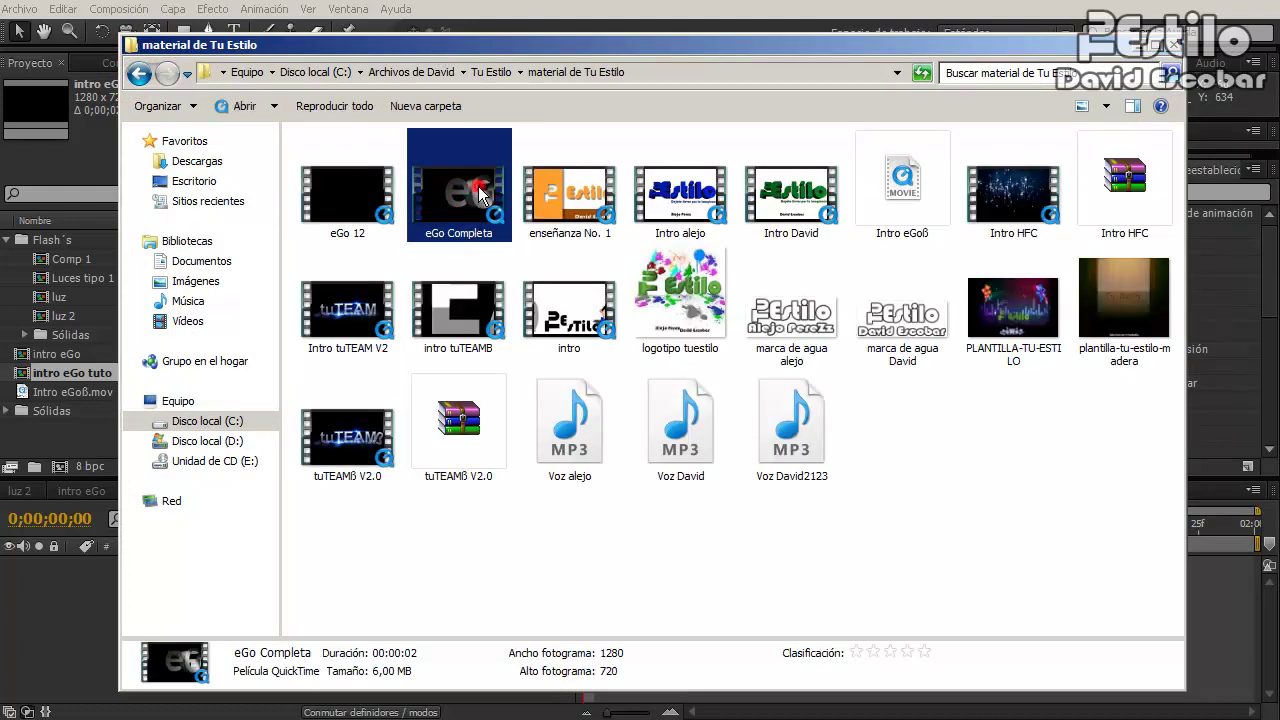
pyautogui.moveTo(481, 194)
pyautogui.mouseDown()
pyautogui.moveTo(45, 447)
pyautogui.moveTo(57, 608)
pyautogui.mouseUp()
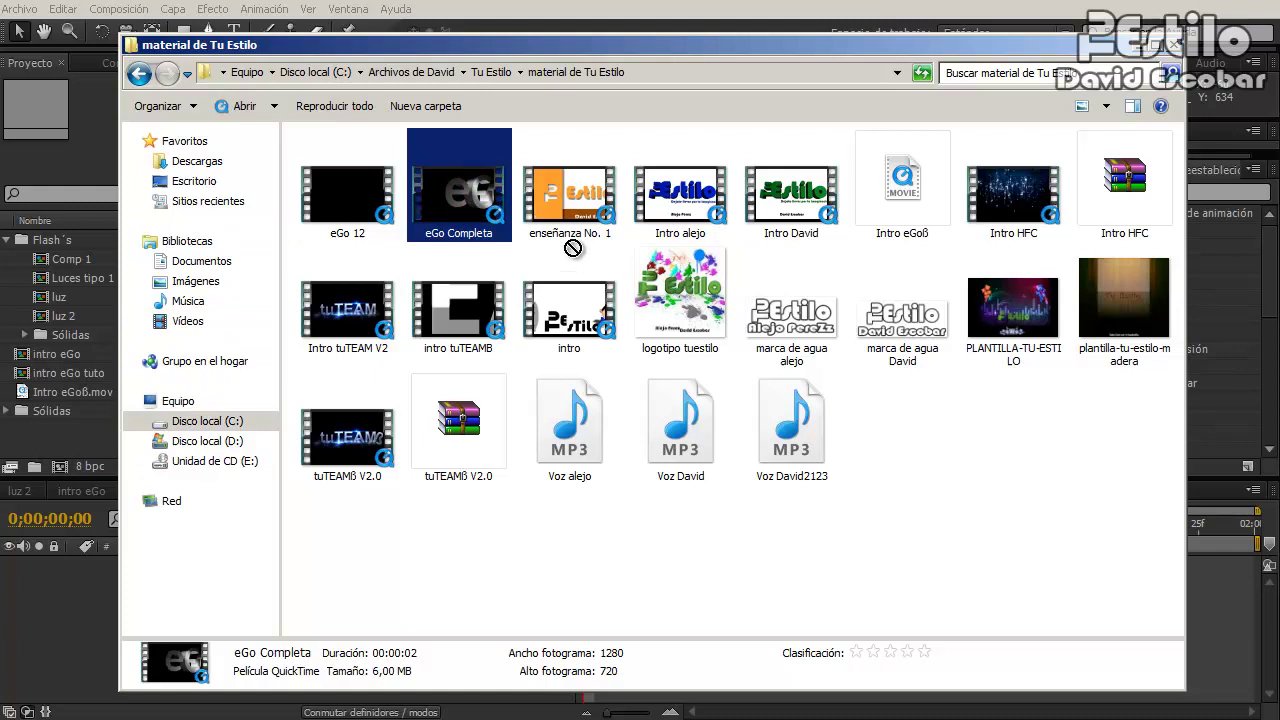
pyautogui.click(81, 615)
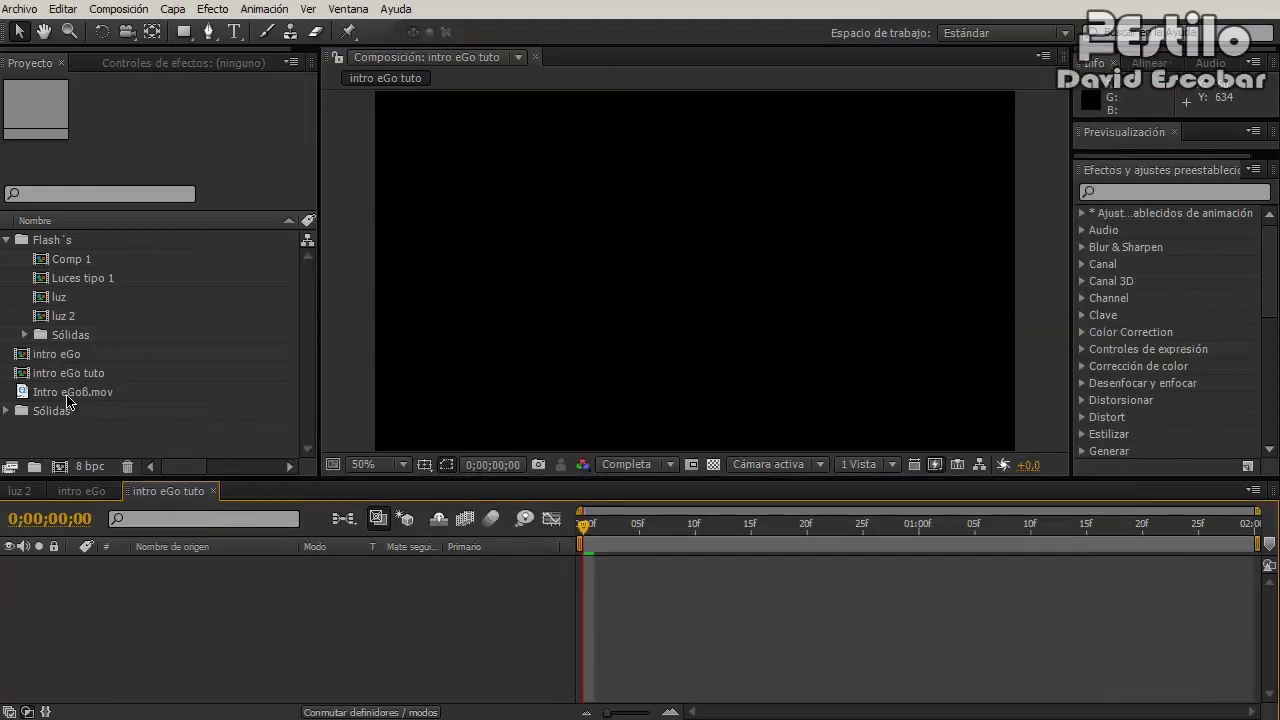
# - Drag Intro eGoß.mov into intro eGo tuto as layer 1 and scrub to frame 14
pyautogui.click(66, 397)
pyautogui.moveTo(64, 398); pyautogui.dragTo(225, 594)
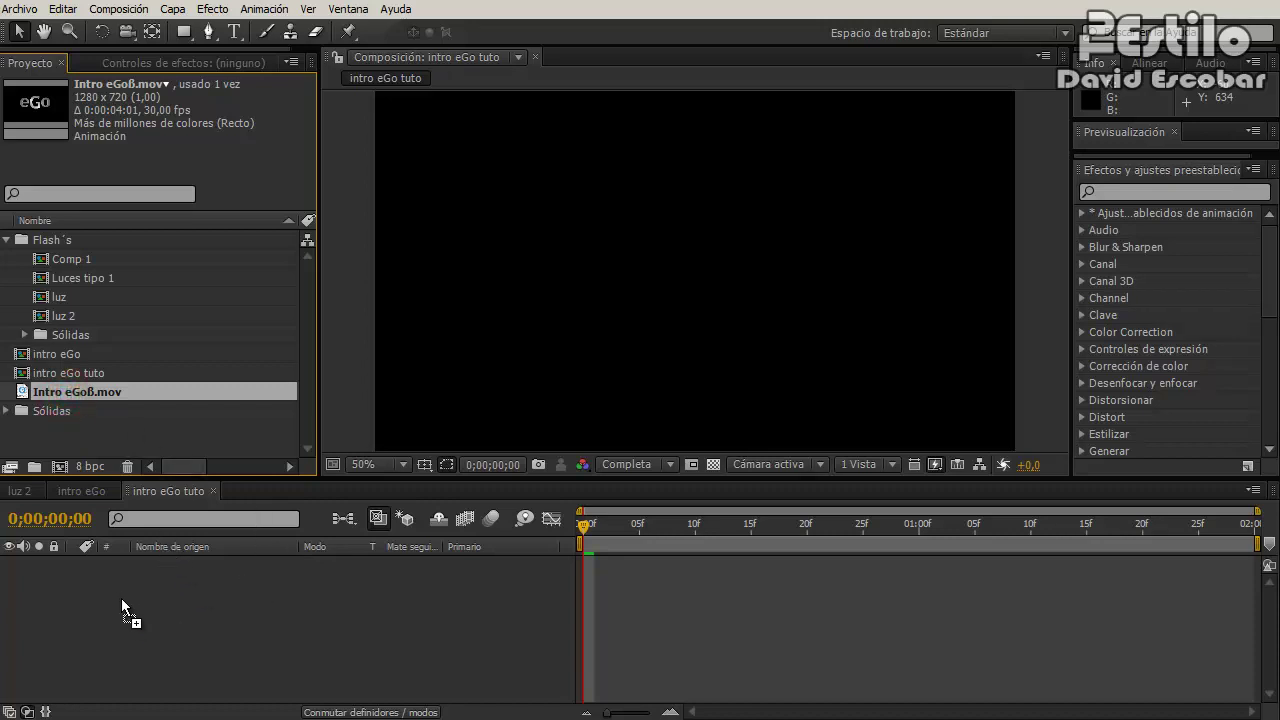
pyautogui.moveTo(117, 597); pyautogui.dragTo(117, 597)
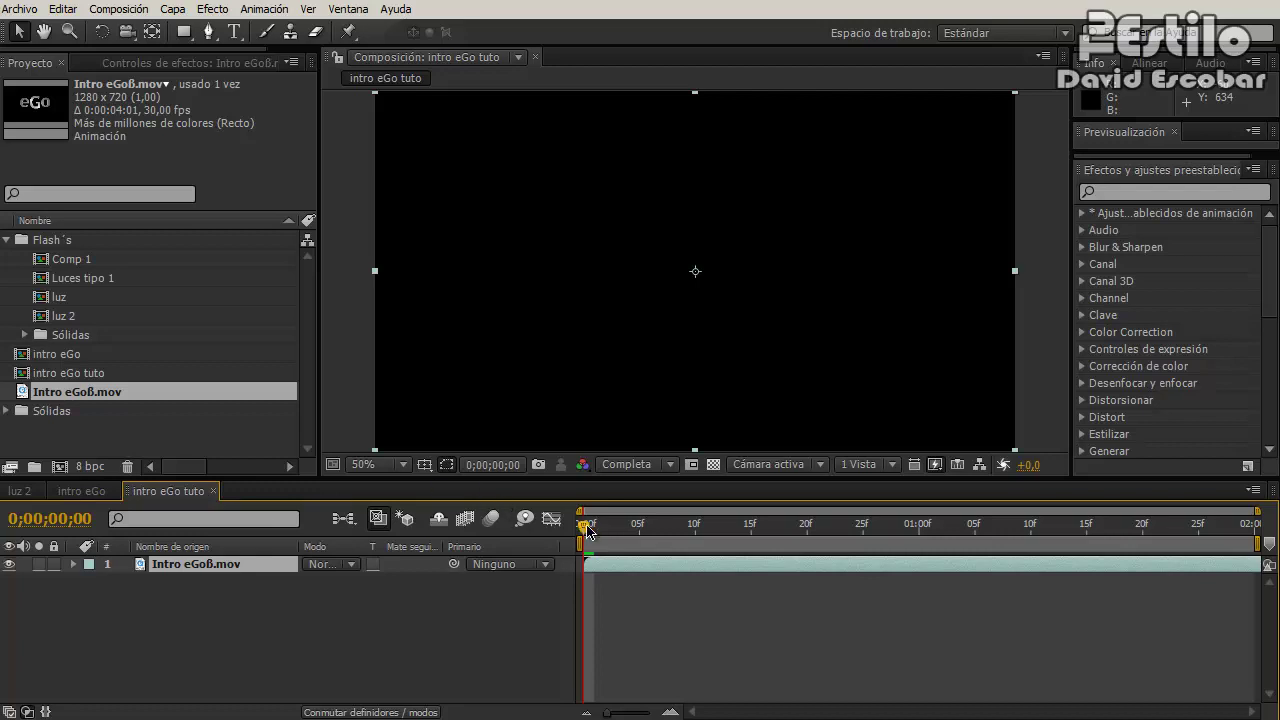
pyautogui.moveTo(585, 527)
pyautogui.mouseDown()
pyautogui.moveTo(975, 560)
pyautogui.moveTo(699, 597)
pyautogui.mouseUp()
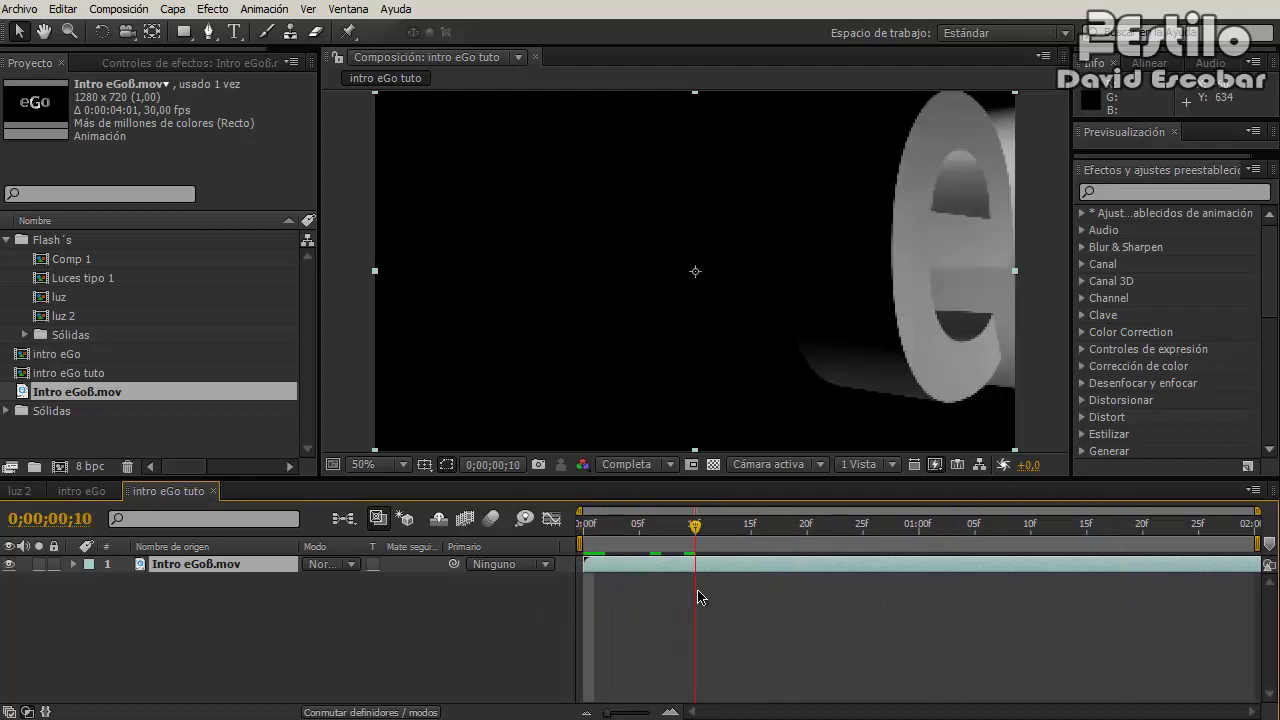
pyautogui.click(448, 634)
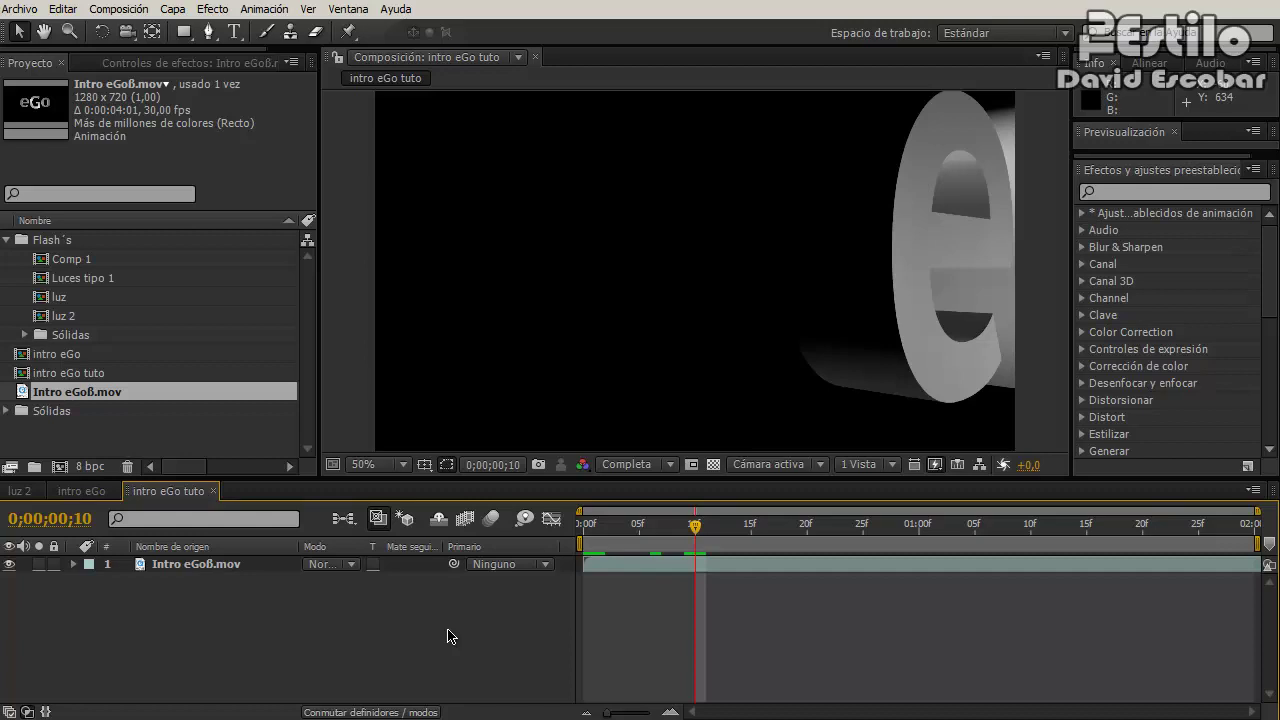
# - Create a black solid layer named FD with Ctrl+Y
pyautogui.hotkey('ctrl', 'y')
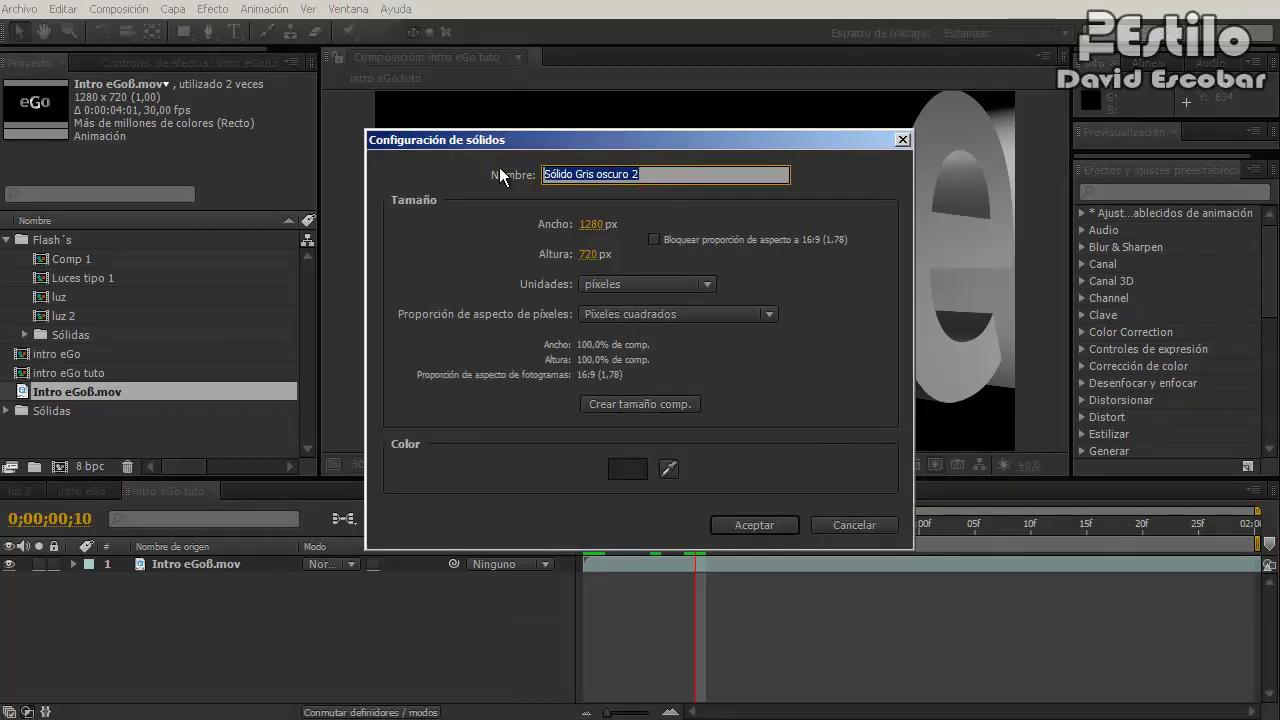
pyautogui.write('fC')
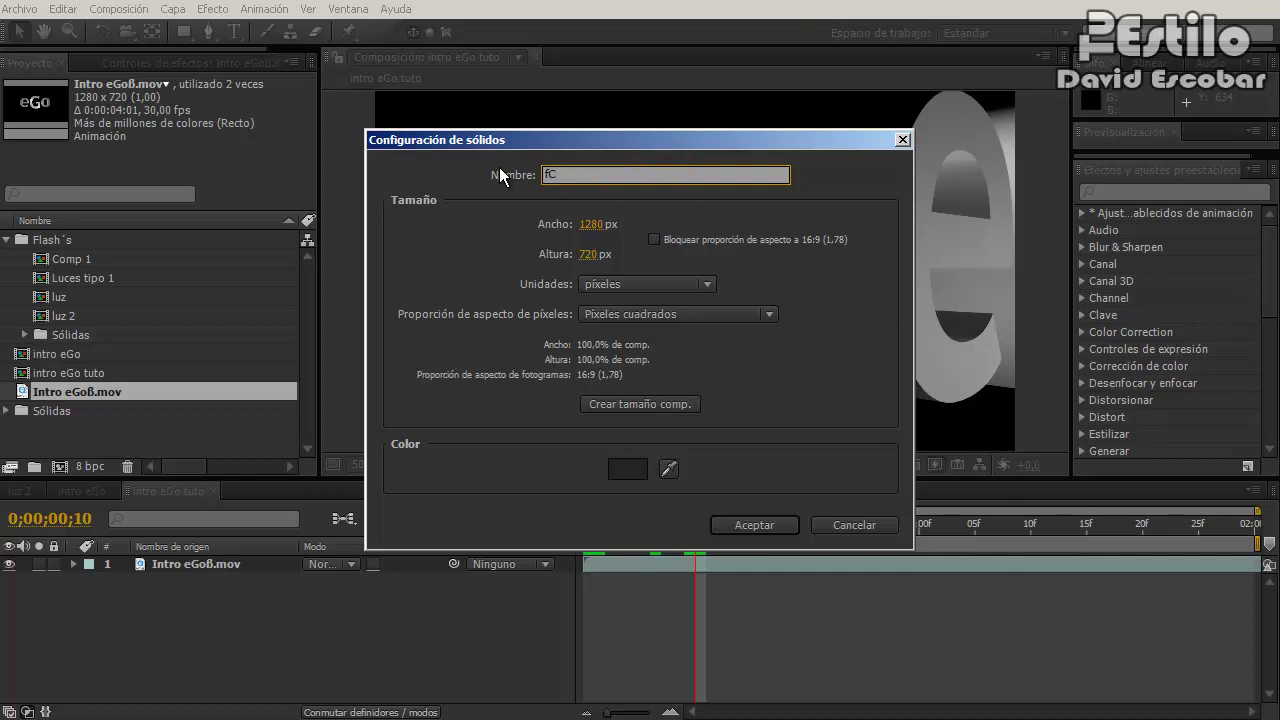
pyautogui.press('BackSpace')
pyautogui.press('BackSpace')
pyautogui.write('FD')
pyautogui.click(628, 468)
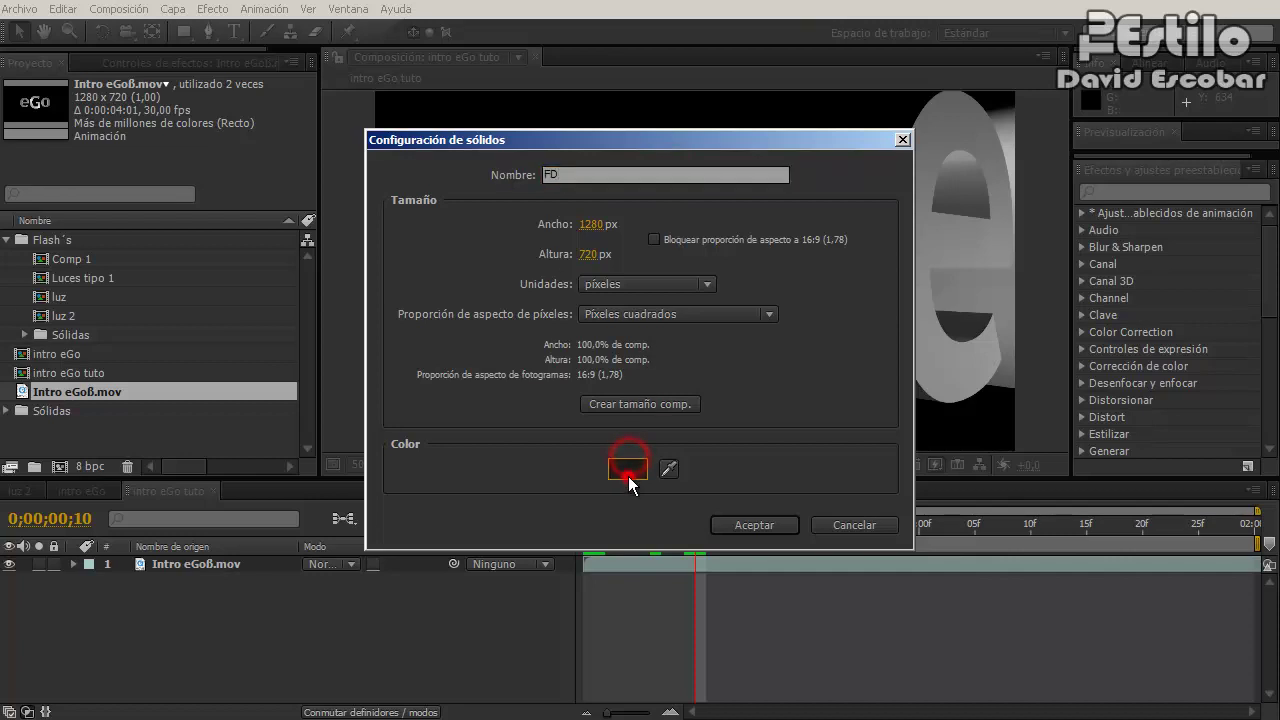
pyautogui.click(940, 372)
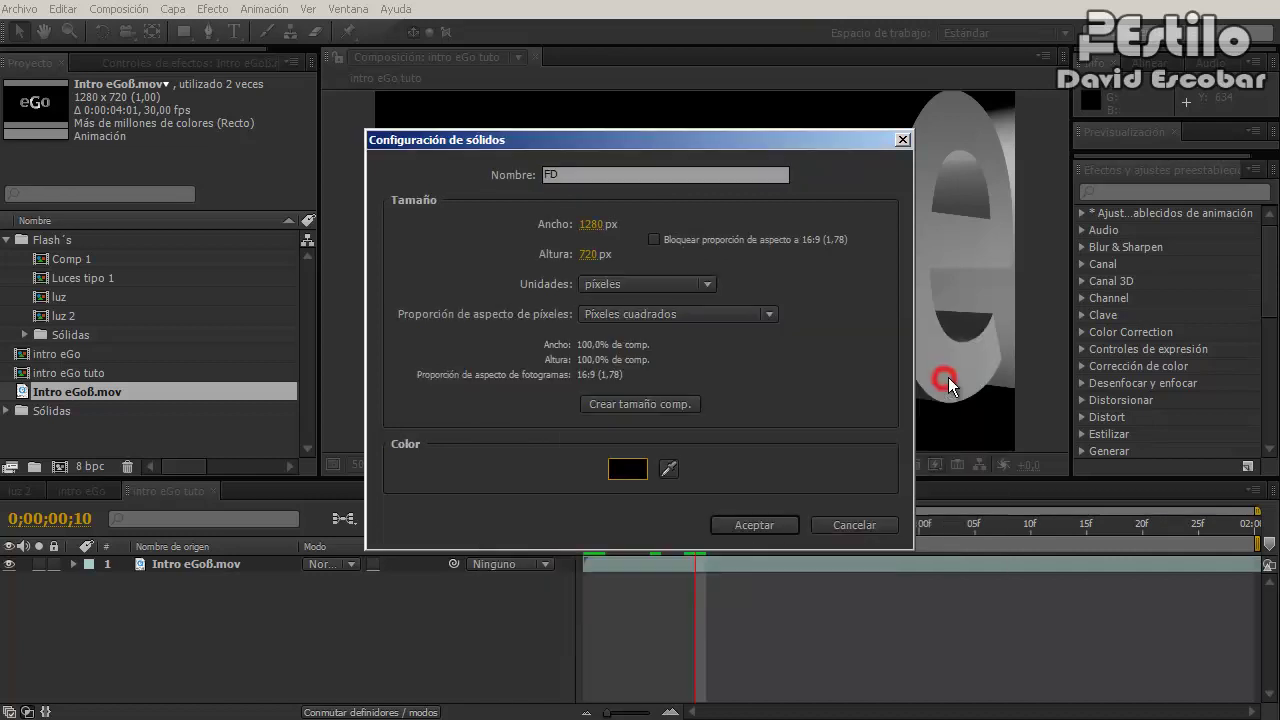
pyautogui.click(745, 521)
# - Move FD below Intro eGoß.mov, set the time to frame 14, and open FD's layer viewer
pyautogui.moveTo(201, 574); pyautogui.dragTo(181, 637)
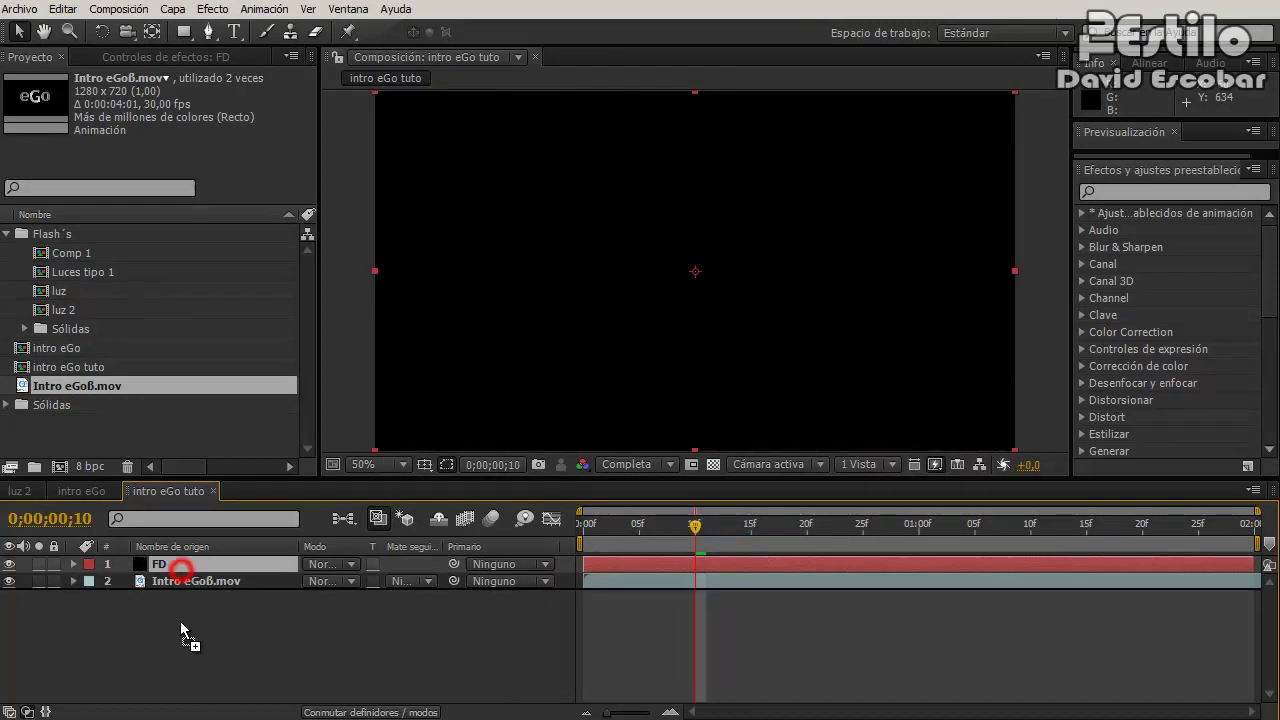
pyautogui.click(308, 656)
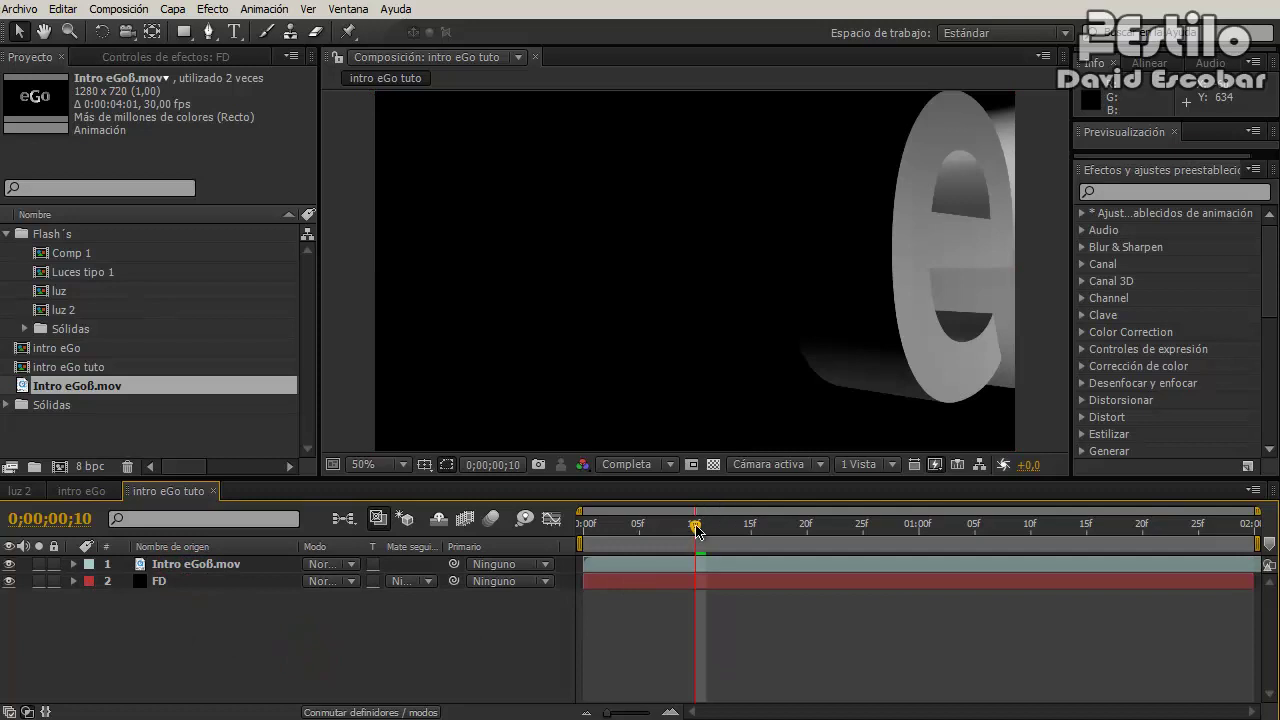
pyautogui.press('pageup')
pyautogui.moveTo(693, 543); pyautogui.dragTo(741, 527)
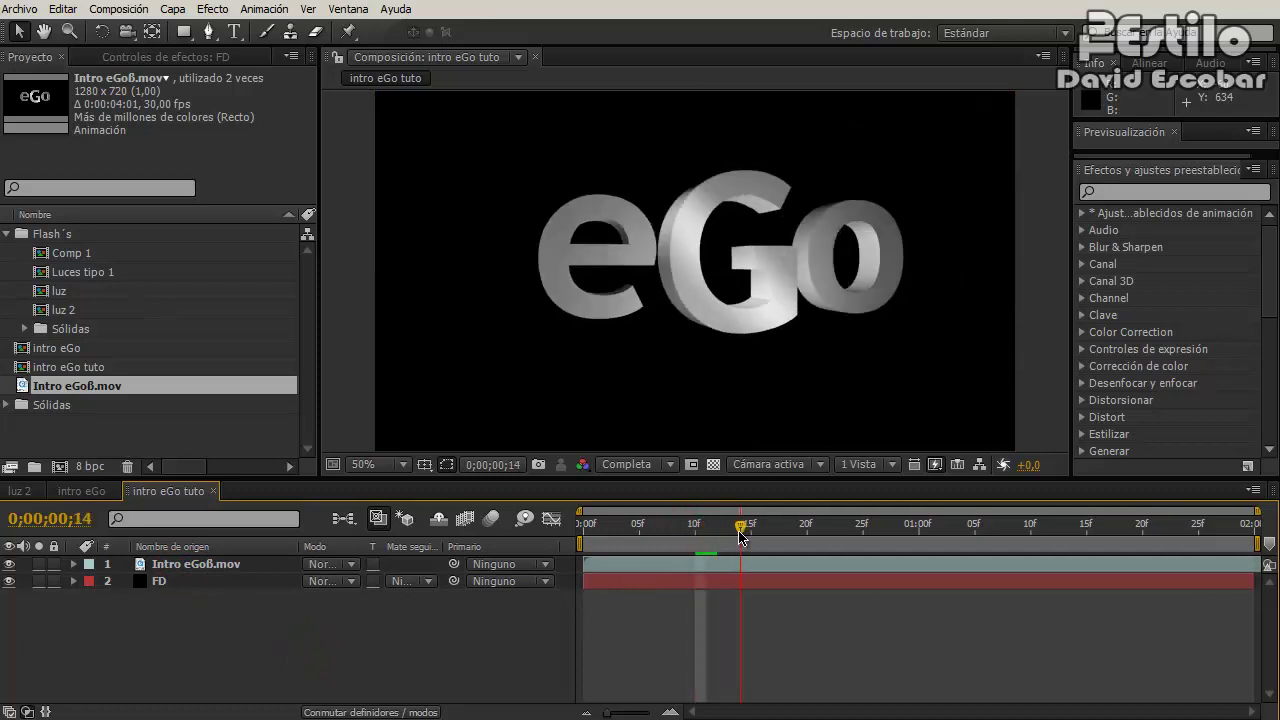
pyautogui.doubleClick(165, 583)
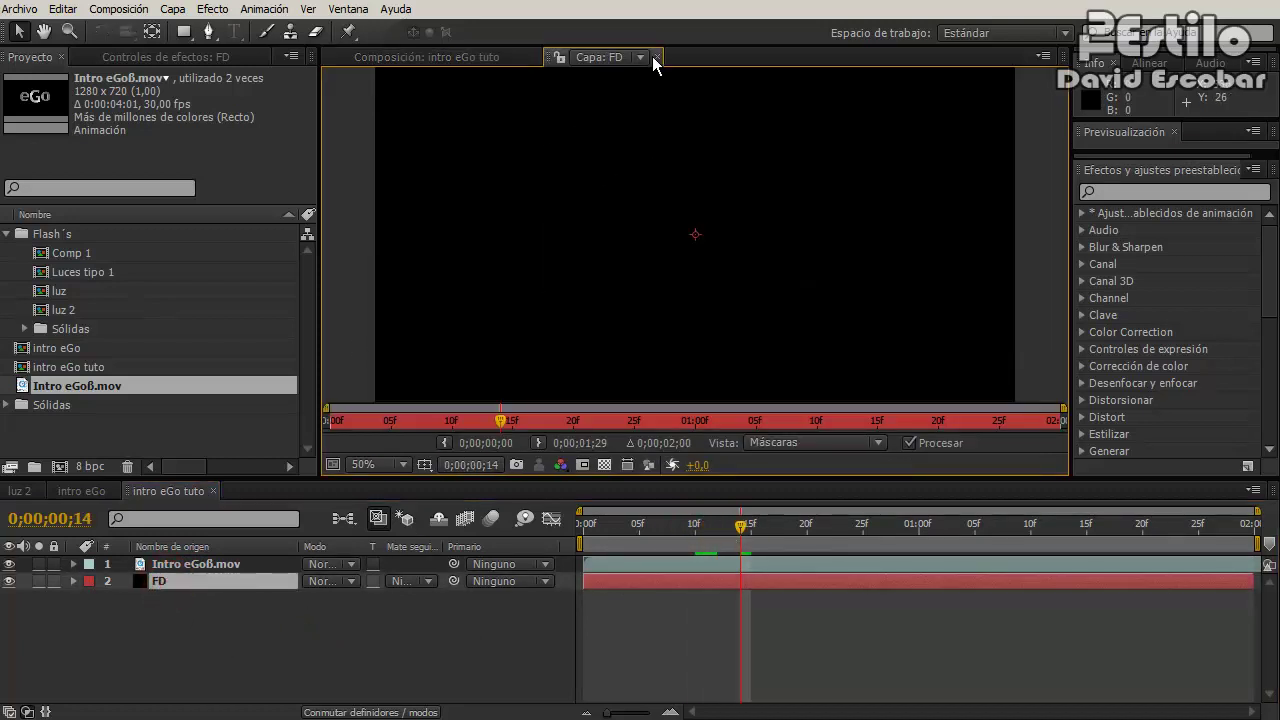
# - Close the FD layer viewer and change the FD solid's colour to red
pyautogui.click(651, 54)
pyautogui.click(658, 57)
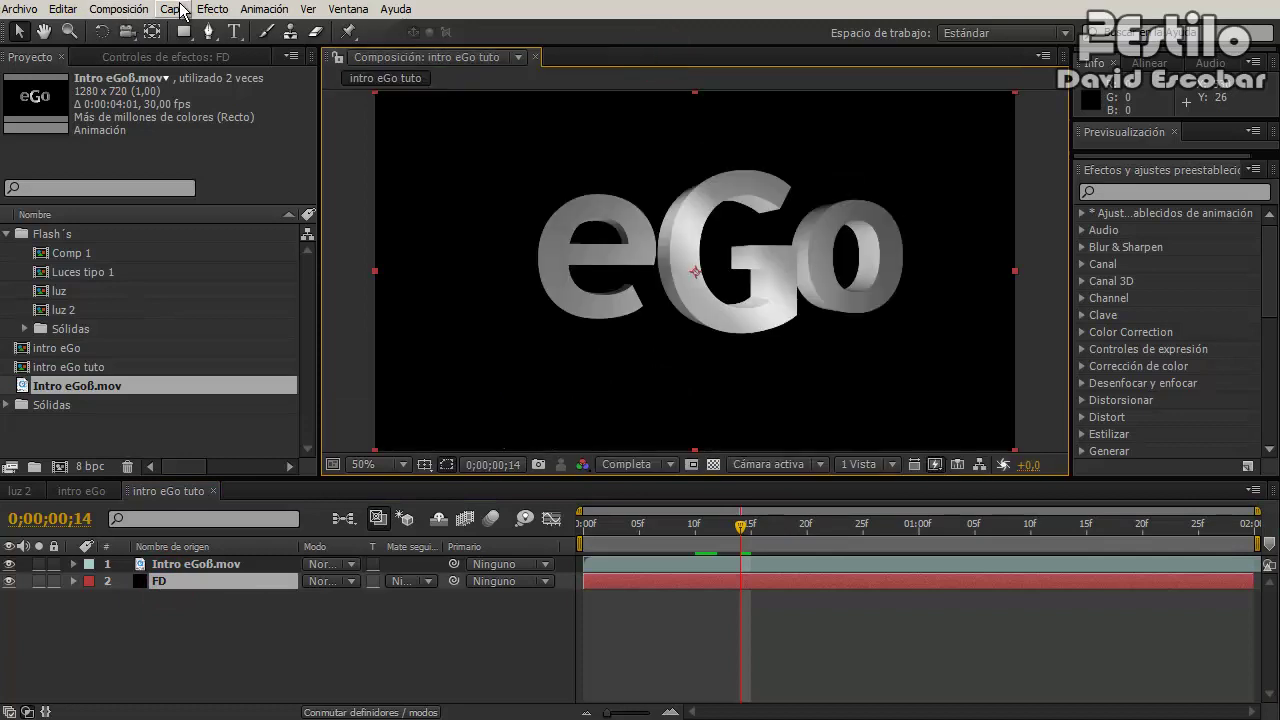
pyautogui.click(176, 10)
pyautogui.click(220, 46)
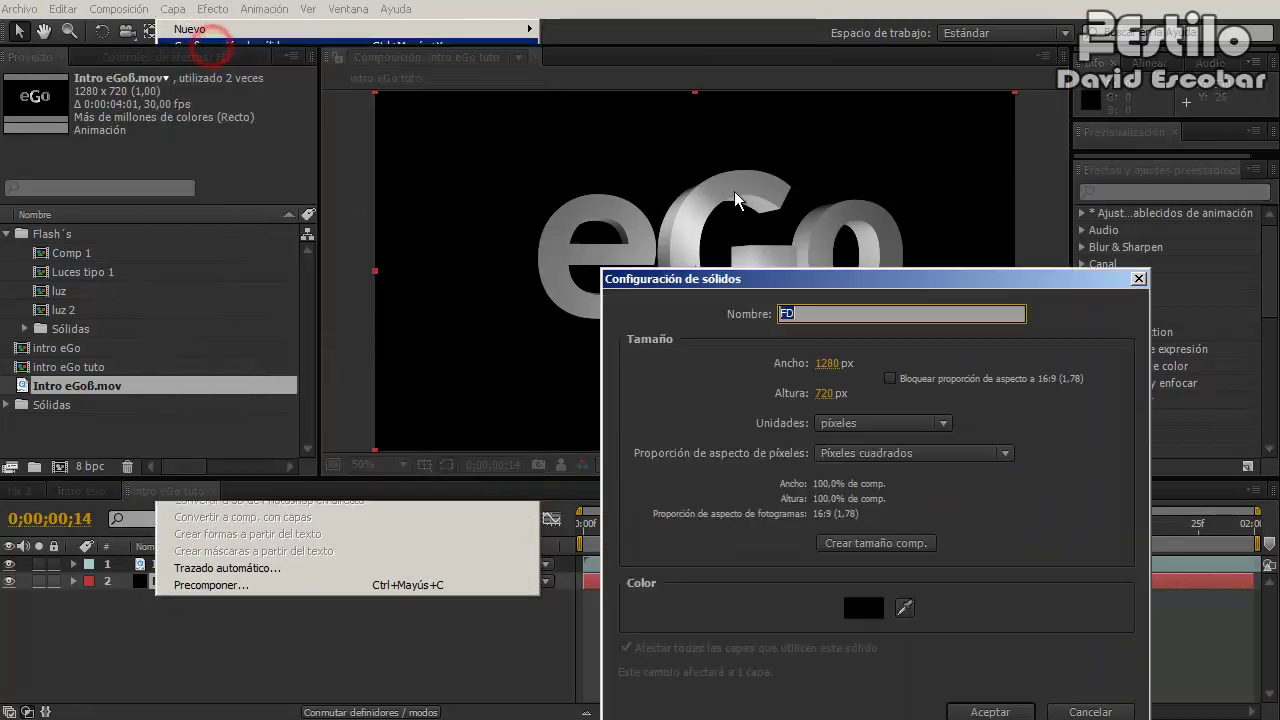
pyautogui.click(866, 608)
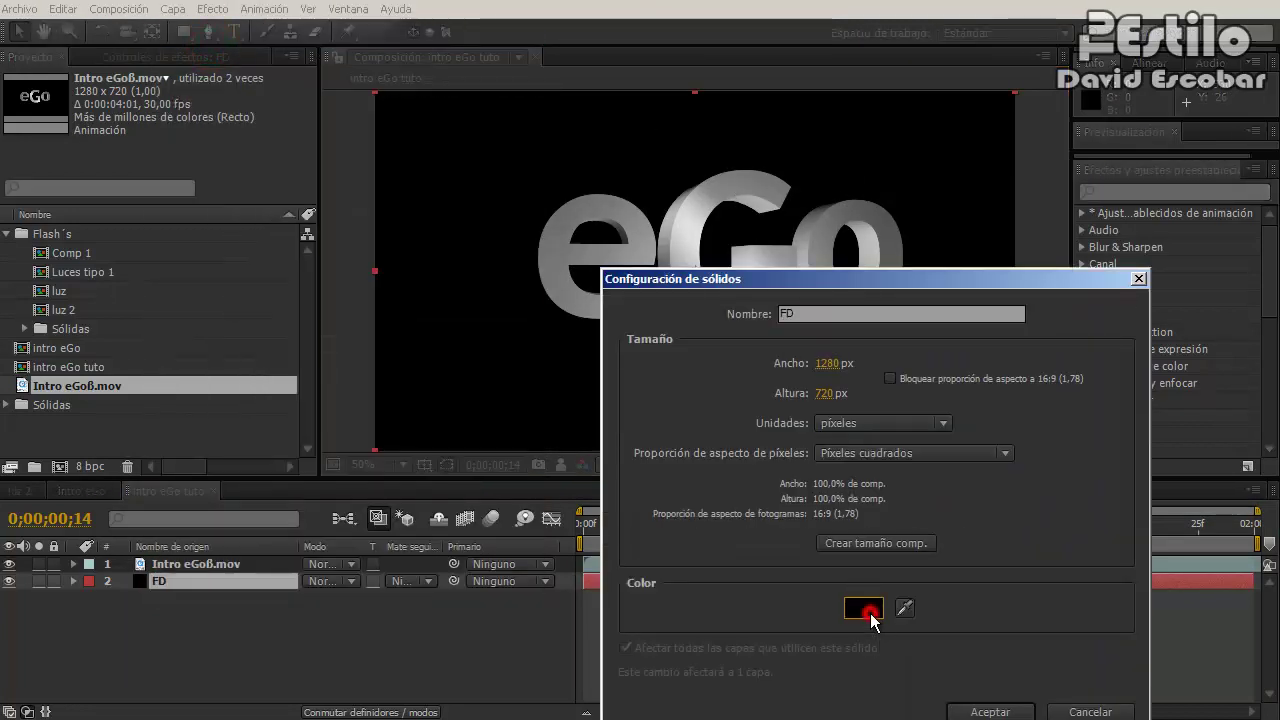
pyautogui.moveTo(726, 540); pyautogui.dragTo(755, 362)
pyautogui.click(950, 369)
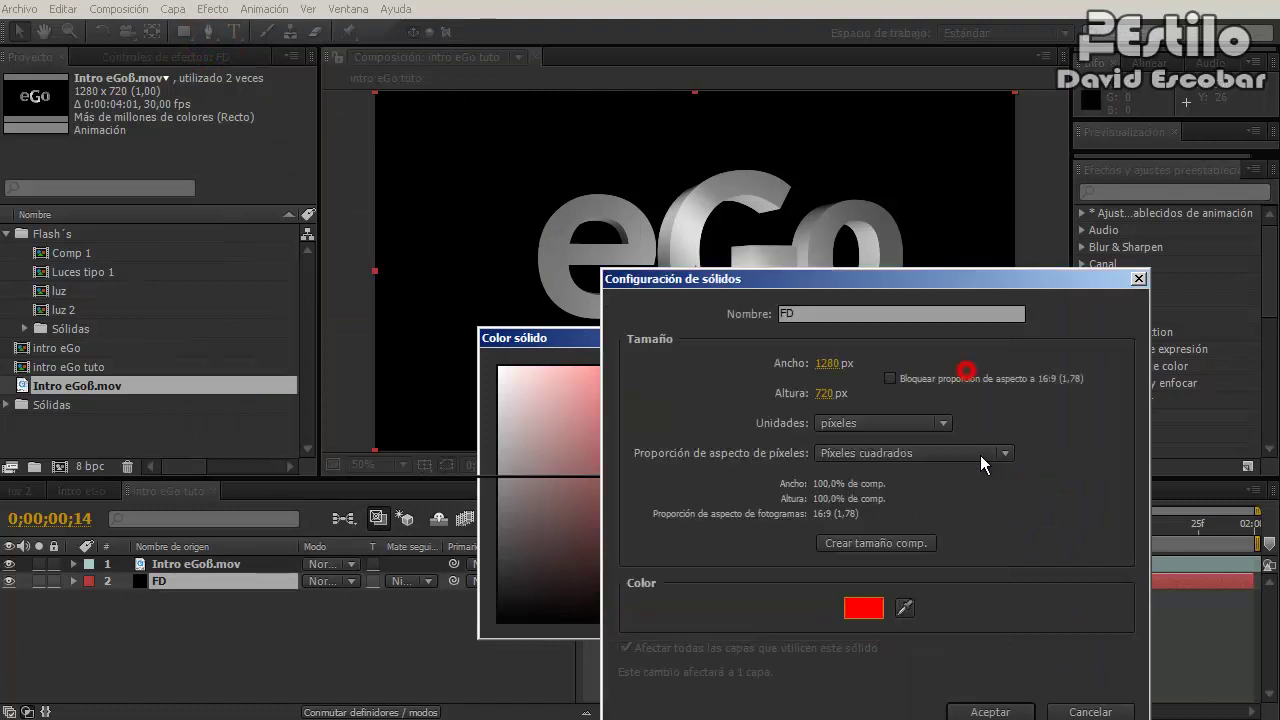
pyautogui.click(990, 711)
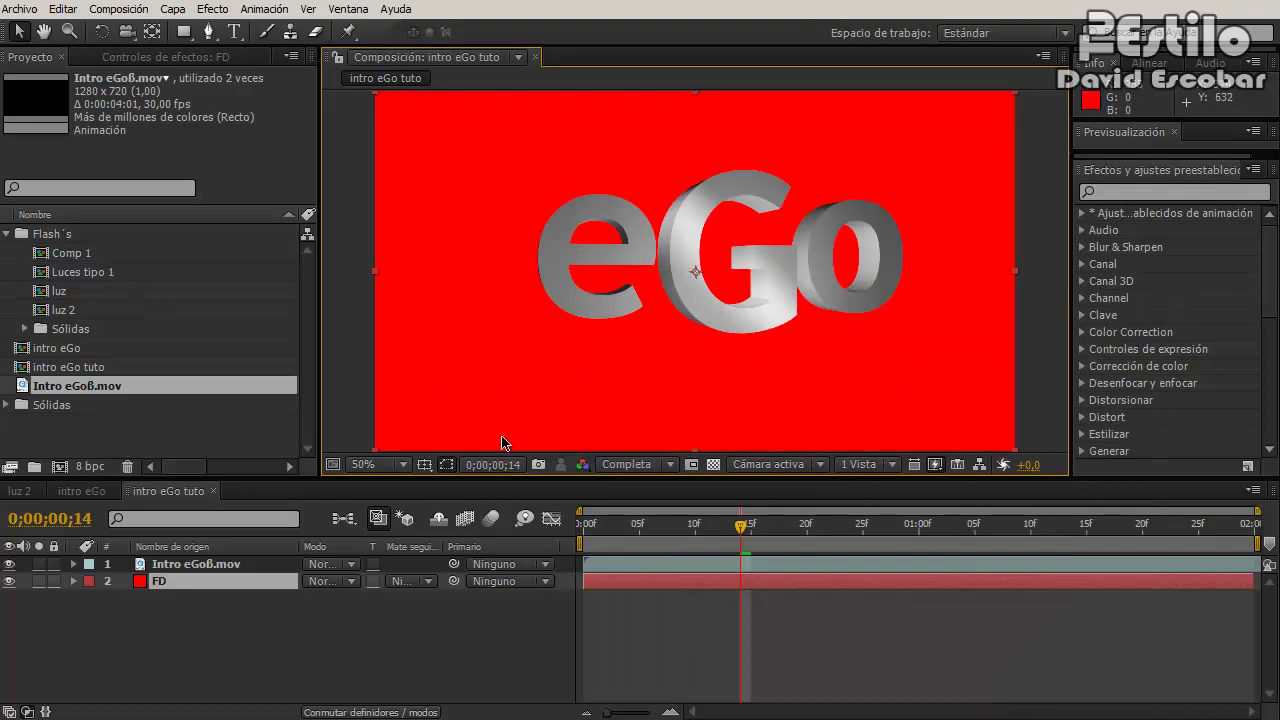
# - Set the FD solid's colour back to black via Ctrl+Shift+Y
pyautogui.hotkey('ctrl', 'shift', 'y')
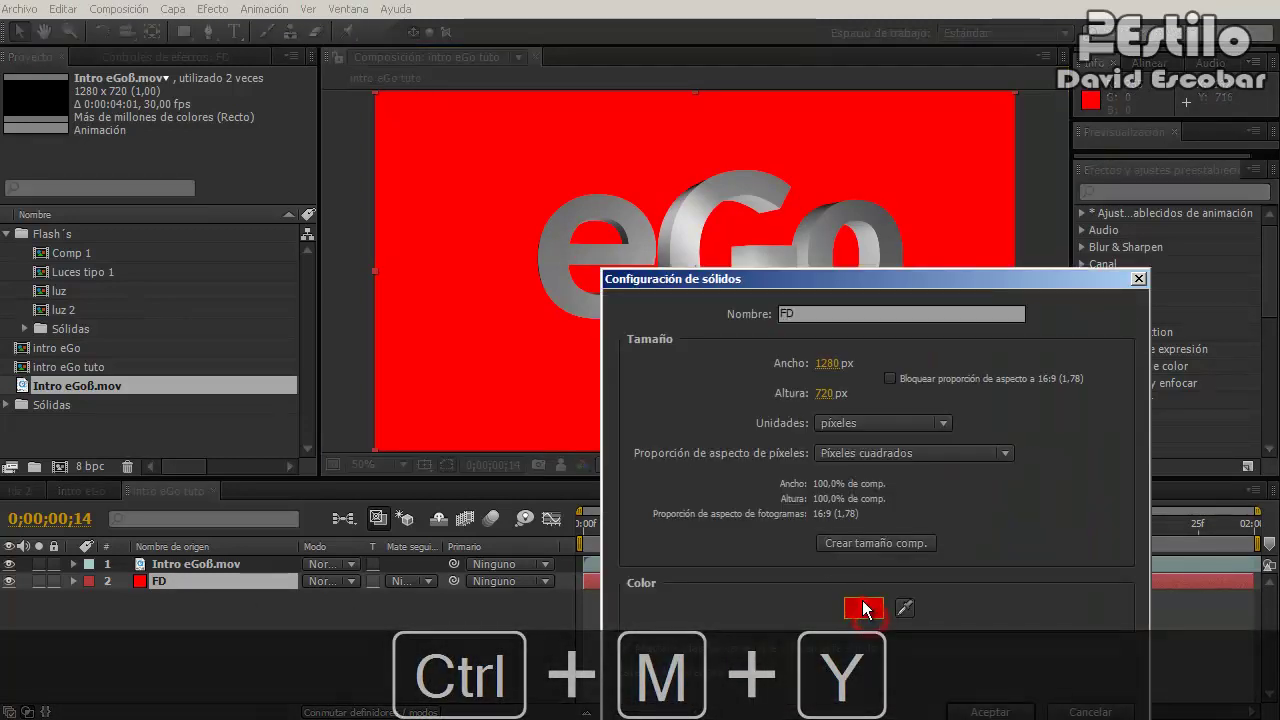
pyautogui.click(863, 607)
pyautogui.click(936, 370)
pyautogui.click(988, 711)
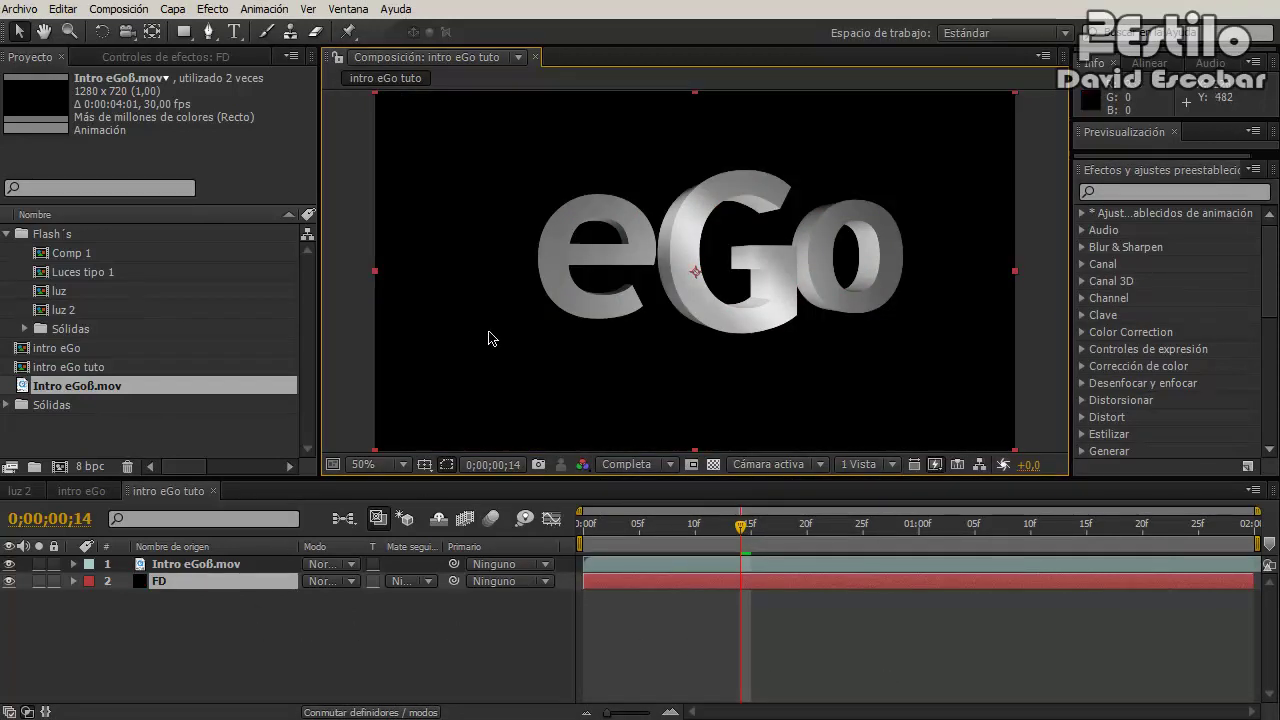
# - Import Efecto Flash's.aep from the Documentos After FX folder into the current project
pyautogui.click(184, 440)
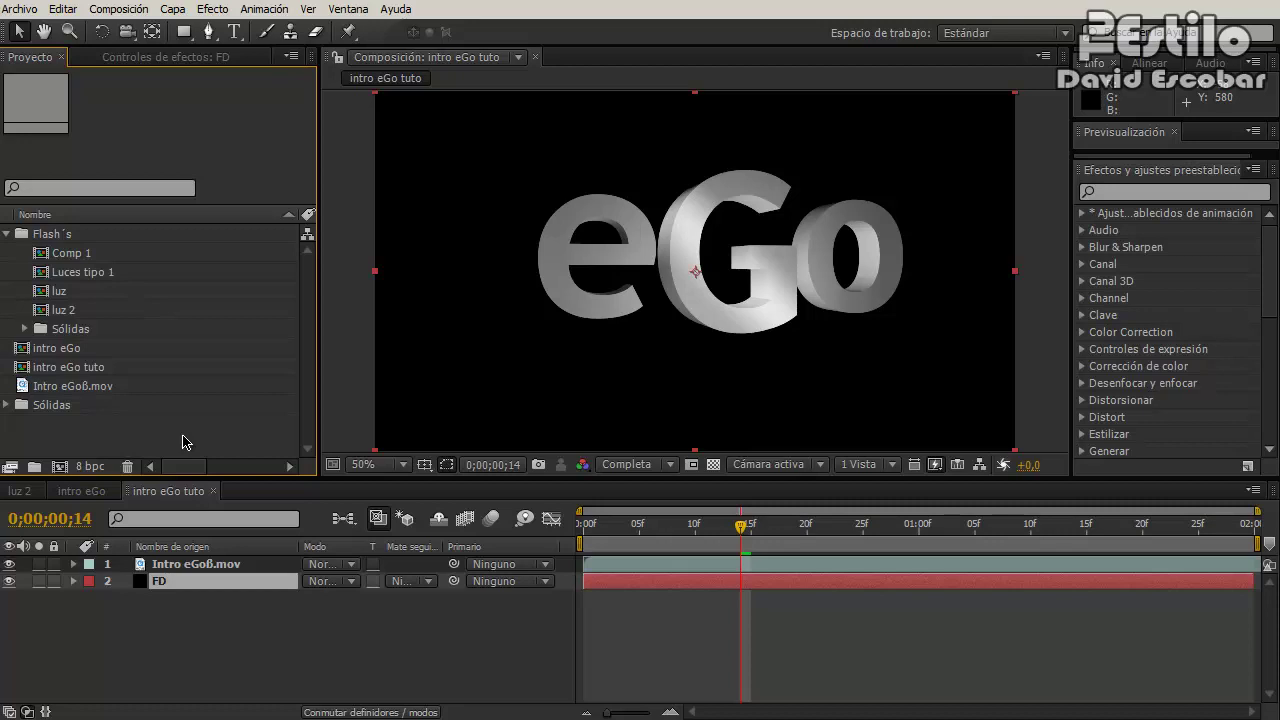
pyautogui.click(33, 11)
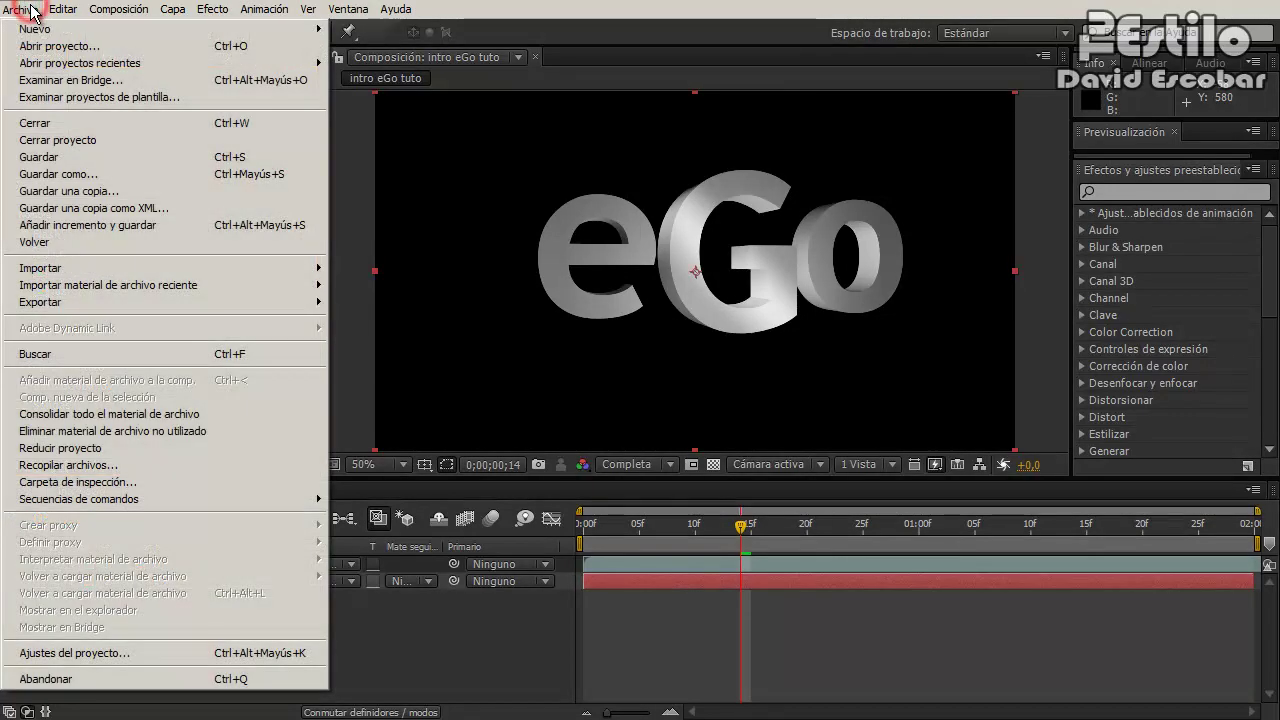
pyautogui.click(33, 11)
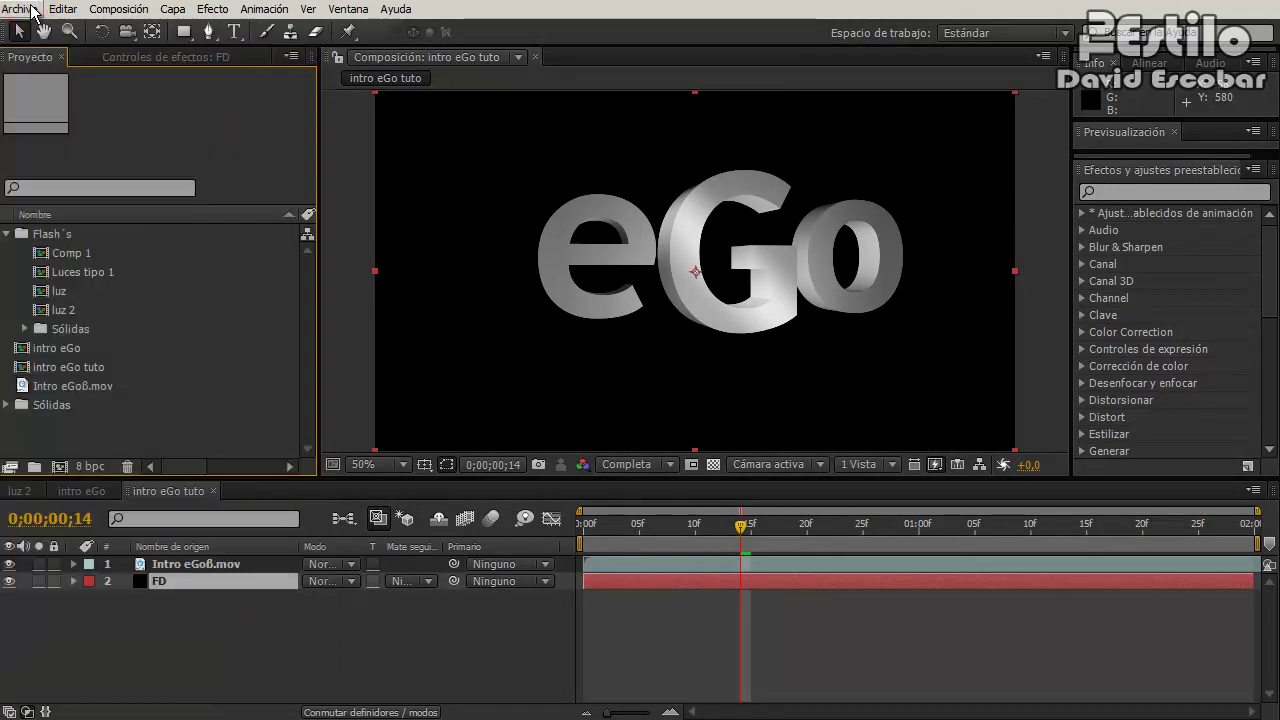
pyautogui.click(33, 11)
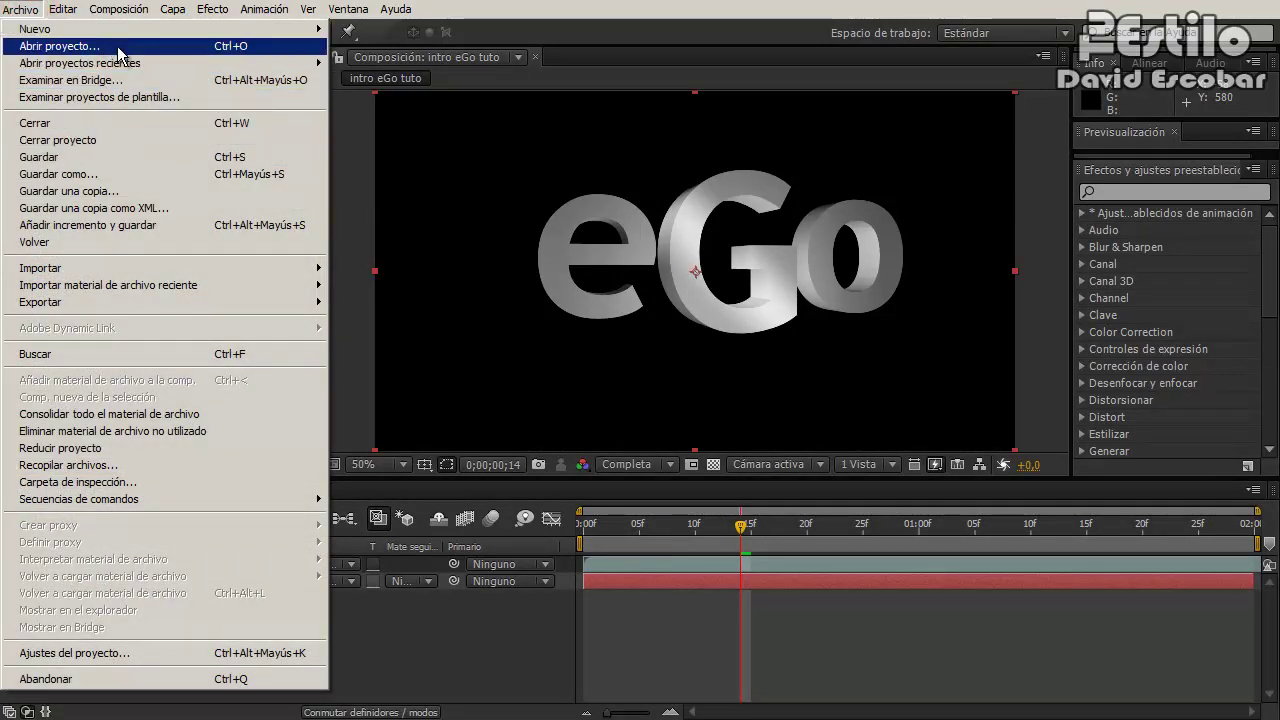
pyautogui.click(117, 46)
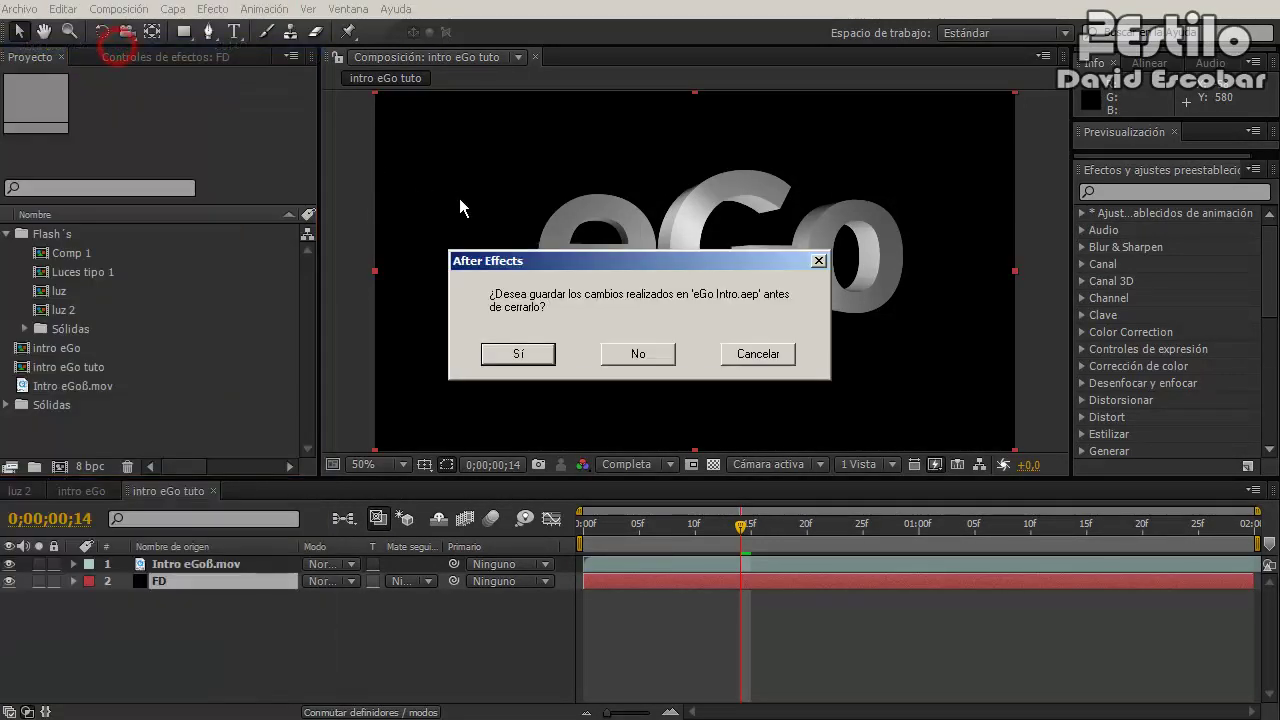
pyautogui.click(780, 355)
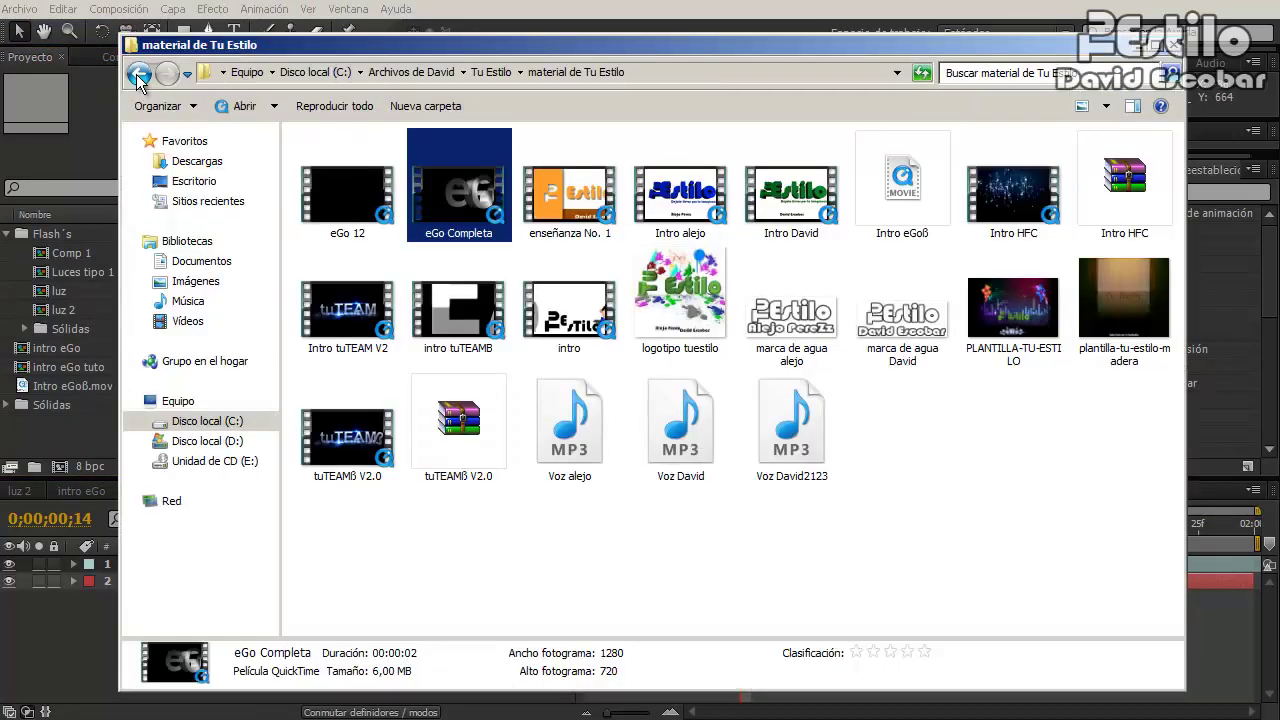
pyautogui.click(139, 73)
pyautogui.doubleClick(458, 182)
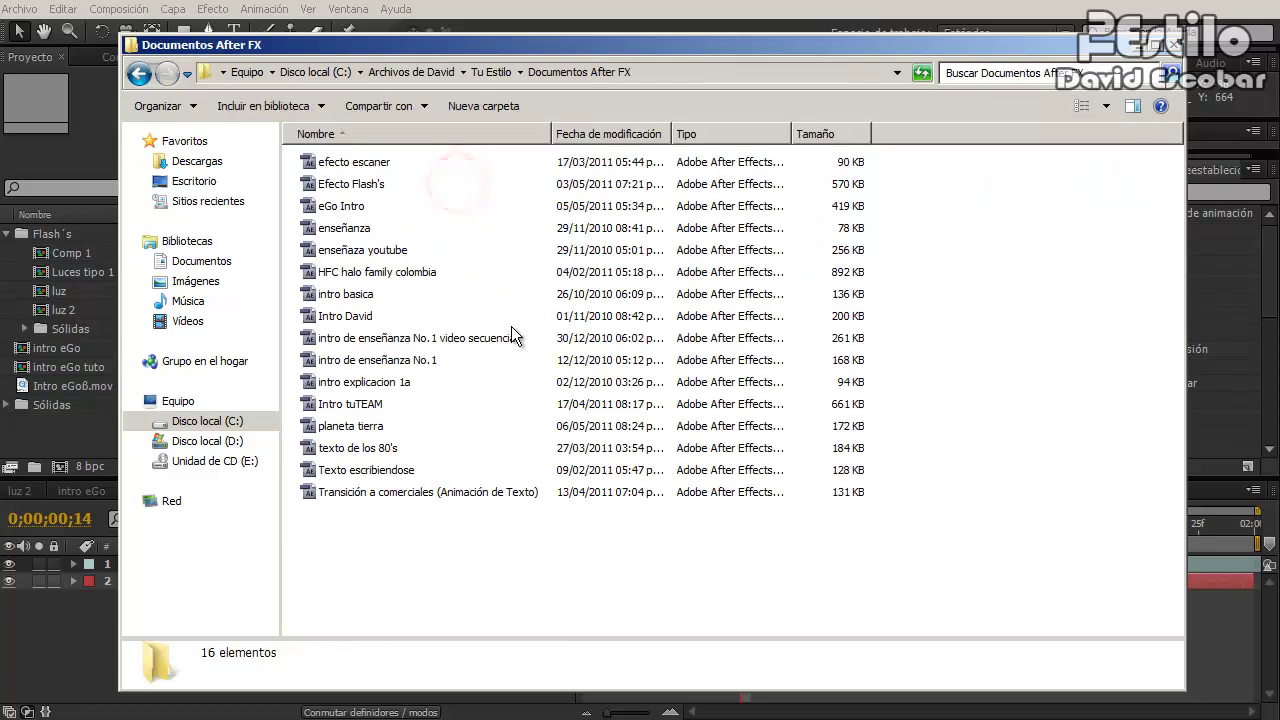
pyautogui.click(356, 210)
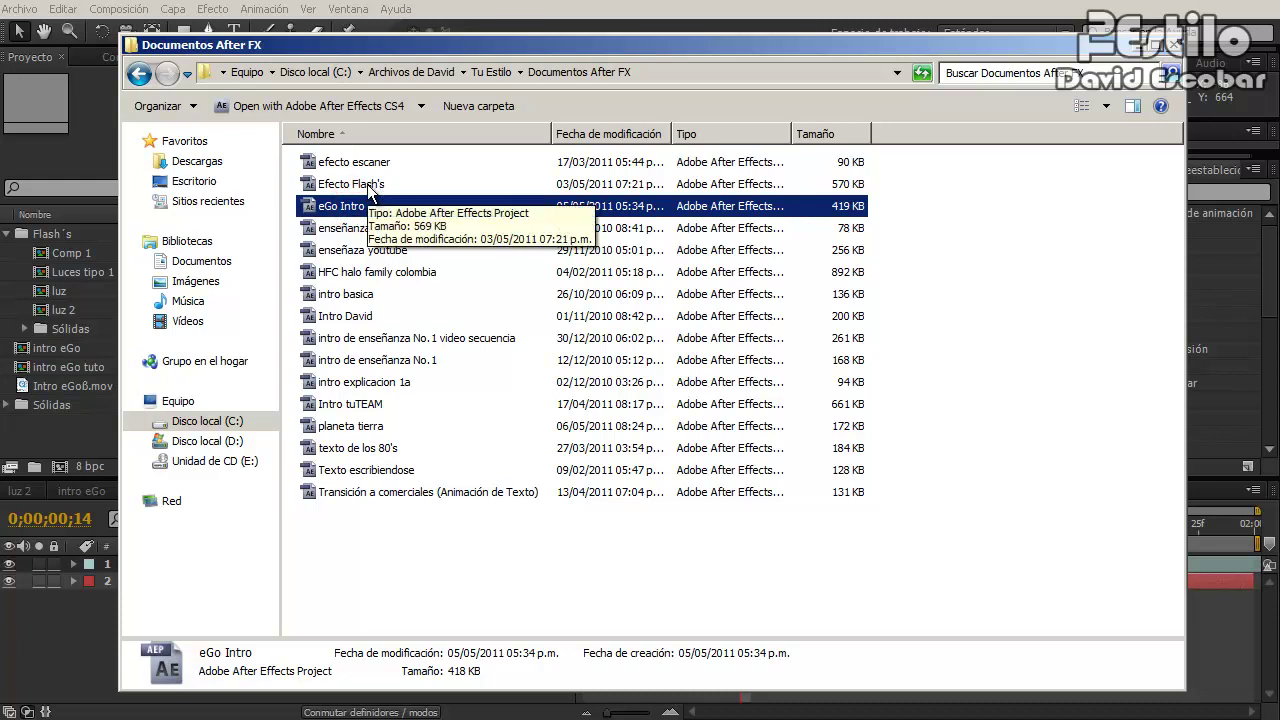
pyautogui.click(370, 188)
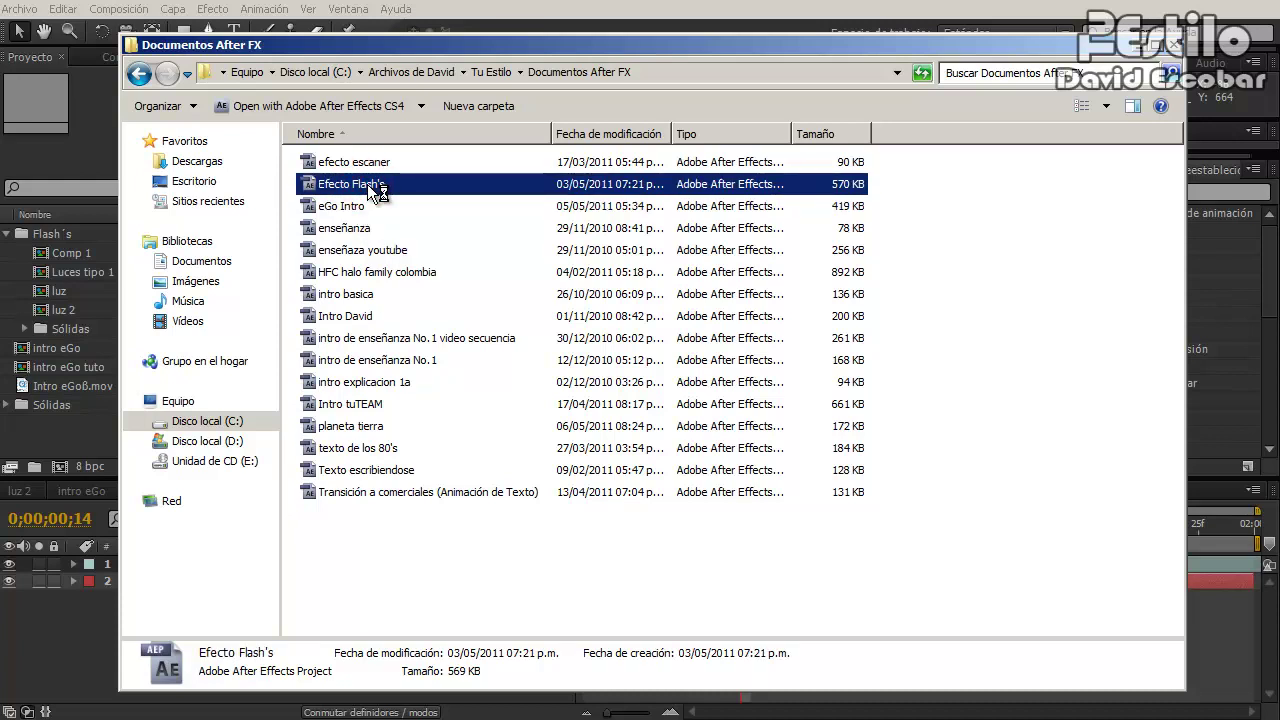
pyautogui.click(96, 637)
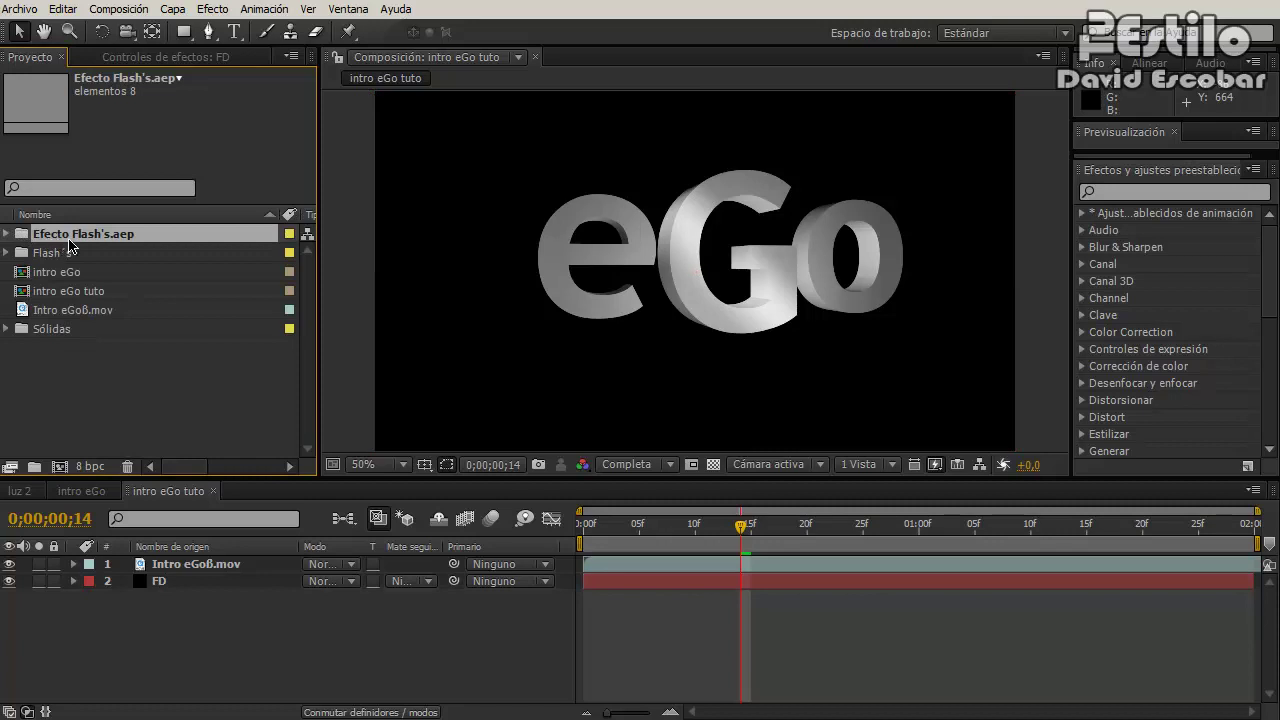
# - Drag Luces tipo 1 from the imported Efecto Flash's folder into intro eGo tuto as the top layer
pyautogui.click(7, 234)
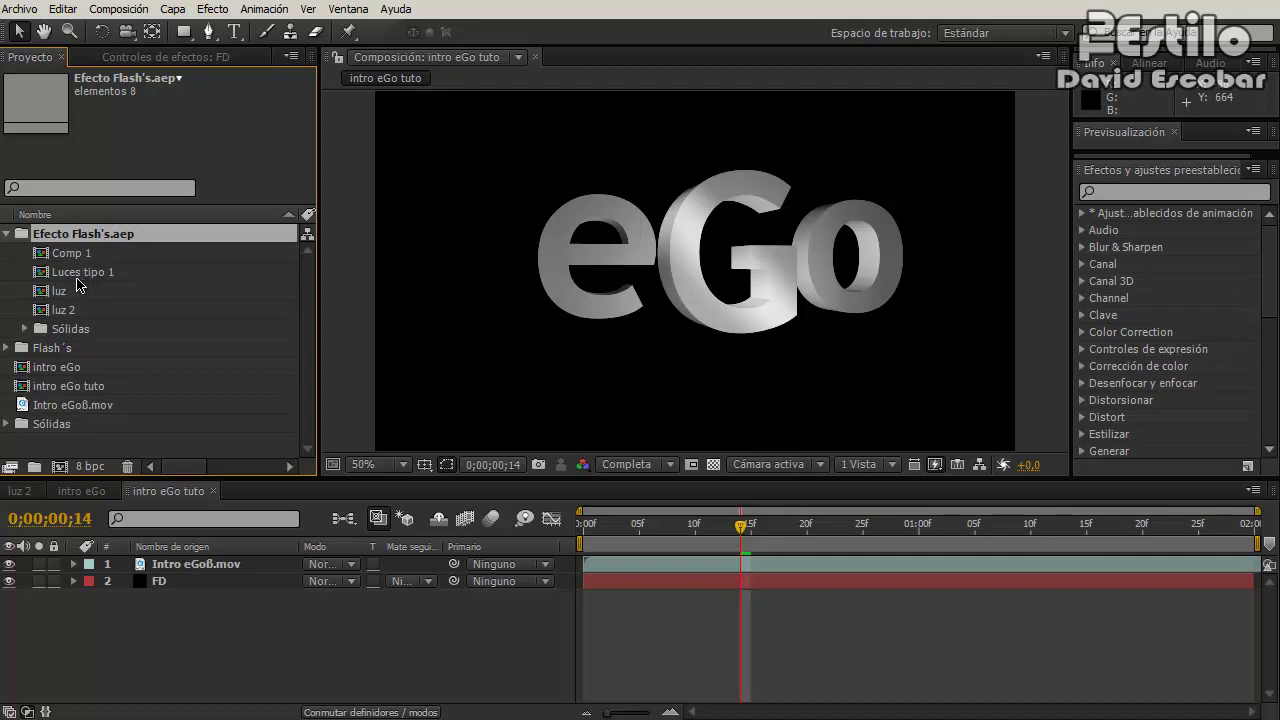
pyautogui.moveTo(72, 276); pyautogui.dragTo(176, 557)
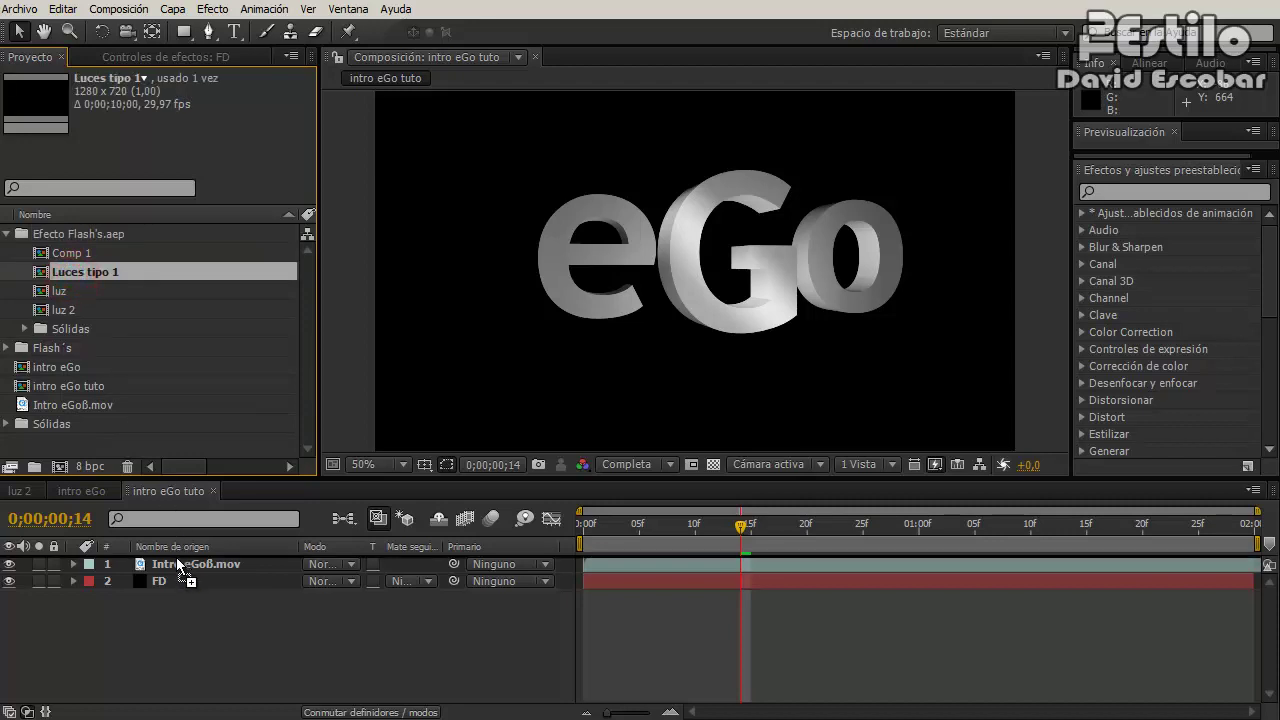
pyautogui.moveTo(176, 557); pyautogui.dragTo(203, 560)
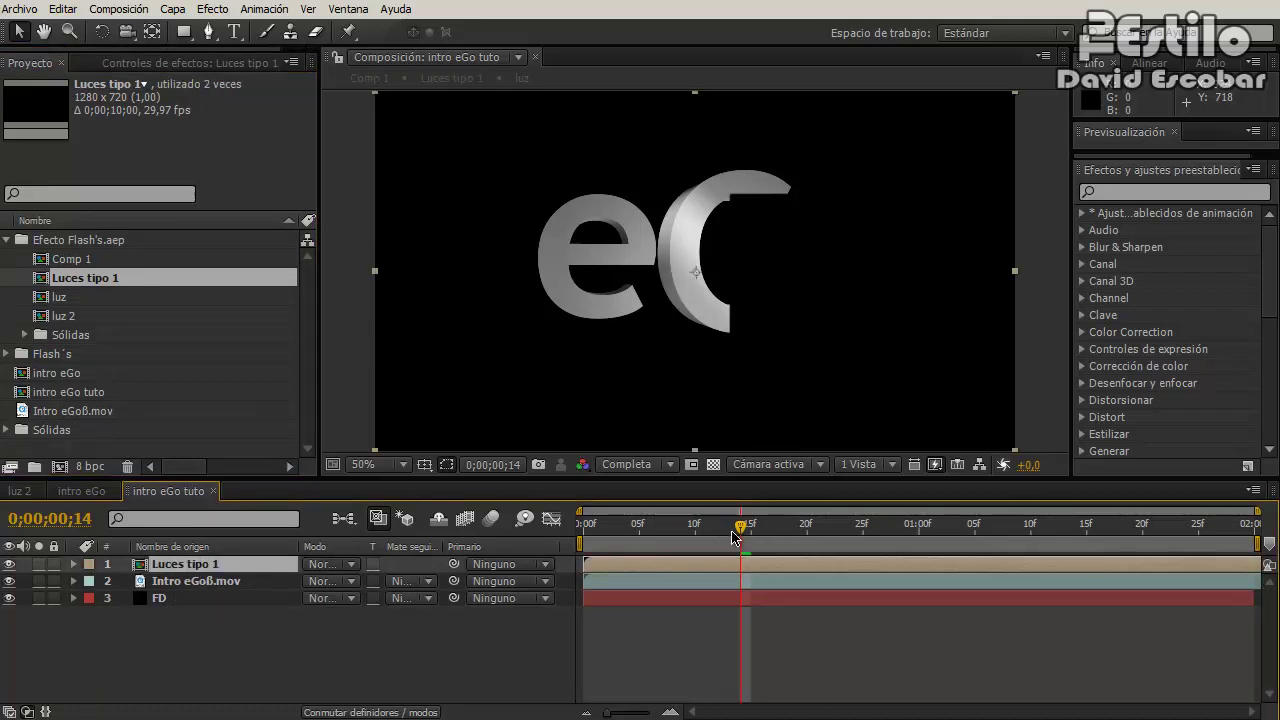
pyautogui.moveTo(740, 526); pyautogui.dragTo(685, 539)
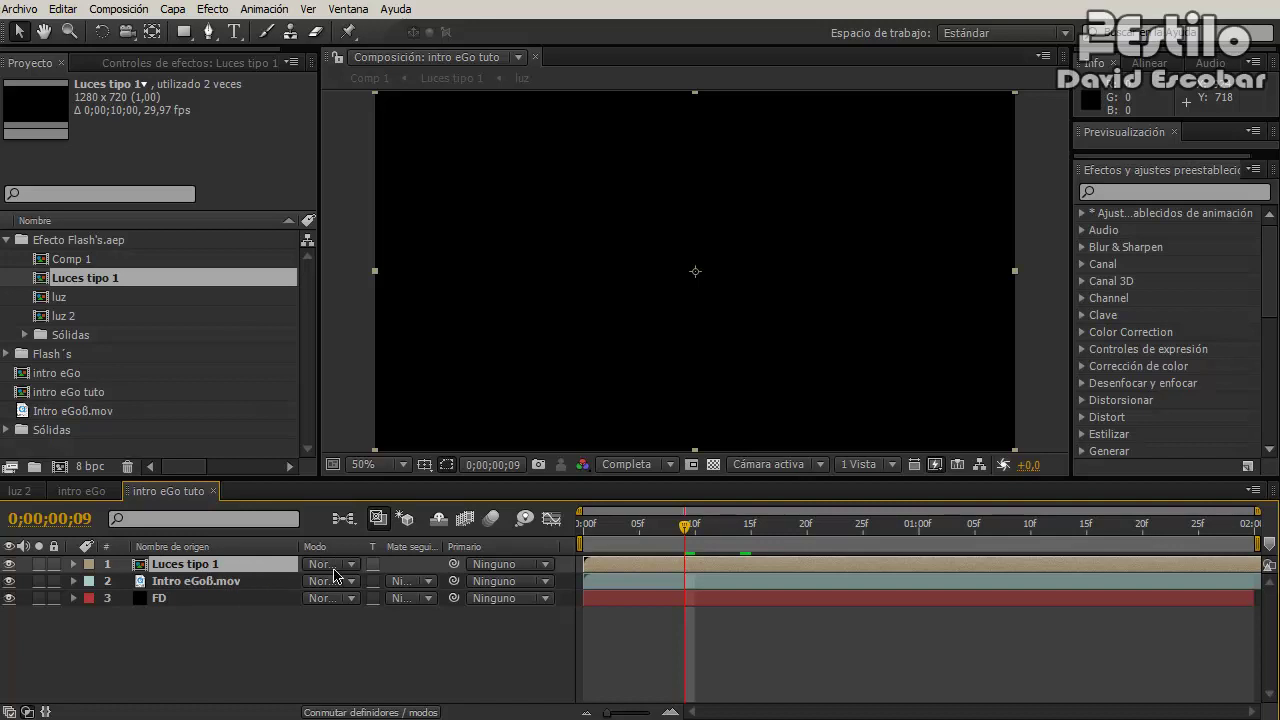
# - Set the Luces tipo 1 layer's blend mode to Pantalla (Screen) and scrub to check the flashes
pyautogui.click(334, 573)
pyautogui.click(329, 564)
pyautogui.click(323, 566)
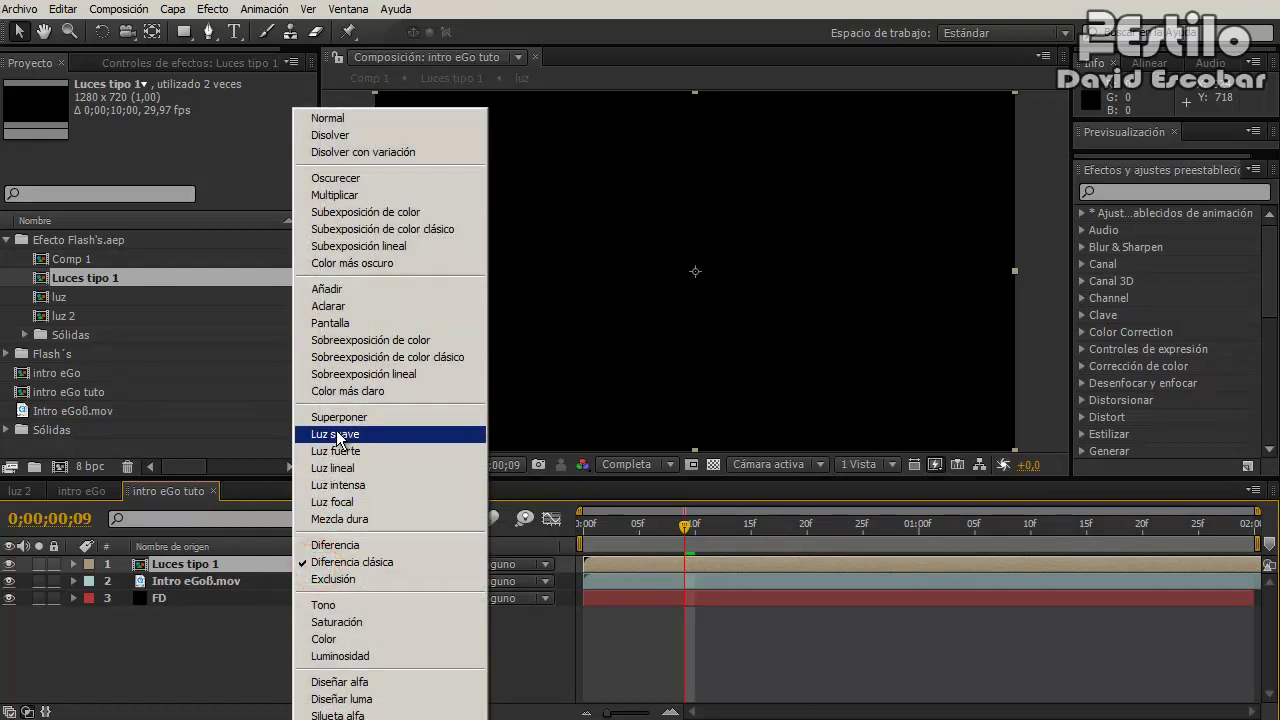
pyautogui.click(332, 323)
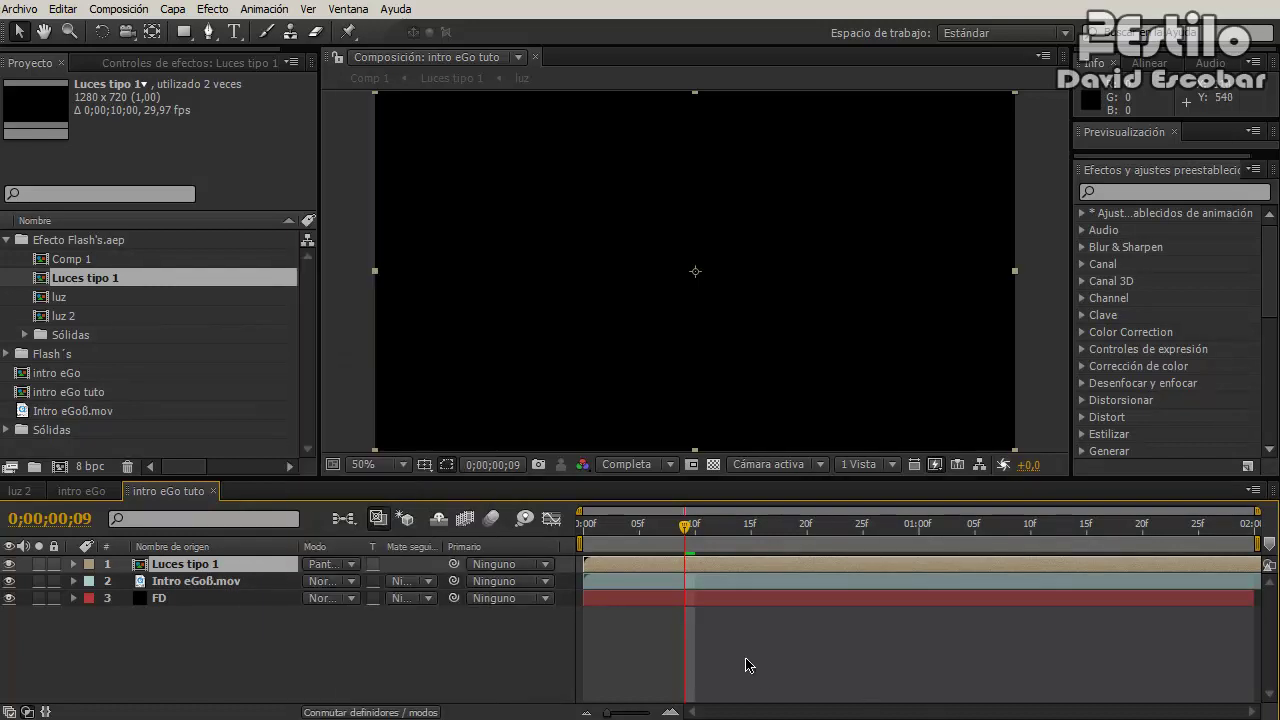
pyautogui.moveTo(686, 526); pyautogui.dragTo(829, 526)
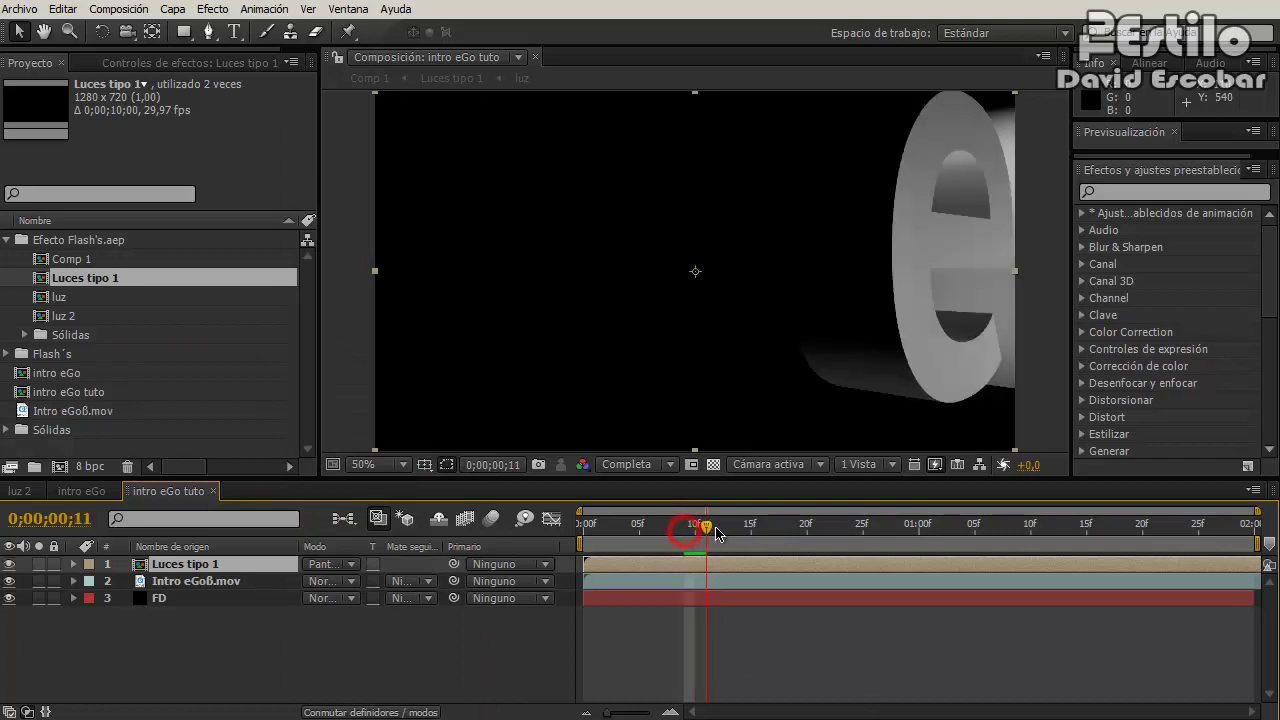
pyautogui.moveTo(733, 540)
pyautogui.mouseDown()
pyautogui.moveTo(585, 540)
pyautogui.moveTo(751, 548)
pyautogui.moveTo(588, 567)
pyautogui.moveTo(714, 530)
pyautogui.moveTo(833, 533)
pyautogui.mouseUp()
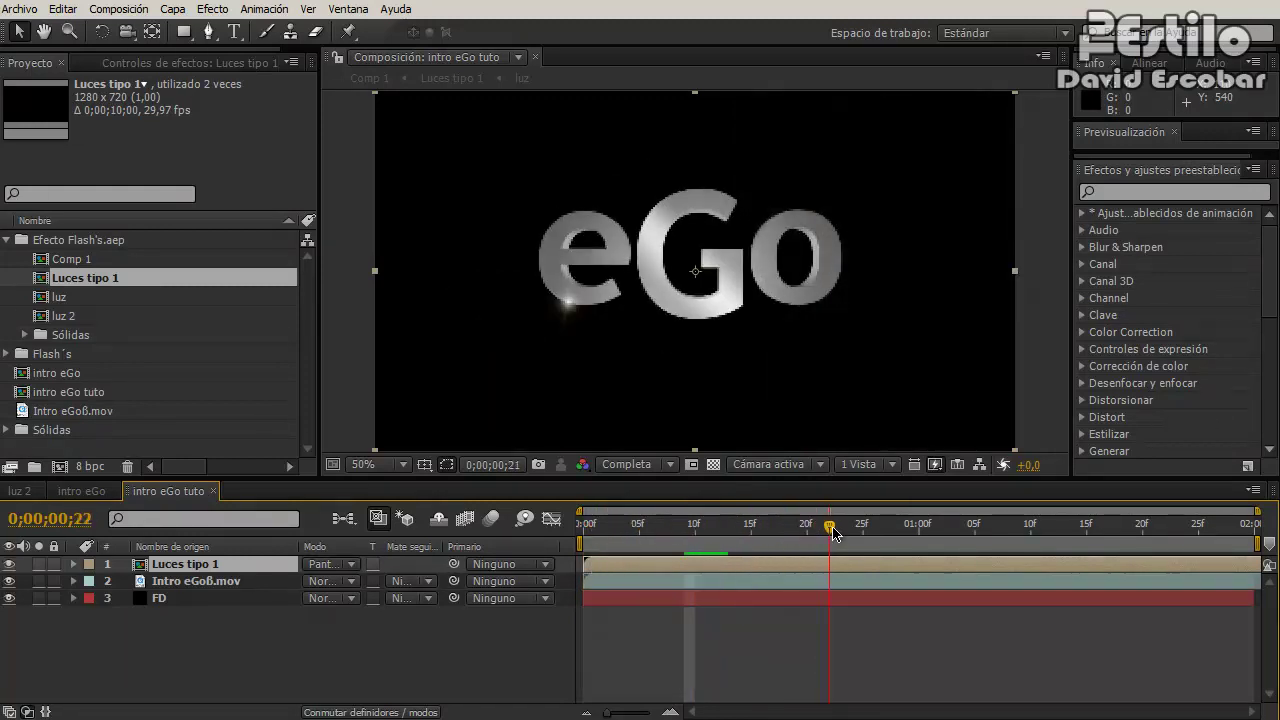
pyautogui.click(212, 568)
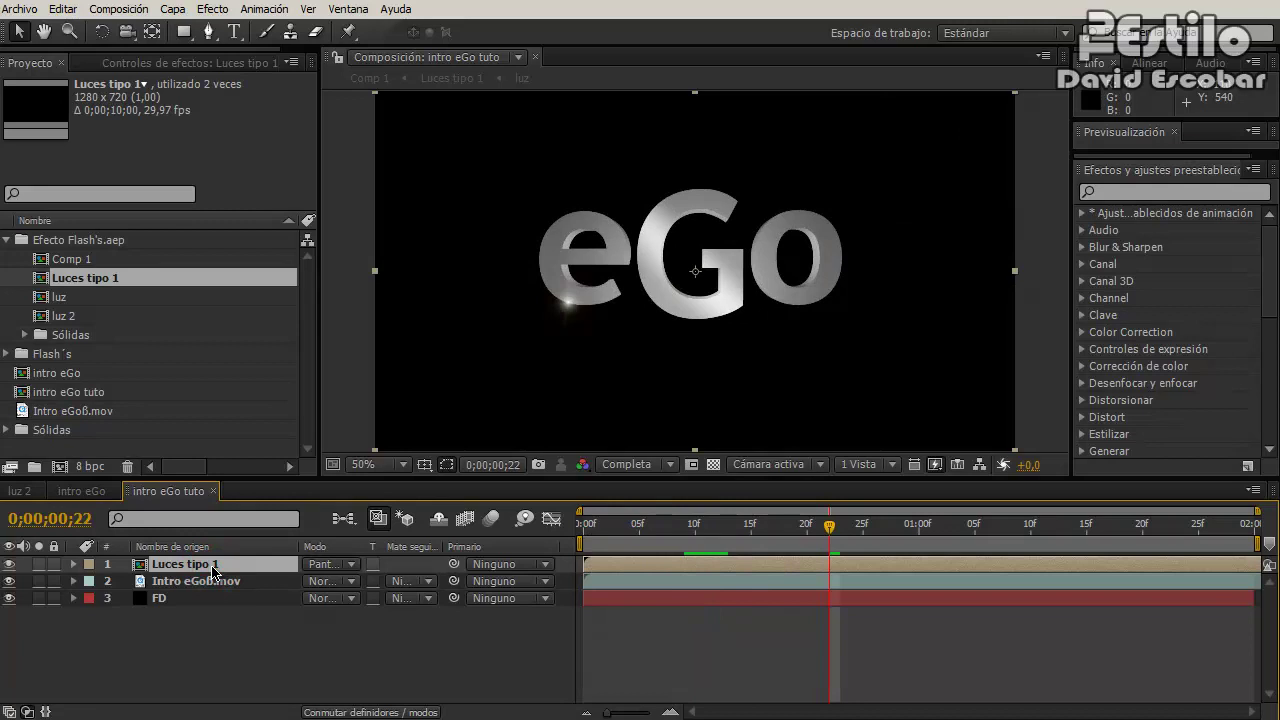
# - Open the Luces tipo 1 precomp and select some of its luz layers
pyautogui.doubleClick(212, 568)
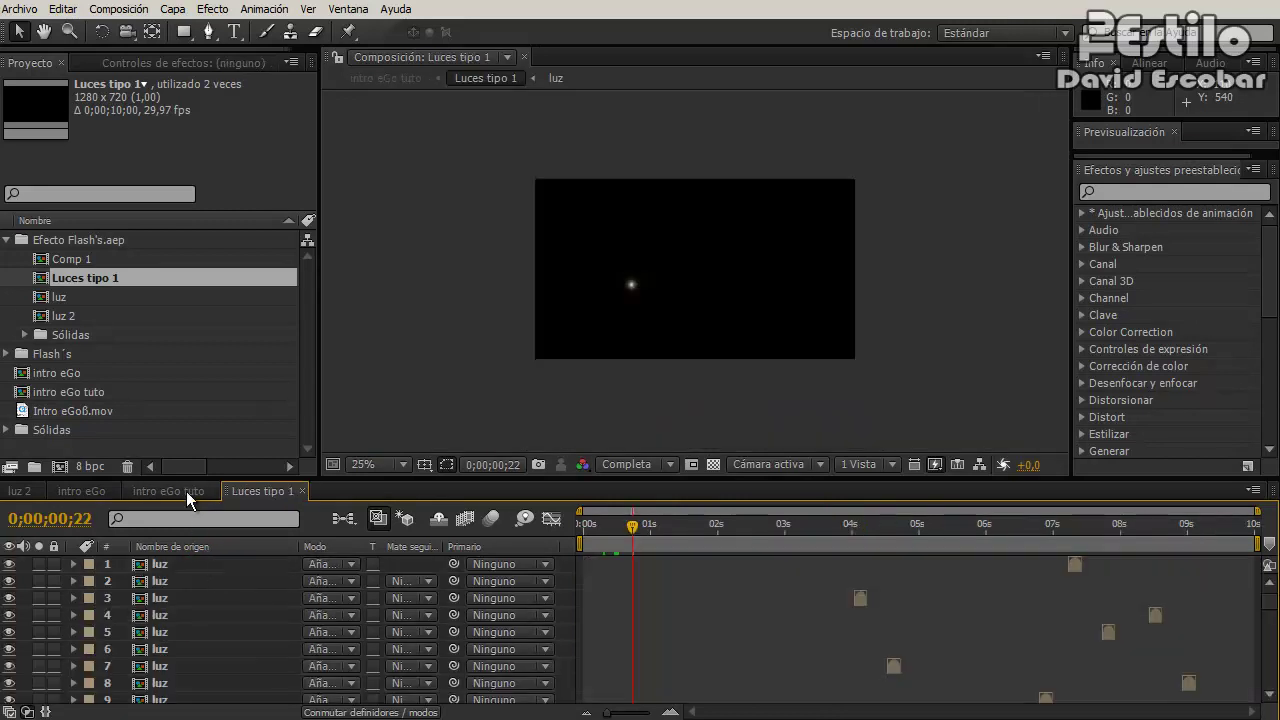
pyautogui.click(186, 493)
pyautogui.click(252, 494)
pyautogui.click(162, 566)
pyautogui.click(162, 597)
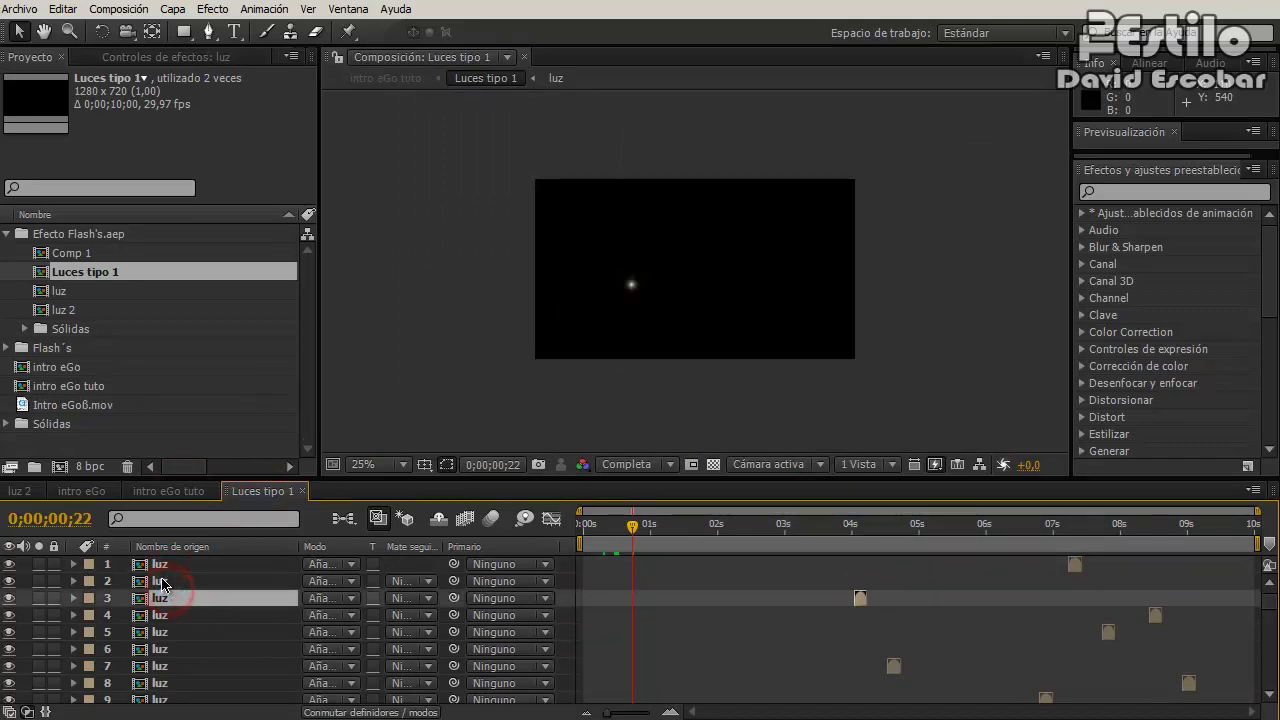
pyautogui.click(1268, 608)
pyautogui.click(1157, 623)
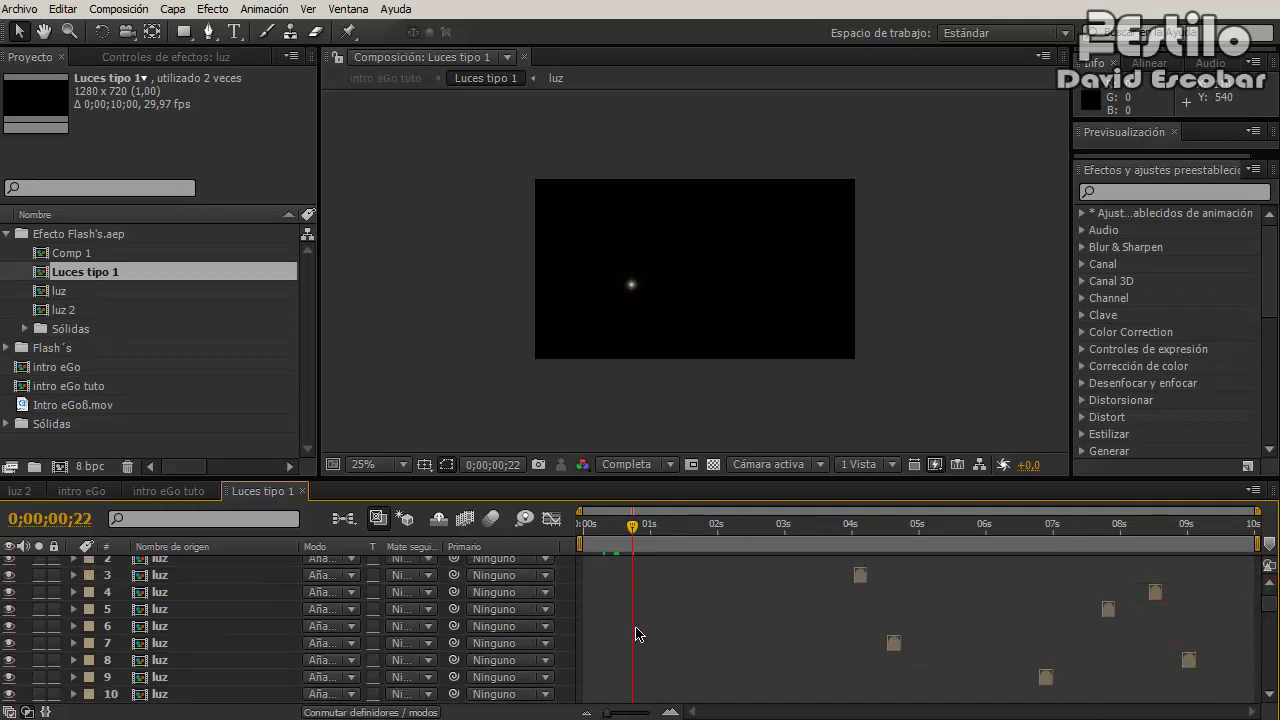
pyautogui.click(178, 632)
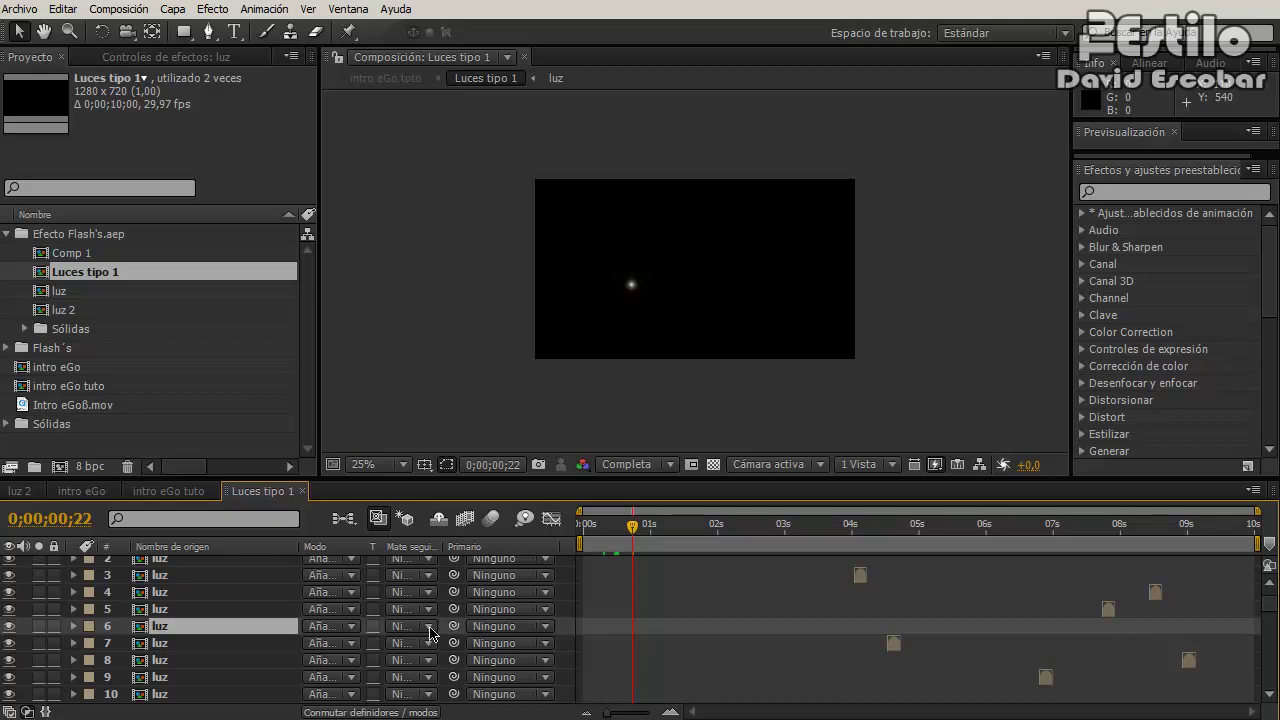
pyautogui.click(185, 575)
# - Set the Luces tipo 1 comp duration to 0;00;02;00
pyautogui.rightClick(185, 575)
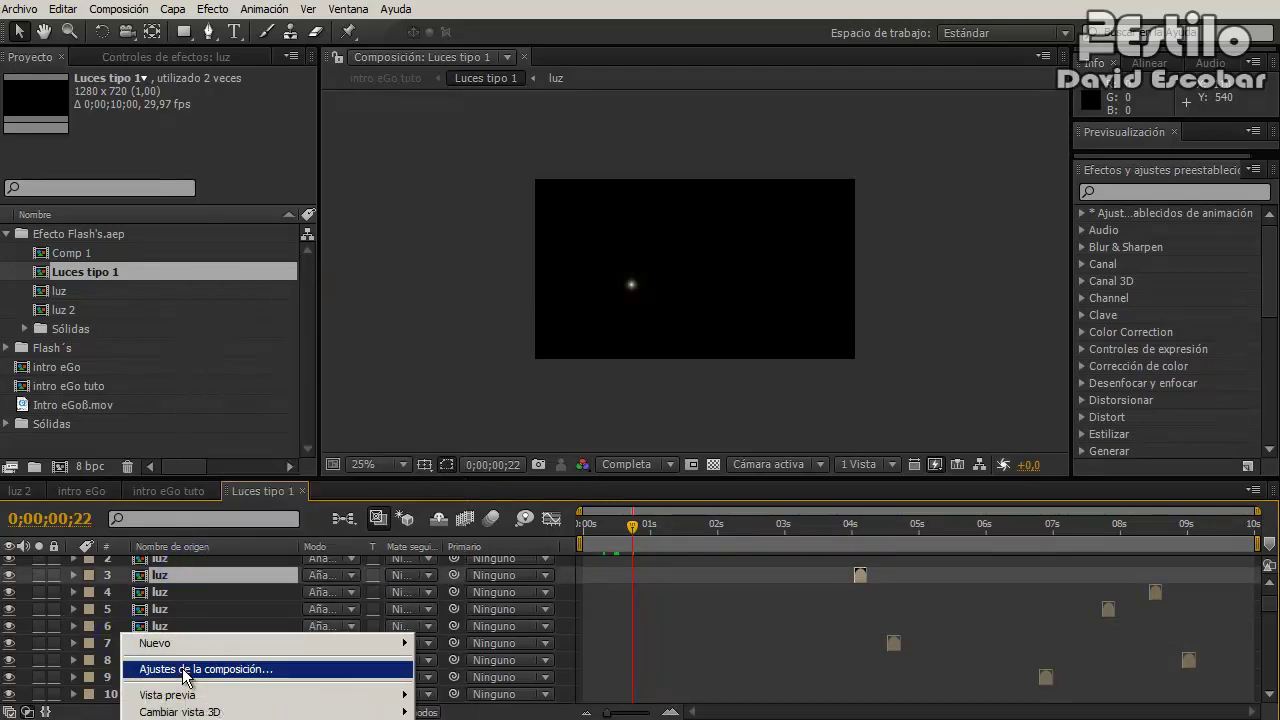
pyautogui.click(184, 676)
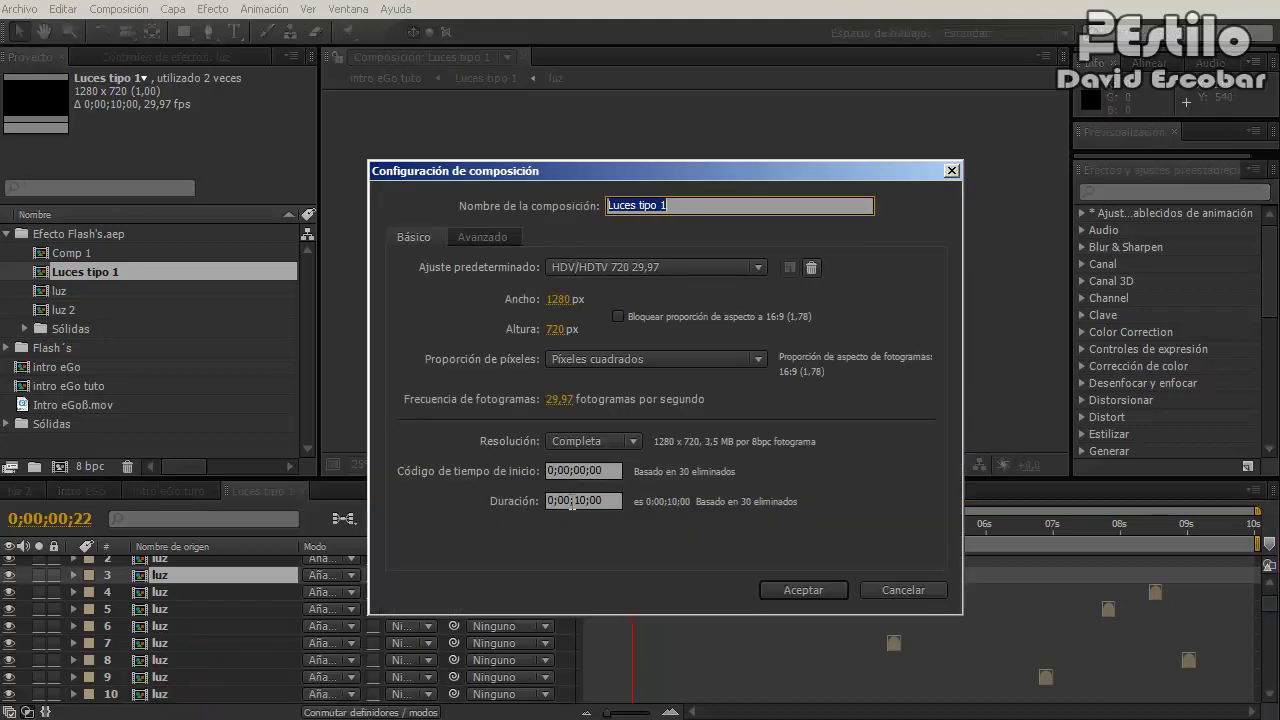
pyautogui.doubleClick(577, 501)
pyautogui.write('2')
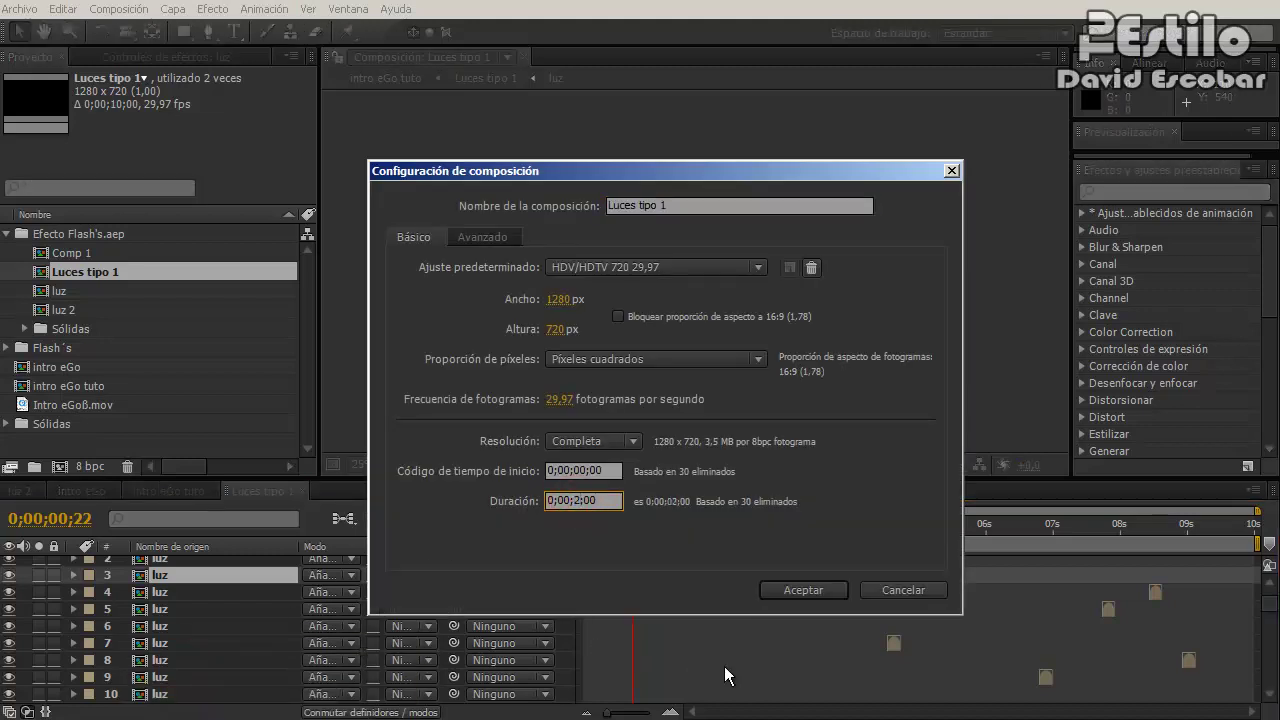
pyautogui.click(819, 586)
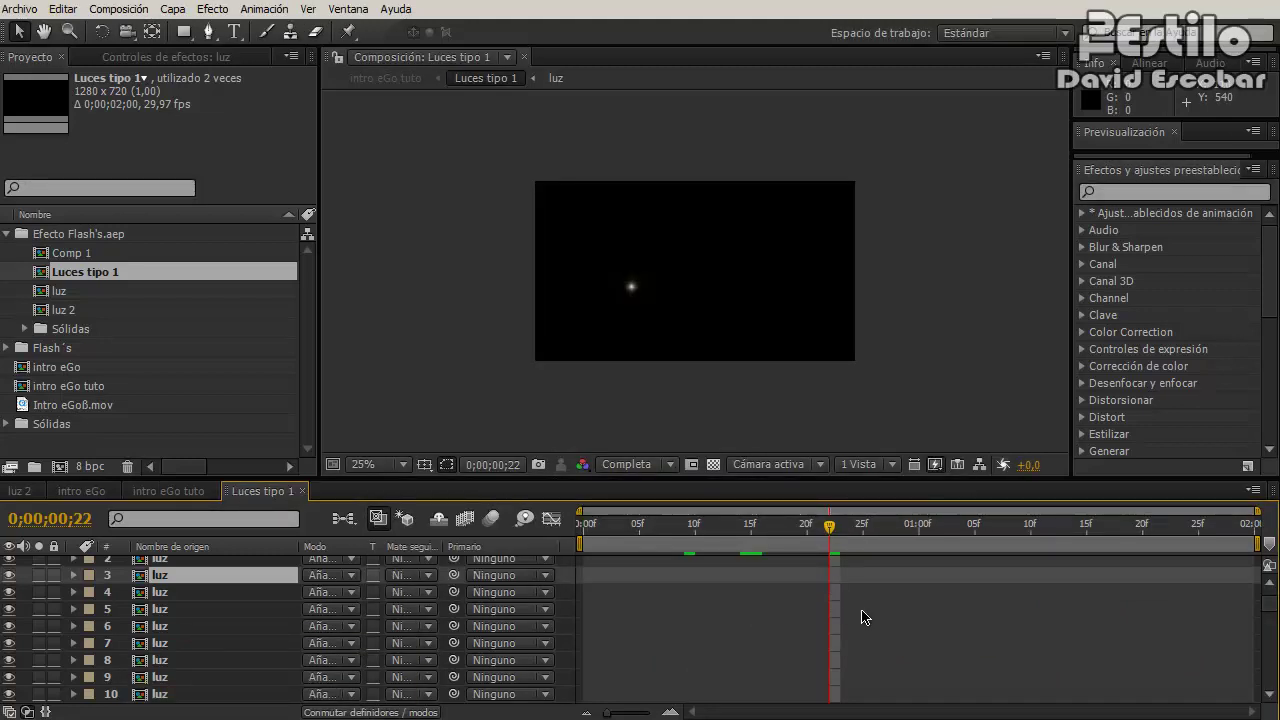
# - Enlarge the timeline panel to show more of the luz layers
pyautogui.click(165, 498)
pyautogui.click(245, 494)
pyautogui.click(1268, 605)
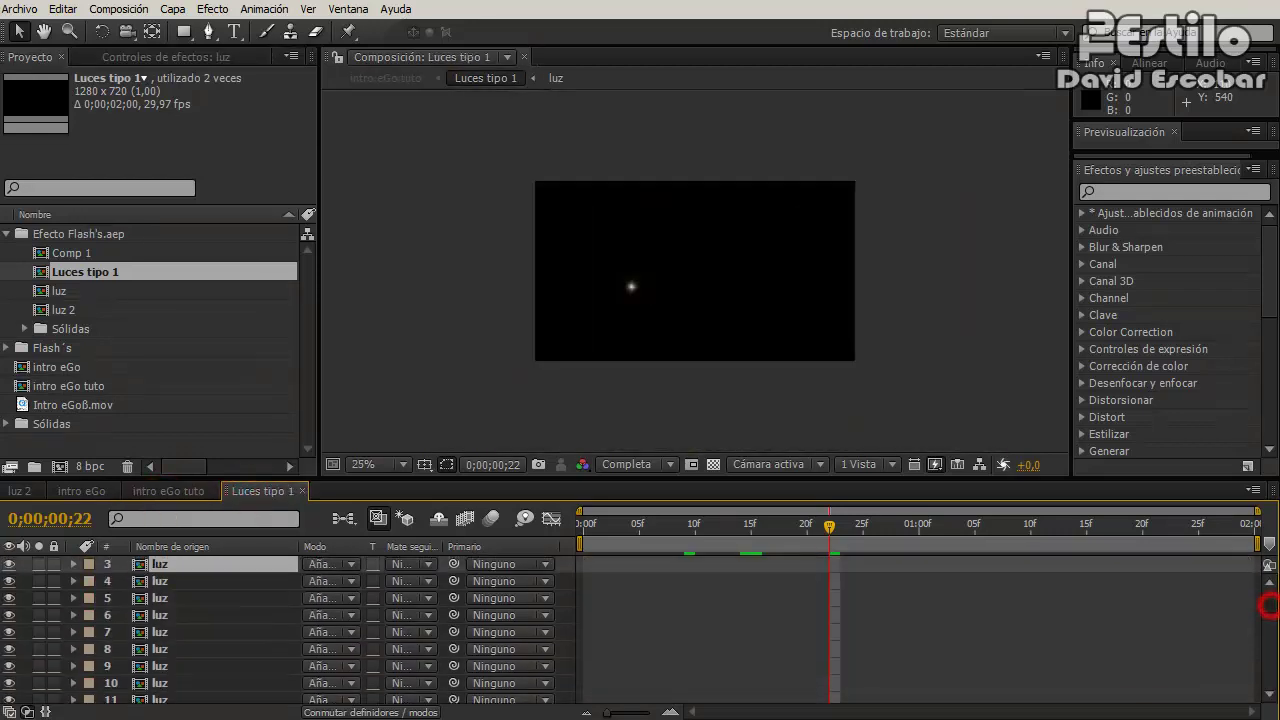
pyautogui.scroll(-3, 1226, 600)
pyautogui.scroll(-3, 1226, 600)
pyautogui.scroll(-3, 1226, 600)
pyautogui.scroll(-3, 1226, 600)
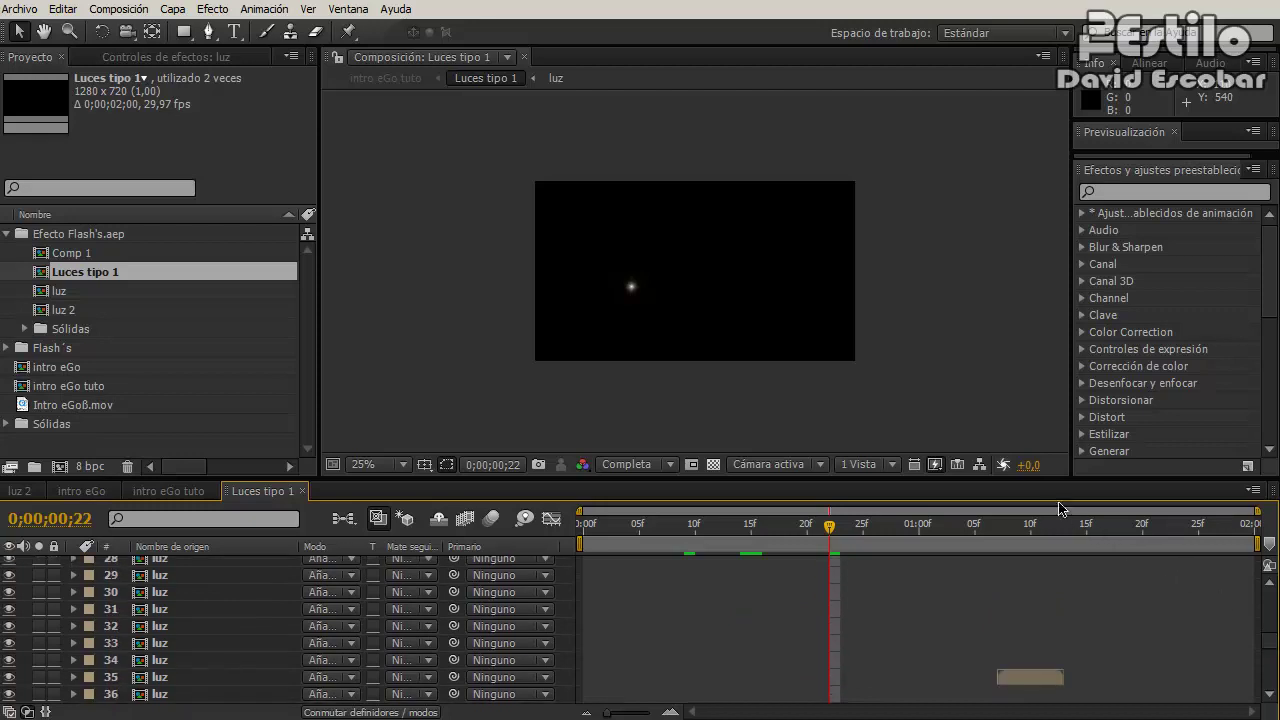
pyautogui.moveTo(1022, 478); pyautogui.dragTo(1022, 182)
pyautogui.click(709, 386)
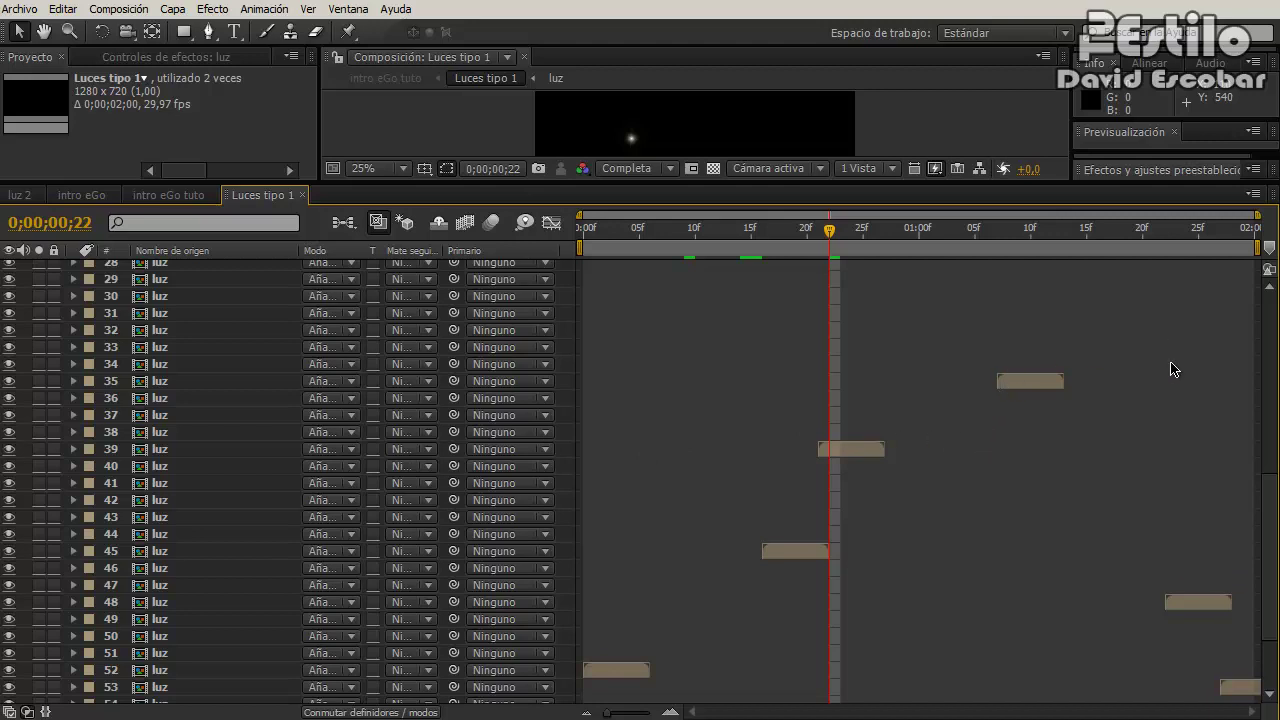
# - Delete surplus luz layers 28–34 and 42–44, leaving only the first ten
pyautogui.click(178, 366)
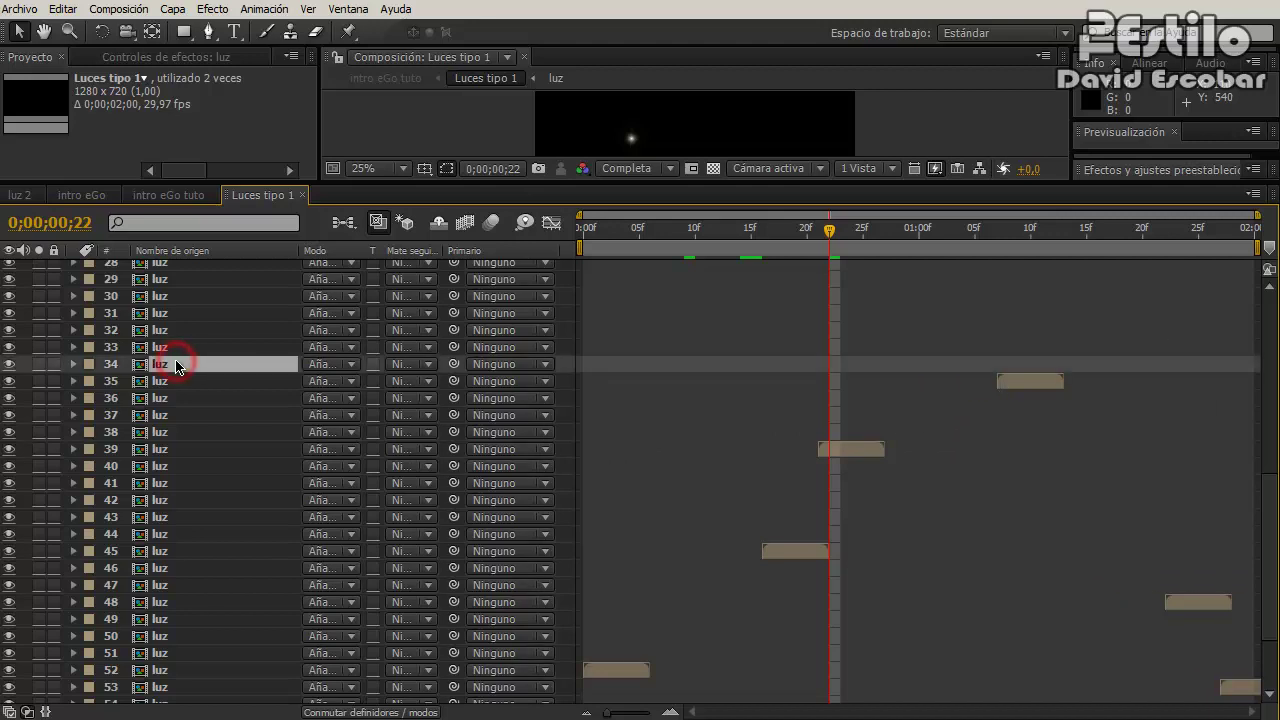
pyautogui.keyDown('shift'); pyautogui.click(180, 267); pyautogui.keyUp('shift')
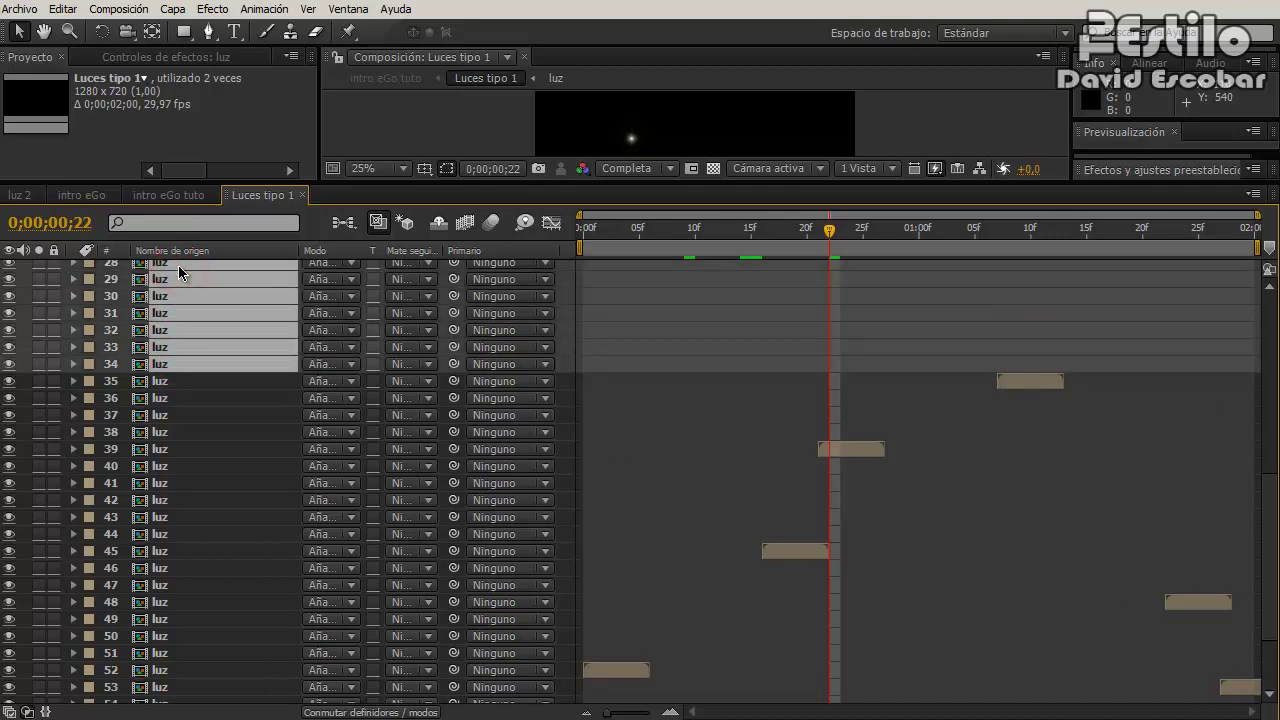
pyautogui.press('Delete')
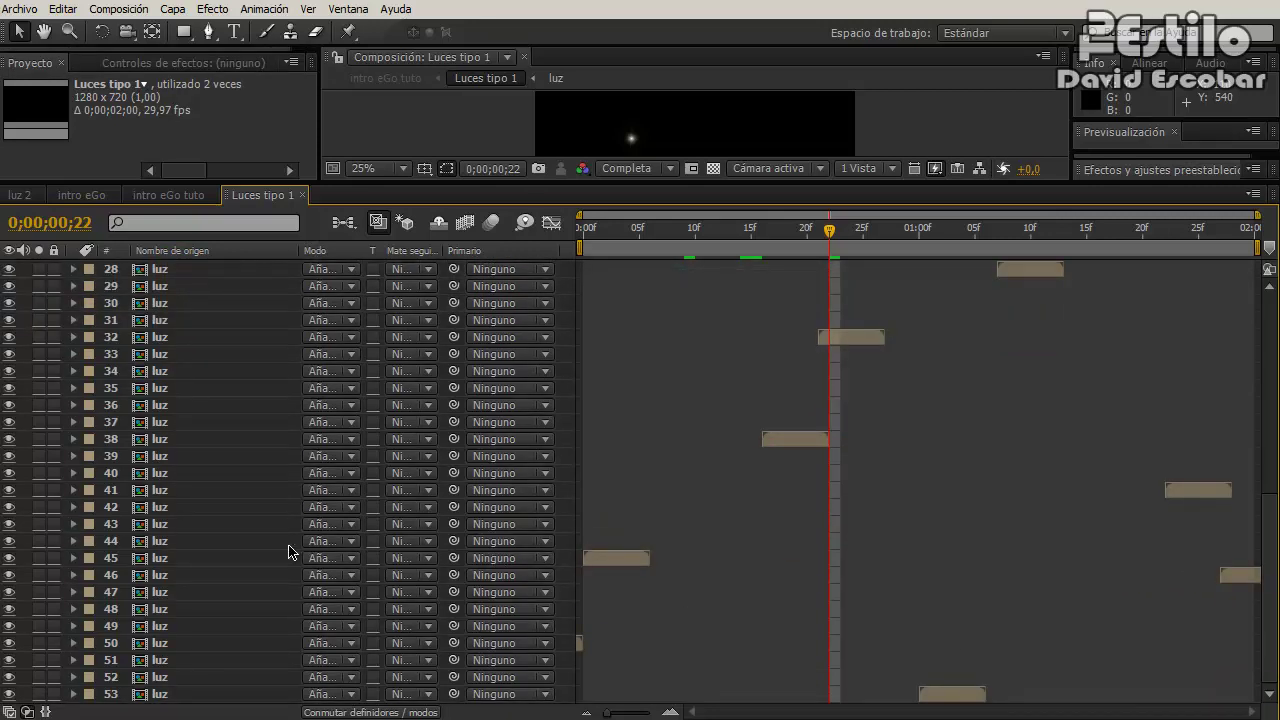
pyautogui.click(182, 541)
pyautogui.click(165, 491)
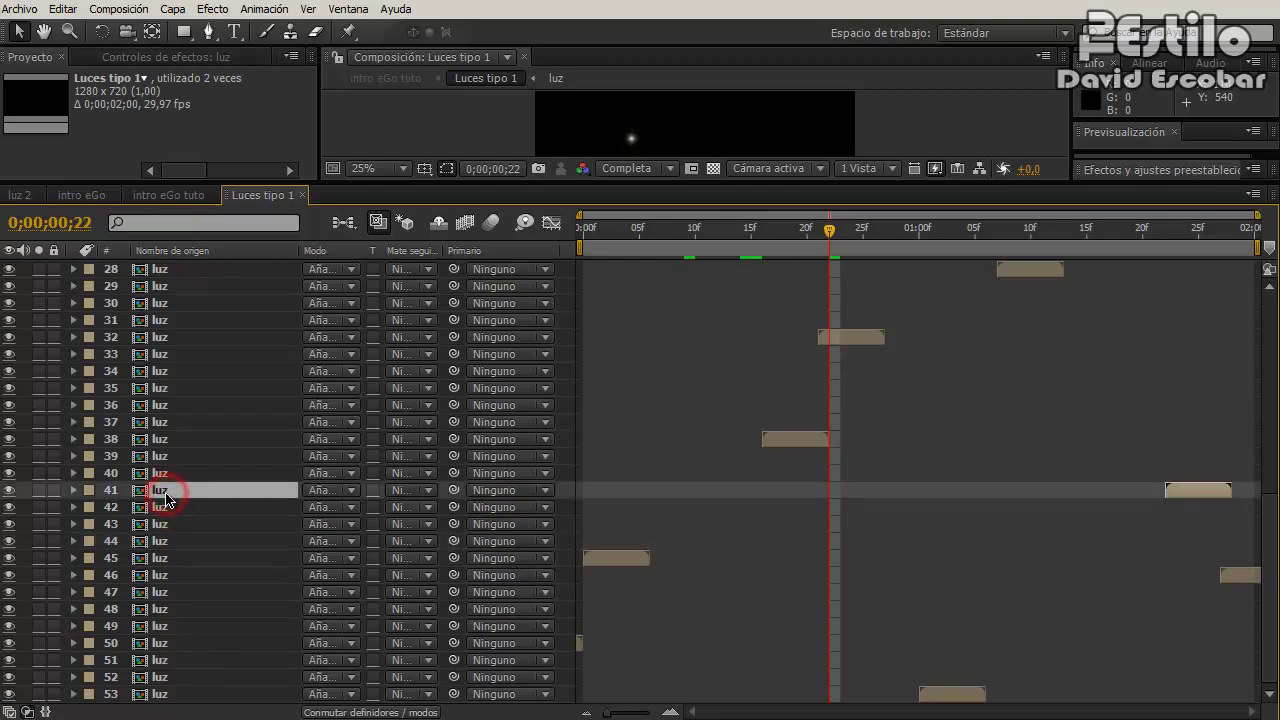
pyautogui.click(172, 507)
pyautogui.keyDown('shift'); pyautogui.click(175, 546); pyautogui.keyUp('shift')
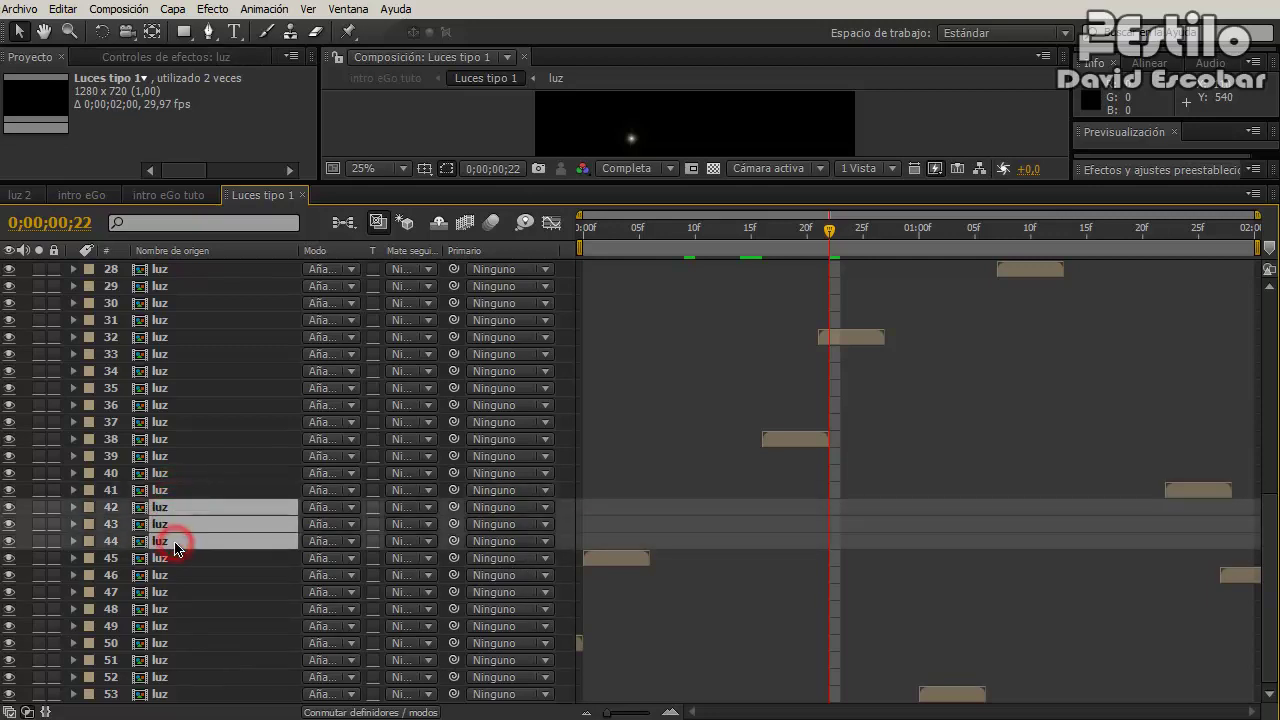
pyautogui.press('Delete')
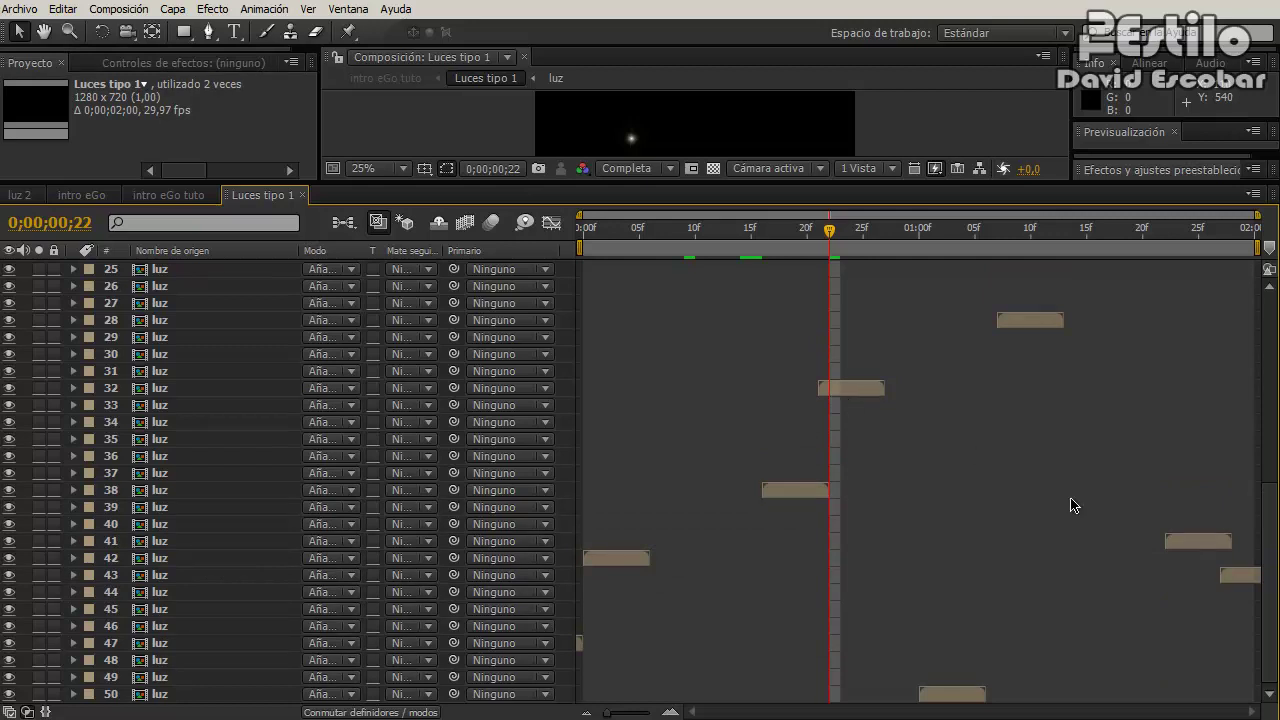
pyautogui.hotkey('ctrl', 'z')
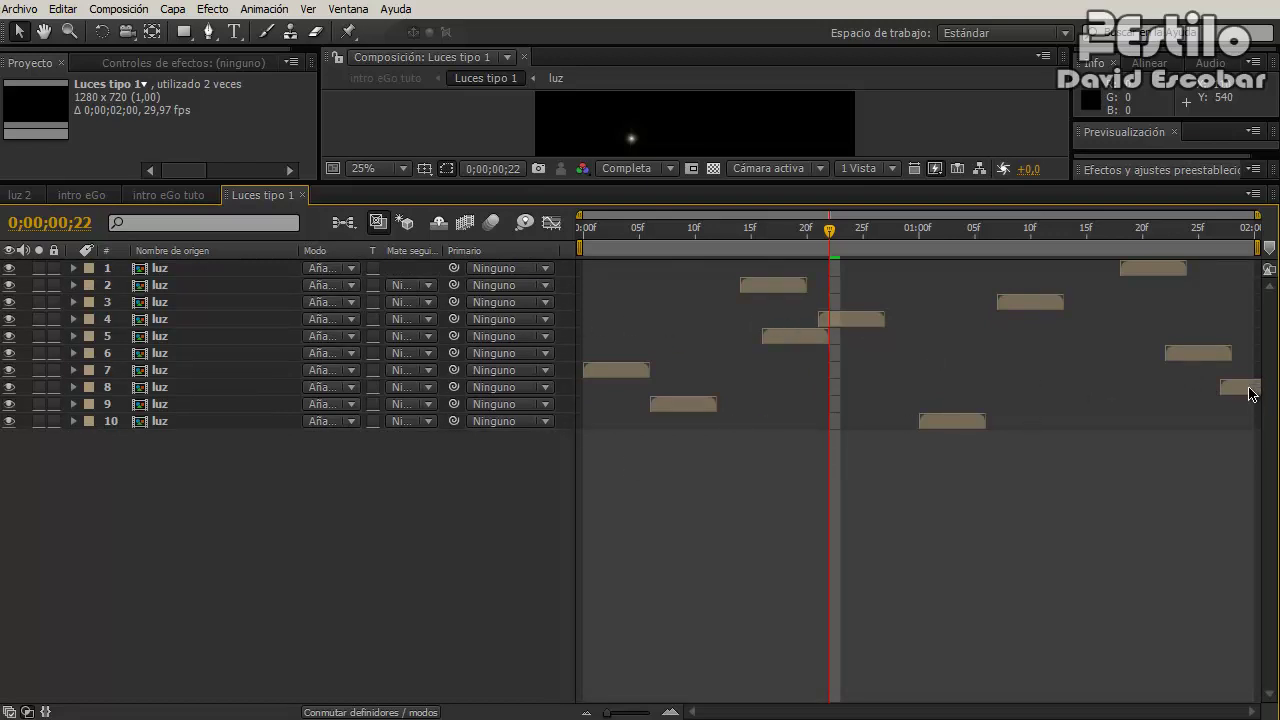
# - Move layer 6's flash earlier, then duplicate the ten luz layers into twenty
pyautogui.moveTo(1240, 393); pyautogui.dragTo(1090, 358)
pyautogui.moveTo(216, 485); pyautogui.dragTo(200, 255)
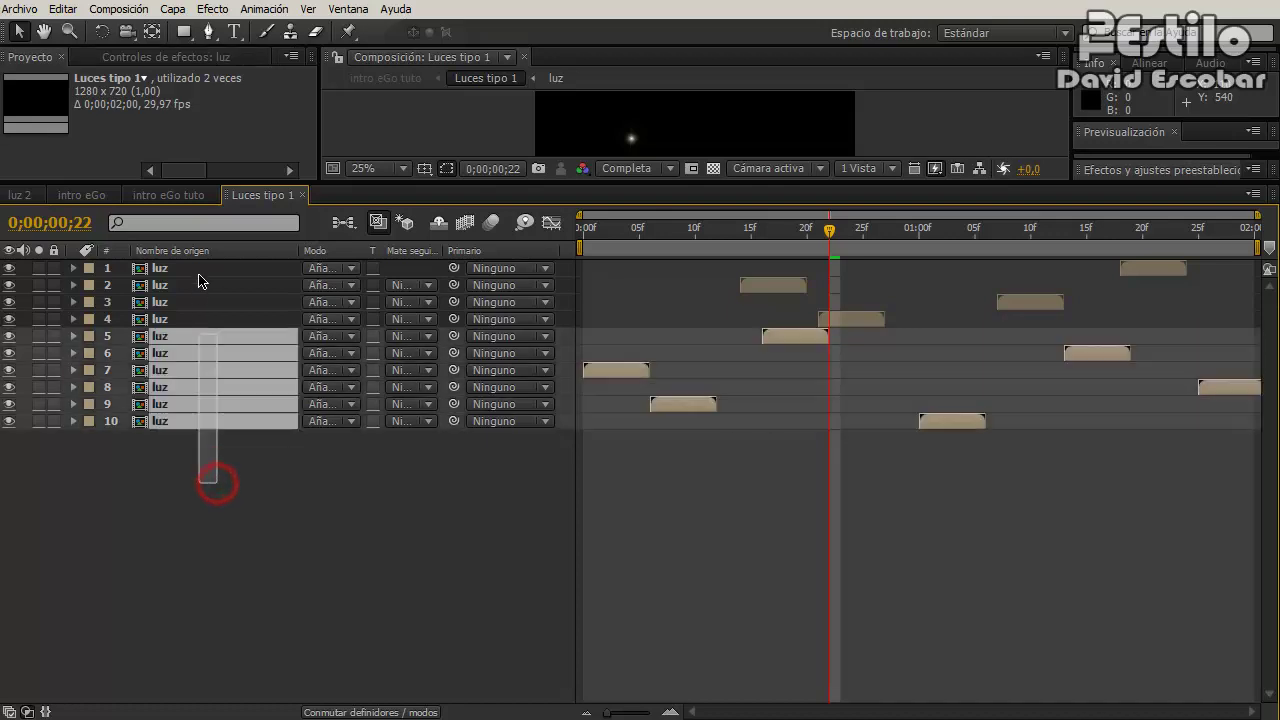
pyautogui.hotkey('ctrl', 'd')
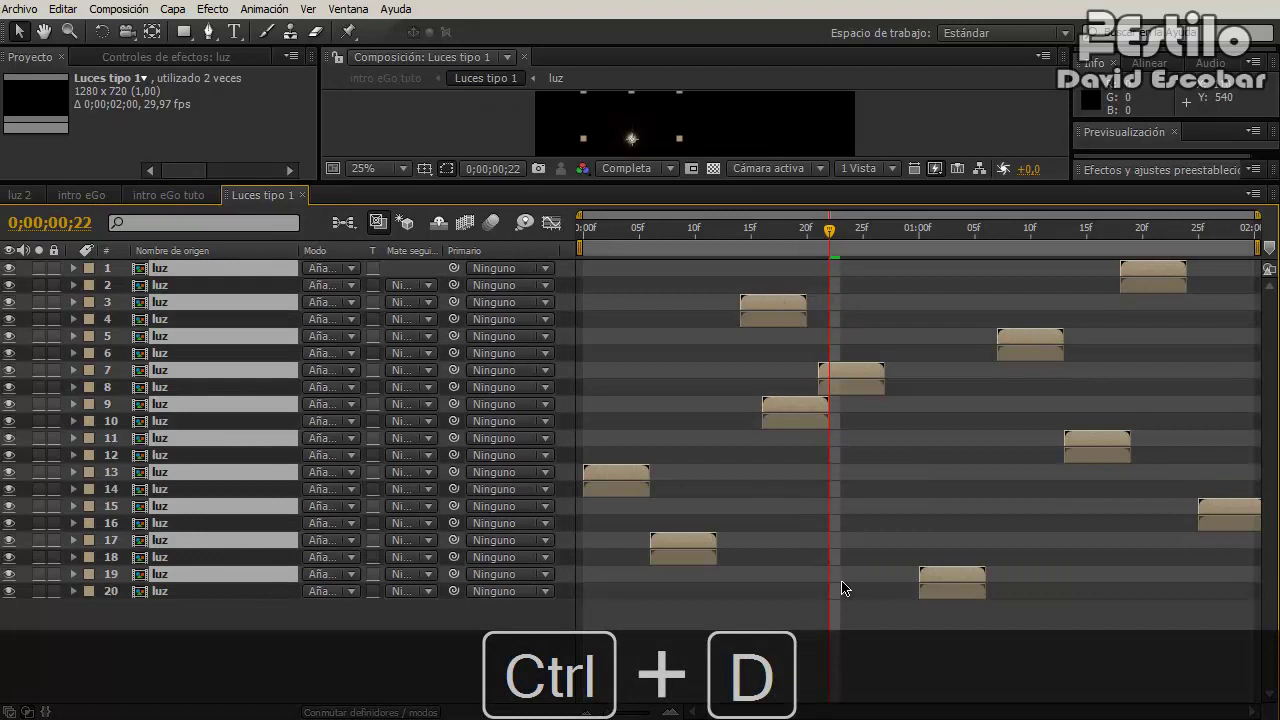
# - Scatter the duplicated flashes by retiming layers 17 (later), 15 and 11 (earlier)
pyautogui.moveTo(683, 541); pyautogui.dragTo(1091, 545)
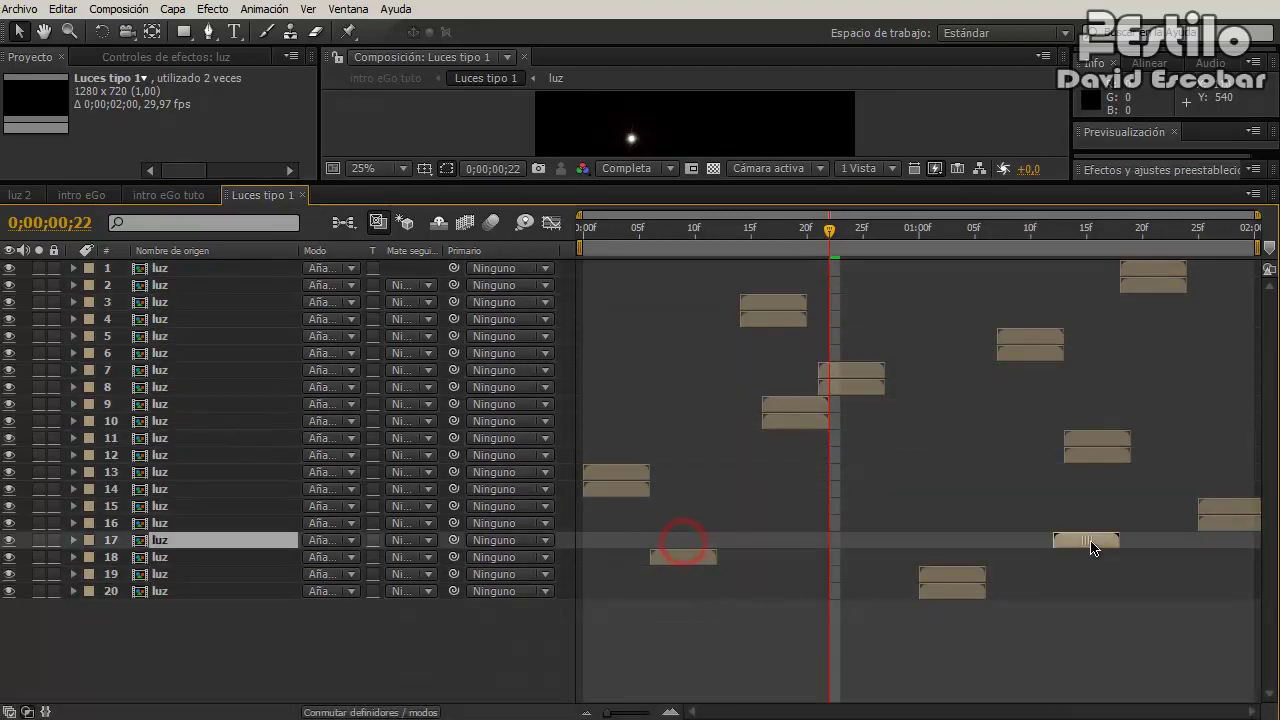
pyautogui.moveTo(1222, 508); pyautogui.dragTo(977, 503)
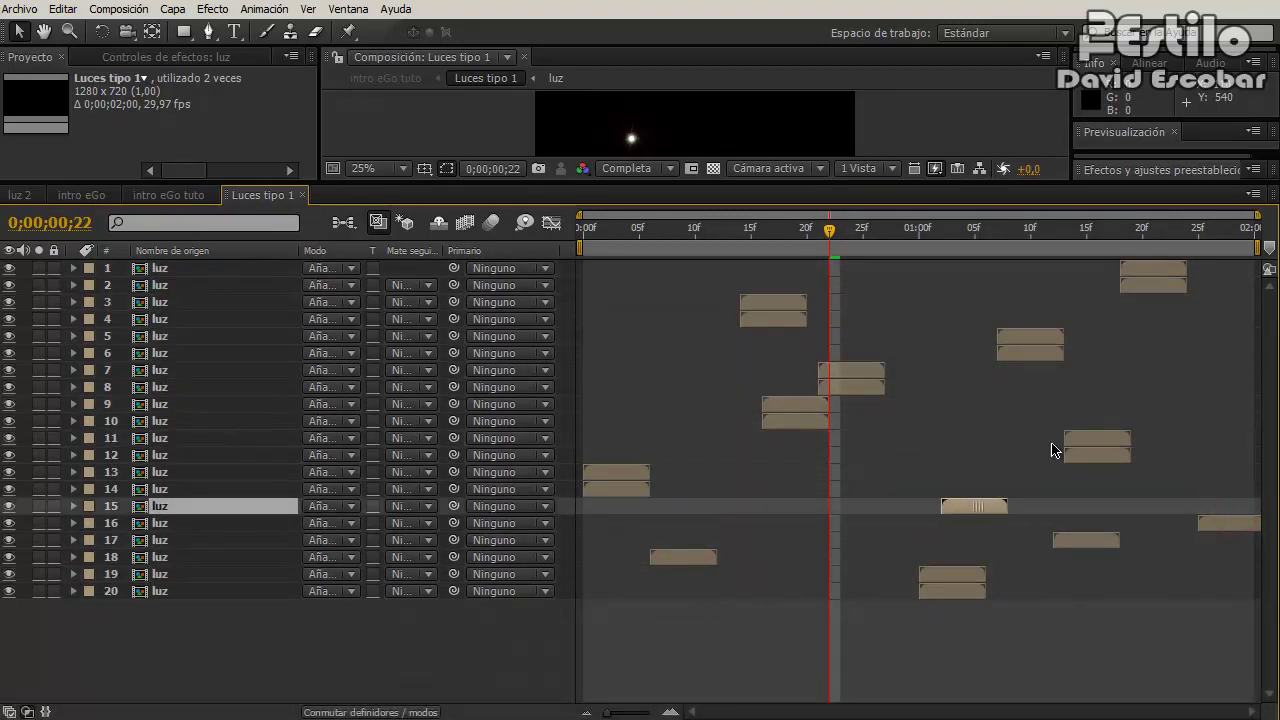
pyautogui.moveTo(1095, 441); pyautogui.dragTo(749, 491)
pyautogui.moveTo(843, 185)
pyautogui.mouseDown()
pyautogui.moveTo(843, 402)
pyautogui.moveTo(716, 444)
pyautogui.moveTo(586, 457)
pyautogui.moveTo(634, 456)
pyautogui.mouseUp()
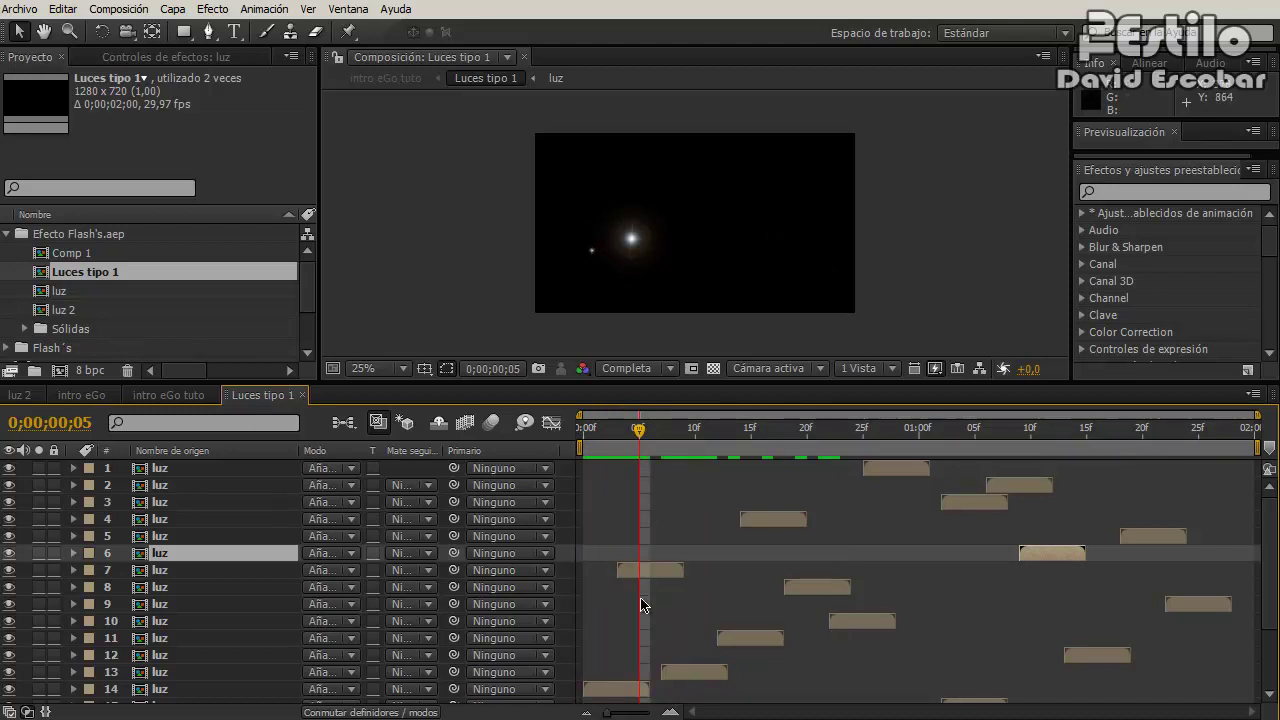
# - Move one light to a new spot in the frame and make it larger
pyautogui.click(1061, 555)
pyautogui.moveTo(640, 242); pyautogui.dragTo(730, 184)
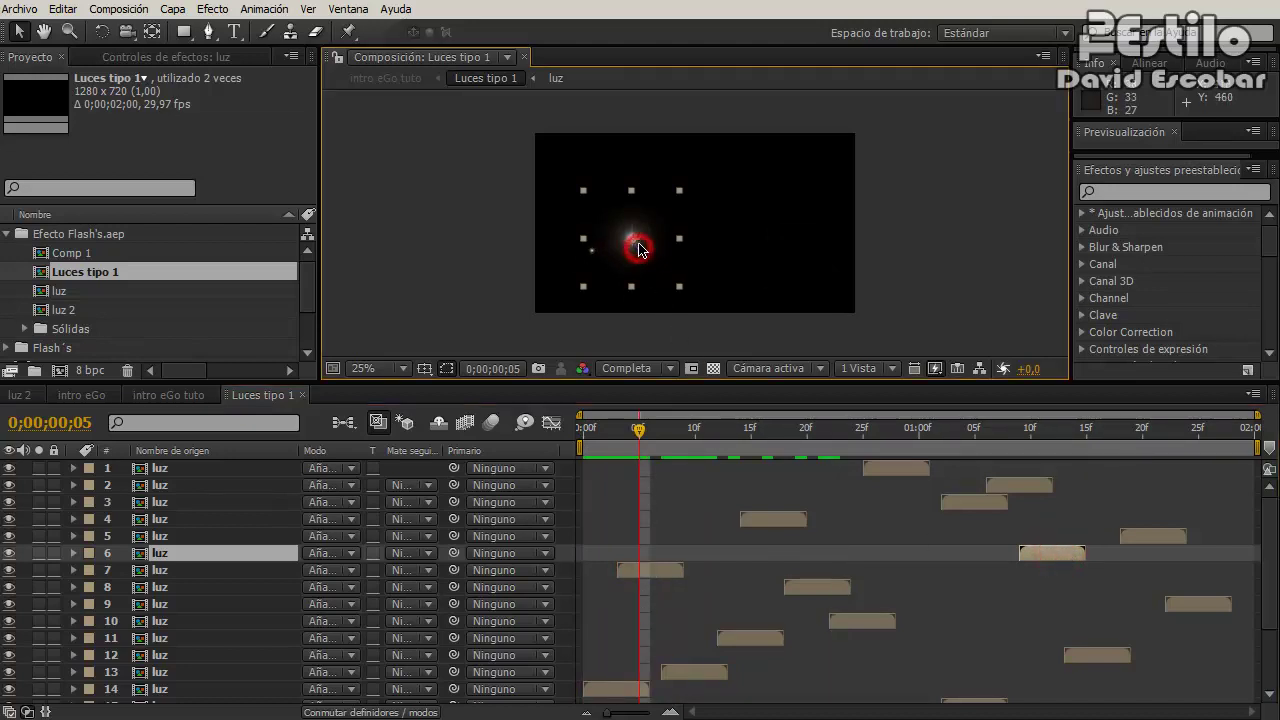
pyautogui.press('Return')
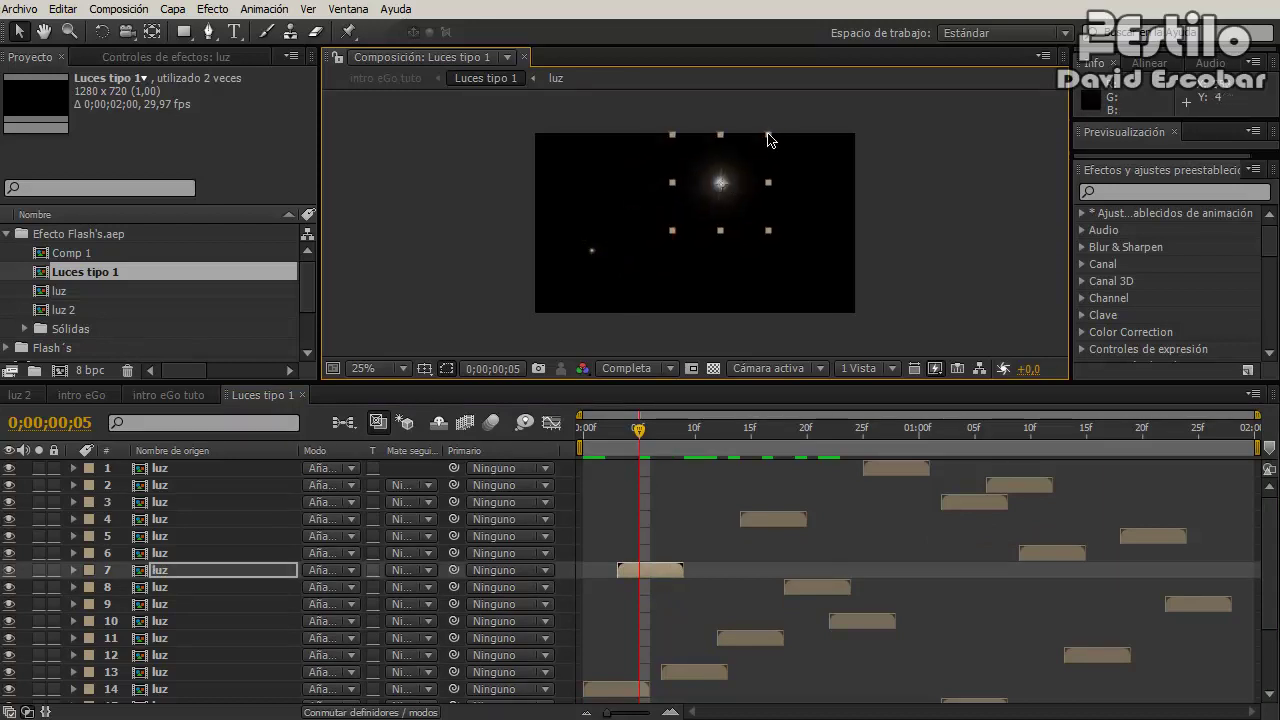
pyautogui.moveTo(768, 135); pyautogui.dragTo(797, 105)
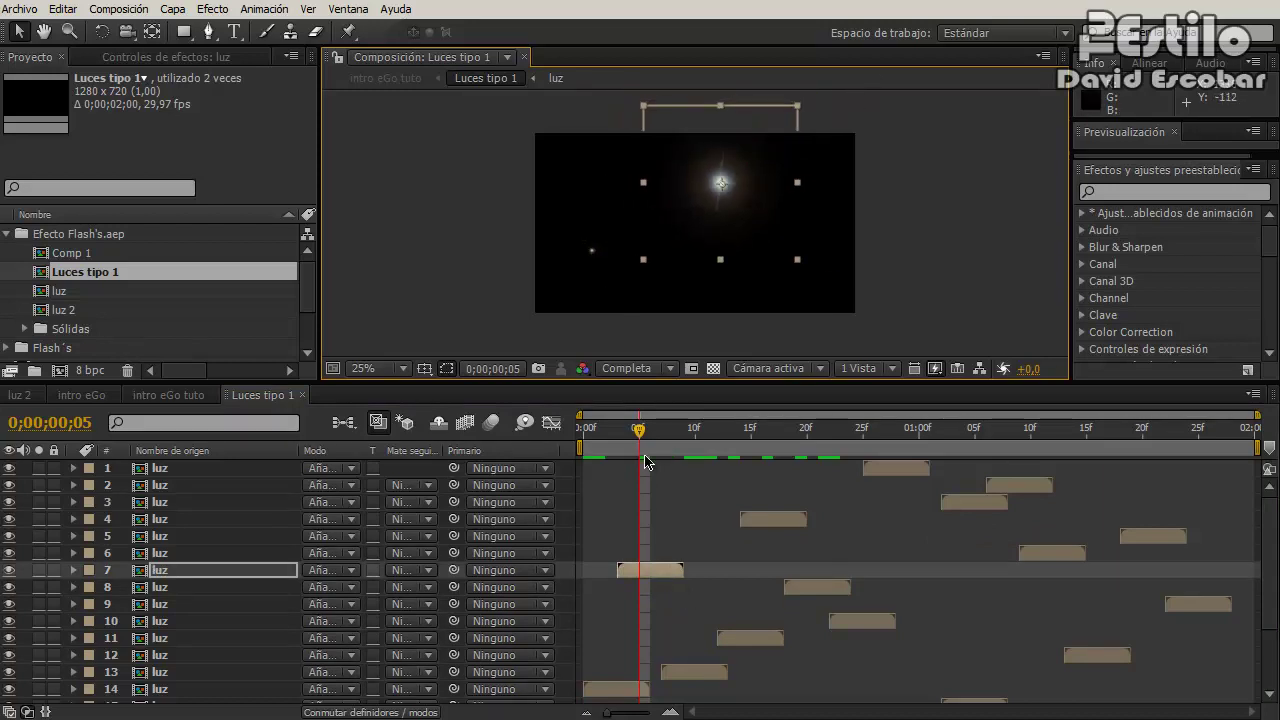
pyautogui.moveTo(645, 437); pyautogui.dragTo(688, 434)
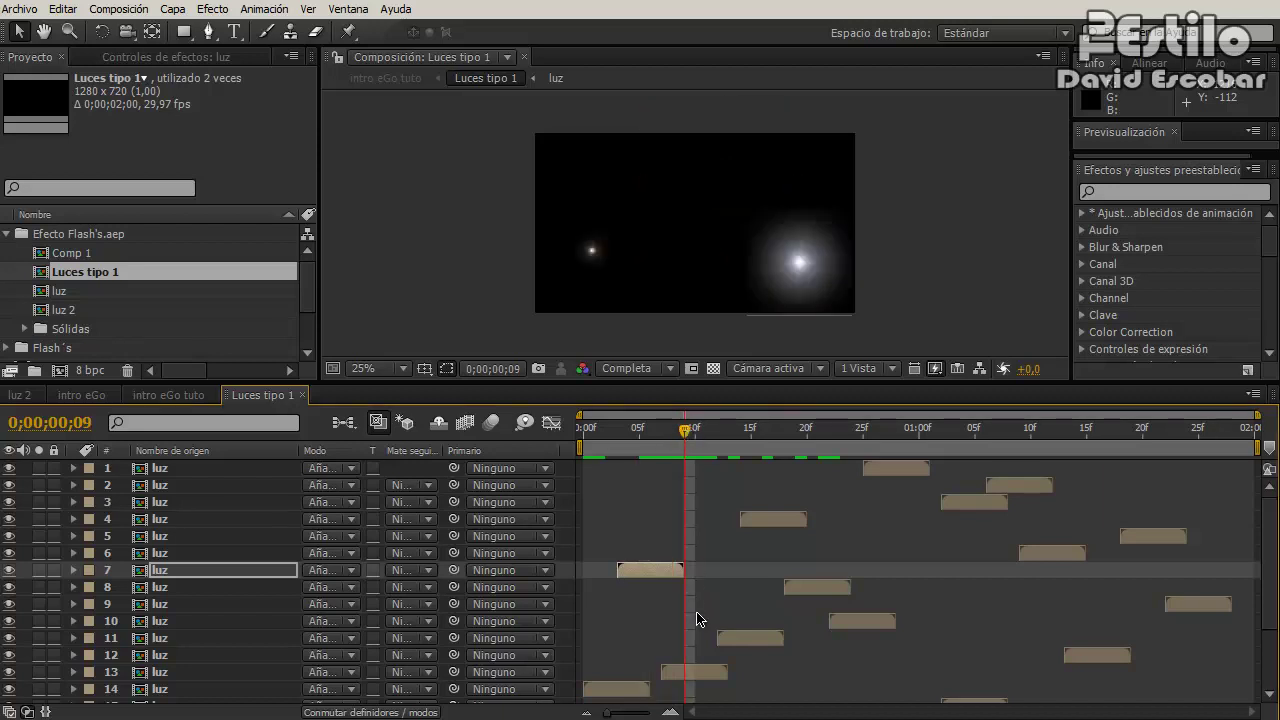
# - Make layer 13's light start at the current frame and move layer 4's light toward the upper left
pyautogui.click(592, 252)
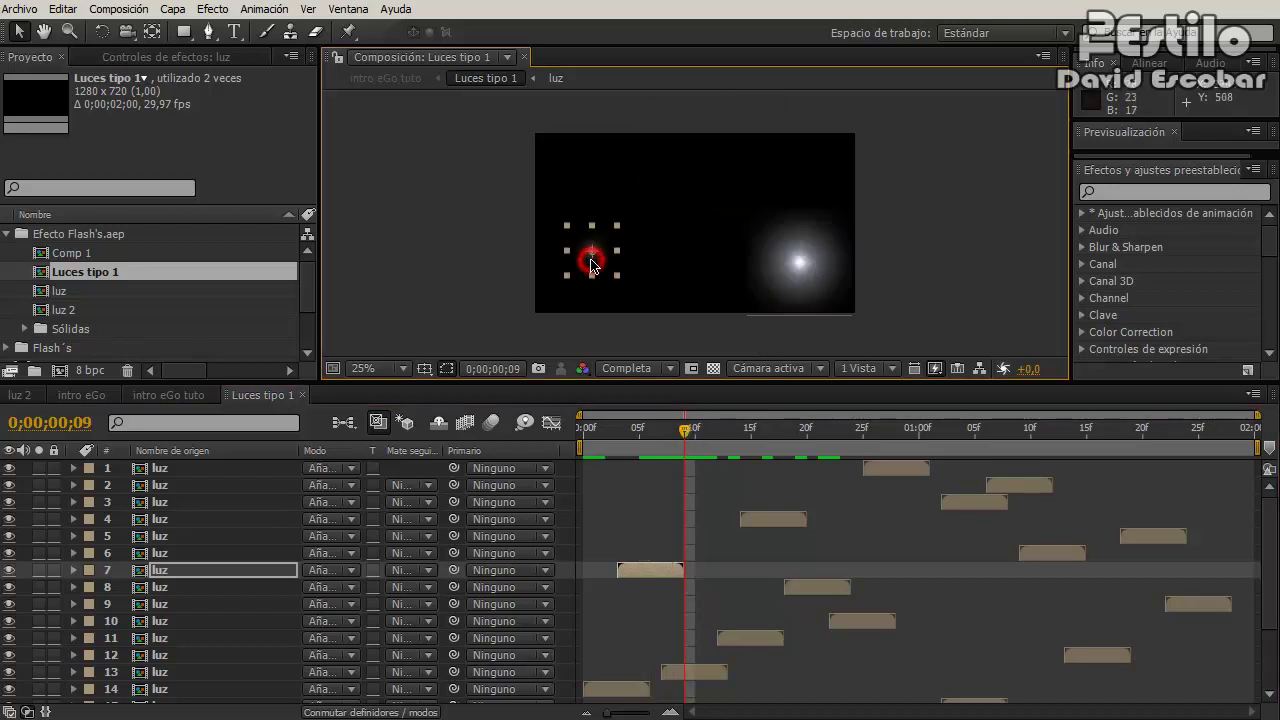
pyautogui.click(693, 676)
pyautogui.moveTo(710, 680); pyautogui.dragTo(716, 678)
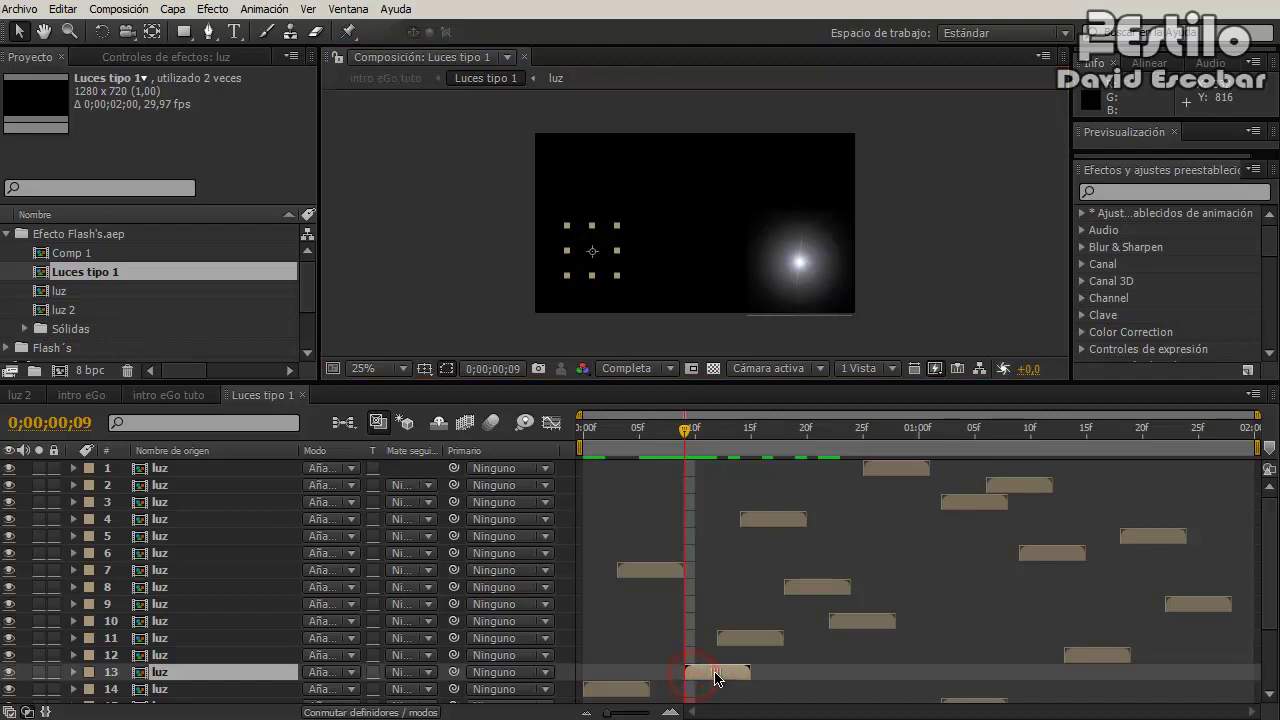
pyautogui.moveTo(688, 432)
pyautogui.mouseDown()
pyautogui.moveTo(786, 443)
pyautogui.moveTo(772, 444)
pyautogui.mouseUp()
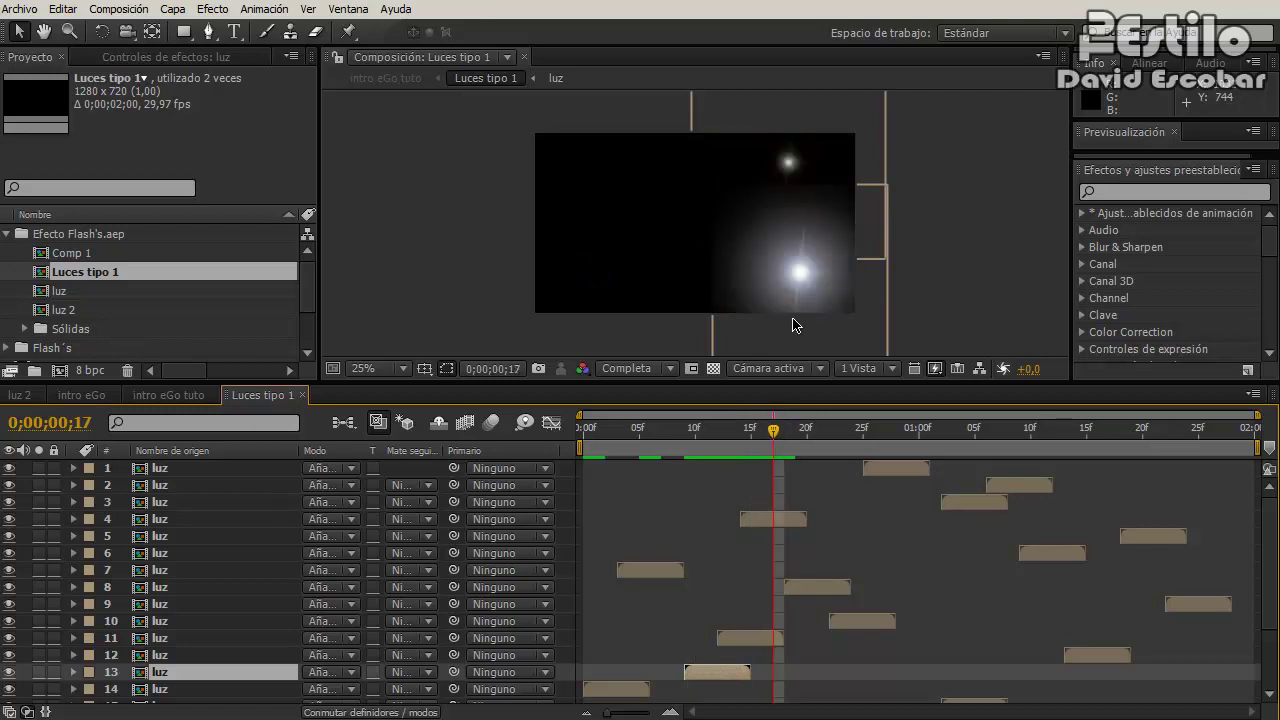
pyautogui.moveTo(797, 272)
pyautogui.mouseDown()
pyautogui.moveTo(604, 195)
pyautogui.moveTo(714, 263)
pyautogui.moveTo(677, 234)
pyautogui.moveTo(689, 243)
pyautogui.mouseUp()
# - Delete light layer 17 and the lower-left light on layer 16, checking at frame 1;24
pyautogui.scroll(-3, 1268, 575)
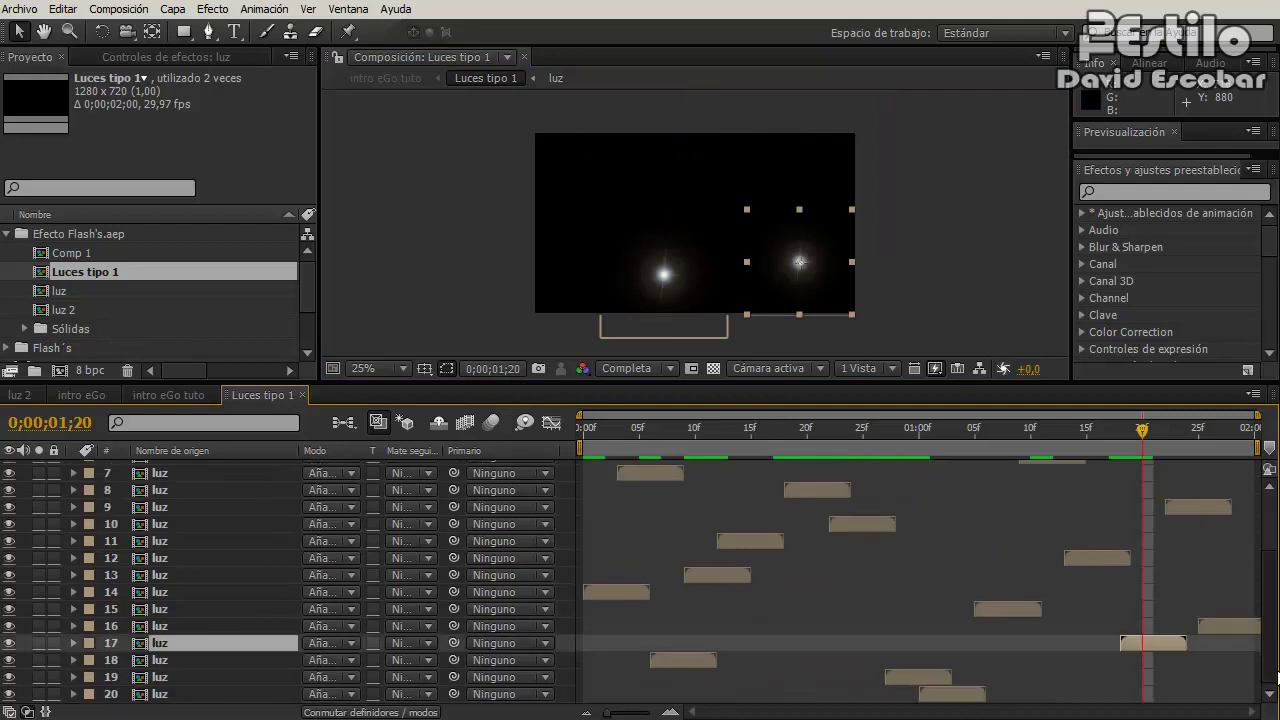
pyautogui.press('Delete')
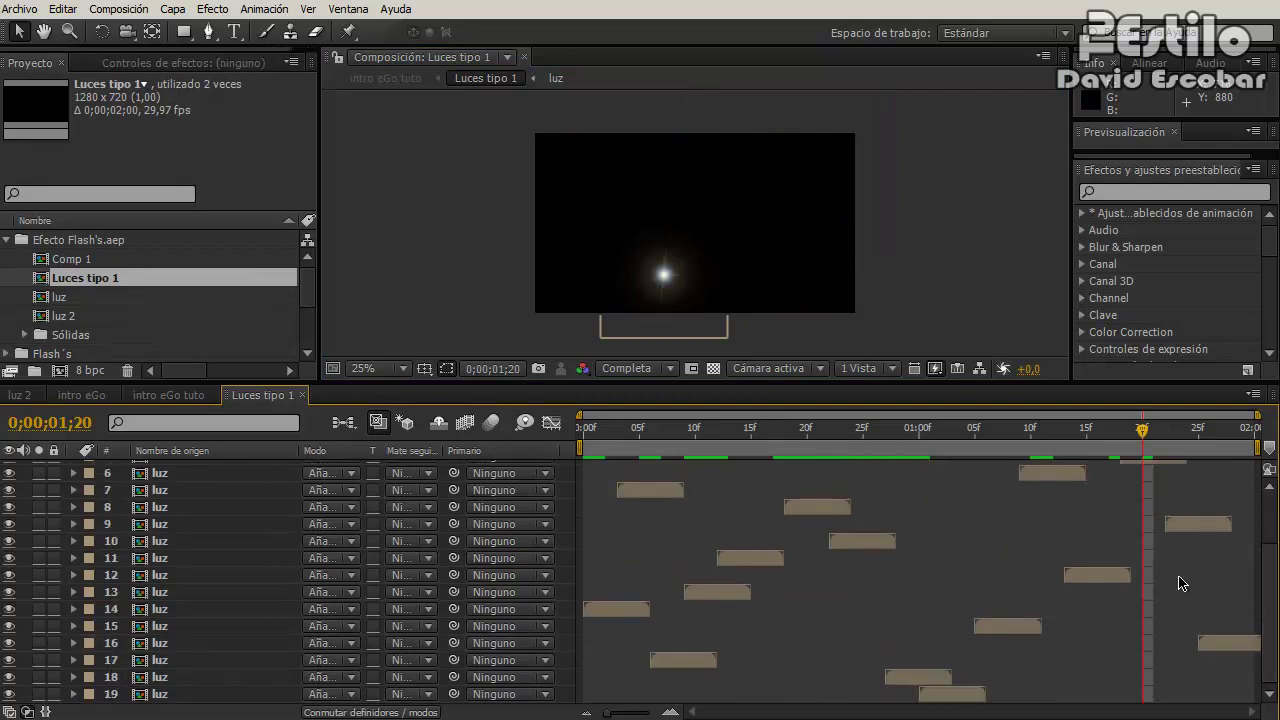
pyautogui.moveTo(1138, 436); pyautogui.dragTo(1193, 438)
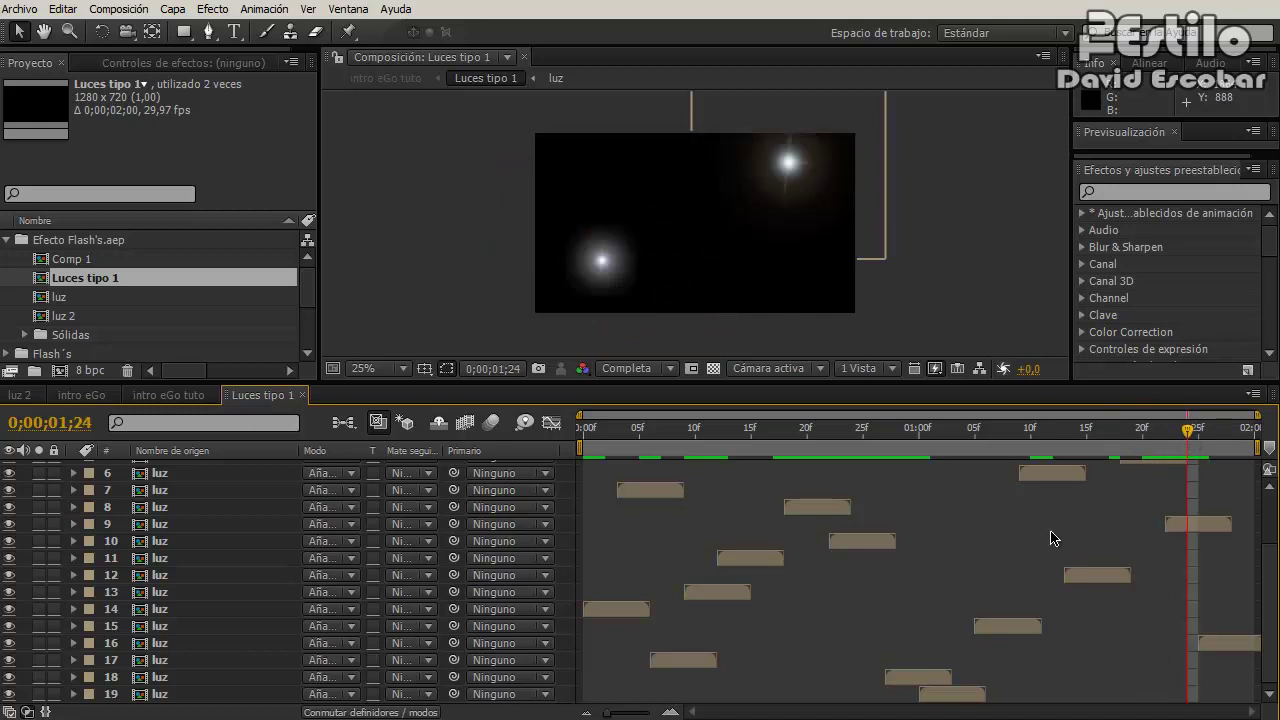
pyautogui.click(1201, 641)
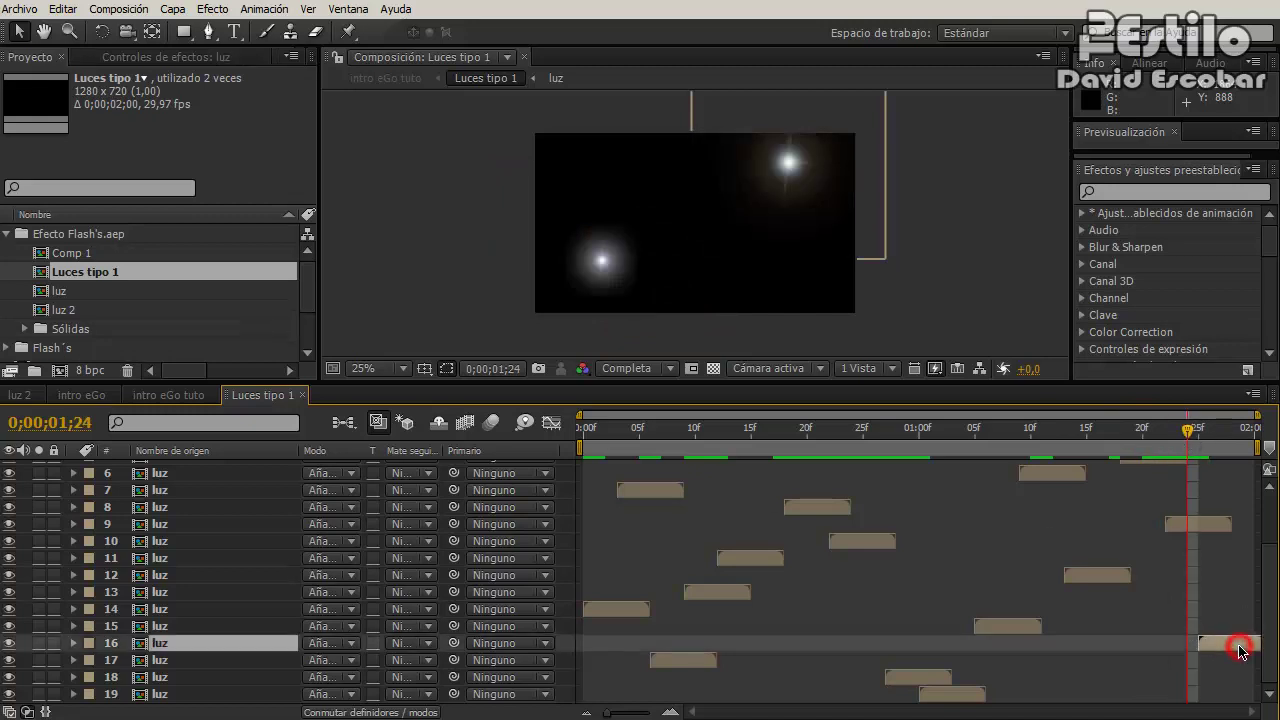
pyautogui.click(629, 278)
pyautogui.press('Delete')
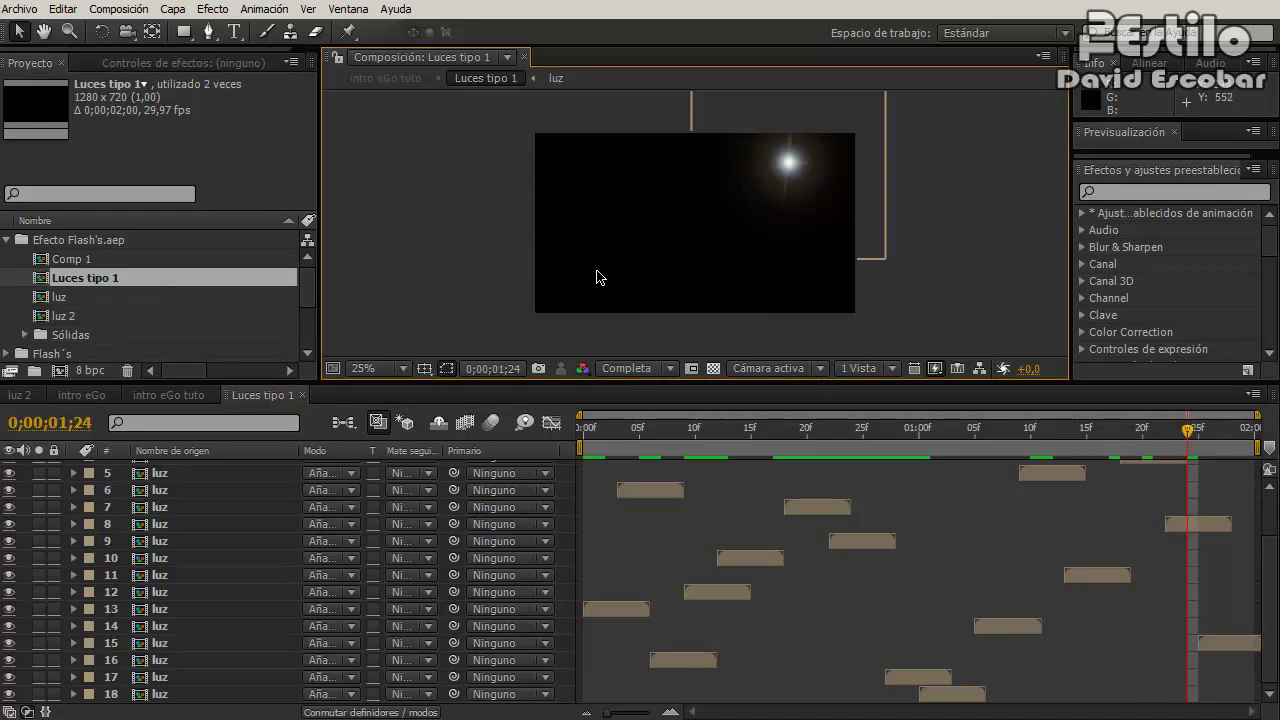
pyautogui.moveTo(1268, 634); pyautogui.dragTo(1268, 580)
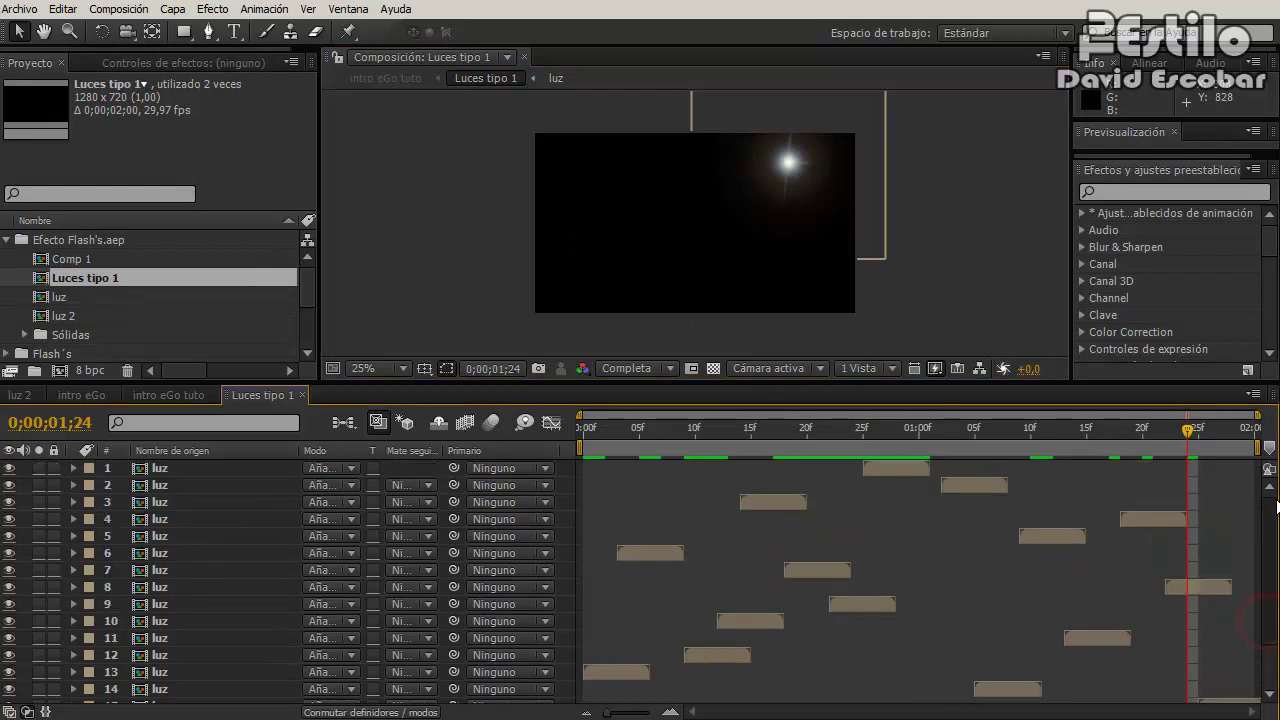
# - In intro eGo tuto, preview the flashes over the eGo text and delay the Luces tipo 1 layer's start
pyautogui.click(176, 395)
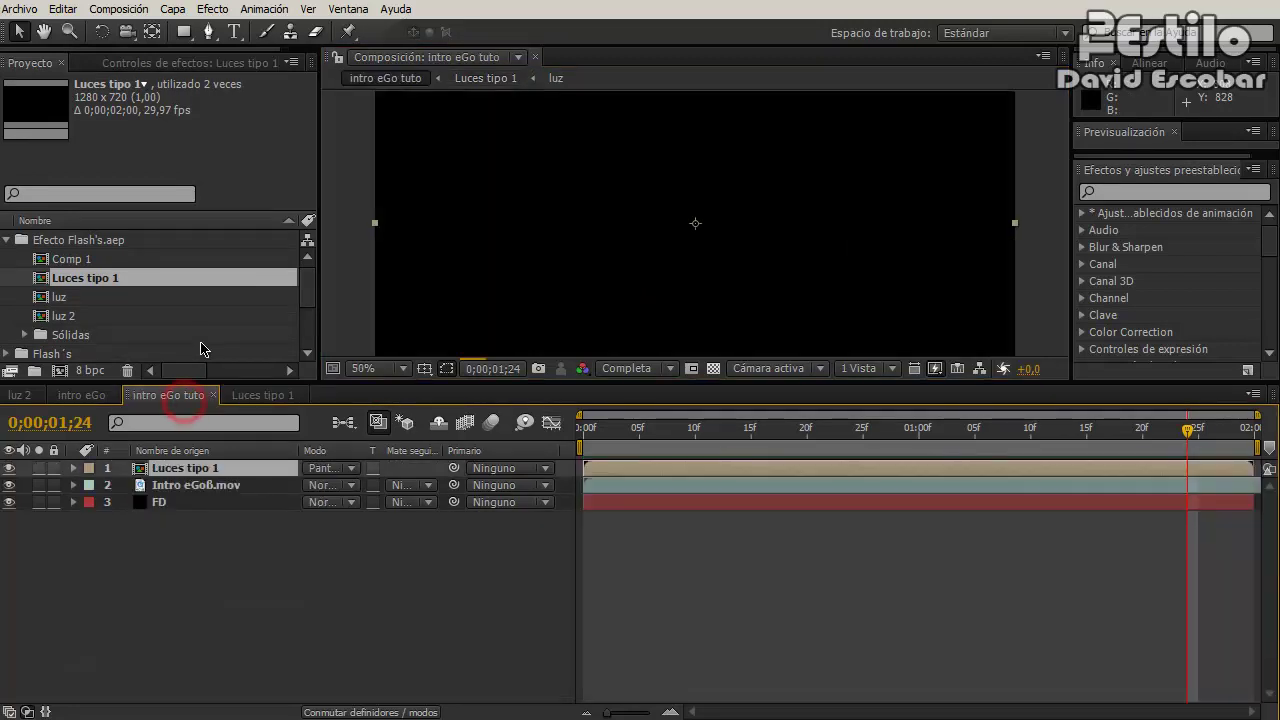
pyautogui.click(606, 428)
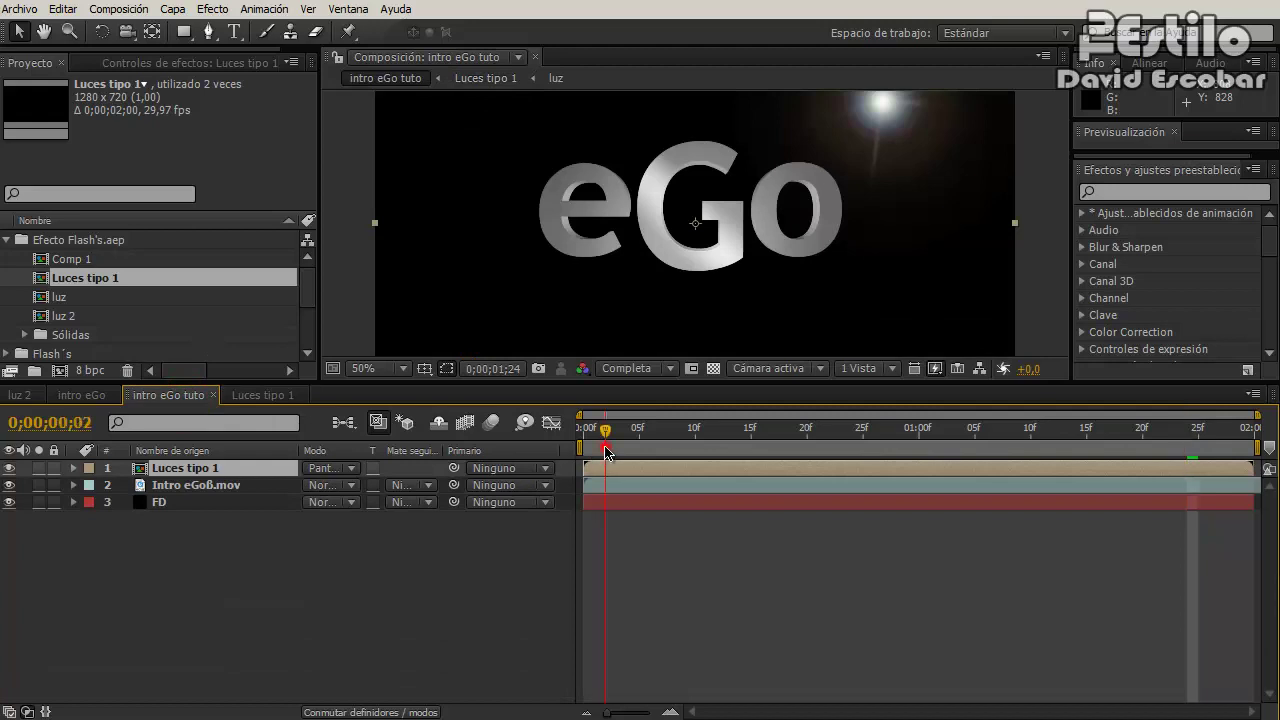
pyautogui.press('space')
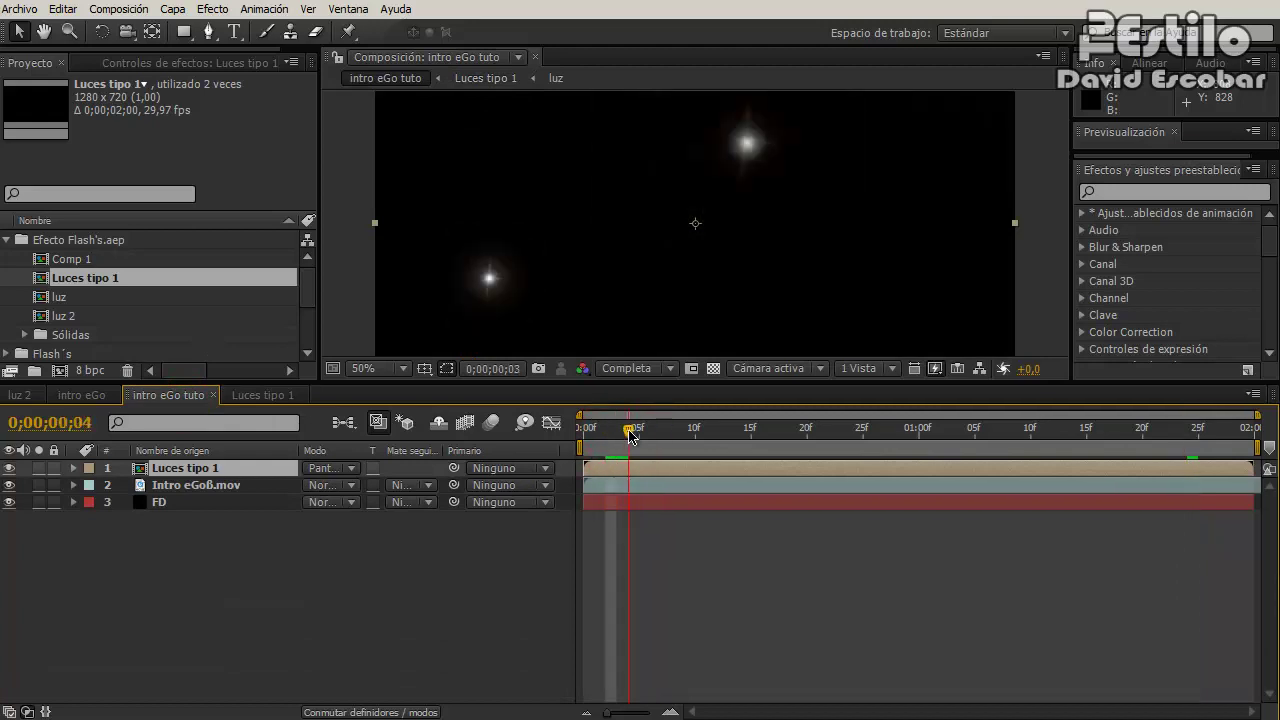
pyautogui.moveTo(668, 440); pyautogui.dragTo(702, 448)
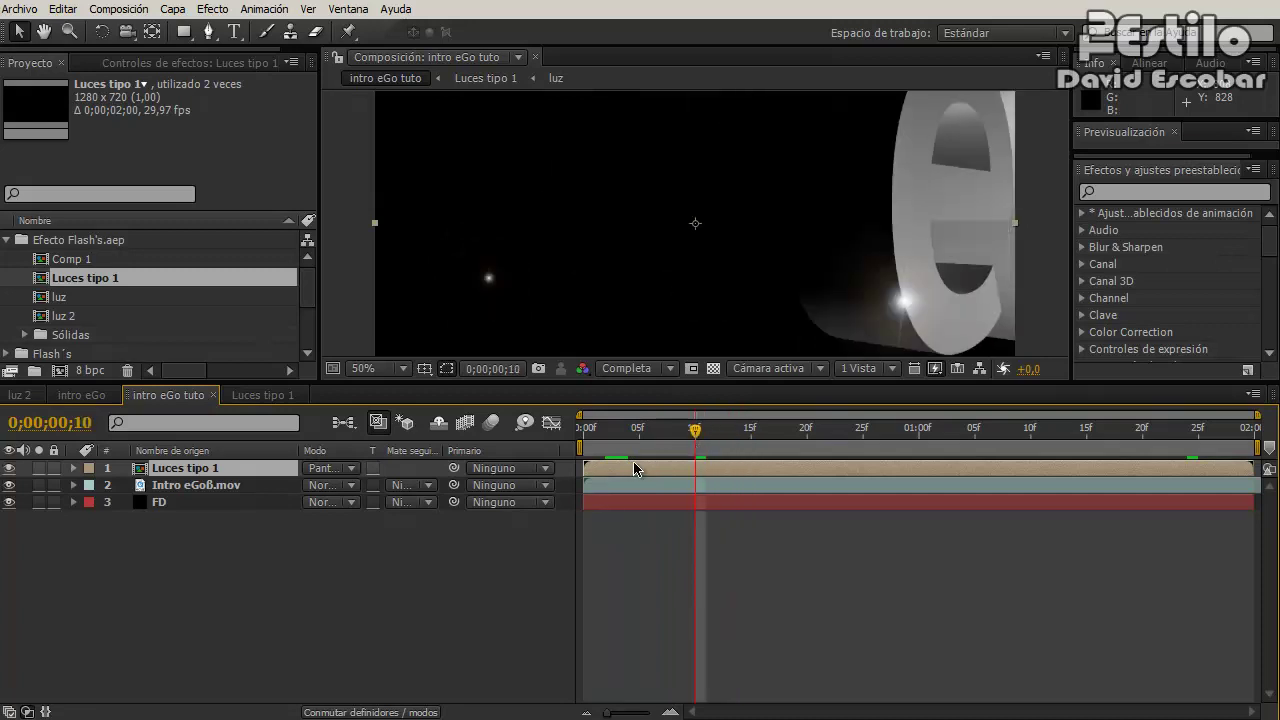
pyautogui.moveTo(630, 468); pyautogui.dragTo(820, 466)
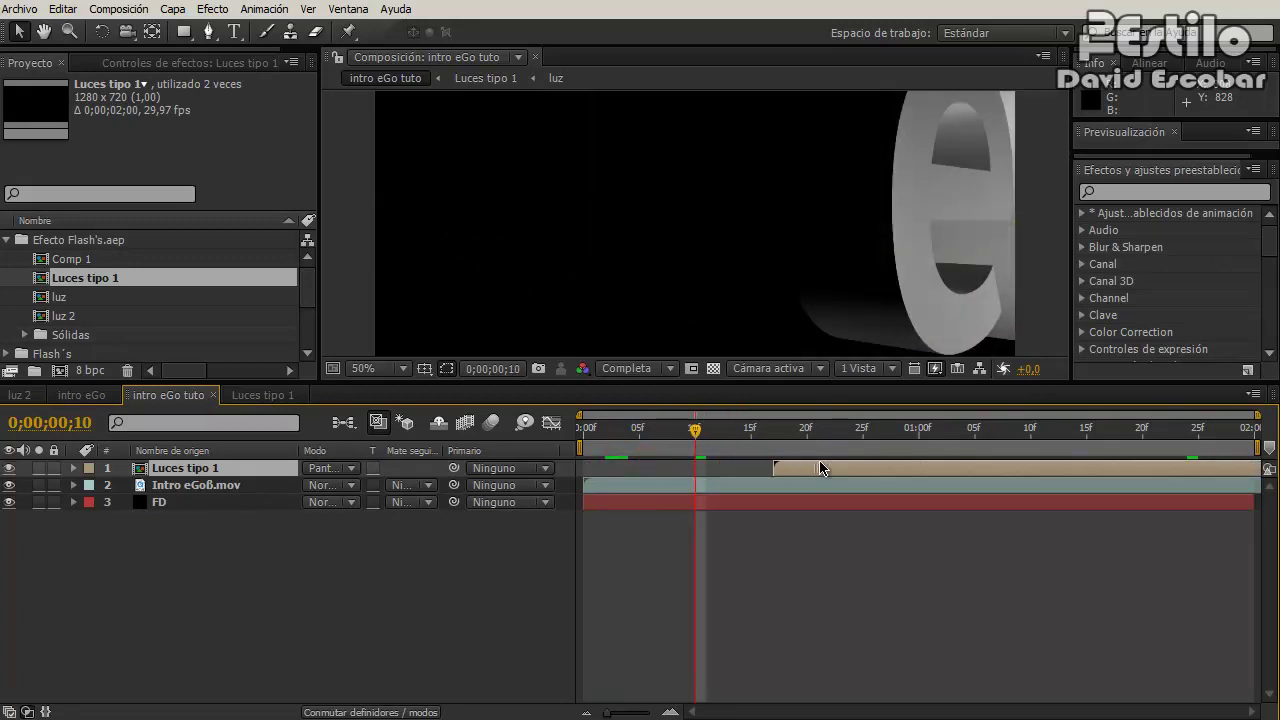
pyautogui.moveTo(697, 432)
pyautogui.mouseDown()
pyautogui.moveTo(920, 445)
pyautogui.moveTo(851, 450)
pyautogui.mouseUp()
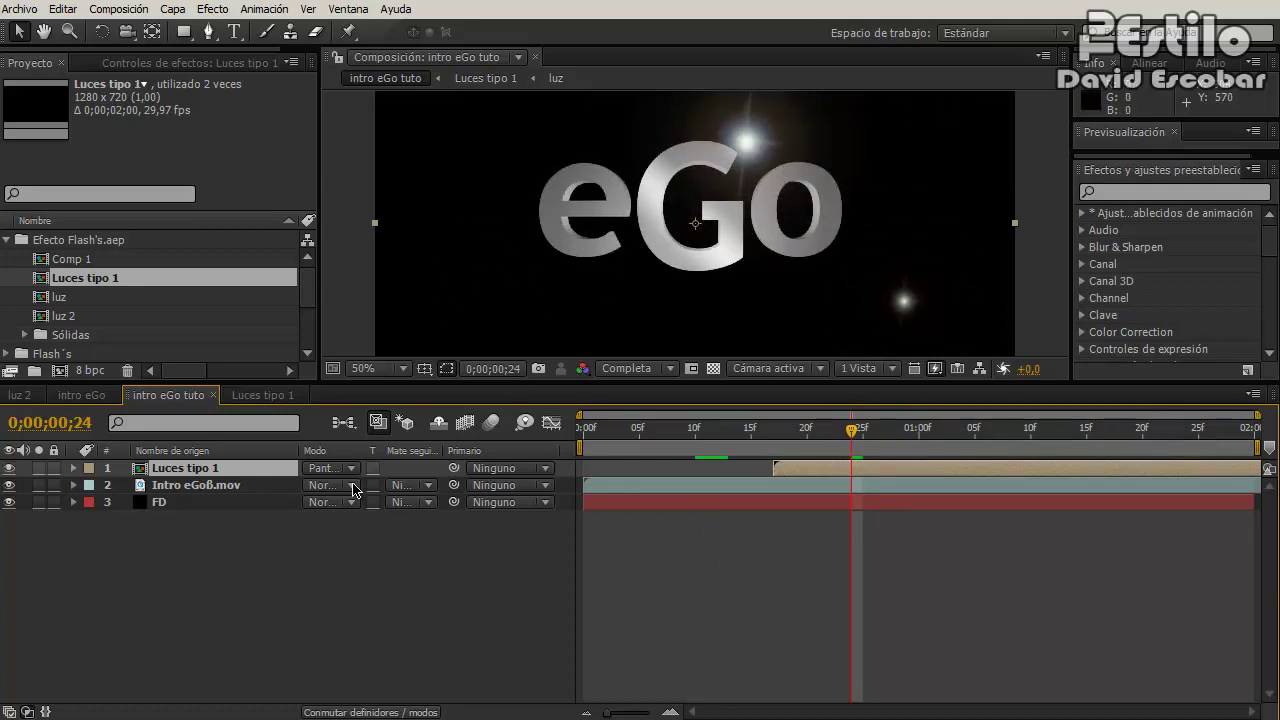
# - Nudge the light near the top centre of Luces tipo 1 slightly lower
pyautogui.click(252, 397)
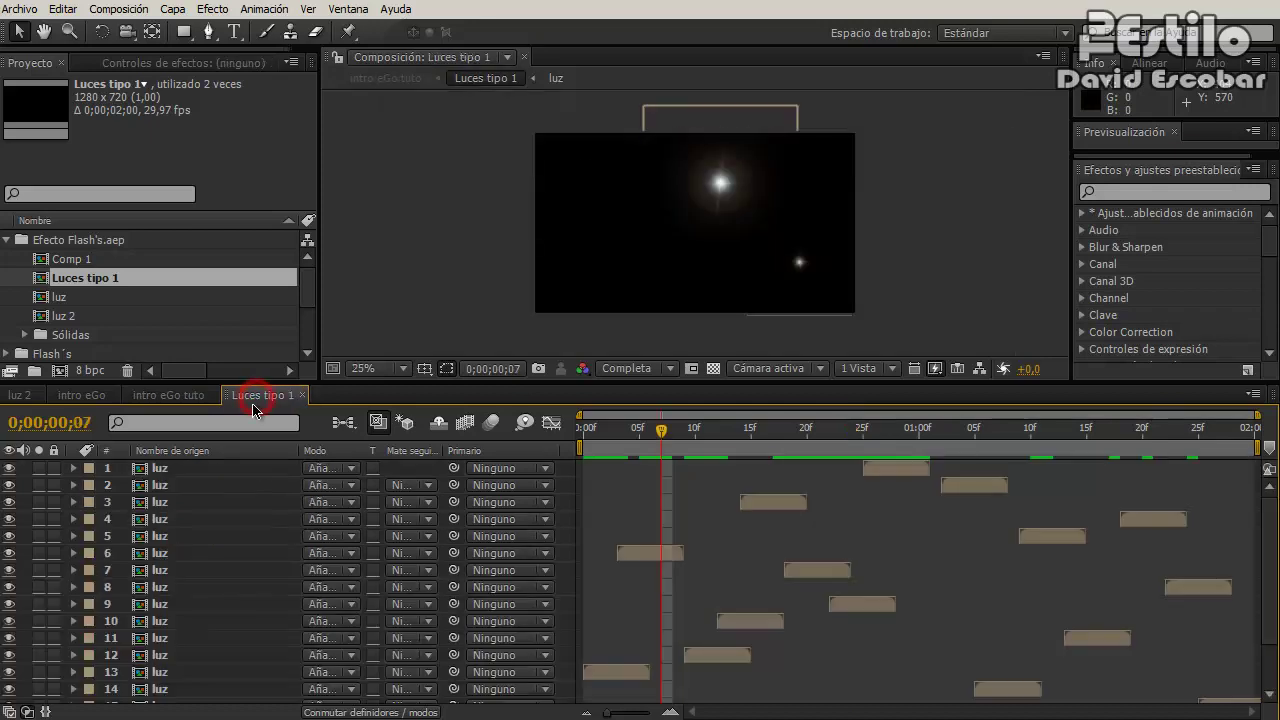
pyautogui.click(181, 401)
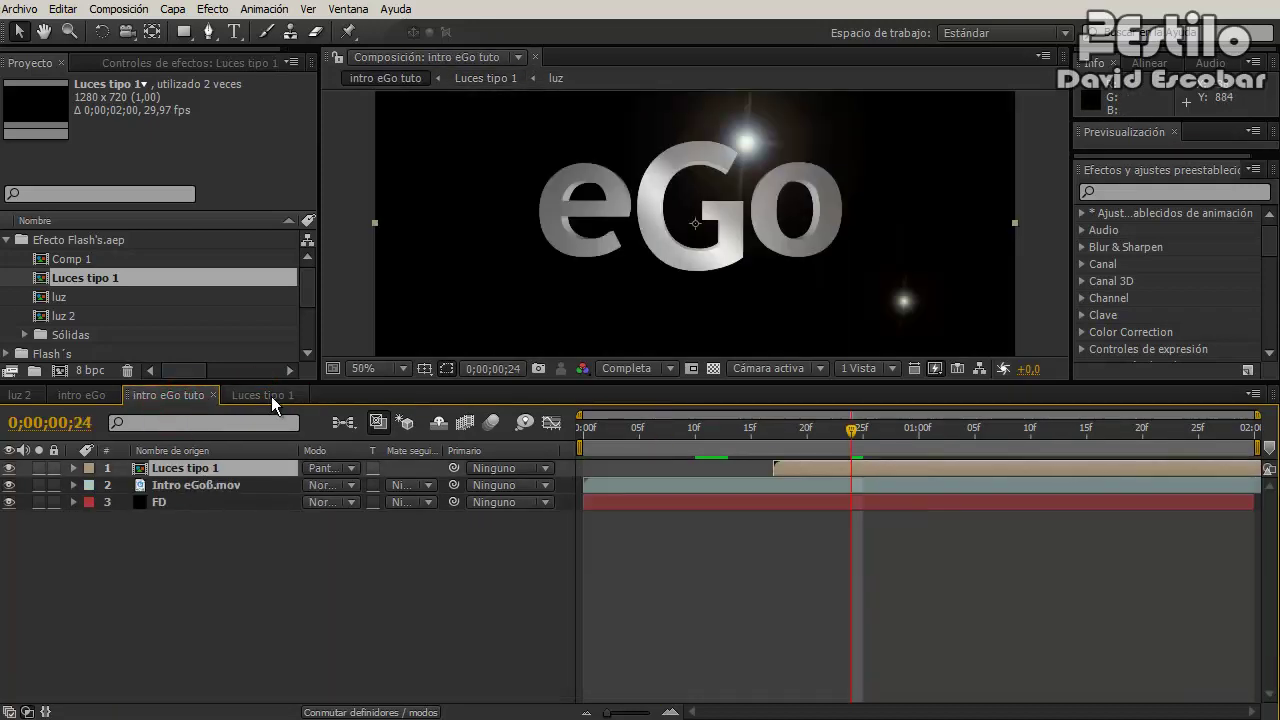
pyautogui.click(271, 396)
pyautogui.click(724, 188)
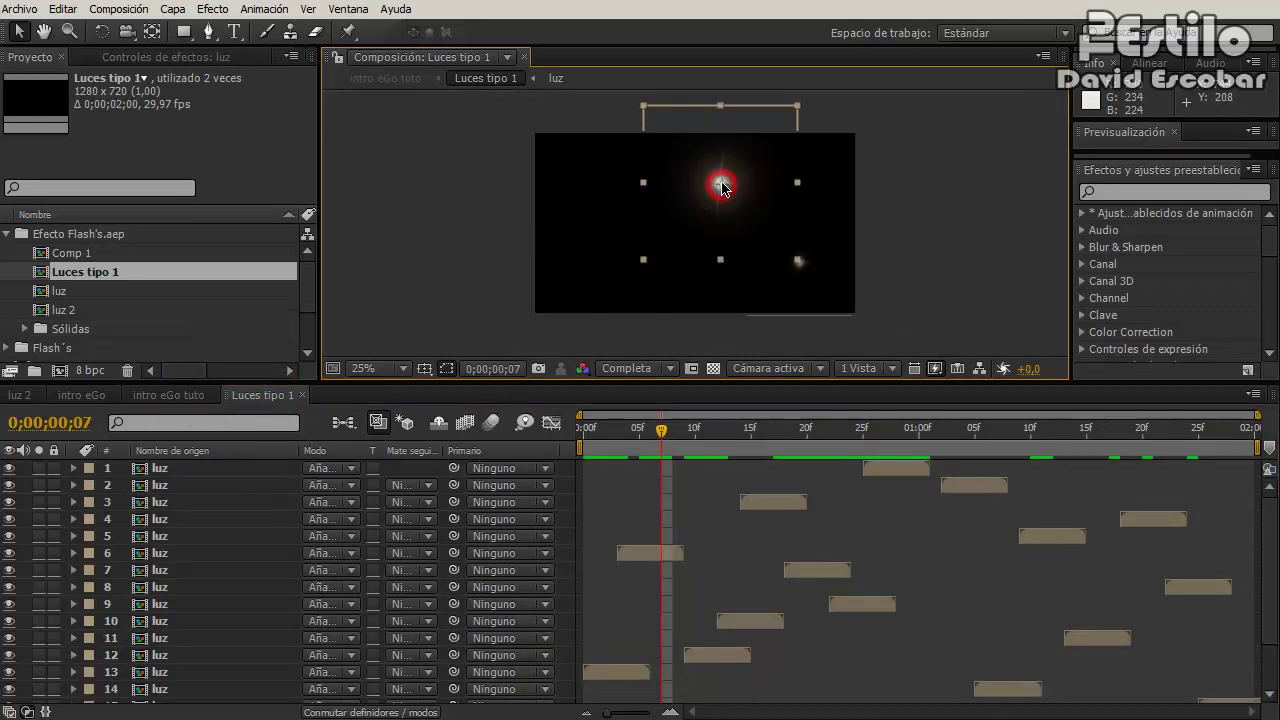
pyautogui.moveTo(724, 188); pyautogui.dragTo(722, 197)
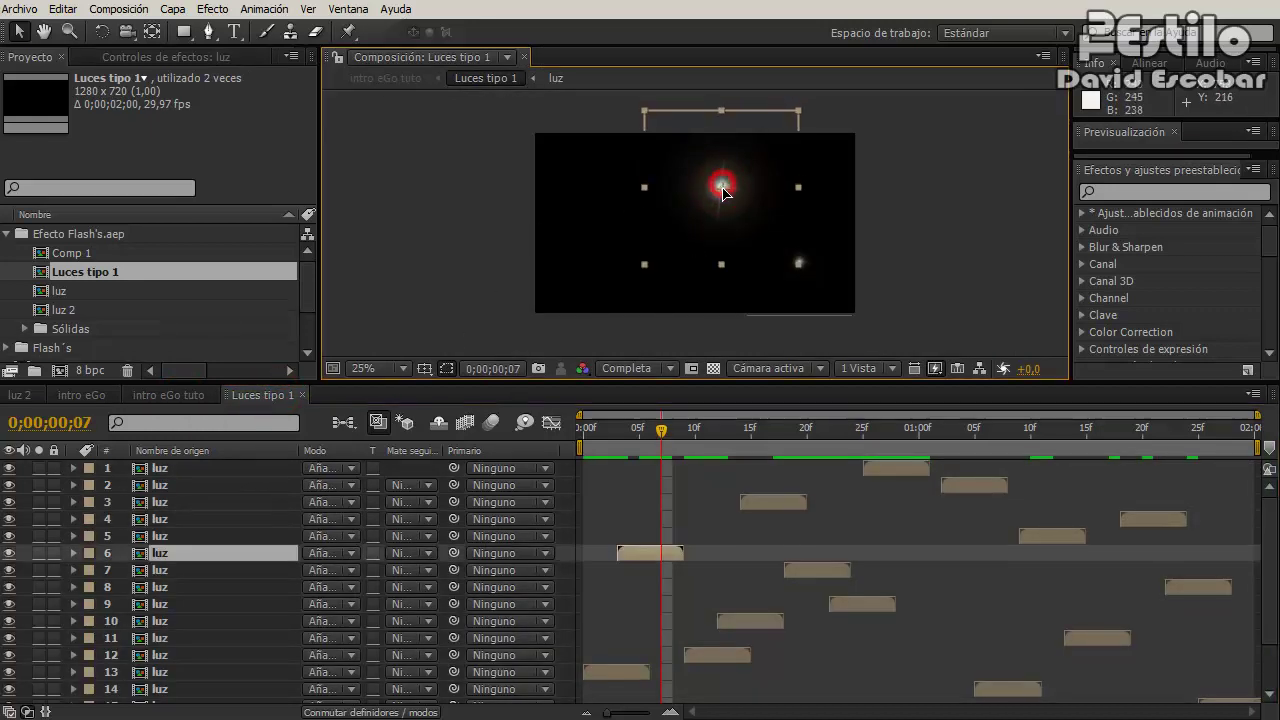
# - Review the flashes up to 1;00 in intro eGo tuto and start a new black solid
pyautogui.click(167, 395)
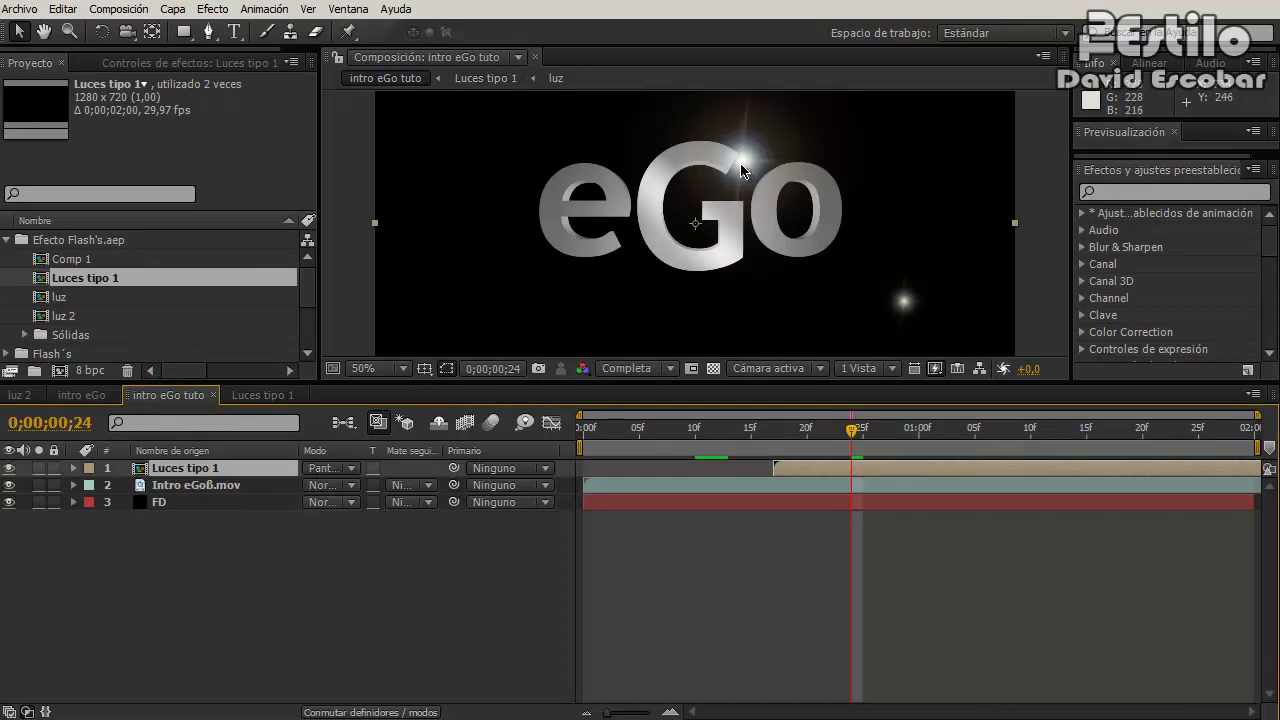
pyautogui.click(251, 395)
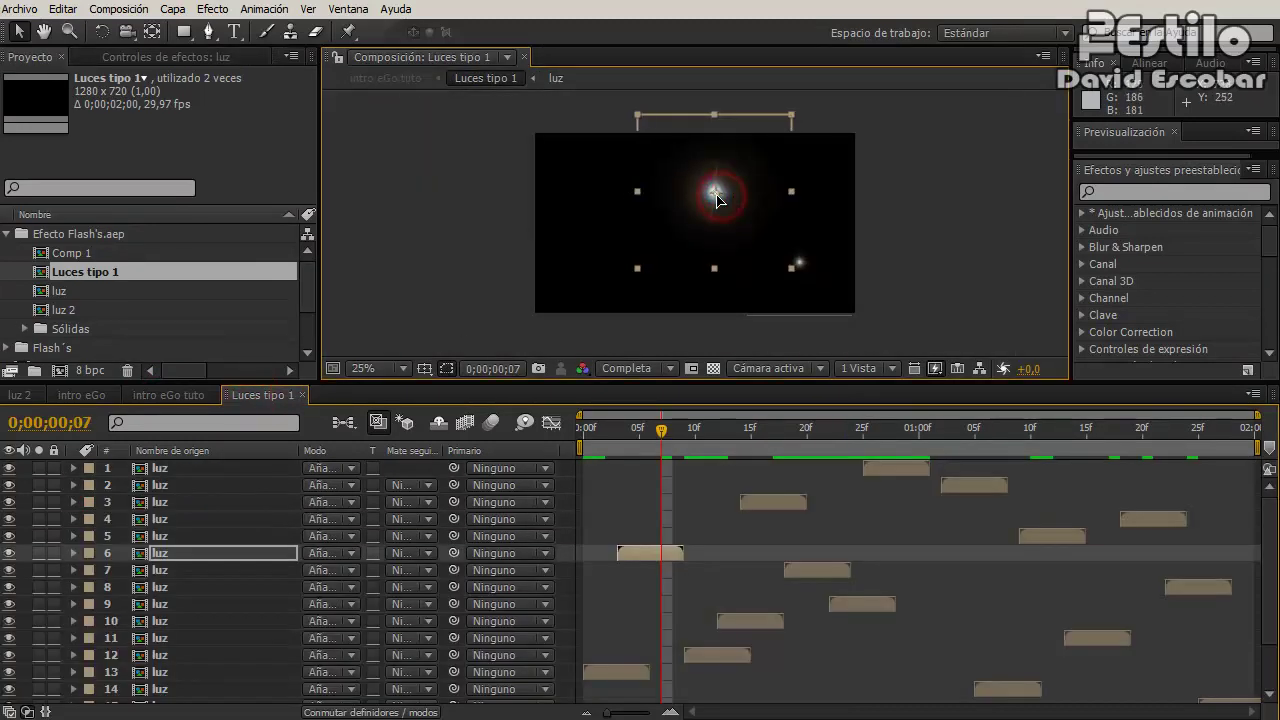
pyautogui.click(171, 398)
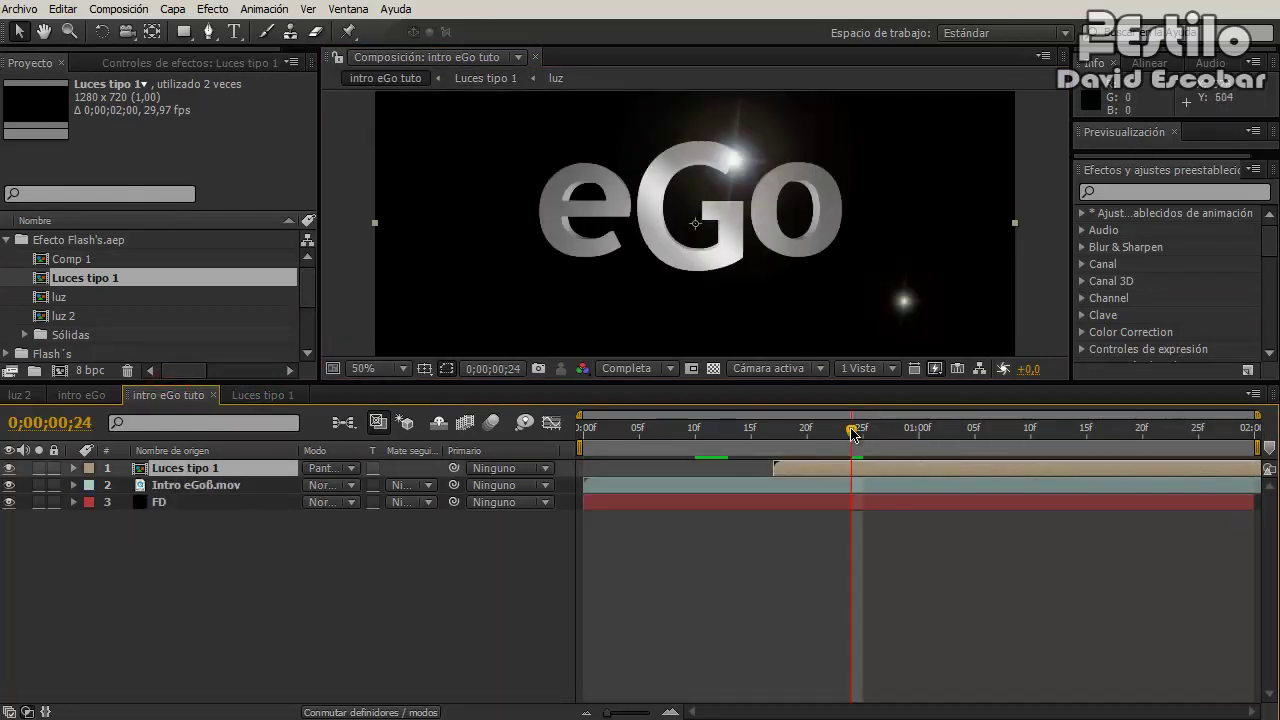
pyautogui.moveTo(852, 432)
pyautogui.mouseDown()
pyautogui.moveTo(1230, 451)
pyautogui.moveTo(1190, 445)
pyautogui.mouseUp()
pyautogui.click(29, 617)
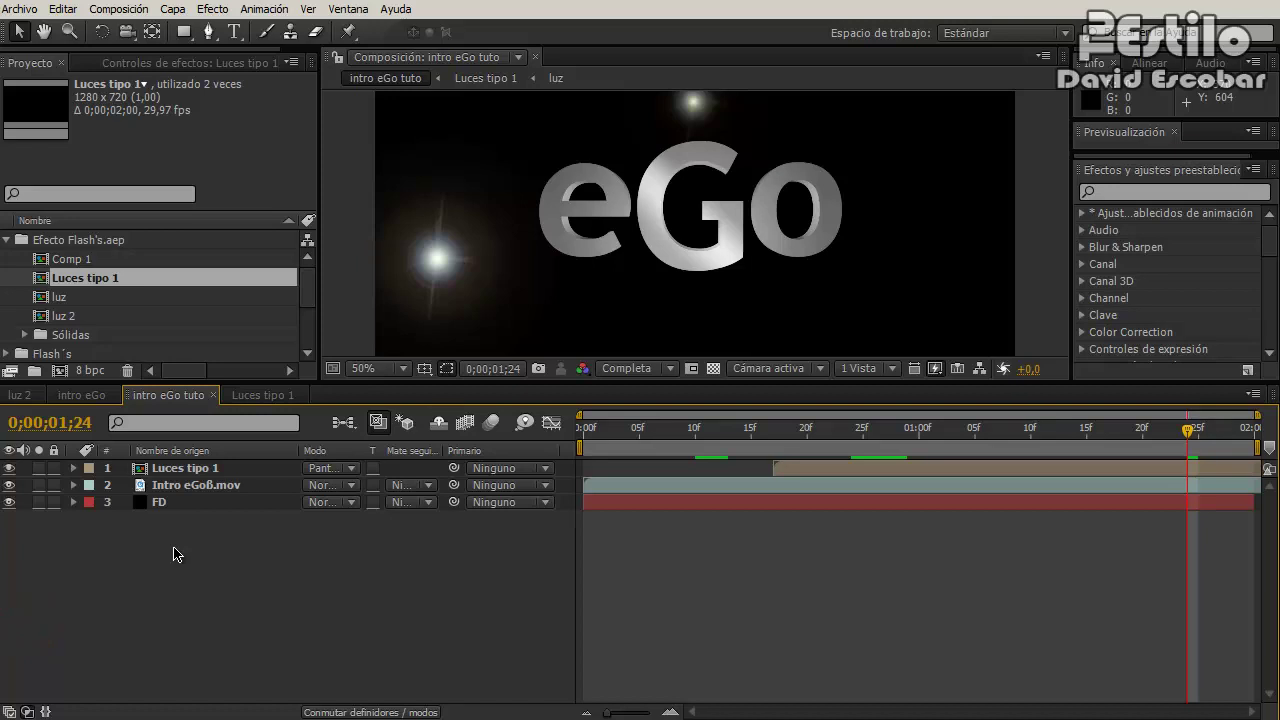
pyautogui.hotkey('ctrl', 'y')
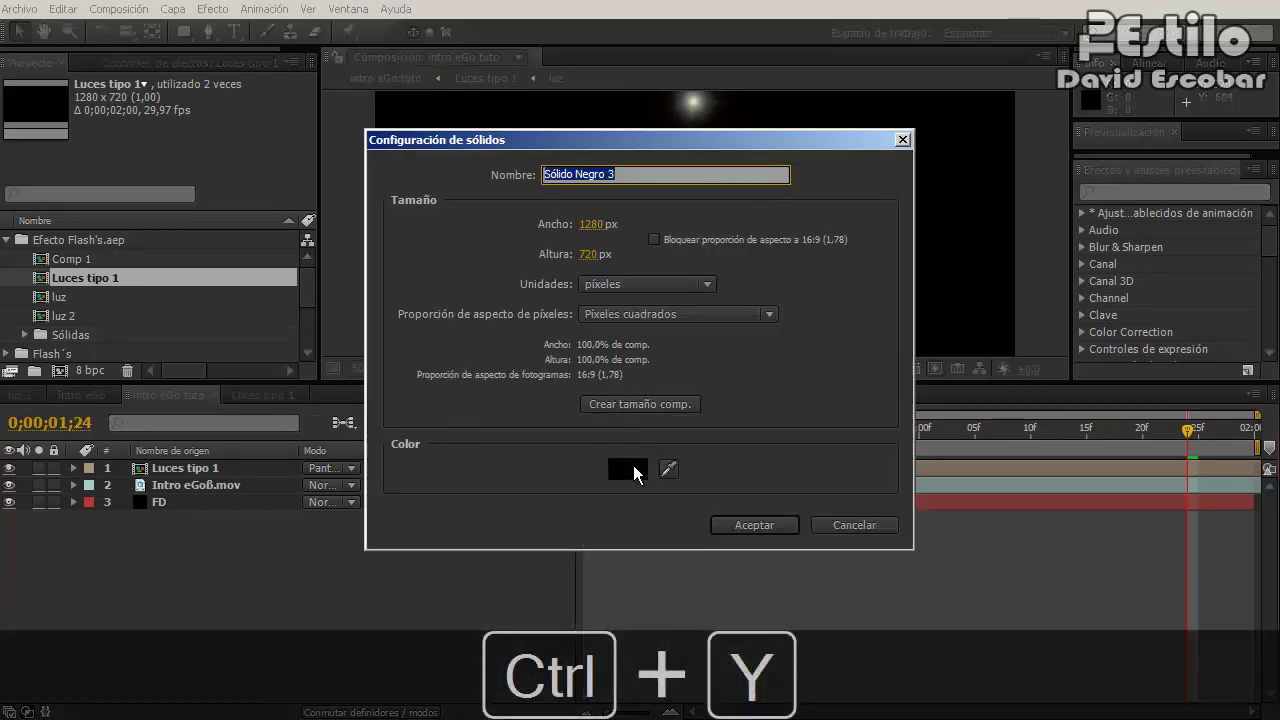
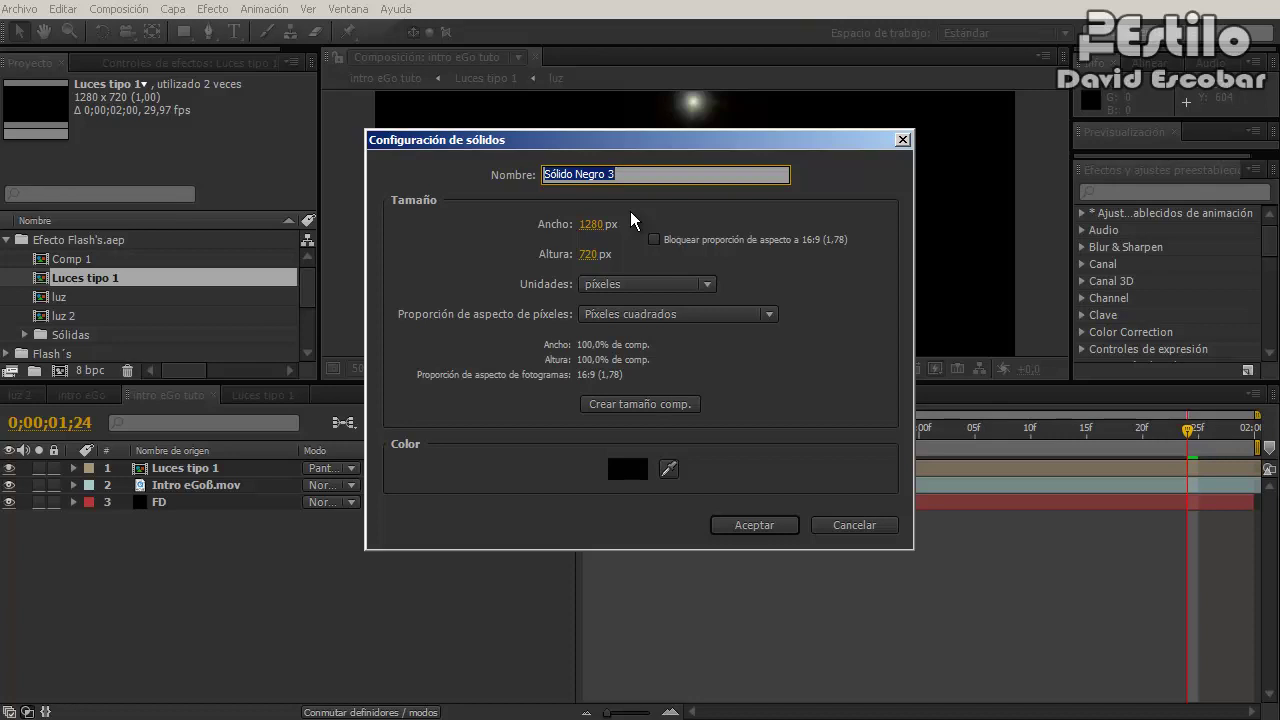
# - Create a solid named Contraste with the dark grey colour 252525
pyautogui.write('C')
pyautogui.write('ontraste')
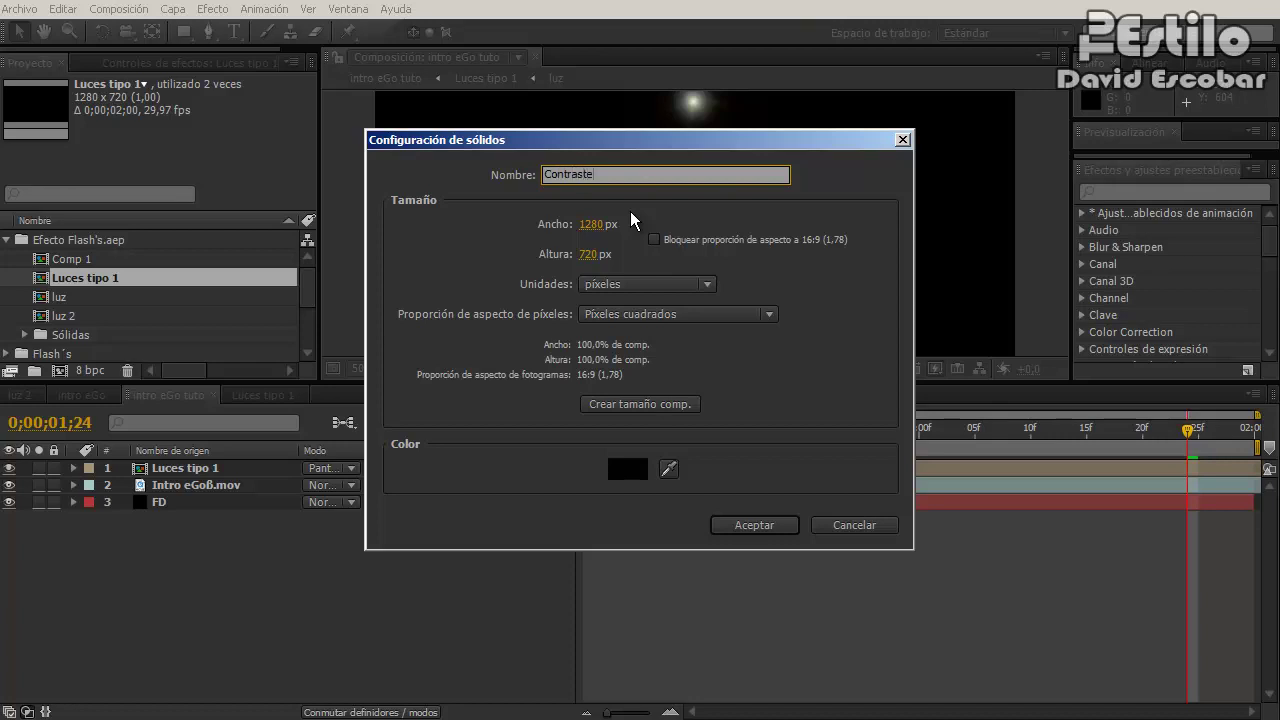
pyautogui.click(625, 469)
pyautogui.moveTo(524, 576)
pyautogui.mouseDown()
pyautogui.moveTo(480, 584)
pyautogui.moveTo(466, 572)
pyautogui.mouseUp()
pyautogui.click(918, 370)
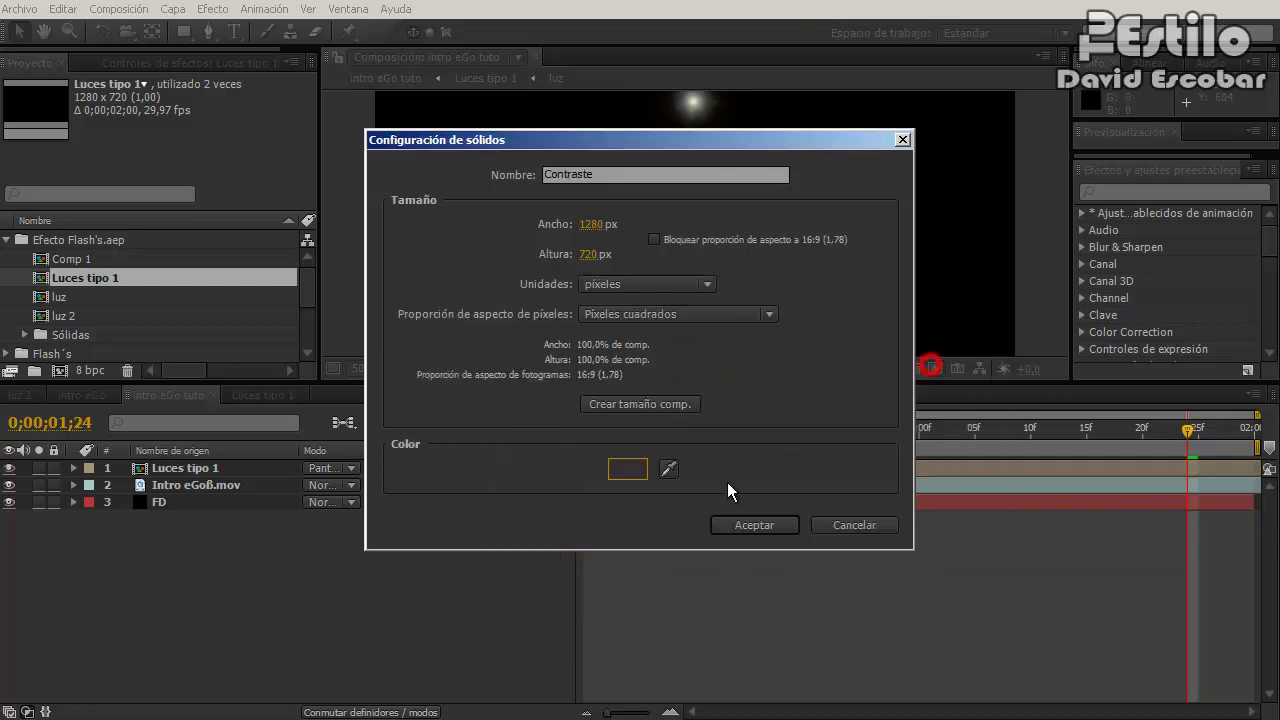
pyautogui.click(765, 522)
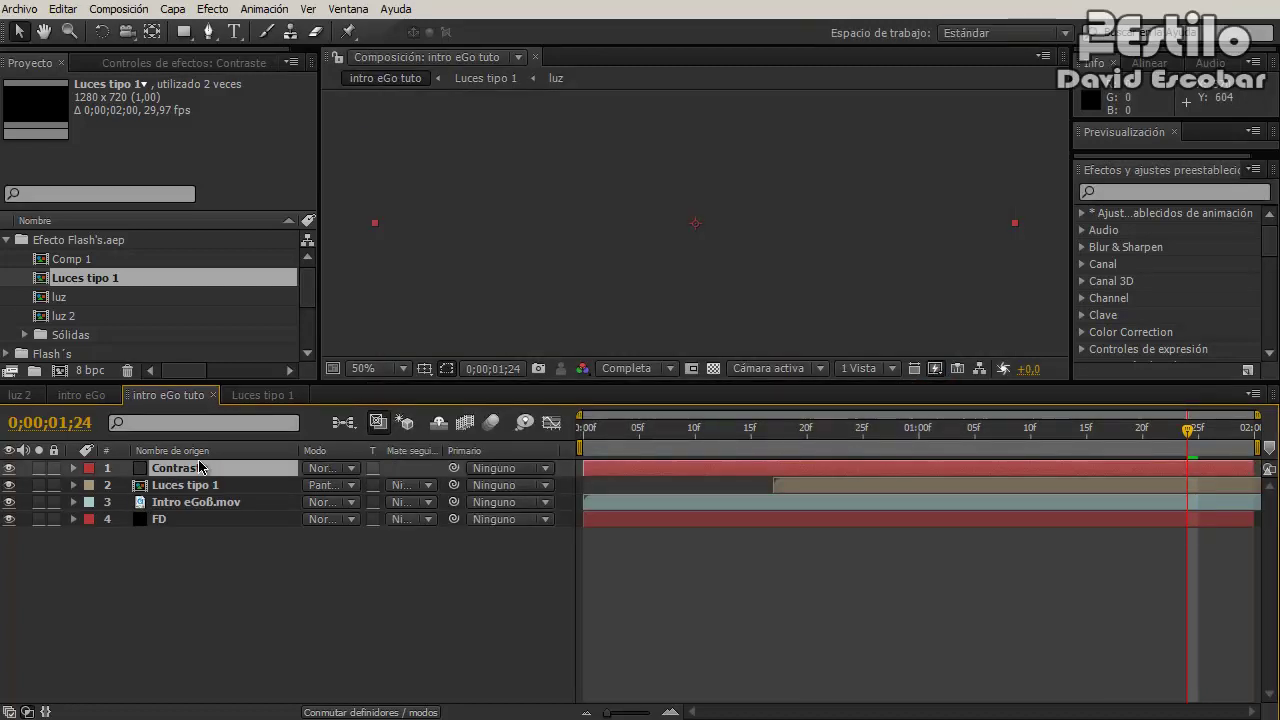
# - Move Contraste below Luces tipo 1 and set its blend mode to Superponer
pyautogui.moveTo(203, 466); pyautogui.dragTo(207, 495)
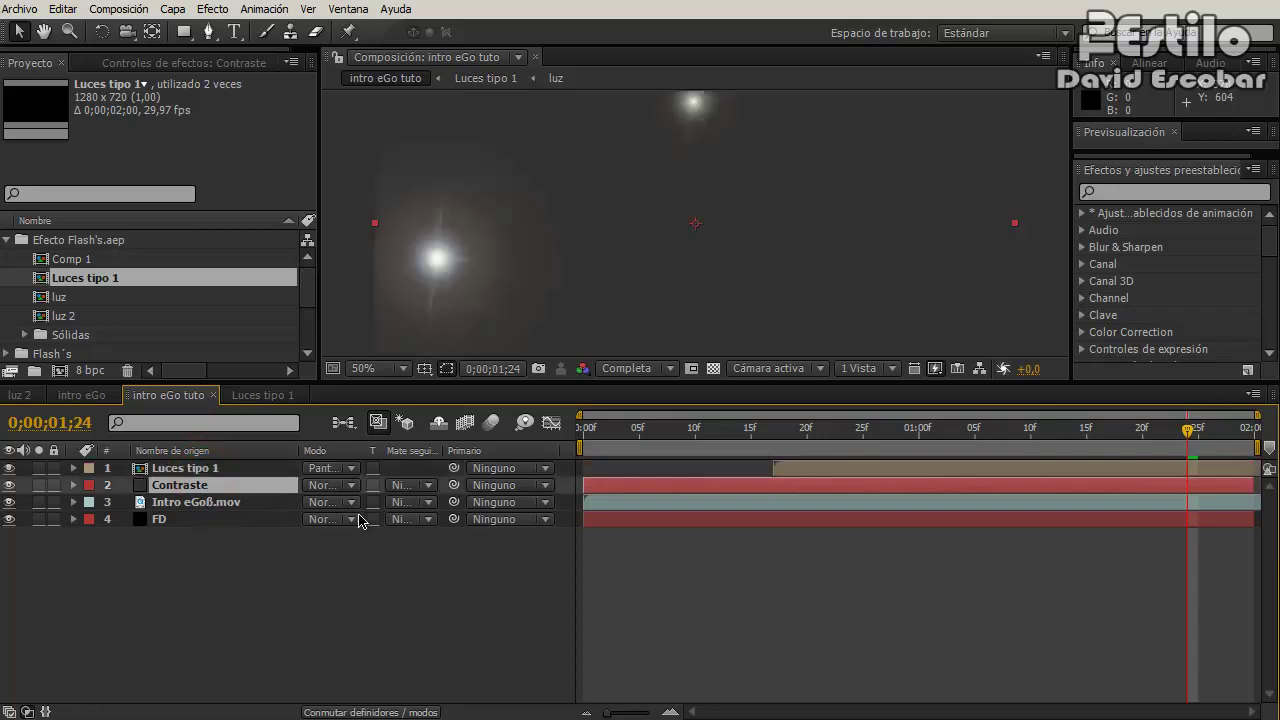
pyautogui.click(331, 494)
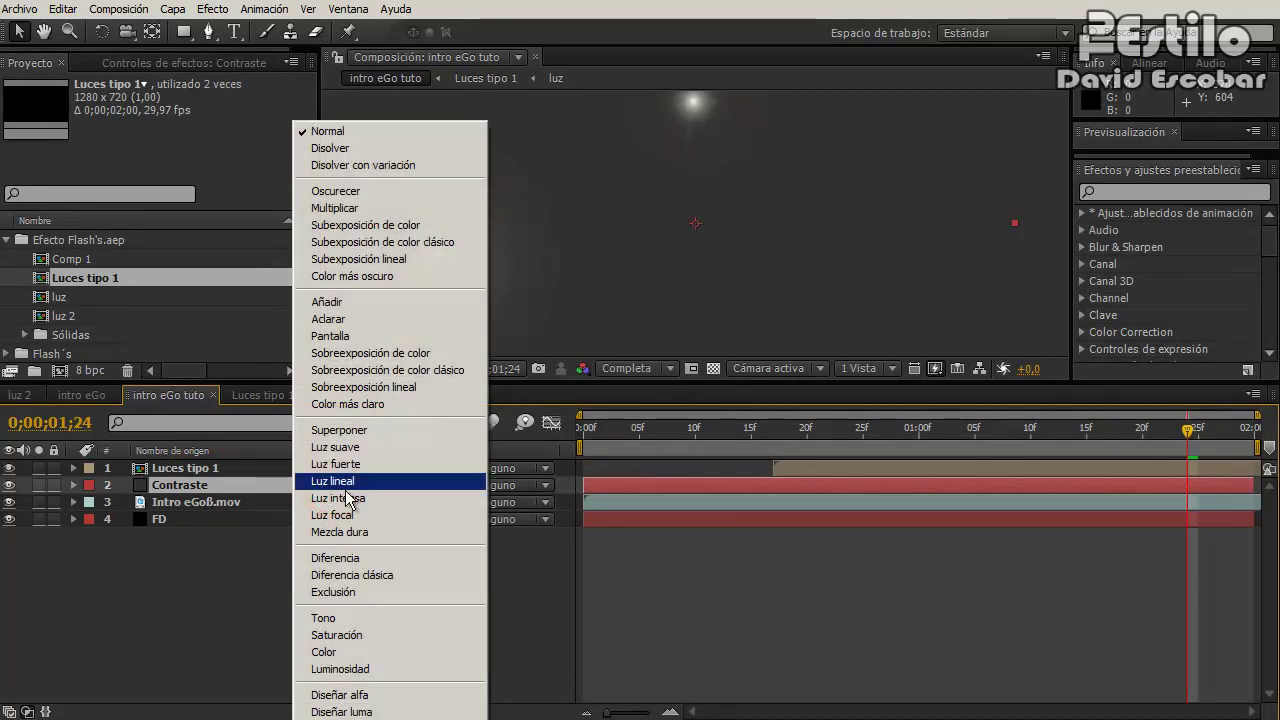
pyautogui.click(363, 431)
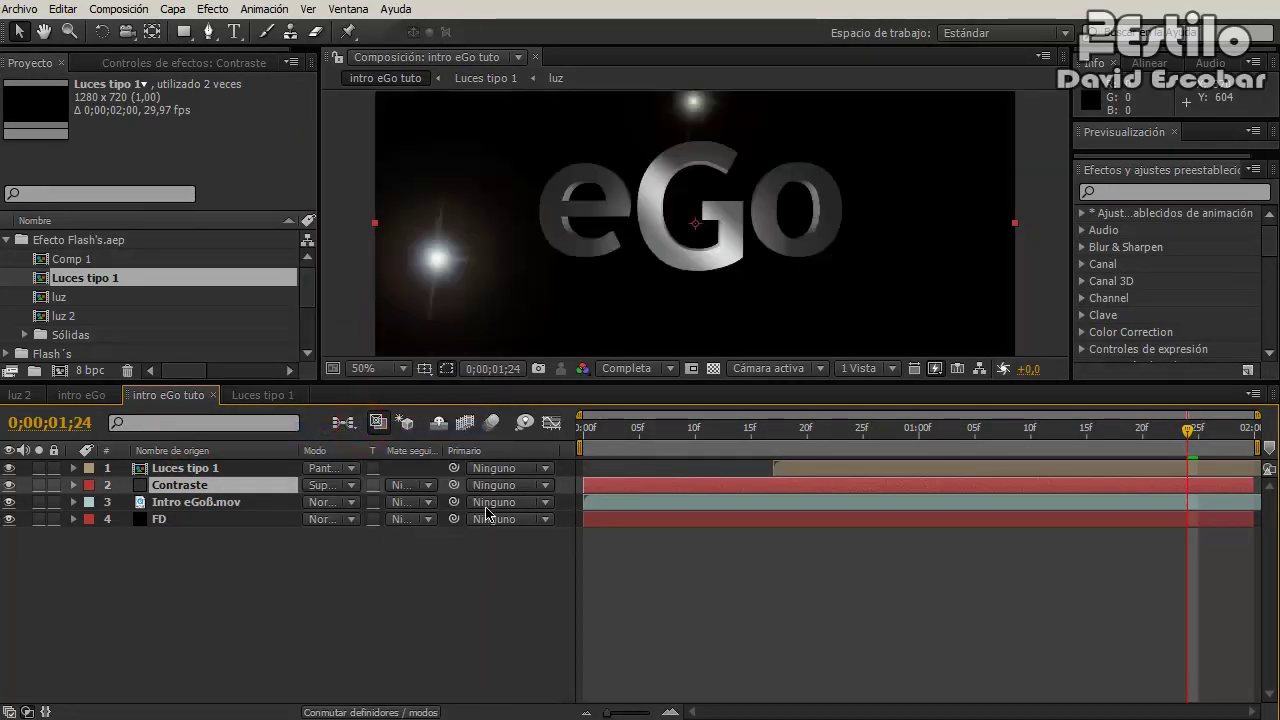
# - Scrub the timeline to preview the flares, then select all four layers
pyautogui.click(722, 397)
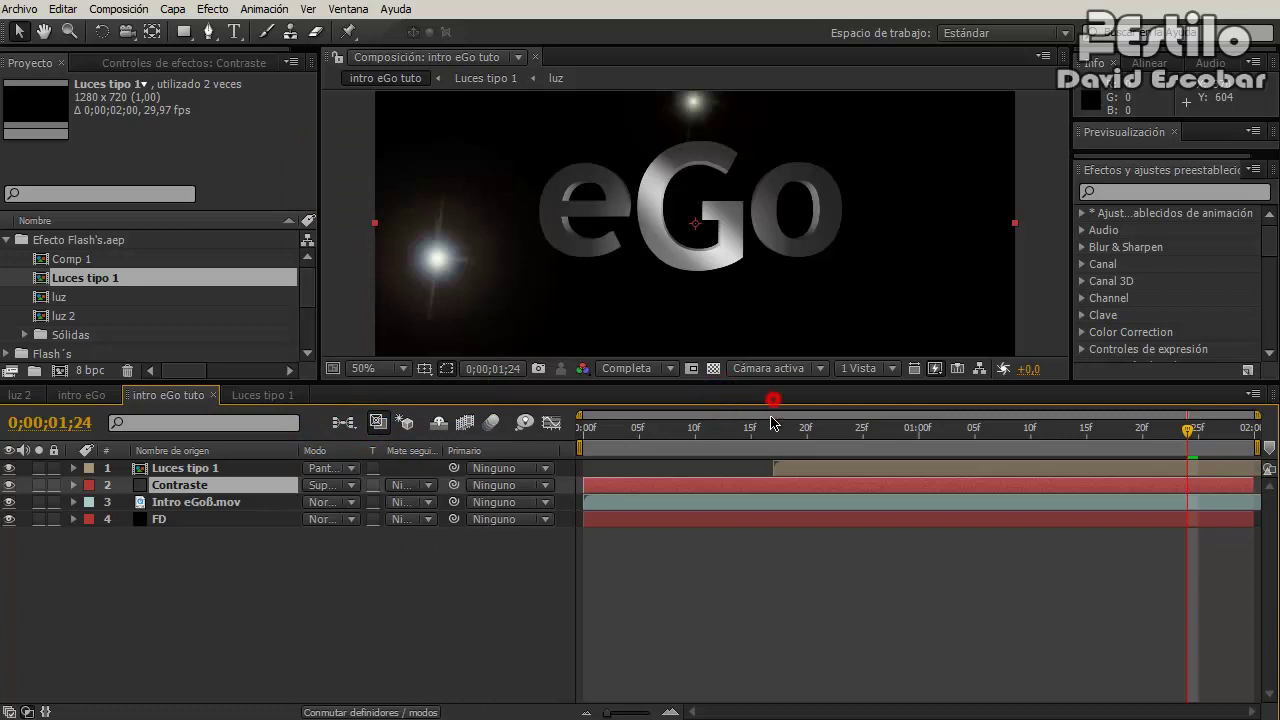
pyautogui.moveTo(771, 423)
pyautogui.mouseDown()
pyautogui.moveTo(865, 433)
pyautogui.moveTo(840, 440)
pyautogui.moveTo(1097, 427)
pyautogui.moveTo(1145, 420)
pyautogui.moveTo(1150, 405)
pyautogui.moveTo(1209, 428)
pyautogui.mouseUp()
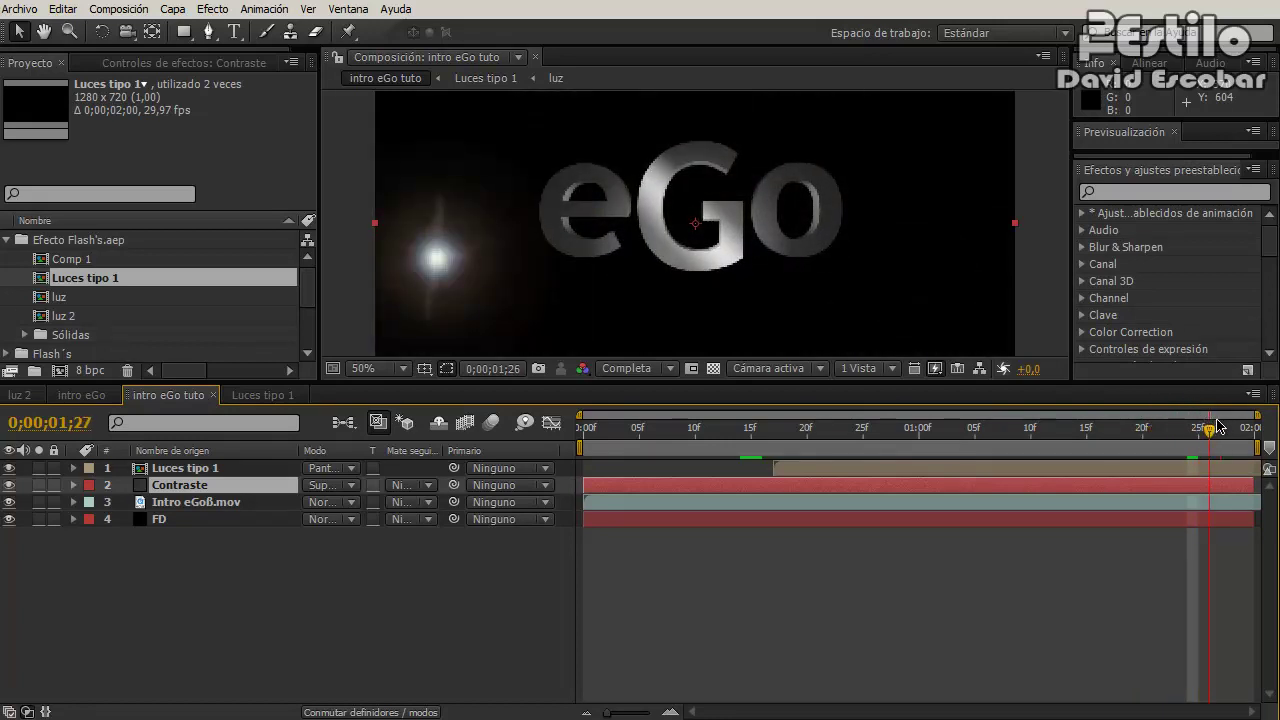
pyautogui.moveTo(1218, 427)
pyautogui.mouseDown()
pyautogui.moveTo(1249, 421)
pyautogui.moveTo(1151, 440)
pyautogui.moveTo(1147, 453)
pyautogui.moveTo(1198, 438)
pyautogui.moveTo(1256, 448)
pyautogui.mouseUp()
pyautogui.moveTo(257, 598); pyautogui.dragTo(185, 469)
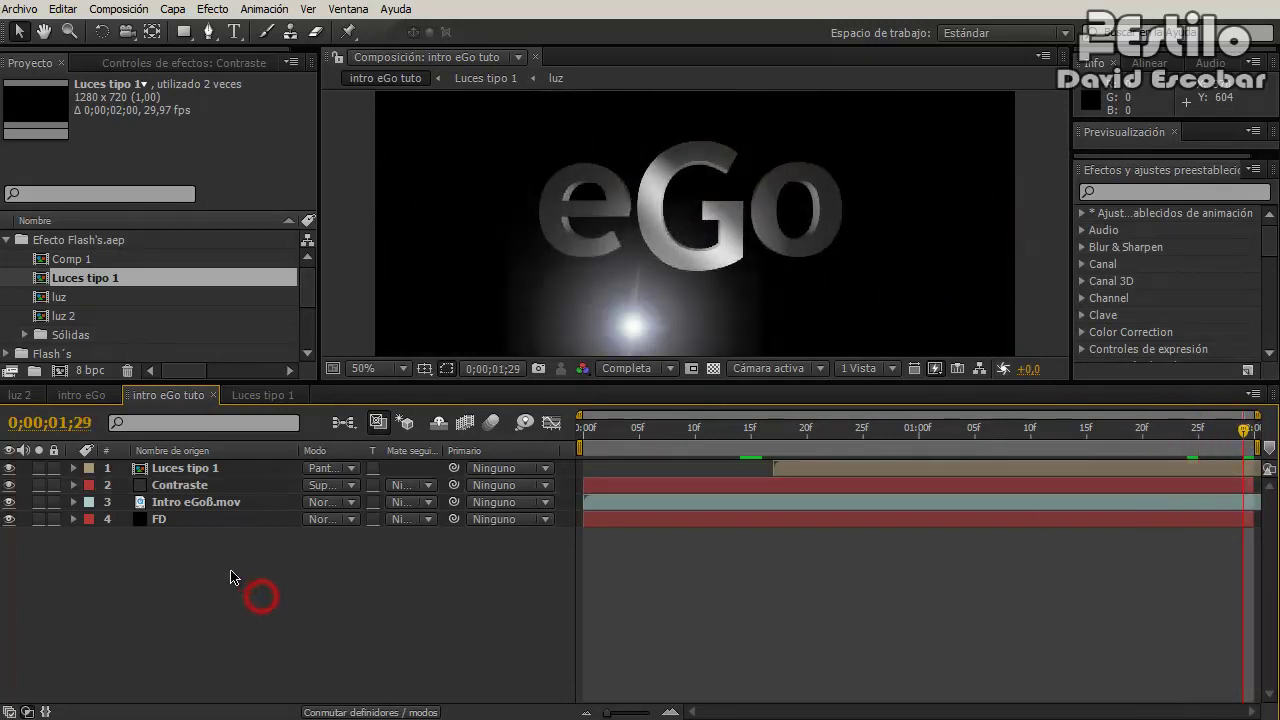
# - Keyframe Intro eGoß.mov opacity at 100% on 0;00;01;26 and 0% on 0;00;01;29
pyautogui.press('t')
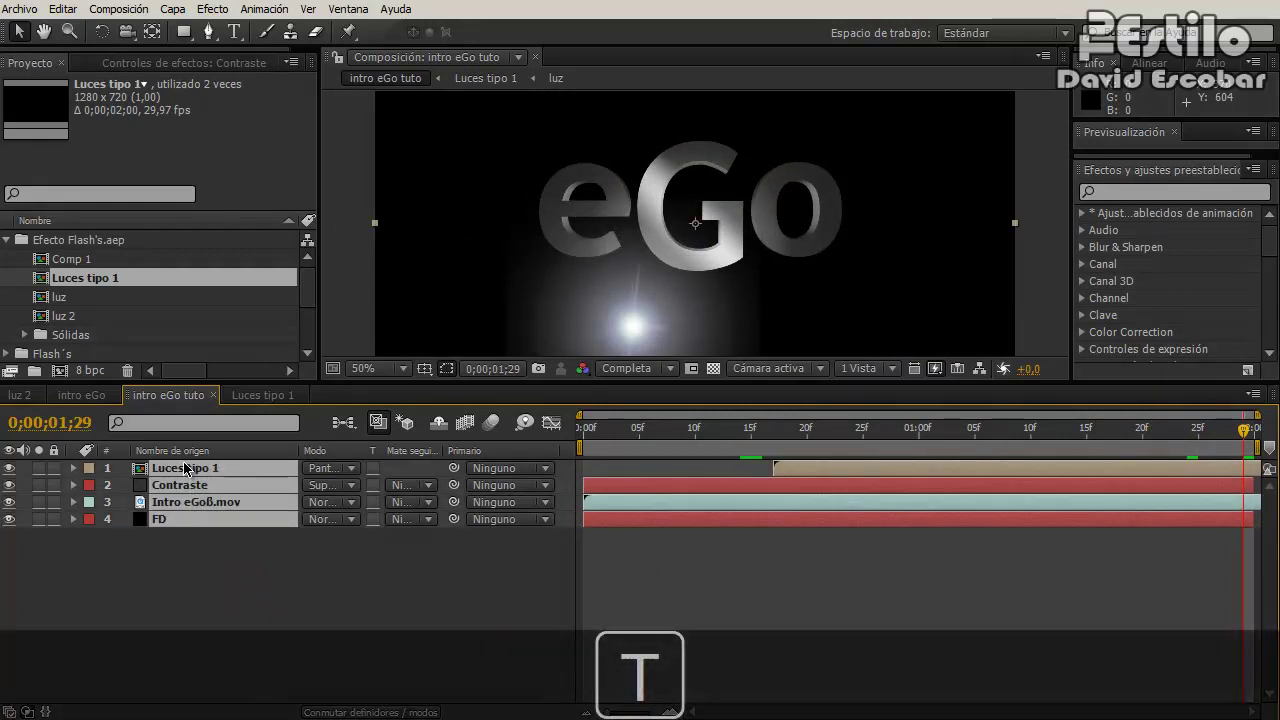
pyautogui.click(161, 553)
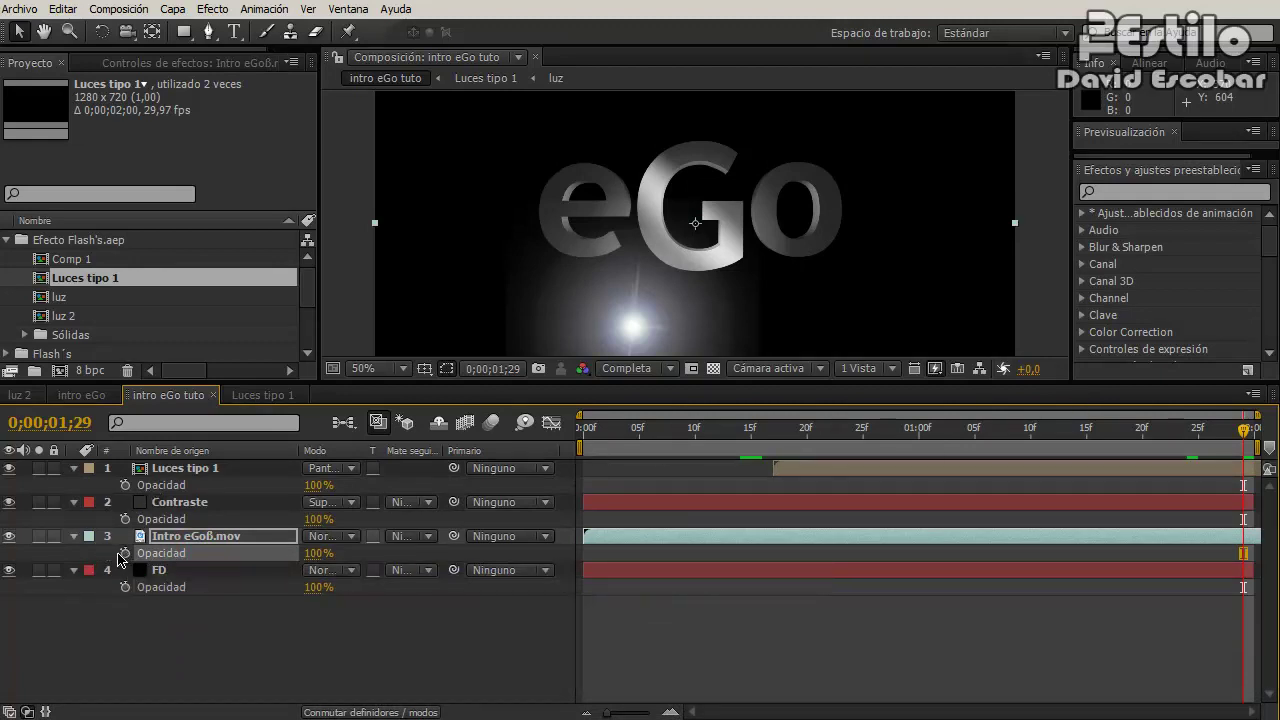
pyautogui.click(125, 554)
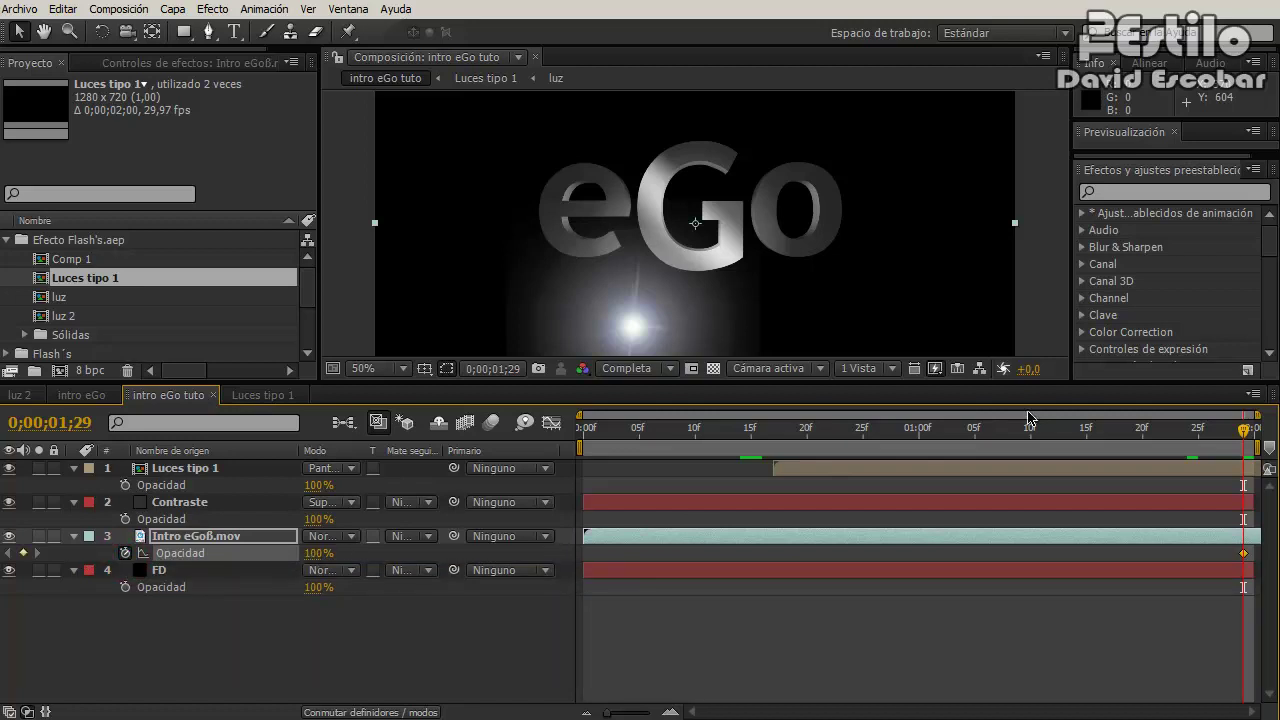
pyautogui.moveTo(1246, 432); pyautogui.dragTo(1212, 437)
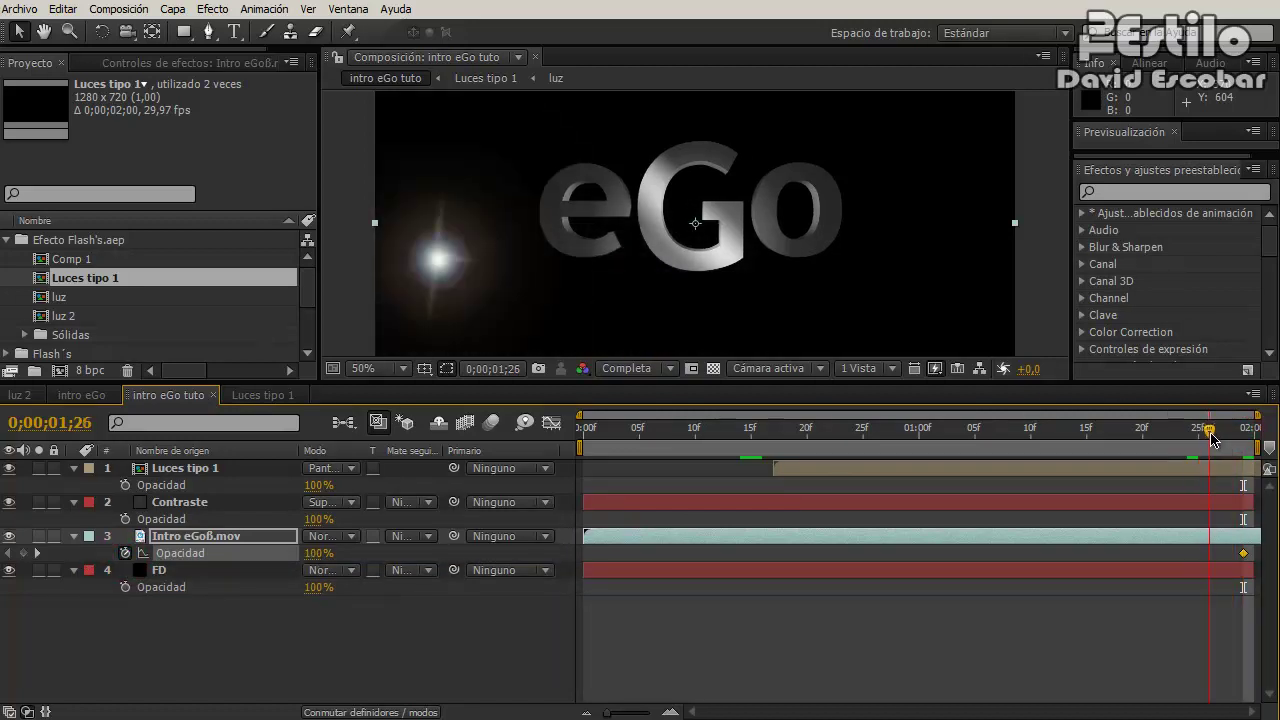
pyautogui.click(318, 554)
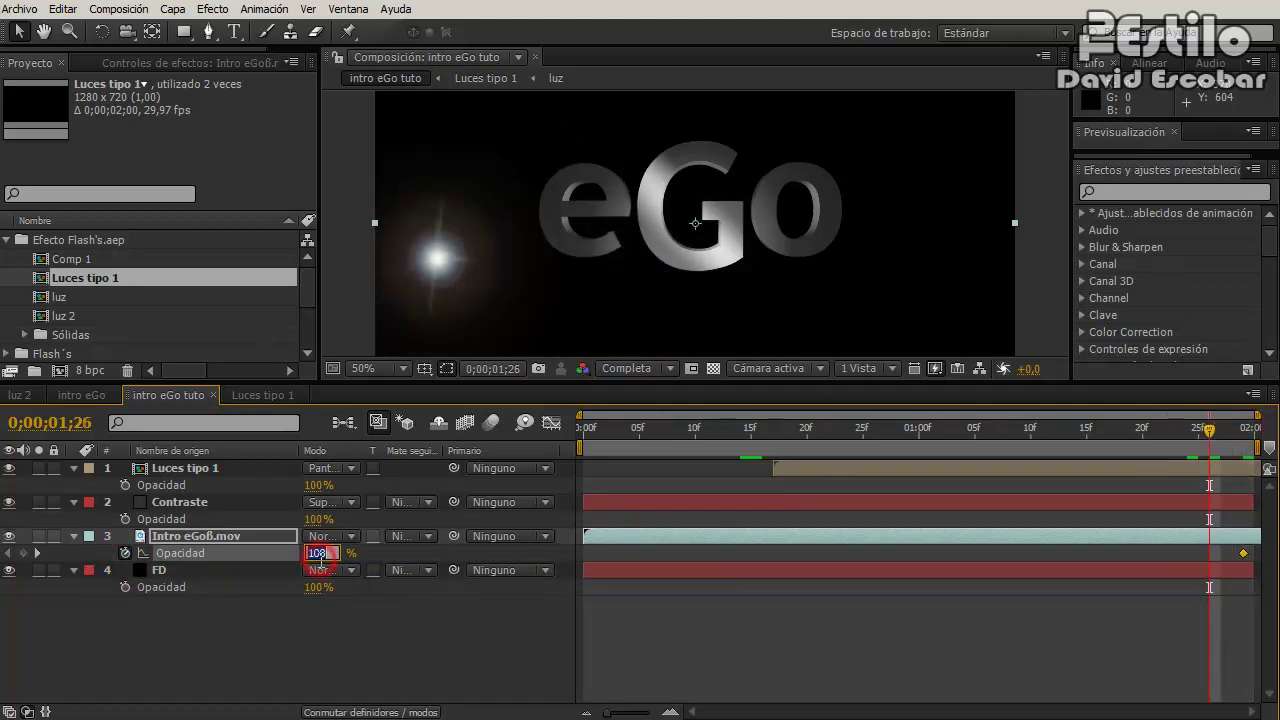
pyautogui.click(24, 554)
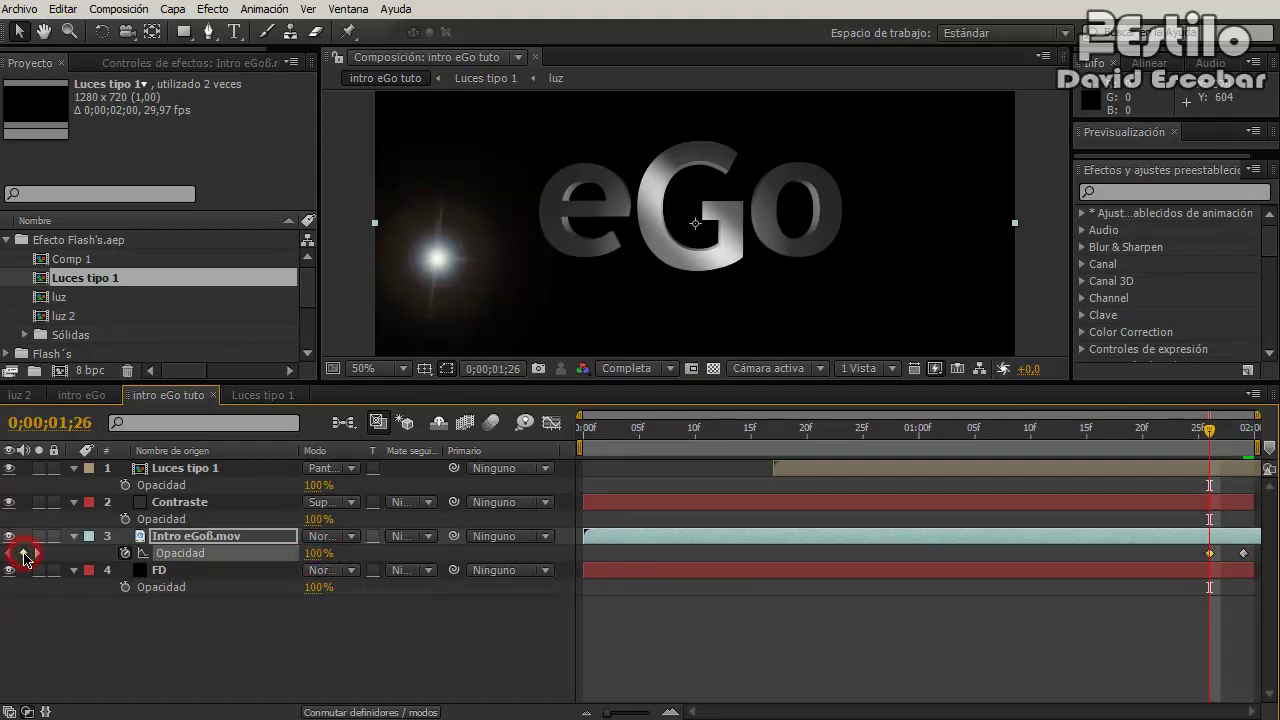
pyautogui.moveTo(1208, 433); pyautogui.dragTo(1243, 433)
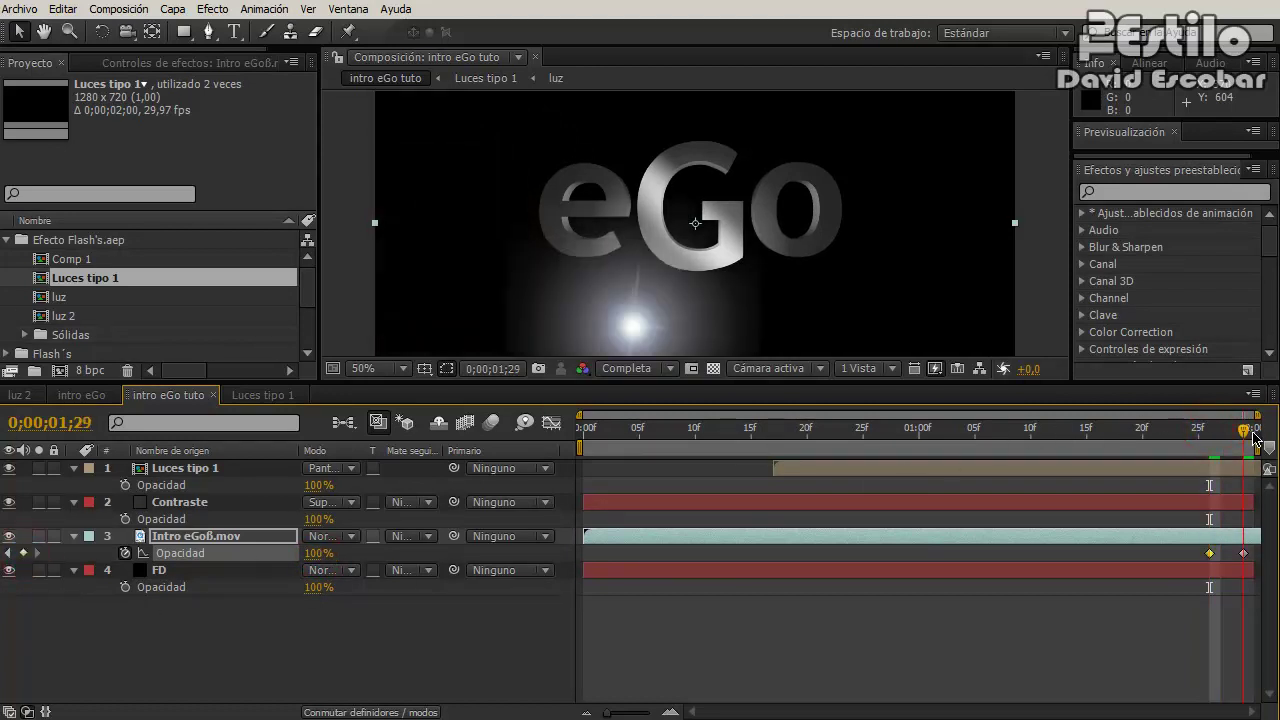
pyautogui.write('0')
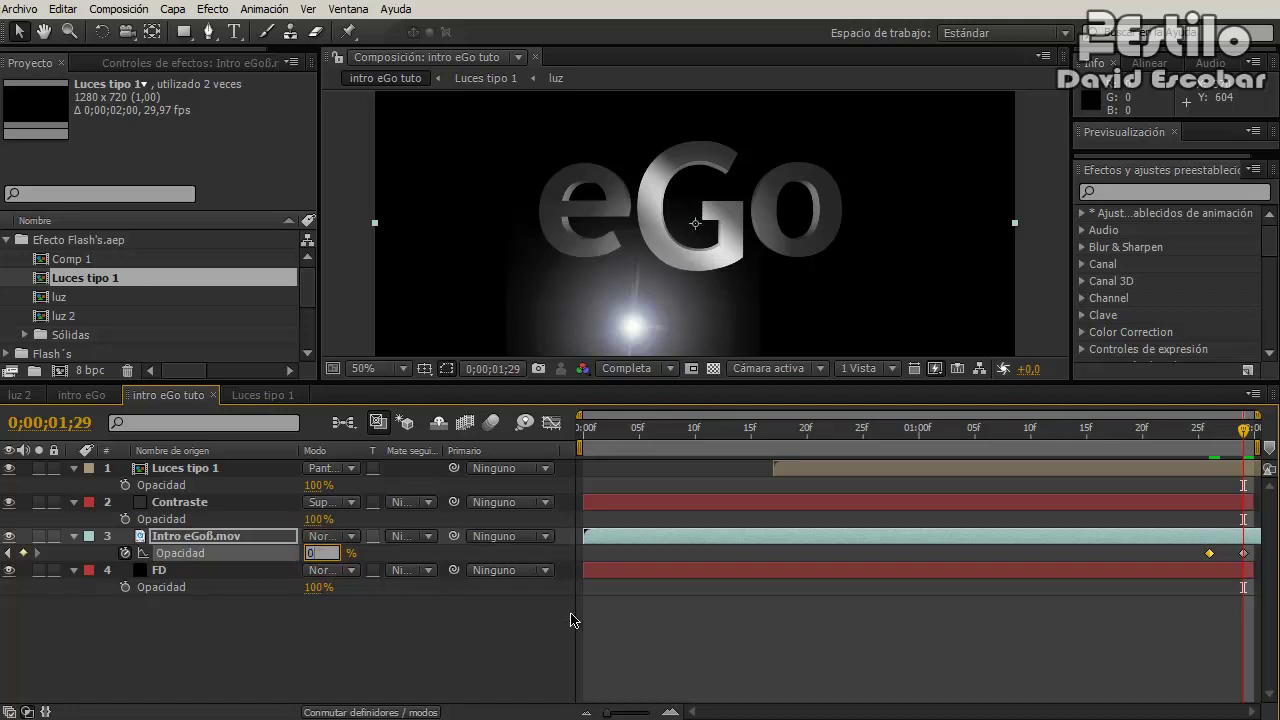
pyautogui.click(953, 648)
pyautogui.moveTo(1228, 432); pyautogui.dragTo(1220, 462)
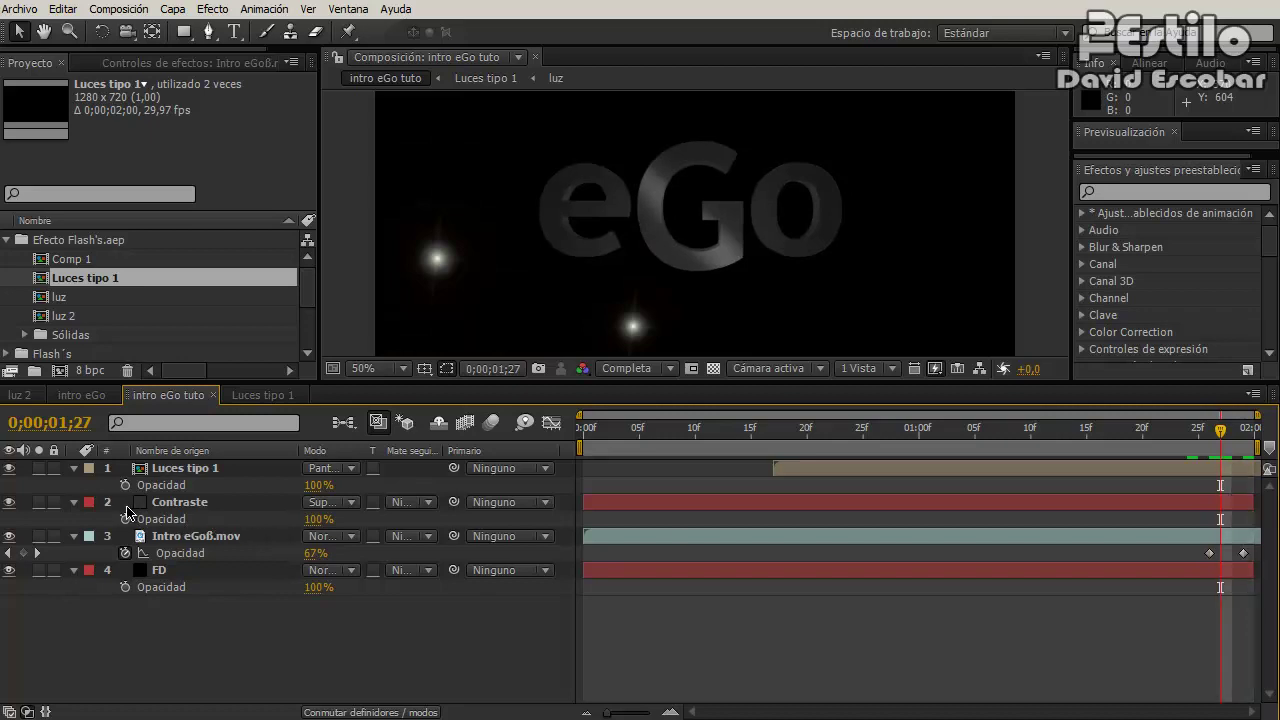
# - Add an opacity expression on Luces tipo 1 linked to Intro eGoß.mov's opacity
pyautogui.click(145, 590)
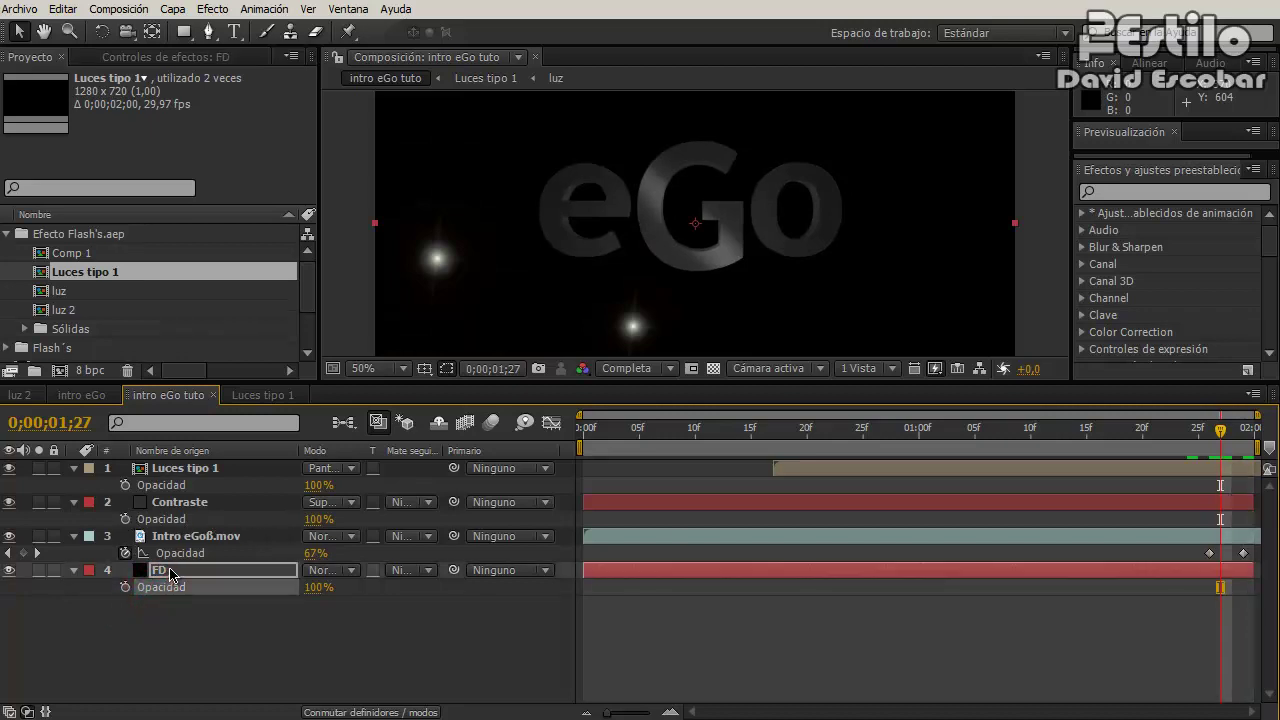
pyautogui.click(168, 503)
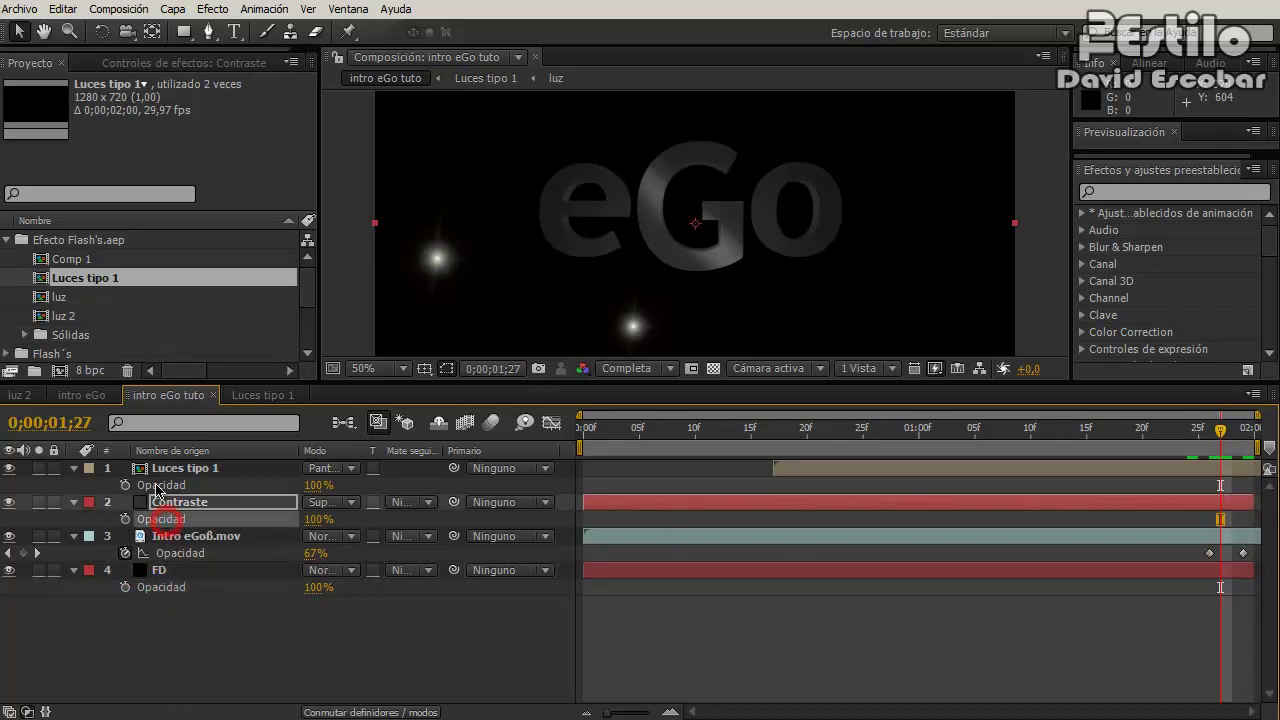
pyautogui.click(165, 469)
pyautogui.press('alt')
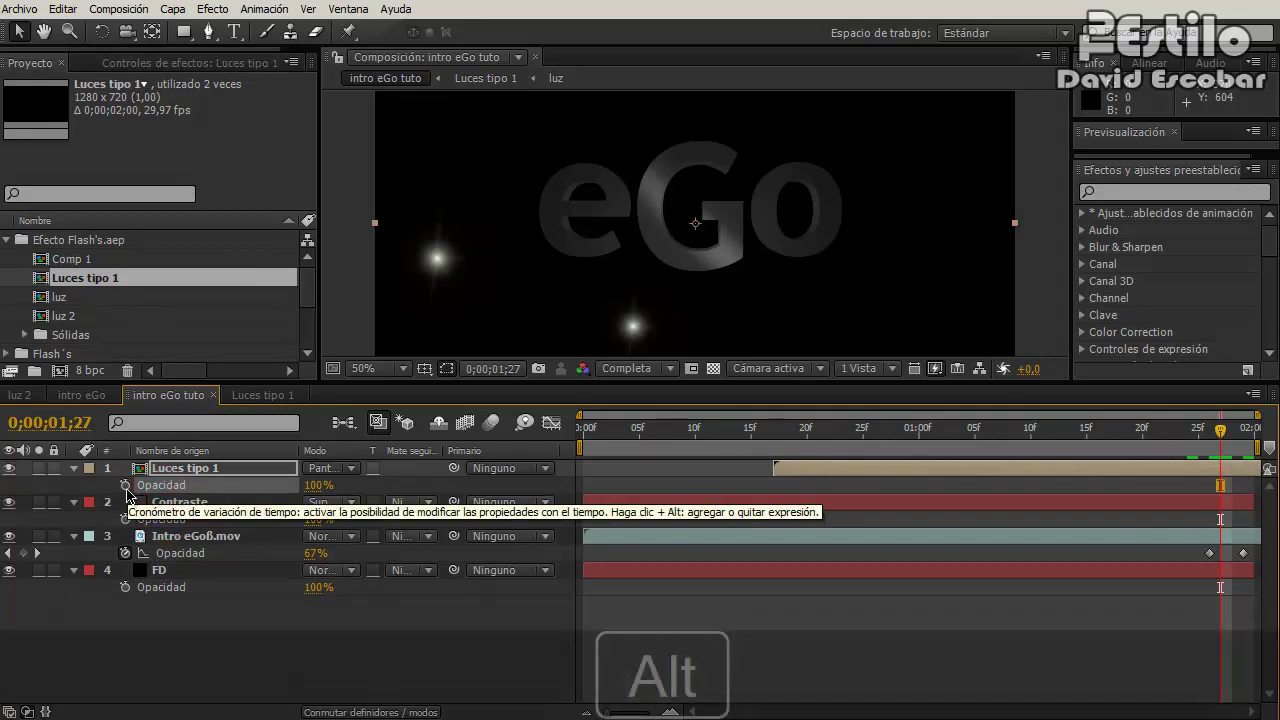
pyautogui.keyDown('alt'); pyautogui.click(127, 490); pyautogui.keyUp('alt')
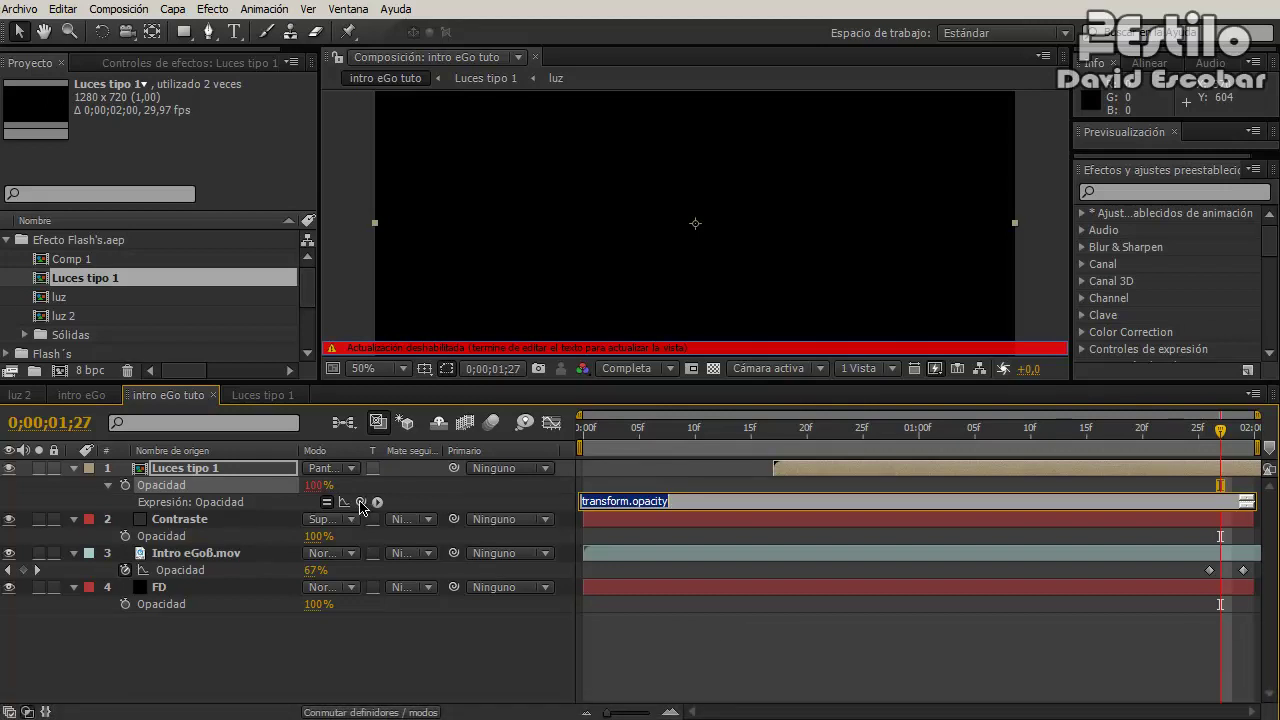
pyautogui.moveTo(361, 502)
pyautogui.mouseDown()
pyautogui.moveTo(168, 601)
pyautogui.moveTo(209, 566)
pyautogui.moveTo(185, 577)
pyautogui.mouseUp()
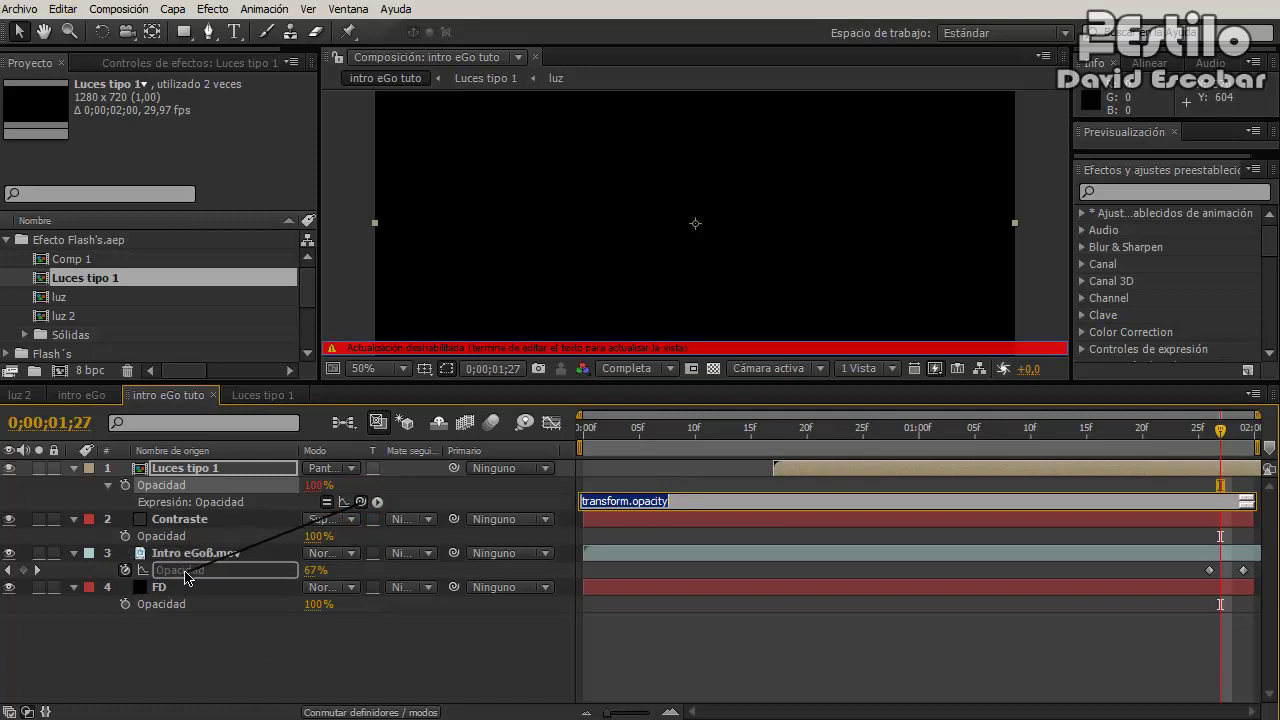
pyautogui.moveTo(186, 577); pyautogui.dragTo(186, 577)
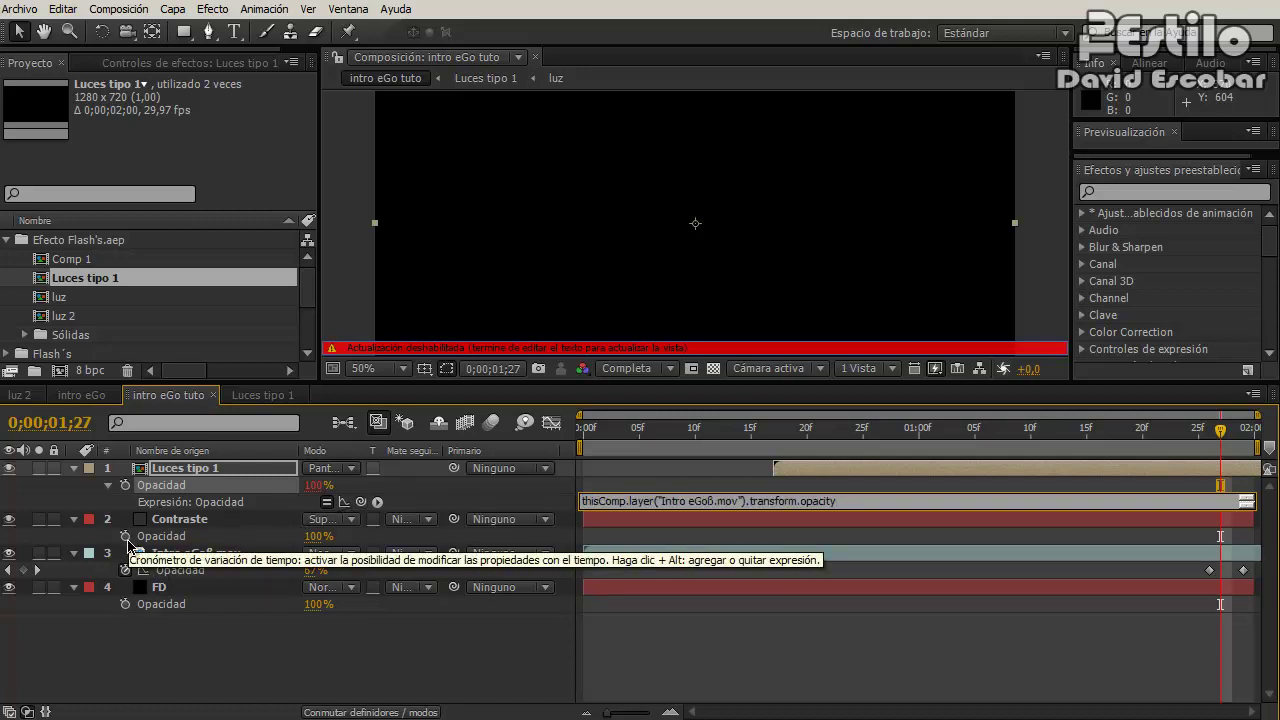
# - Link the Contraste and FD opacity expressions to Intro eGoß.mov's opacity
pyautogui.press('alt')
pyautogui.press('alt')
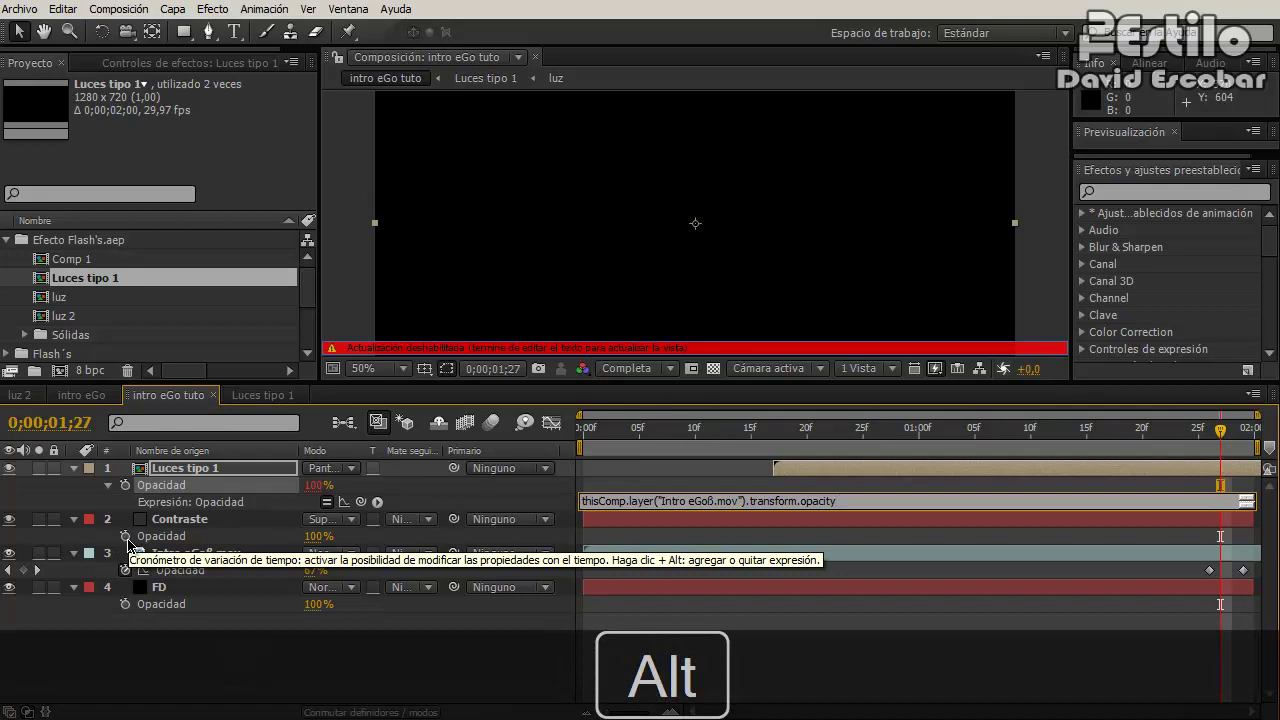
pyautogui.keyDown('alt'); pyautogui.click(126, 538); pyautogui.keyUp('alt')
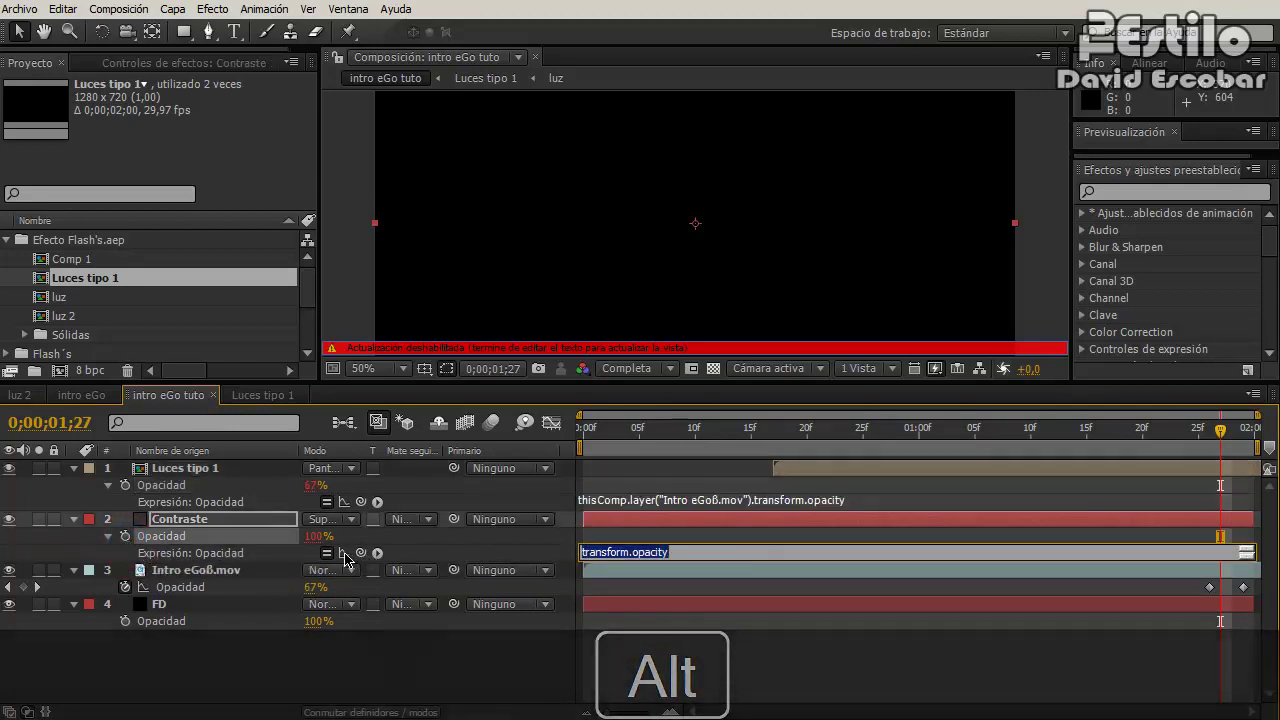
pyautogui.moveTo(377, 555); pyautogui.dragTo(178, 598)
pyautogui.click(180, 621)
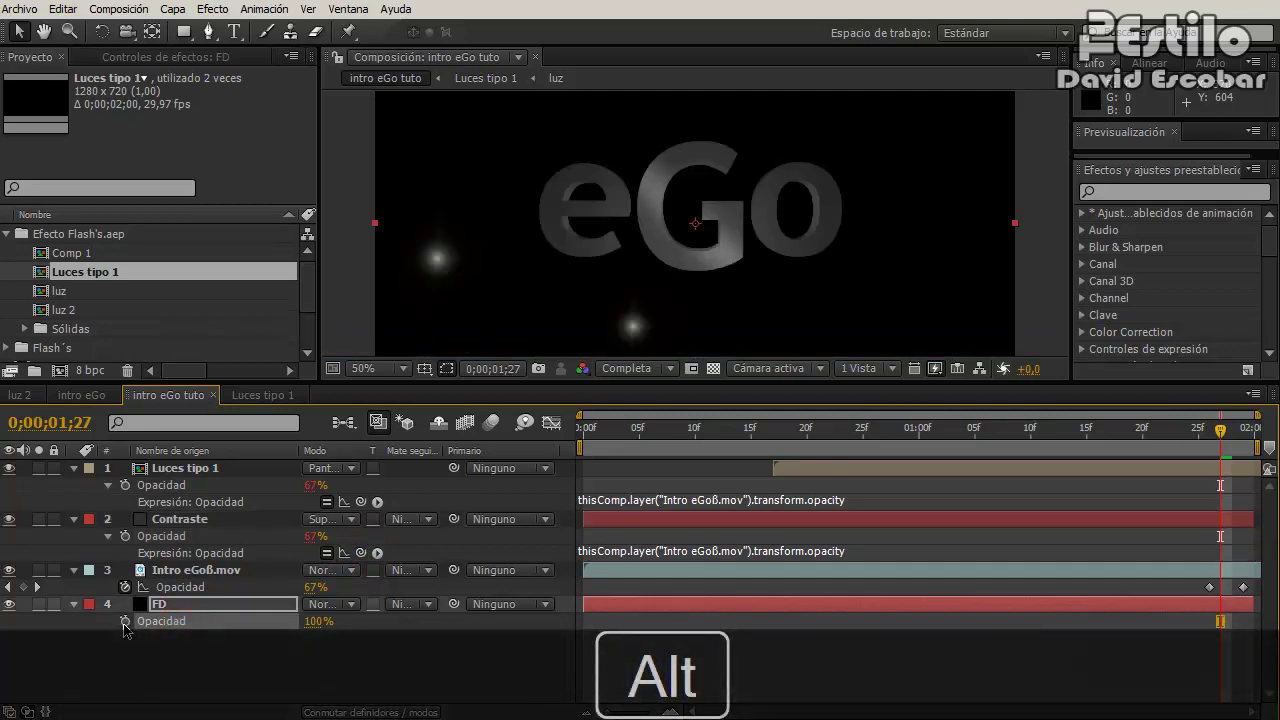
pyautogui.keyDown('alt'); pyautogui.click(125, 621); pyautogui.keyUp('alt')
pyautogui.moveTo(360, 641); pyautogui.dragTo(178, 587)
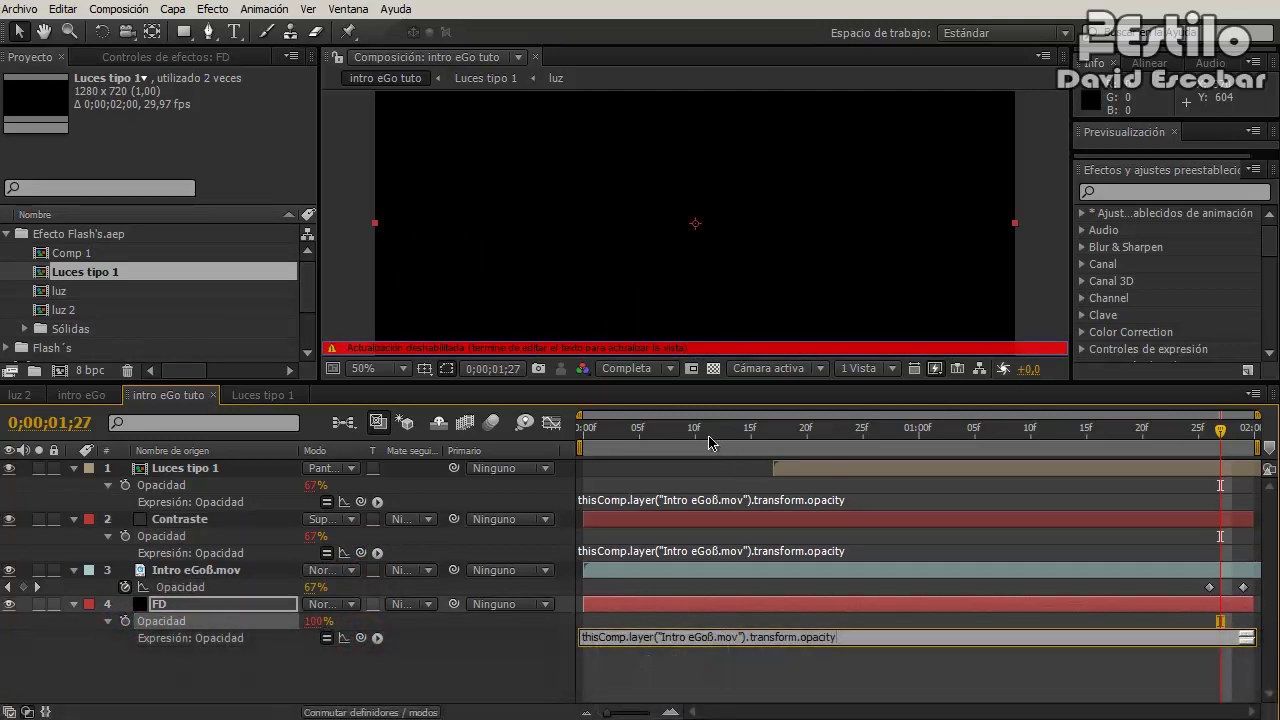
# - Scrub through the intro to preview the linked fade and glance at Luces tipo 1
pyautogui.moveTo(710, 443)
pyautogui.mouseDown()
pyautogui.moveTo(1068, 455)
pyautogui.moveTo(1258, 444)
pyautogui.mouseUp()
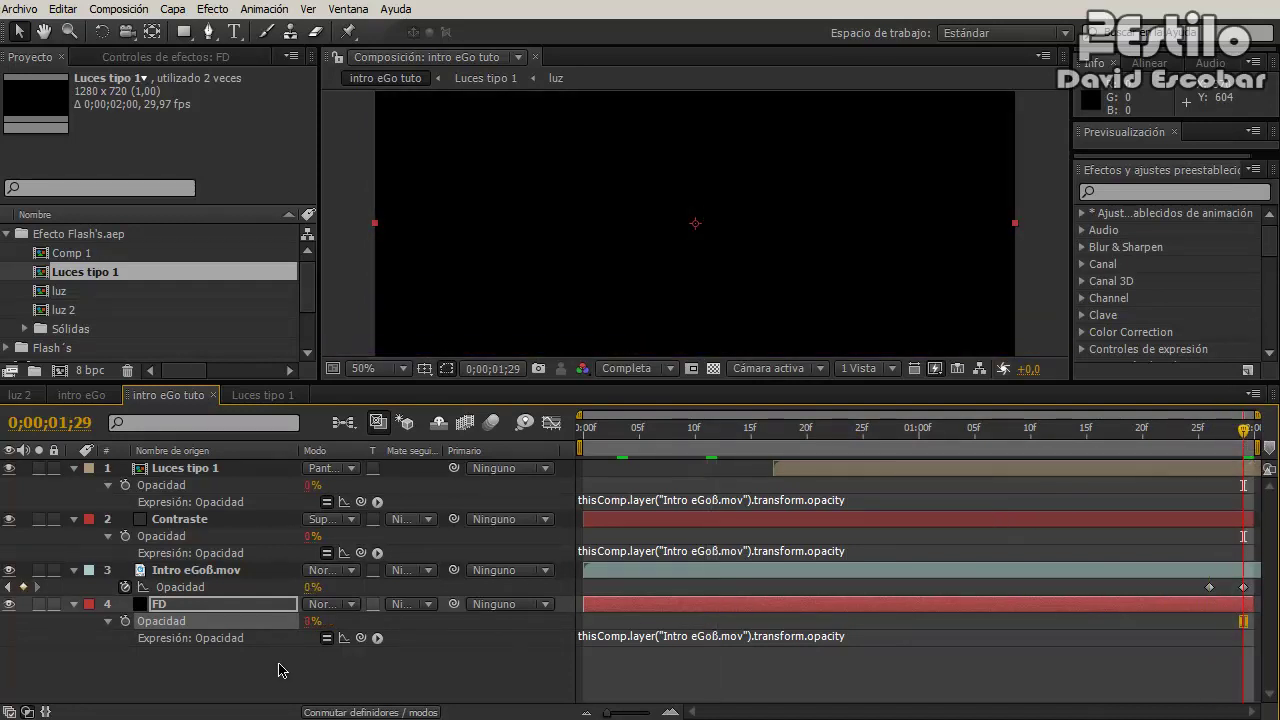
pyautogui.click(278, 670)
pyautogui.click(251, 398)
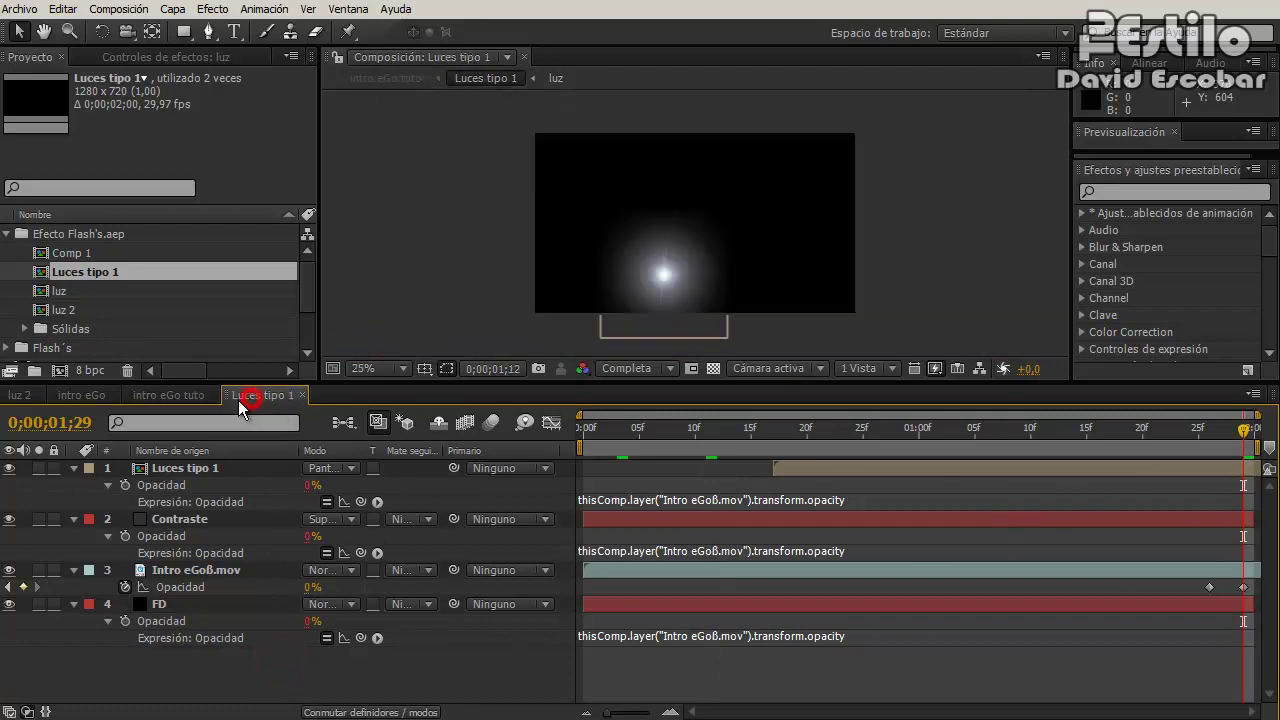
pyautogui.click(170, 395)
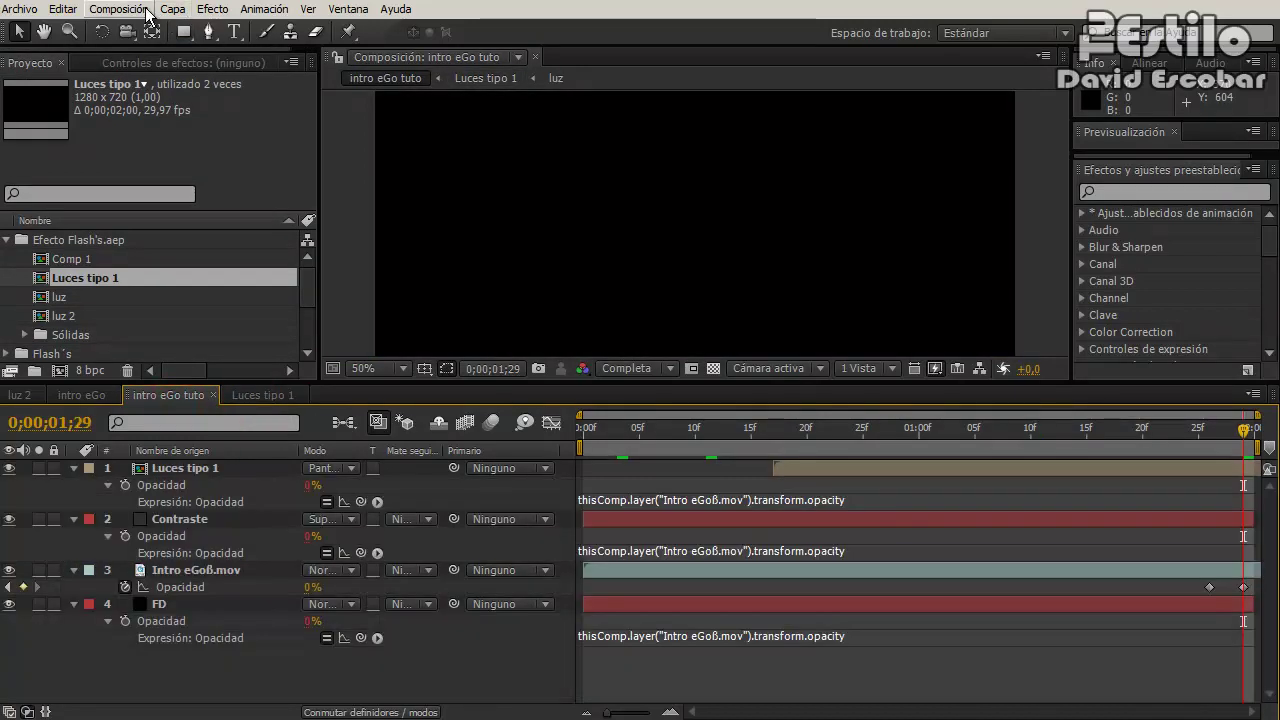
# - Hide the layers' opacity properties and clear the layer selection
pyautogui.click(135, 9)
pyautogui.click(147, 9)
pyautogui.moveTo(257, 651); pyautogui.dragTo(205, 467)
pyautogui.press('t')
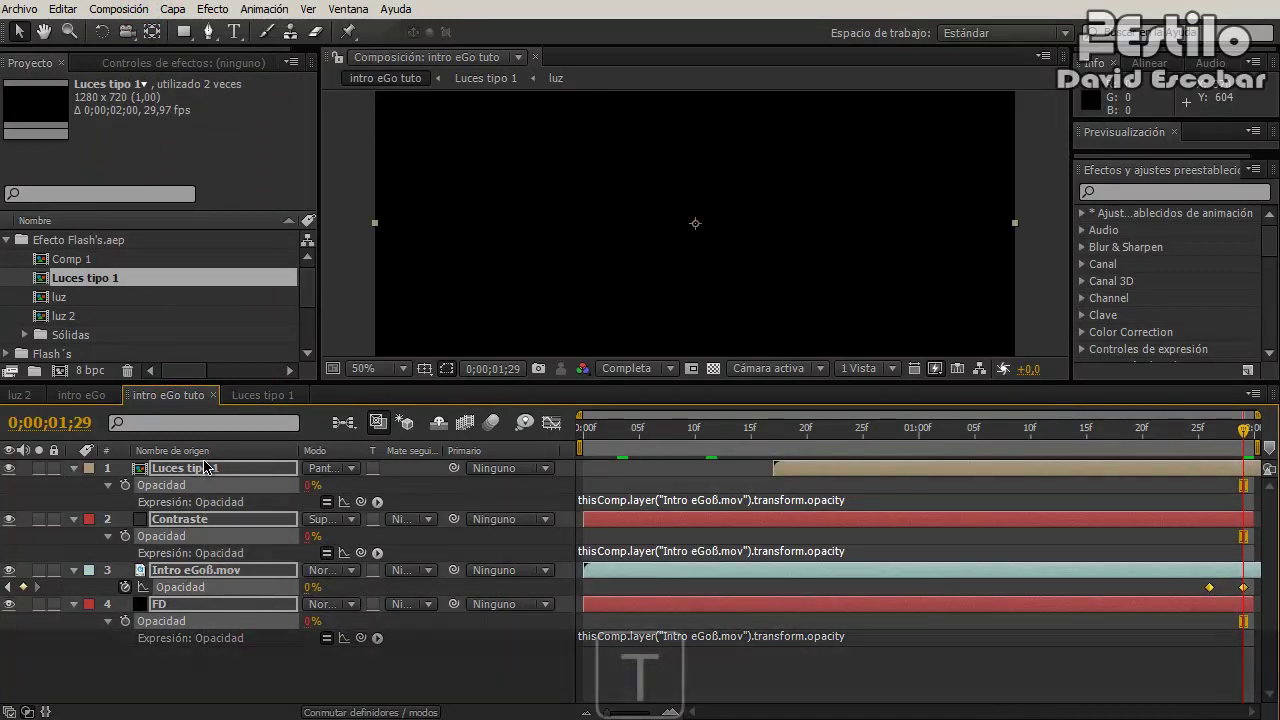
pyautogui.moveTo(226, 594); pyautogui.dragTo(183, 440)
pyautogui.click(174, 606)
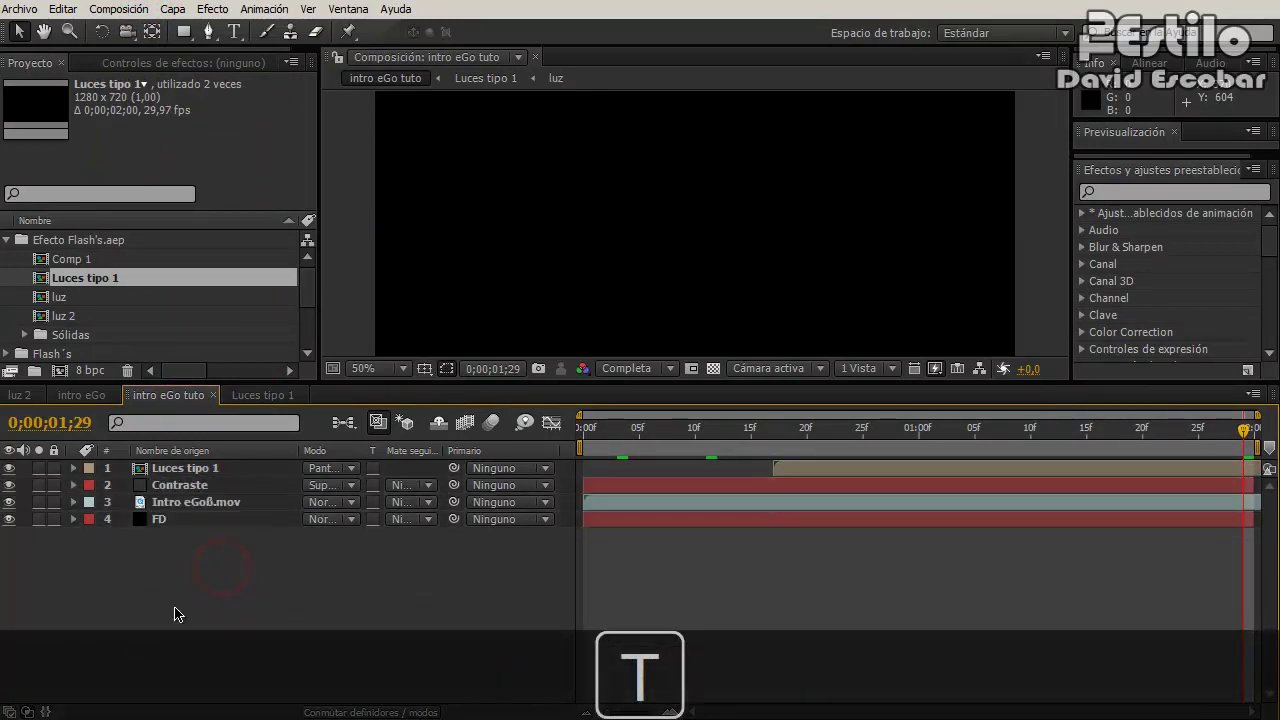
pyautogui.click(140, 10)
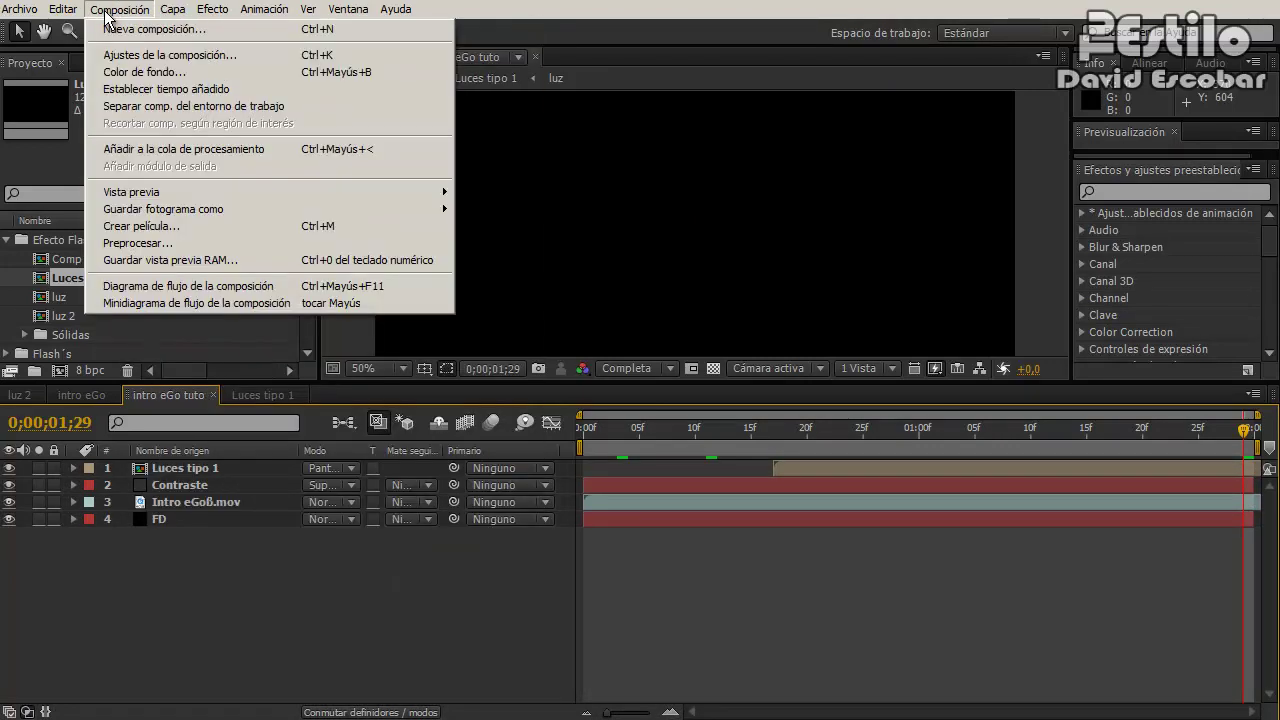
# - Add intro eGo tuto to the render queue and delete the old Comp 1 items
pyautogui.click(163, 150)
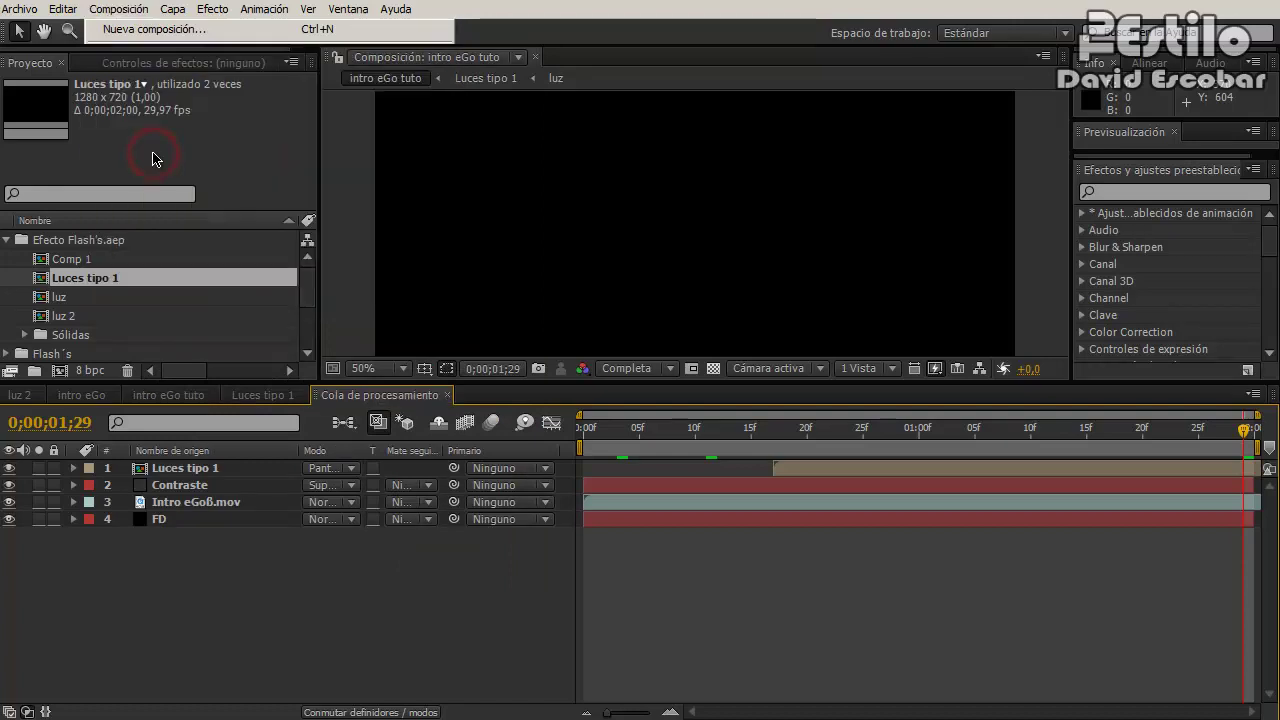
pyautogui.scroll(2, 157, 503)
pyautogui.hotkey('ctrl', 'a')
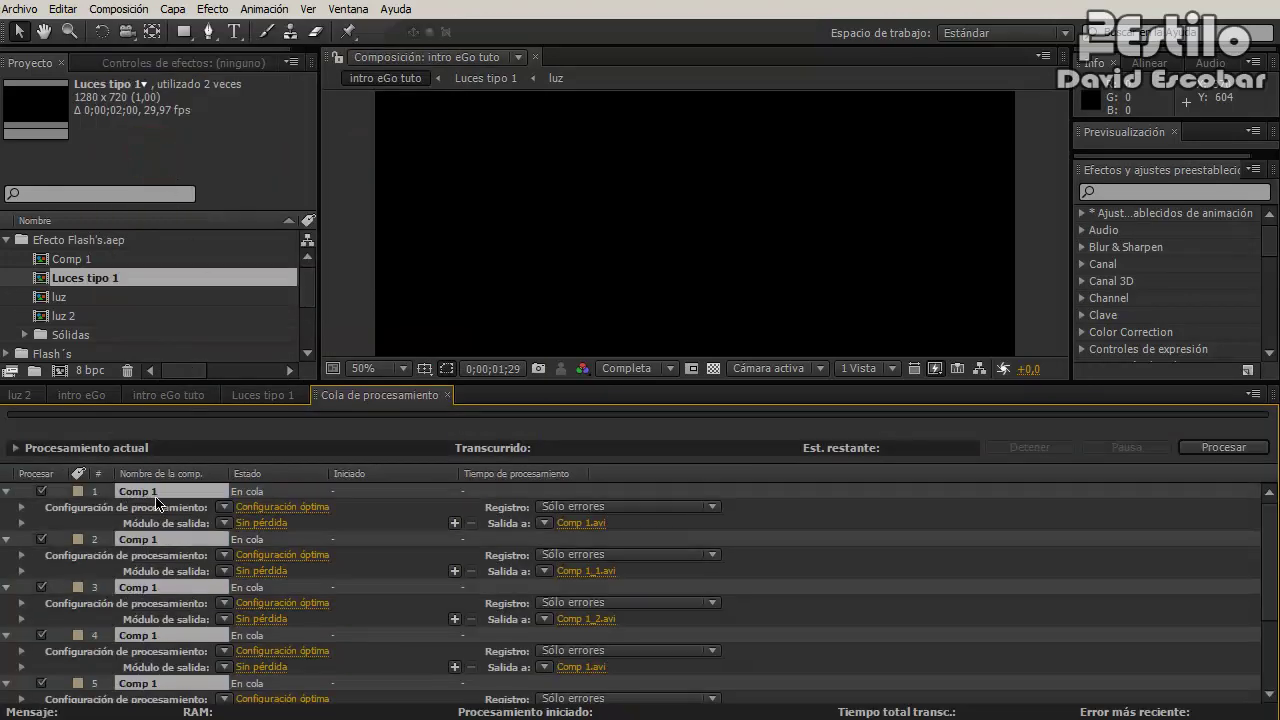
pyautogui.press('Delete')
pyautogui.click(165, 500)
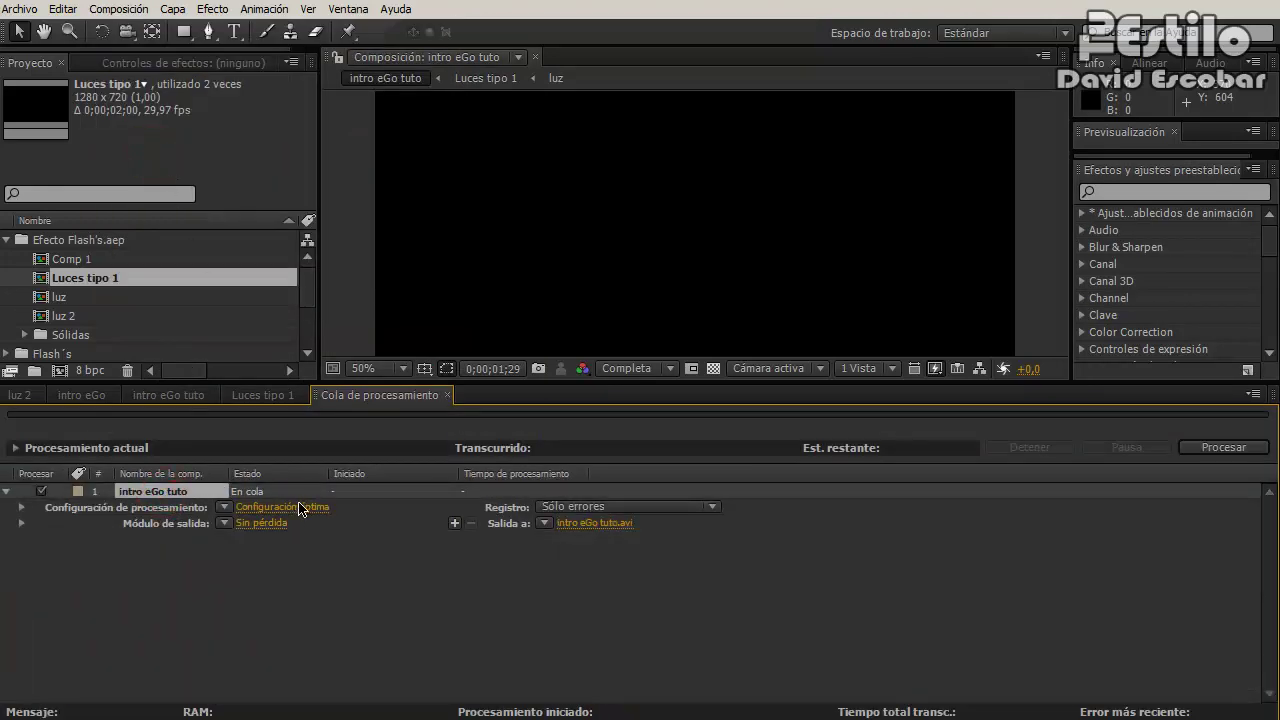
pyautogui.click(299, 507)
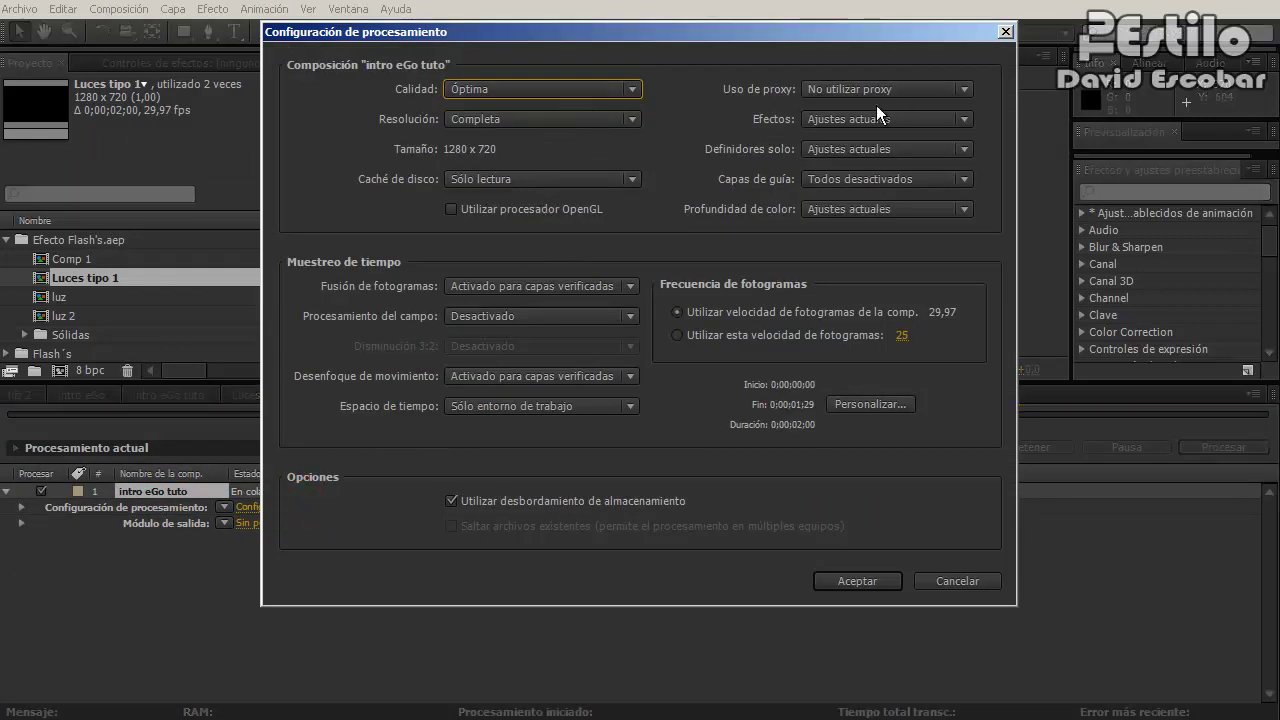
pyautogui.click(958, 583)
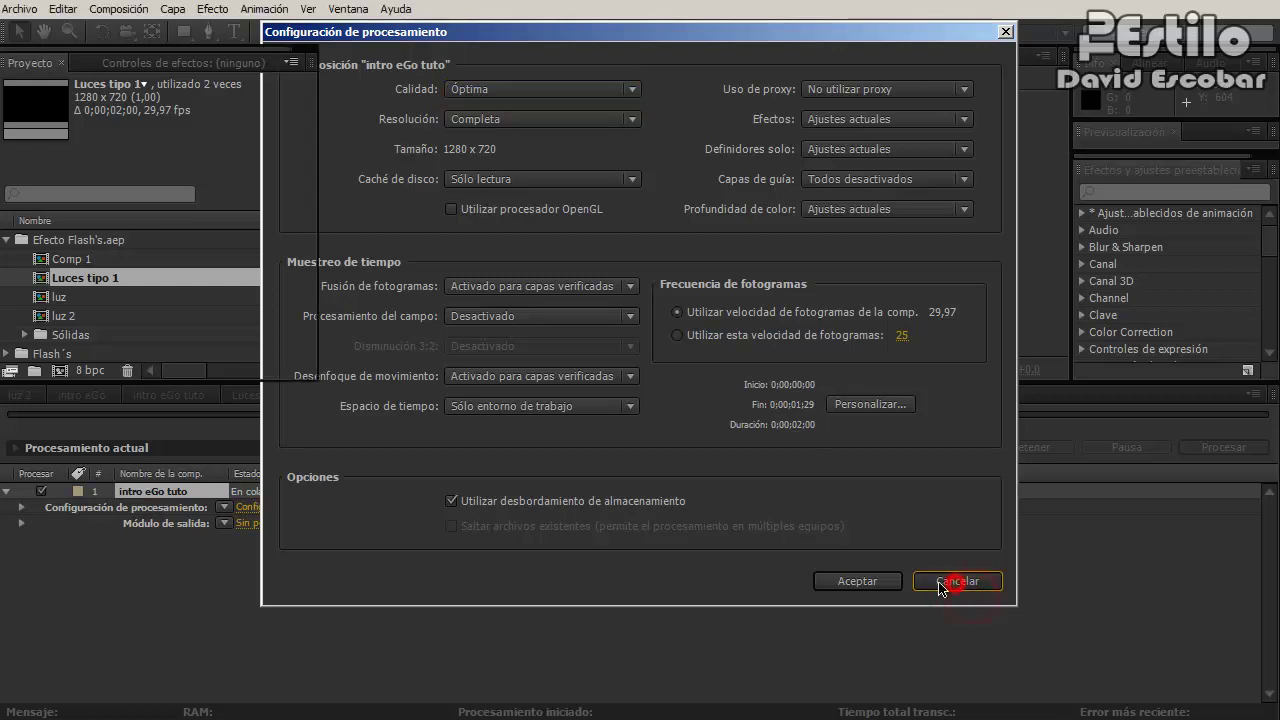
# - Set the output module to QuickTime movie with Photo - JPEG compression and audio output
pyautogui.click(261, 523)
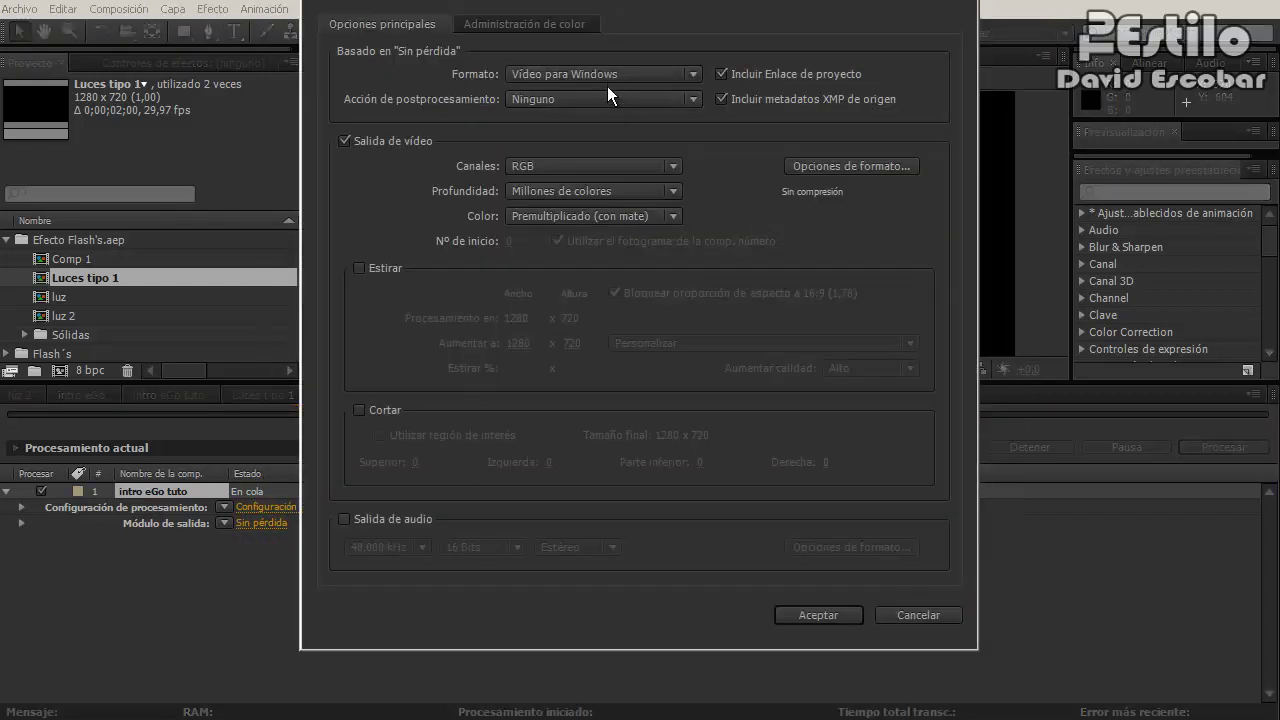
pyautogui.click(627, 74)
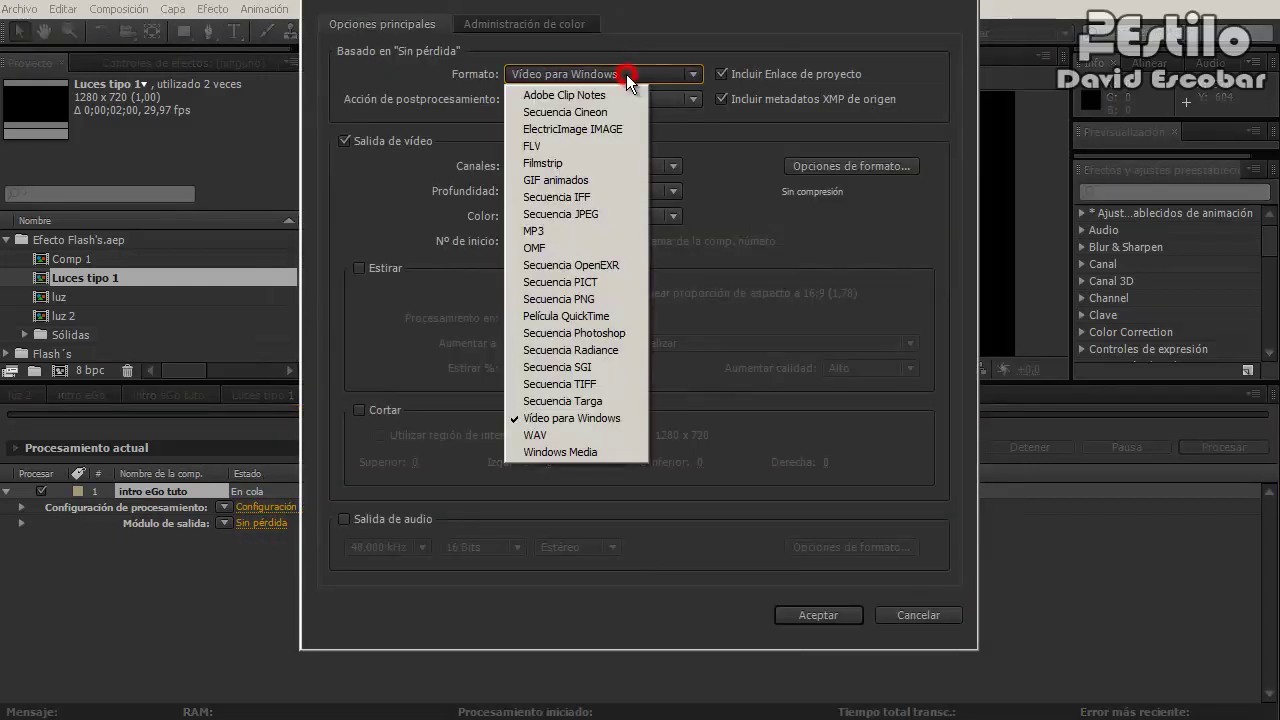
pyautogui.click(598, 316)
pyautogui.click(575, 316)
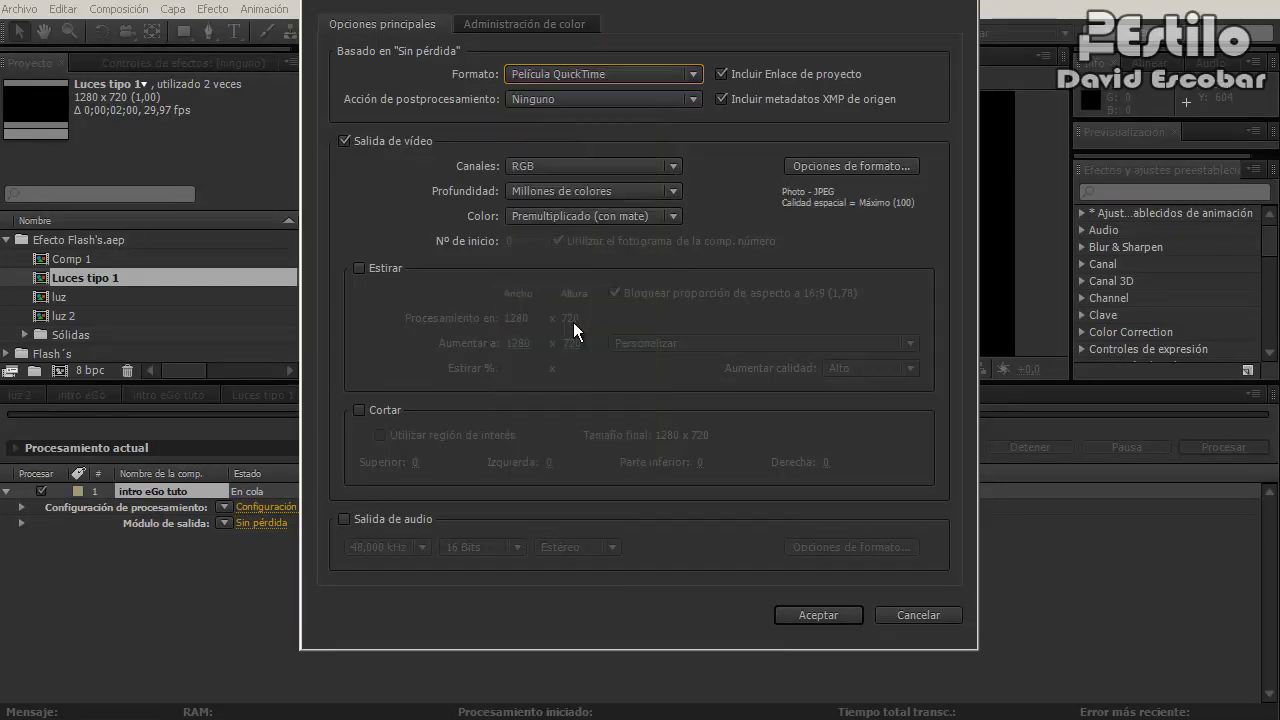
pyautogui.click(842, 172)
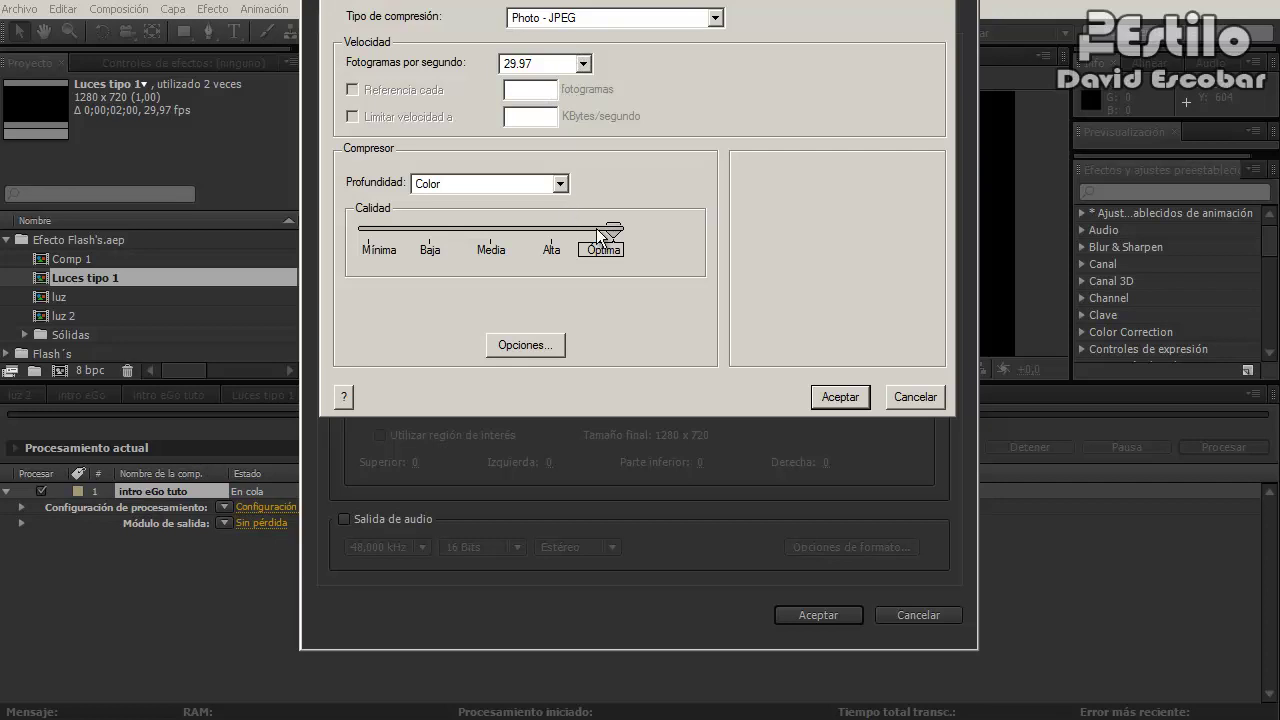
pyautogui.click(840, 397)
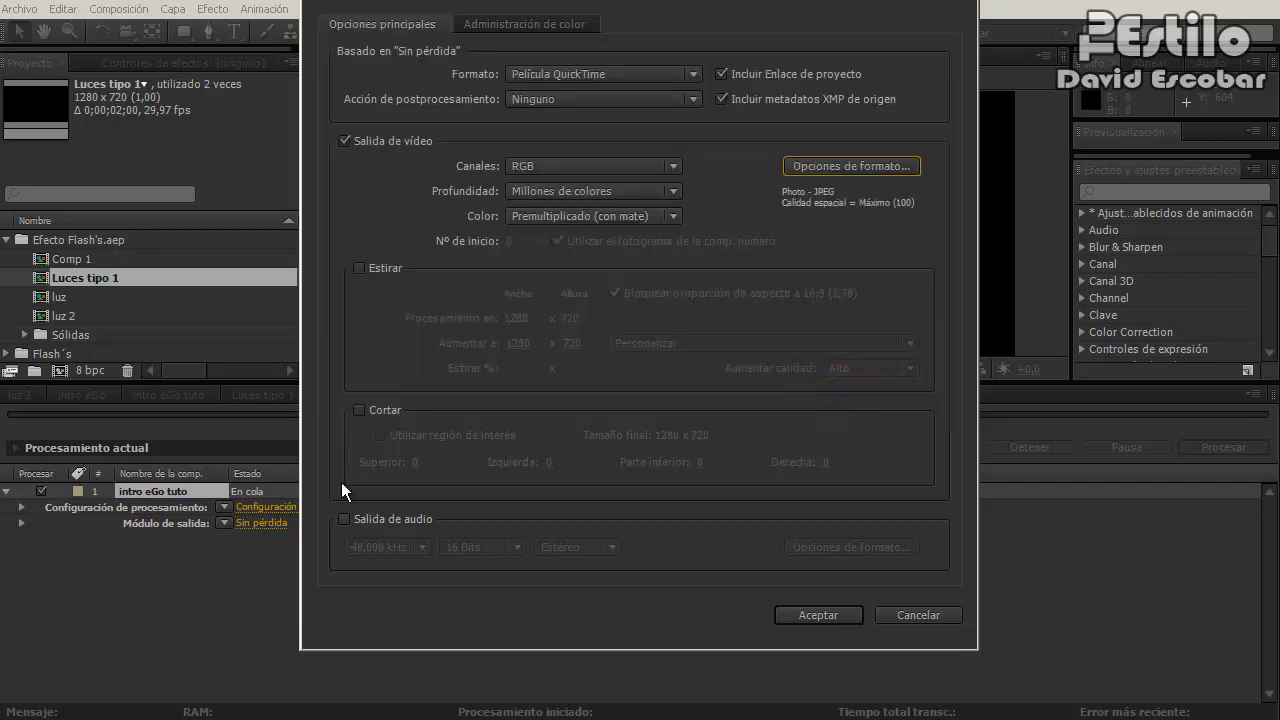
pyautogui.click(345, 519)
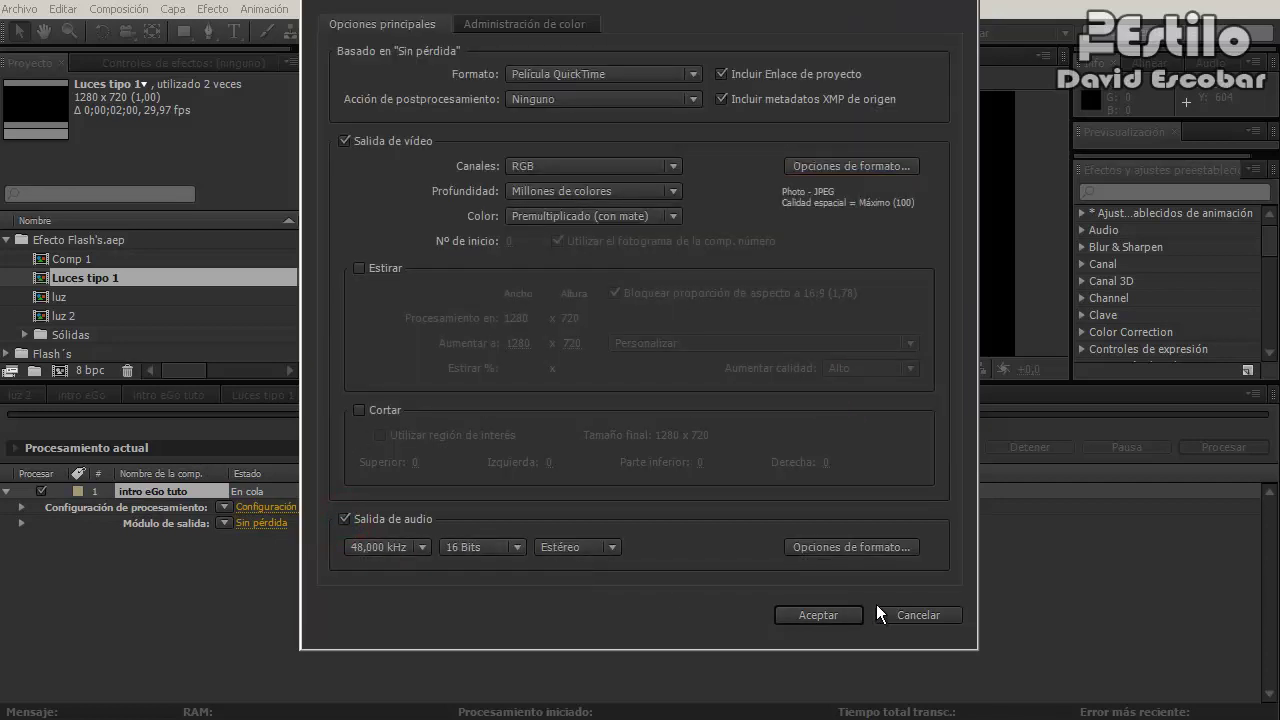
pyautogui.click(907, 613)
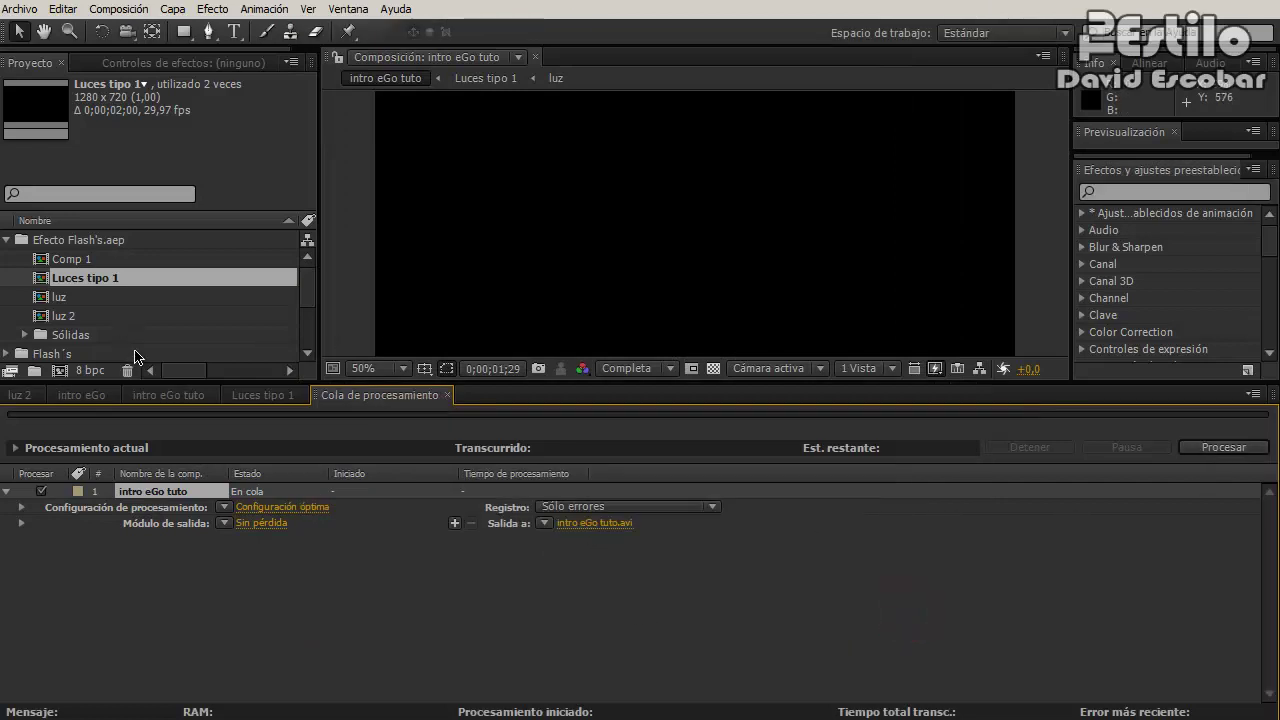
# - Return to the intro eGo tuto timeline and set the playhead to frame 0;00;00;14
pyautogui.click(168, 398)
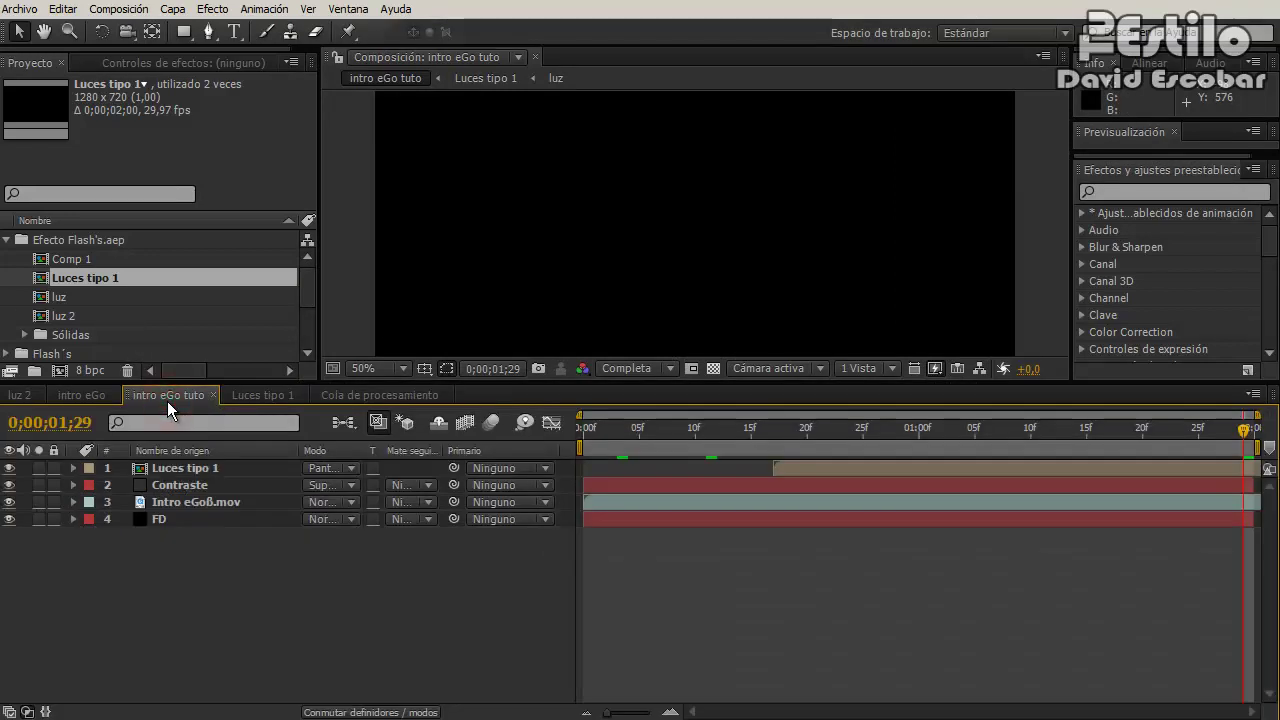
pyautogui.click(753, 432)
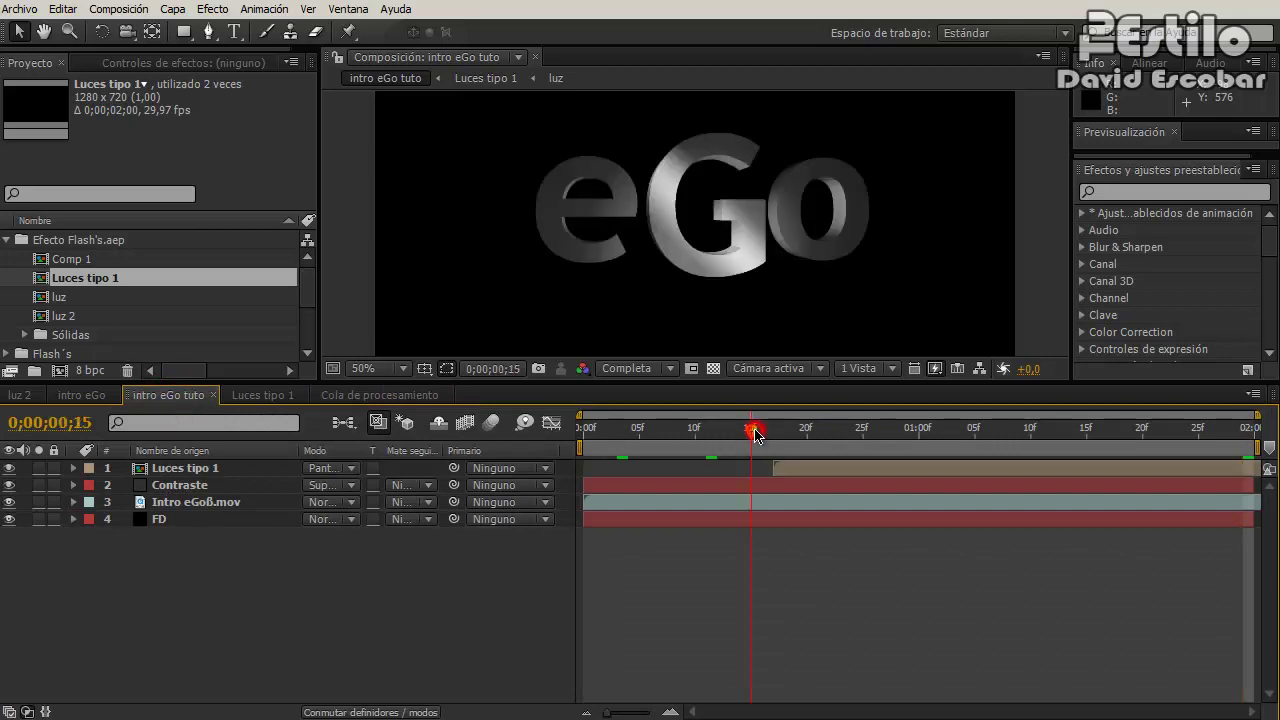
pyautogui.moveTo(755, 432); pyautogui.dragTo(741, 432)
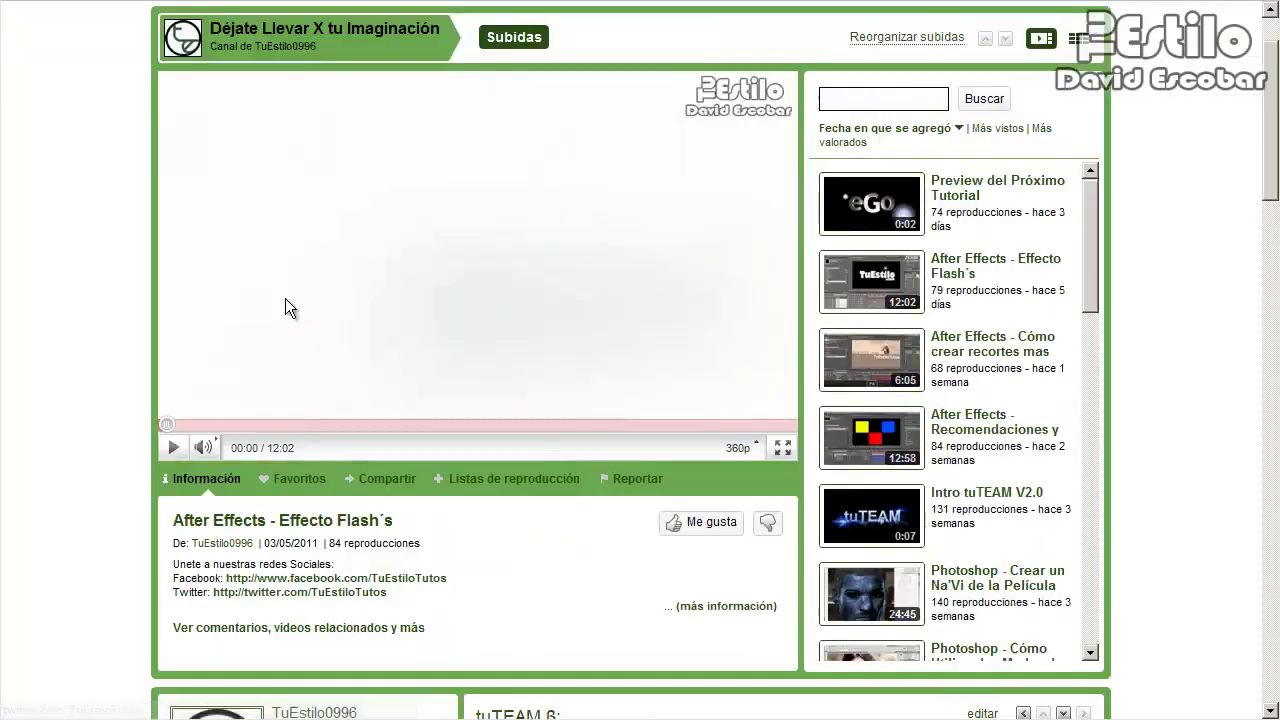
# - Scroll down and back up through the YouTube channel page
pyautogui.scroll(-3, 285, 298)
pyautogui.scroll(-3, 285, 298)
pyautogui.scroll(3, 285, 298)
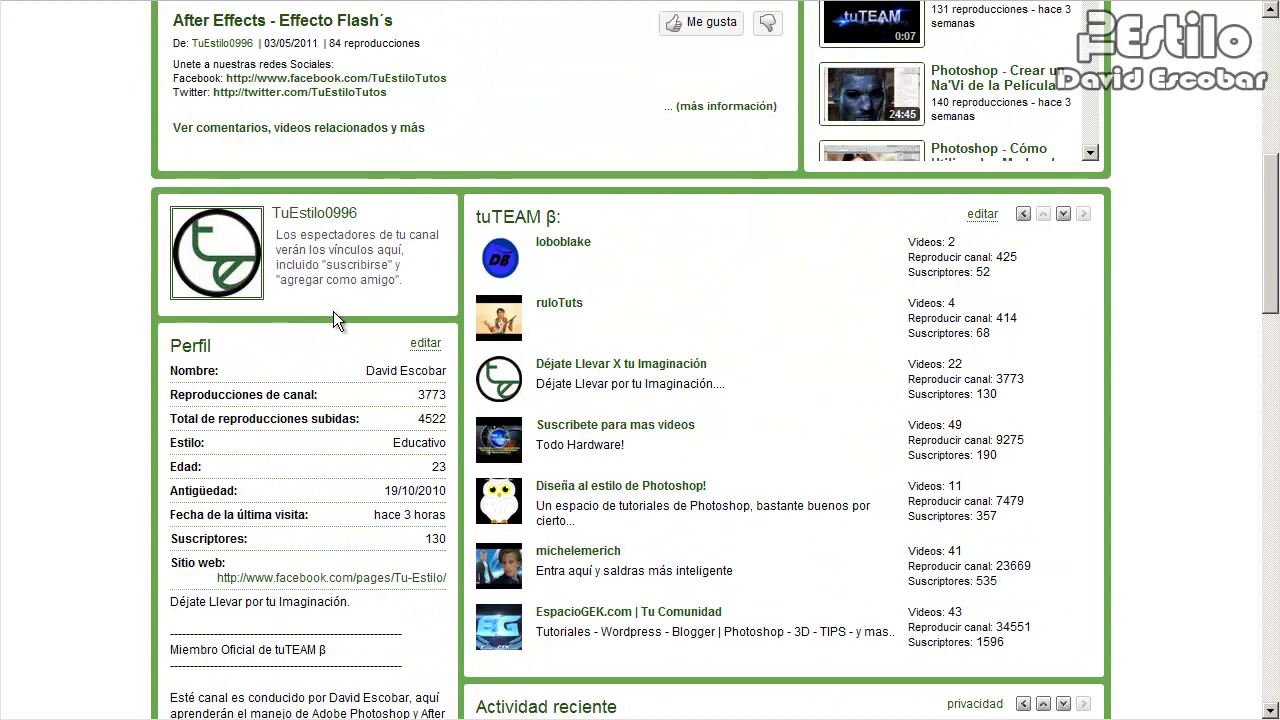
pyautogui.scroll(1, 333, 311)
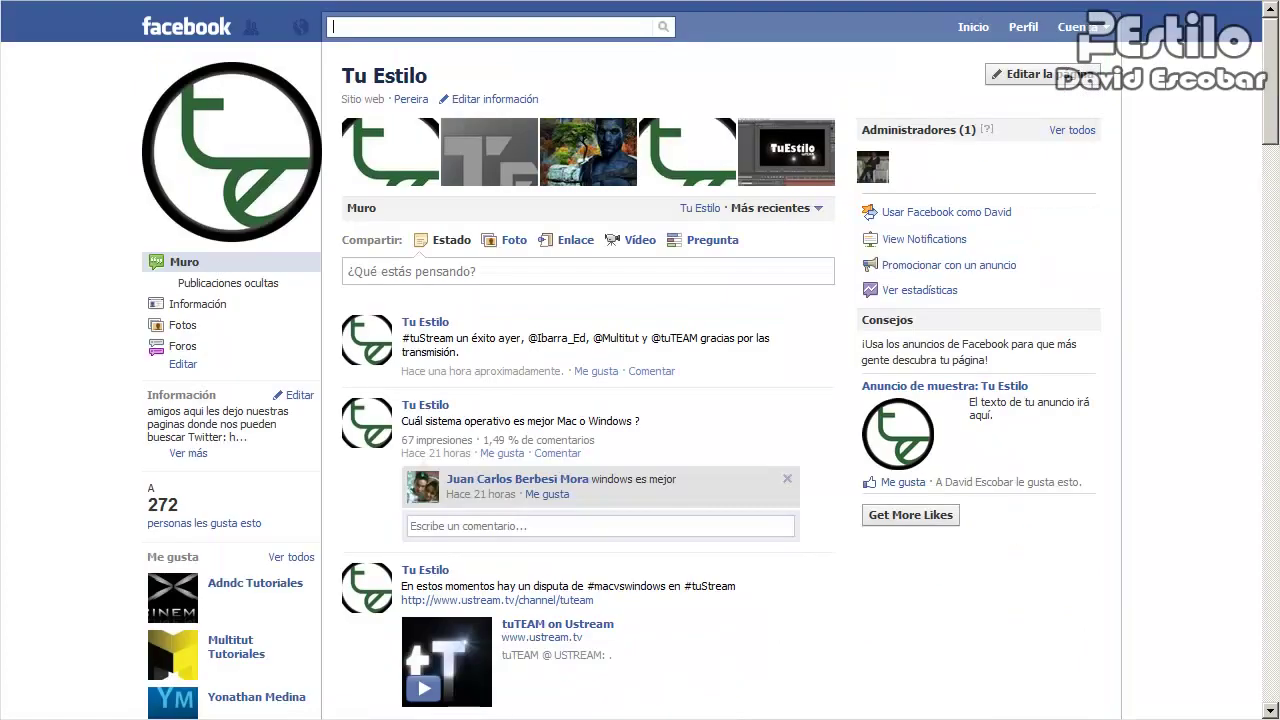